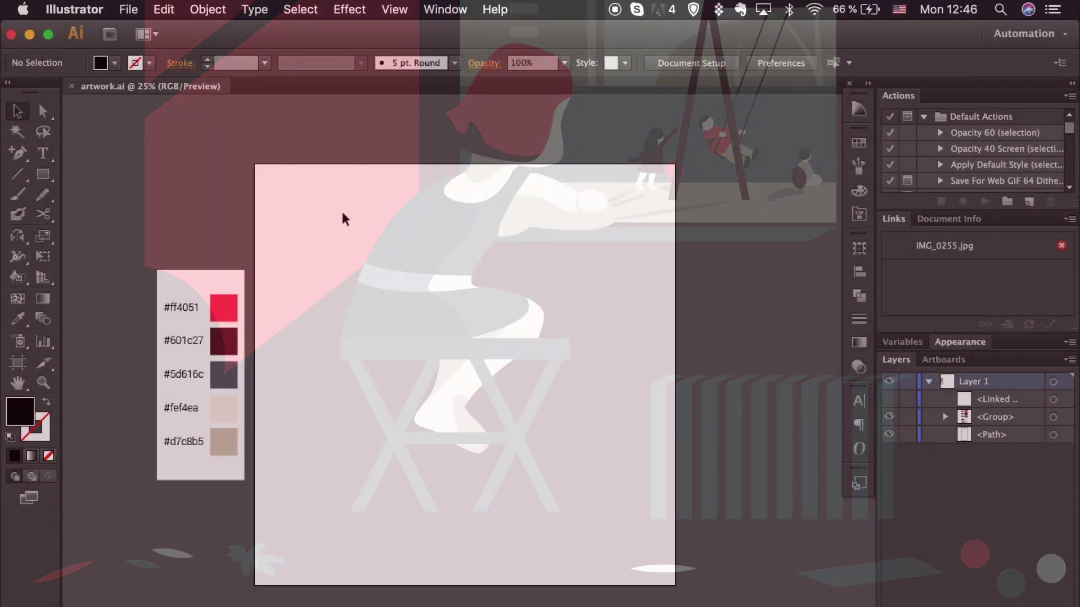
Open the File menu to start placing the sketch image.
left_click(128, 9)
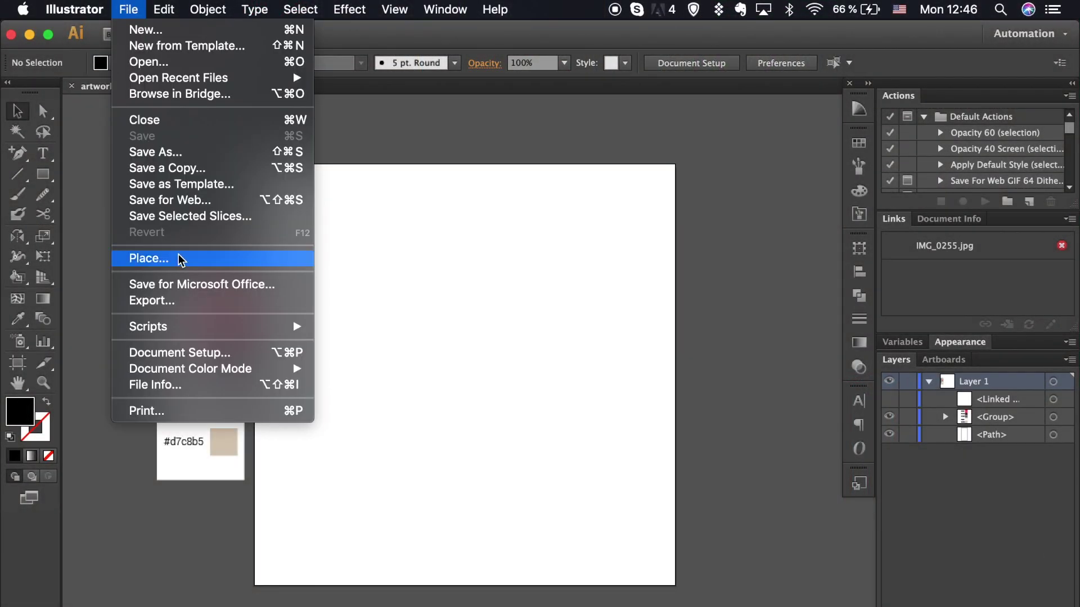
Place the sketch photo IMG_0264.jpg onto the canvas.
left_click(176, 258)
left_click(471, 185)
left_click(841, 499)
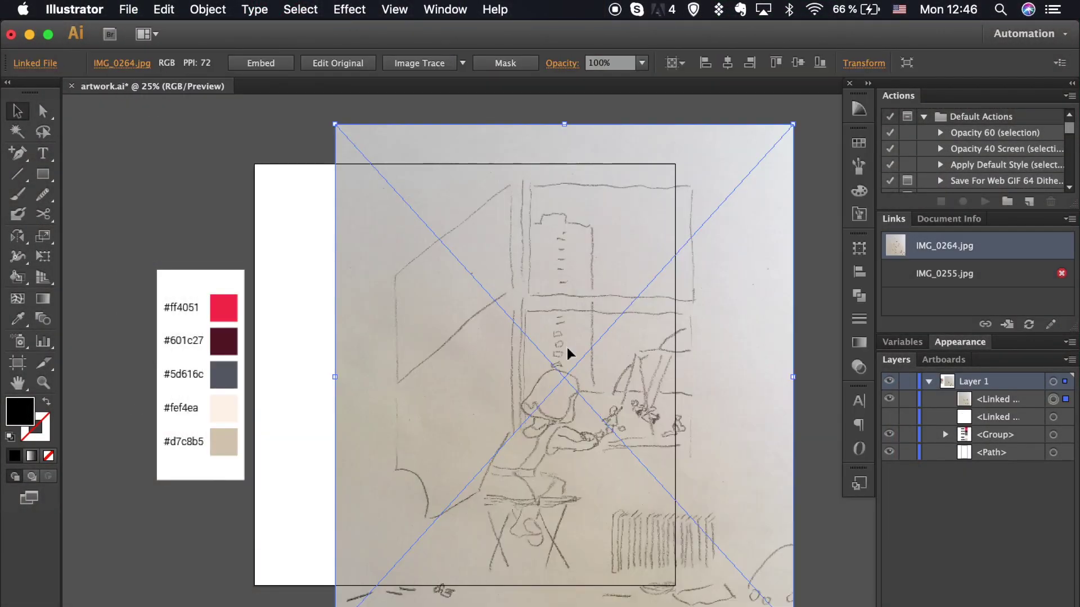
Align the sketch to the artboard's left edge, scale it to fit, and rectangle the upper window.
left_click_drag(446, 384, 366, 343)
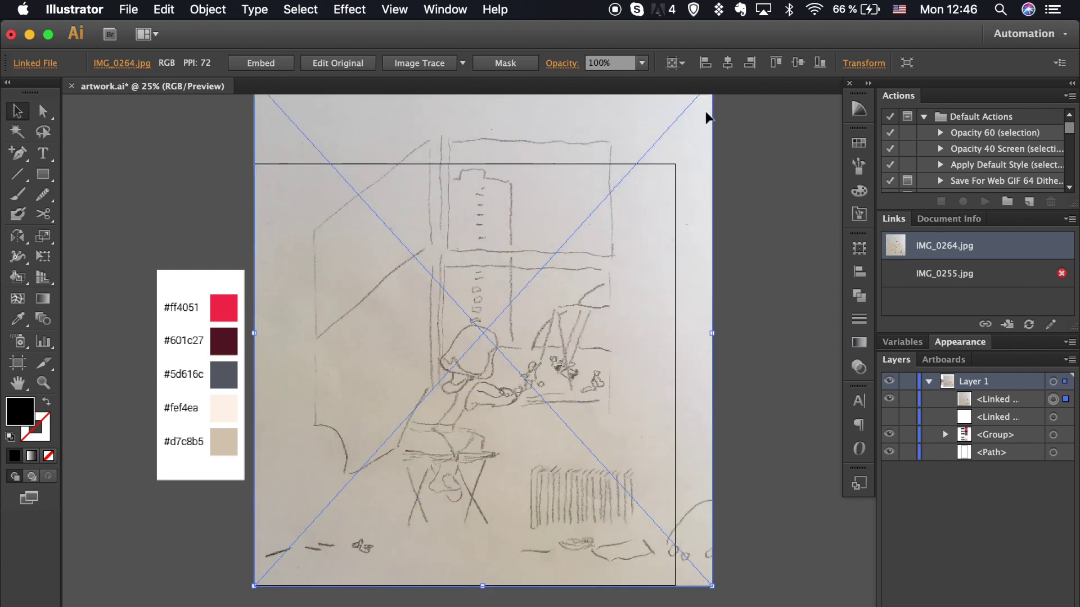
left_click_drag(712, 589, 655, 551)
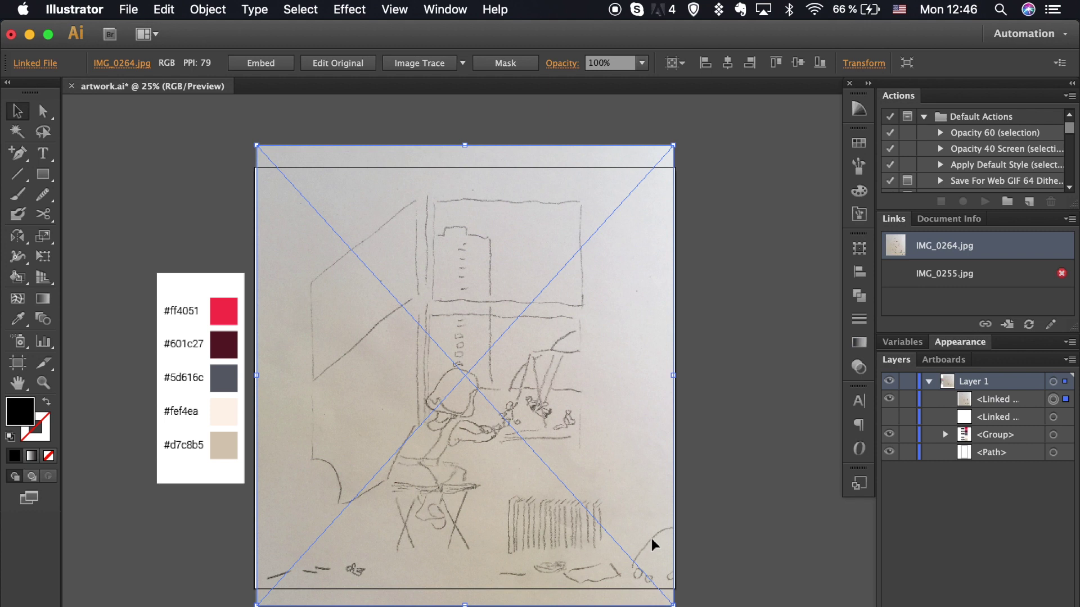
left_click(763, 471)
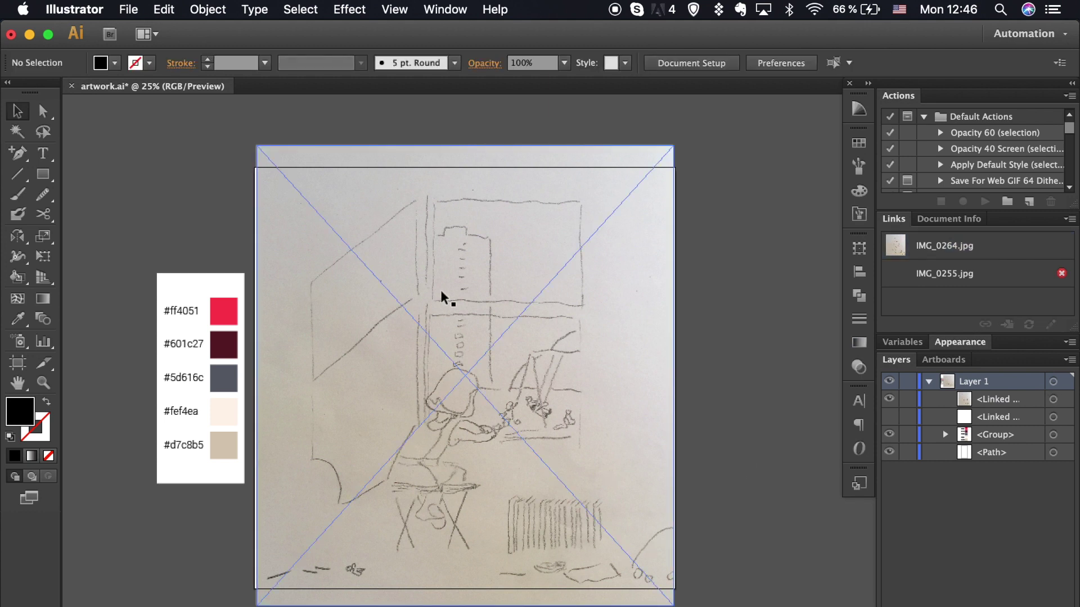
left_click_drag(433, 201, 581, 302)
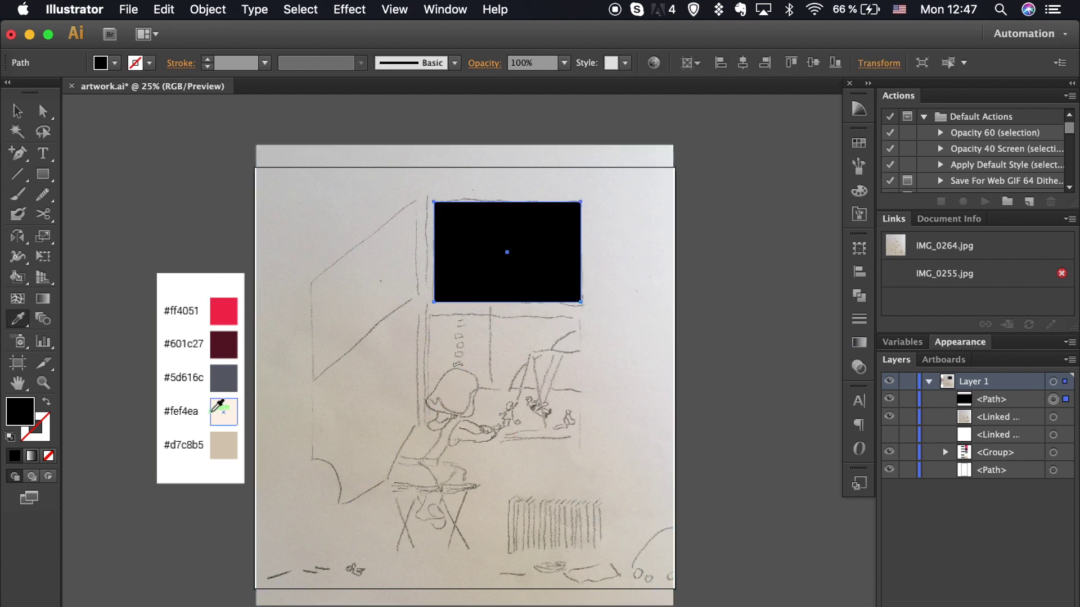
Make the rectangle an unfilled outline with a pure red (ff0000) stroke.
left_click(46, 402)
double_click(35, 428)
left_click(816, 366)
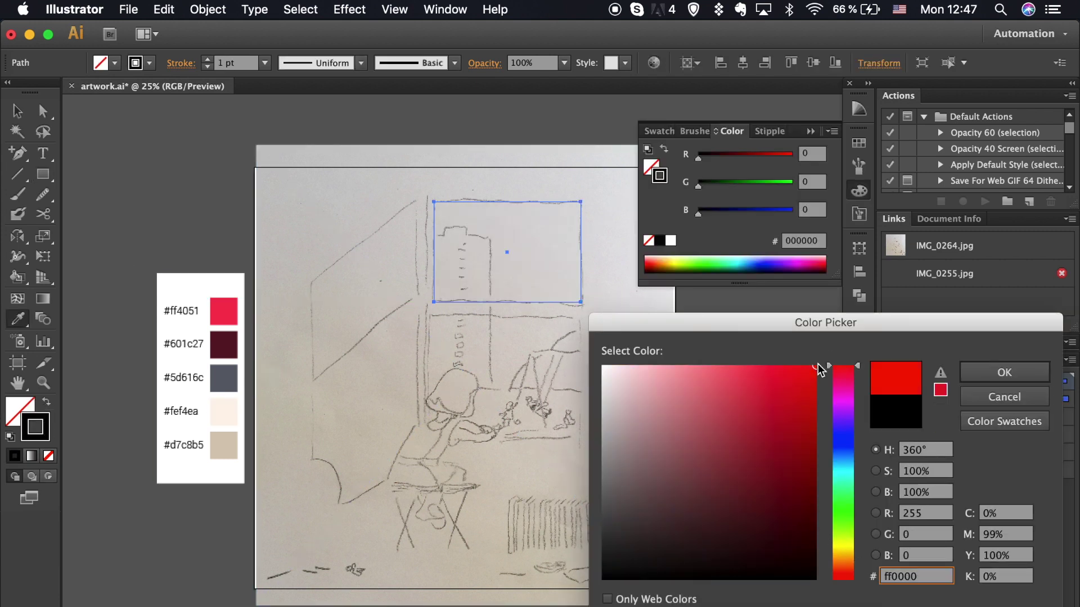
left_click(1004, 372)
left_click(247, 416)
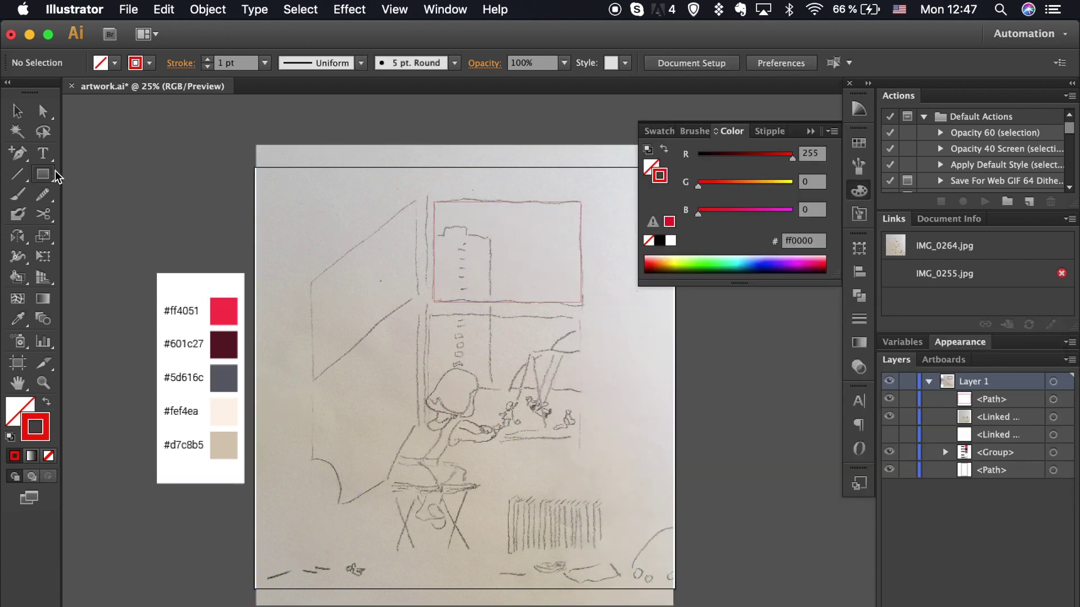
Duplicate the red rectangle onto the lower window pane and both left panels.
left_click(581, 298)
left_click_drag(551, 304, 515, 421, "alt")
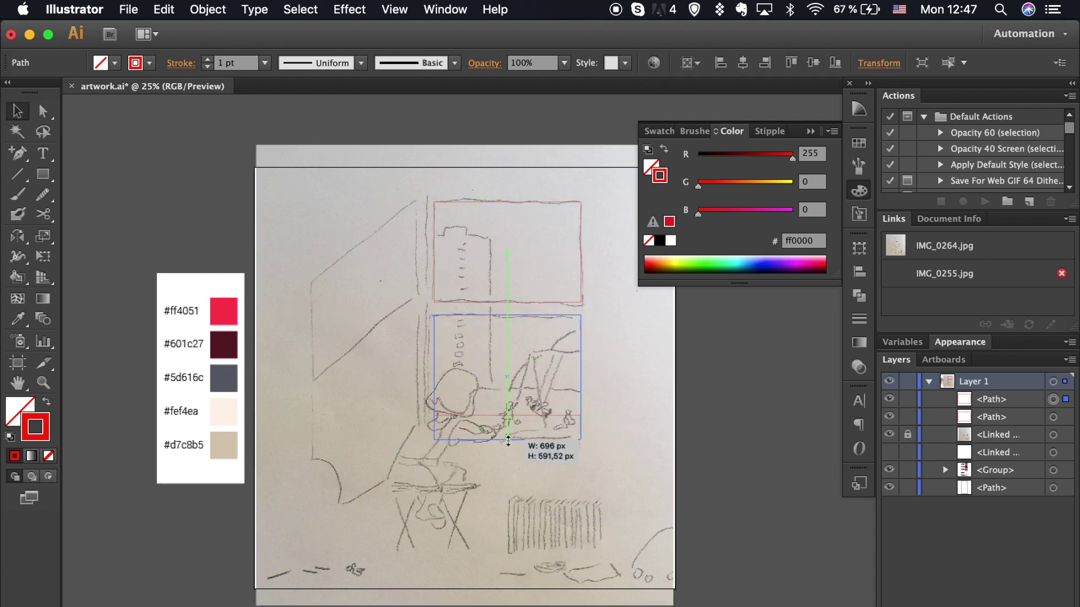
left_click(731, 445)
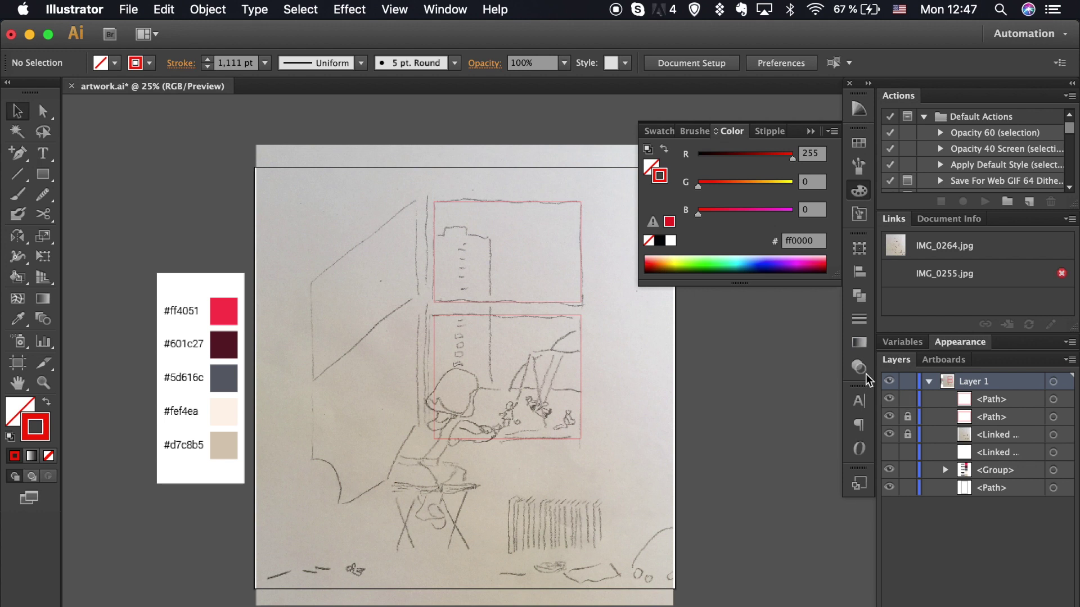
left_click_drag(502, 305, 339, 305, "alt")
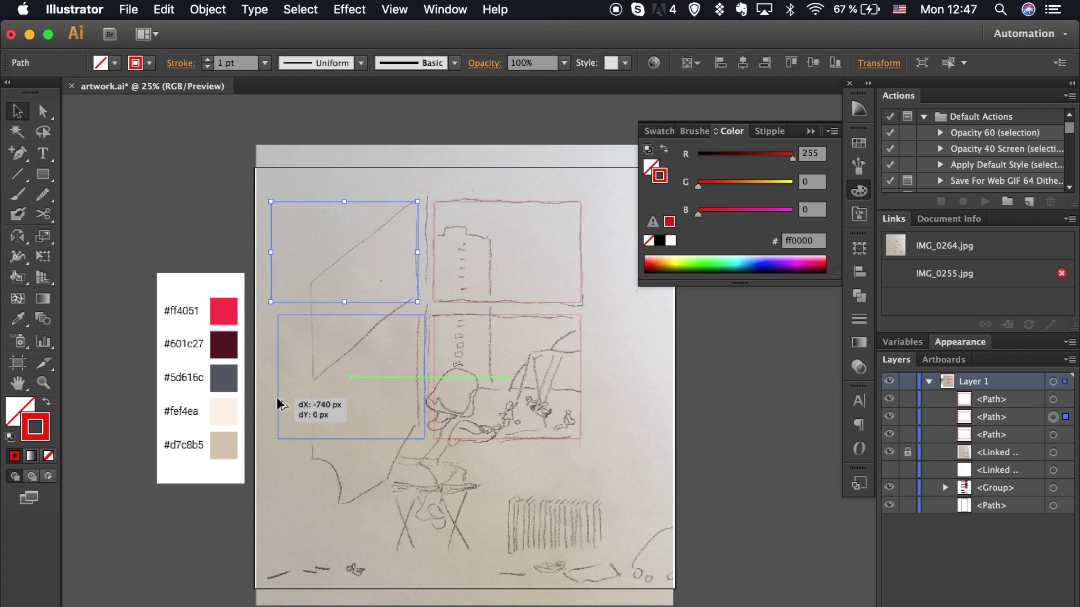
left_click_drag(374, 388, 272, 405)
Slant the left corners of the left rectangles into parallelograms.
key("a")
left_click_drag(277, 204, 274, 294)
left_click(271, 302, "shift")
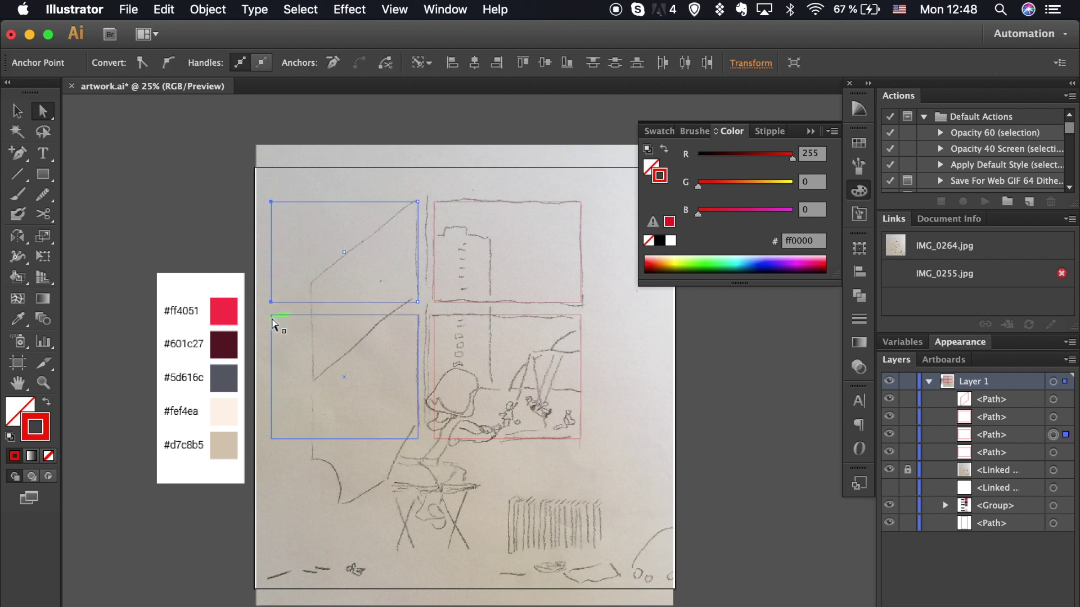
left_click_drag(271, 439, 309, 521)
left_click(338, 550)
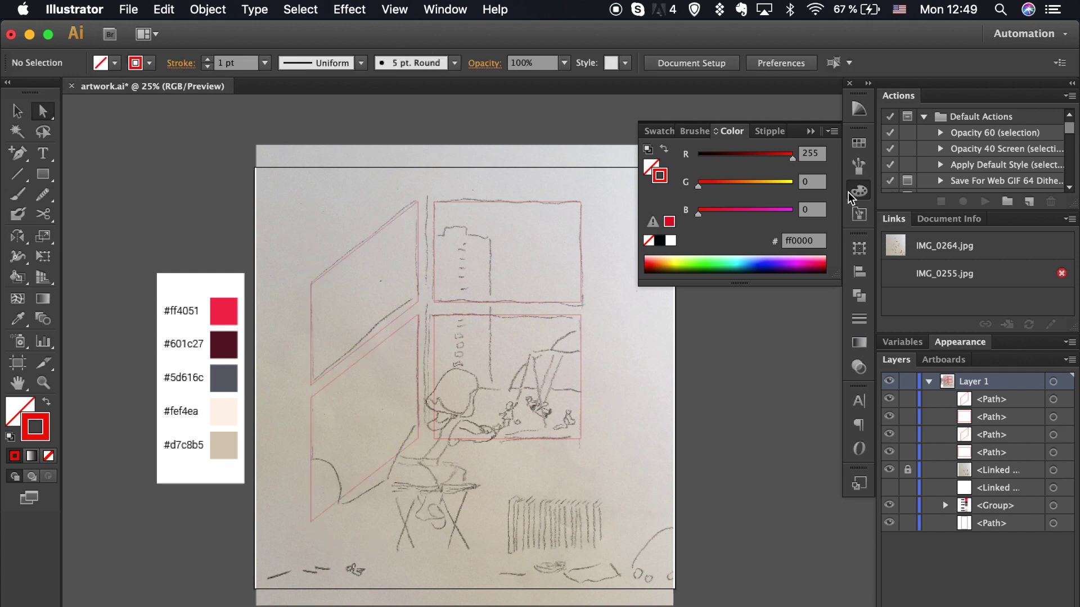
Draw a tall rectangle outlining the sketched building and select it.
left_click(344, 297)
left_click_drag(434, 237, 491, 392)
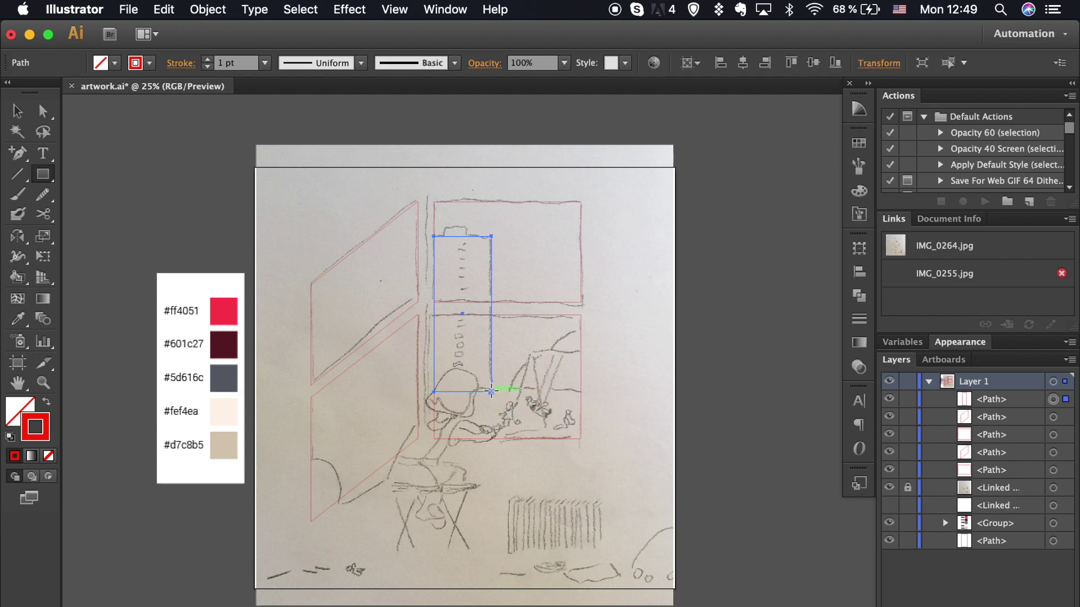
left_click_drag(465, 232, 471, 240)
key("v")
left_click(654, 337)
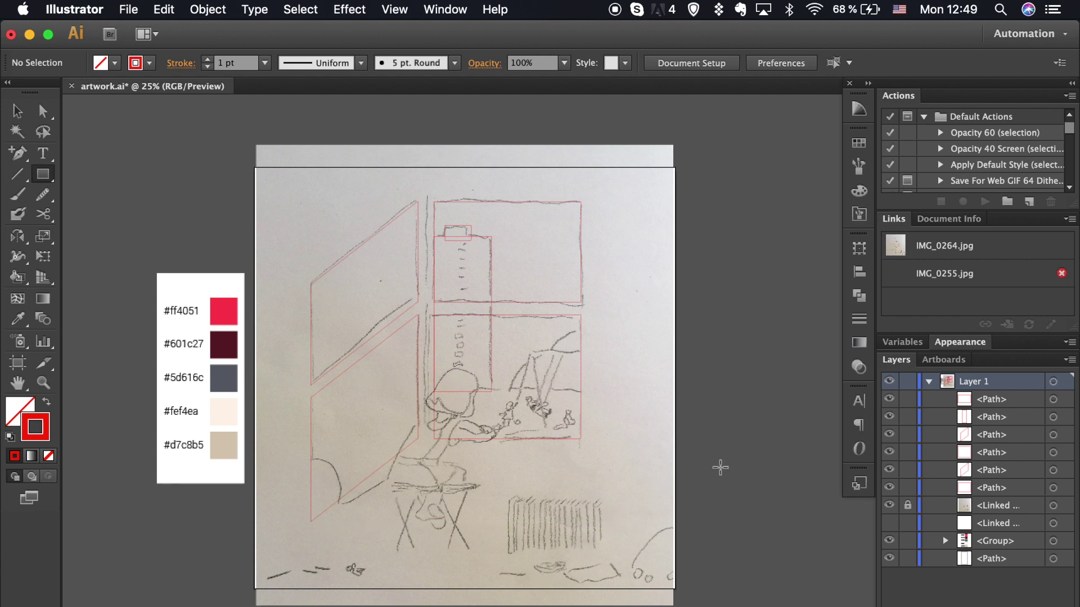
key("v")
left_click(491, 332)
Narrow the building outline and center a small window rectangle inside it.
mouse_move(490, 313)
left_mouse_down()
mouse_move(538, 294)
mouse_move(496, 314)
left_mouse_up()
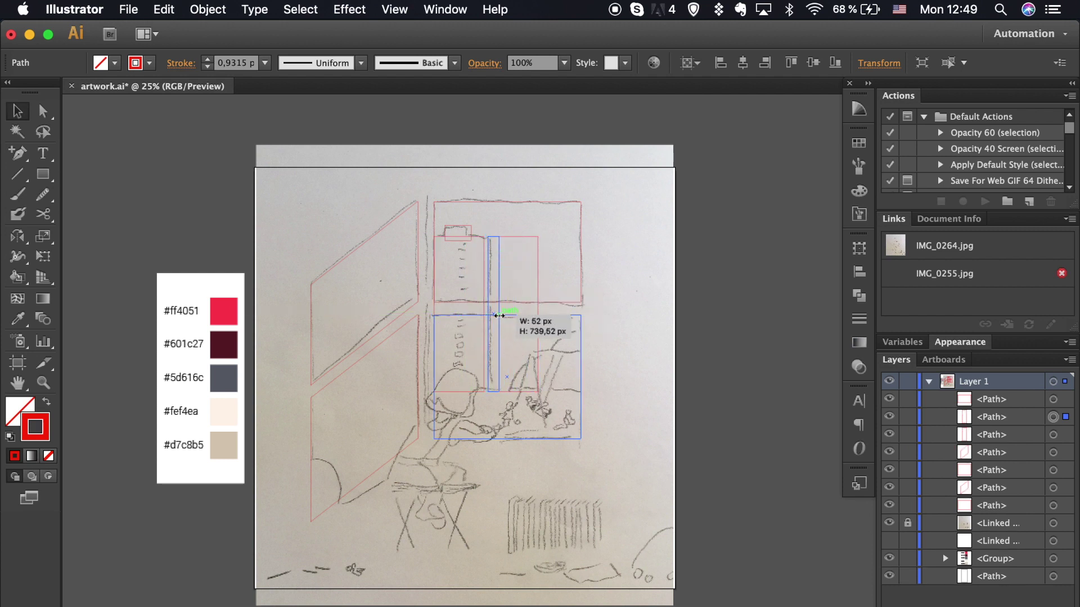
left_click(598, 350)
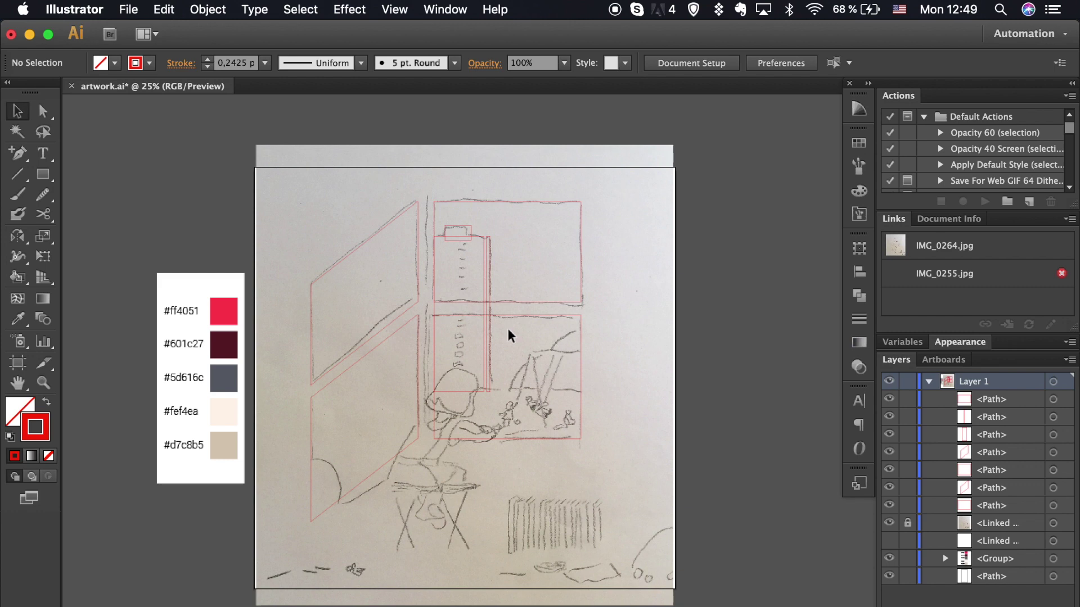
key("ctrl+plus")
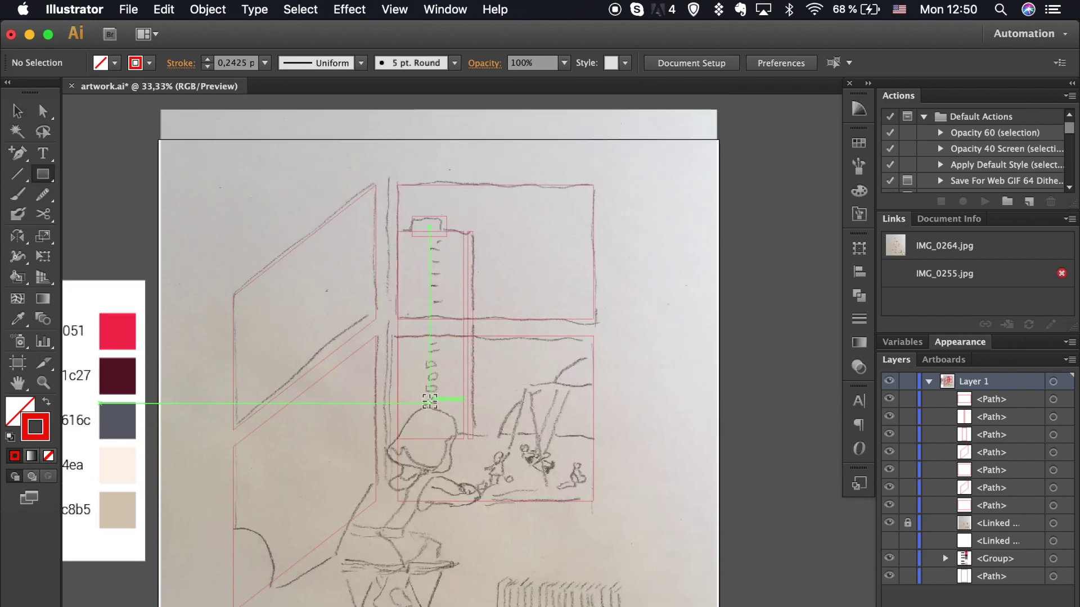
left_click_drag(439, 409, 433, 406)
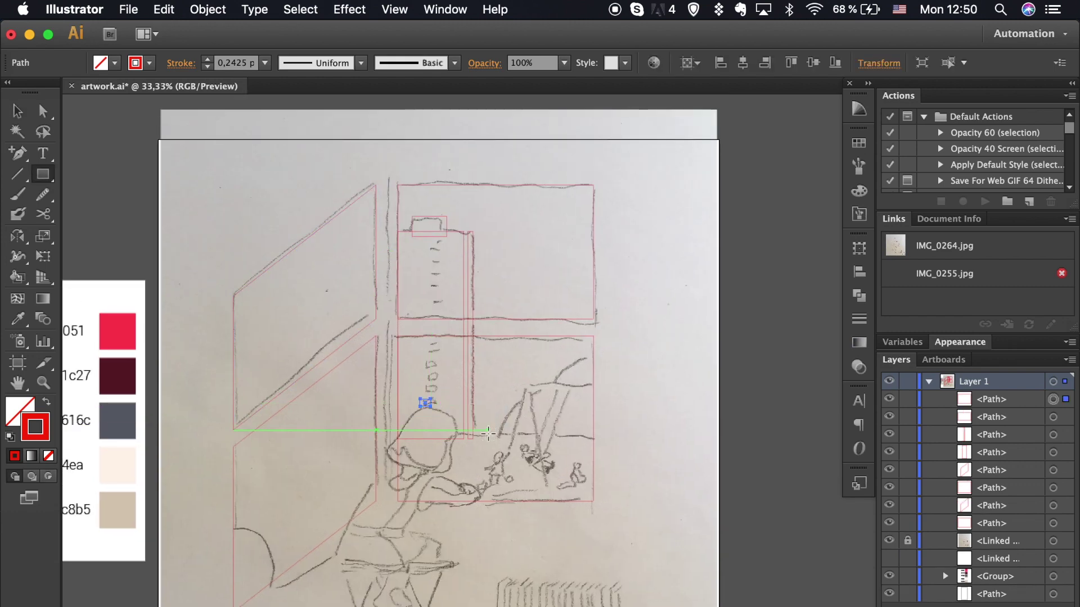
key("ctrl+plus")
key("ctrl+plus")
key("ctrl+plus")
left_click_drag(255, 470, 240, 457)
left_click(361, 458, "shift")
left_click(686, 63)
left_click(483, 366)
key("ctrl+minus")
key("ctrl+minus")
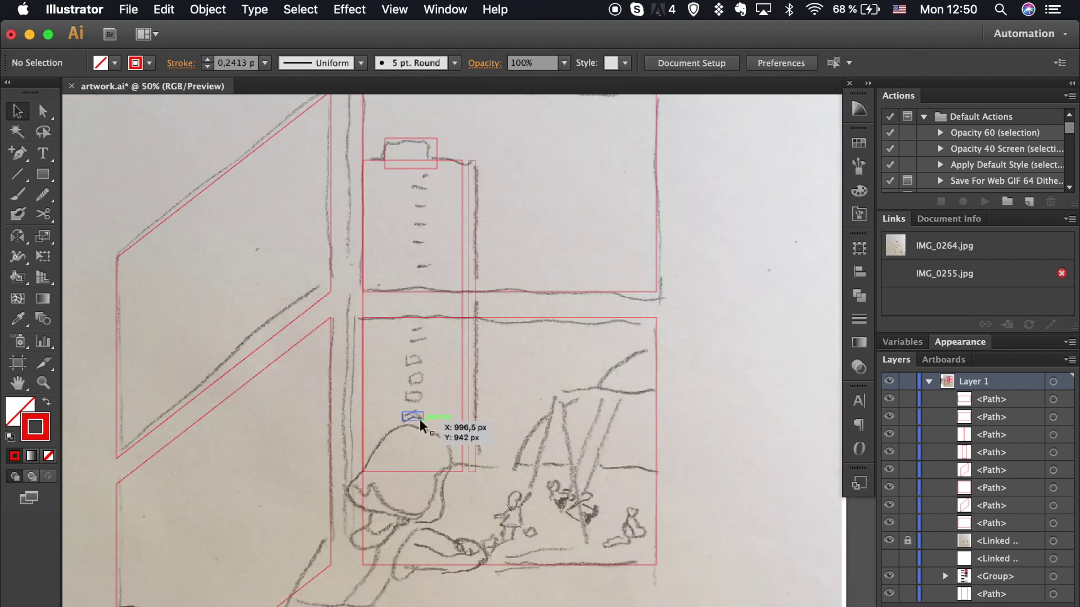
Copy the window rectangle upward and repeat with Ctrl+D to stack a column of windows.
left_click_drag(424, 411, 420, 401)
key("ctrl+d")
key("ctrl+d")
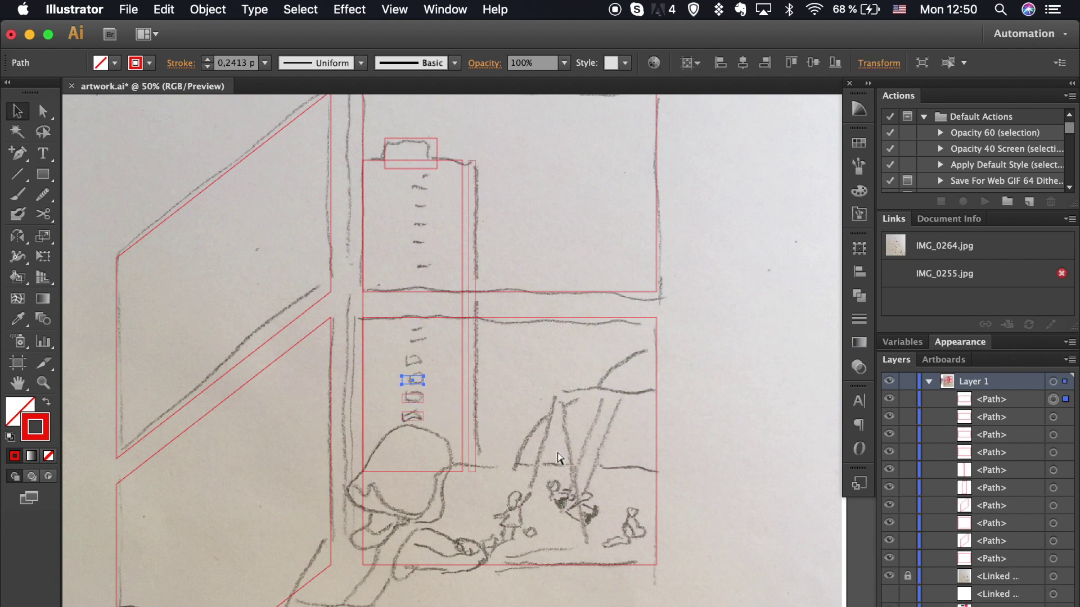
key("ctrl+d")
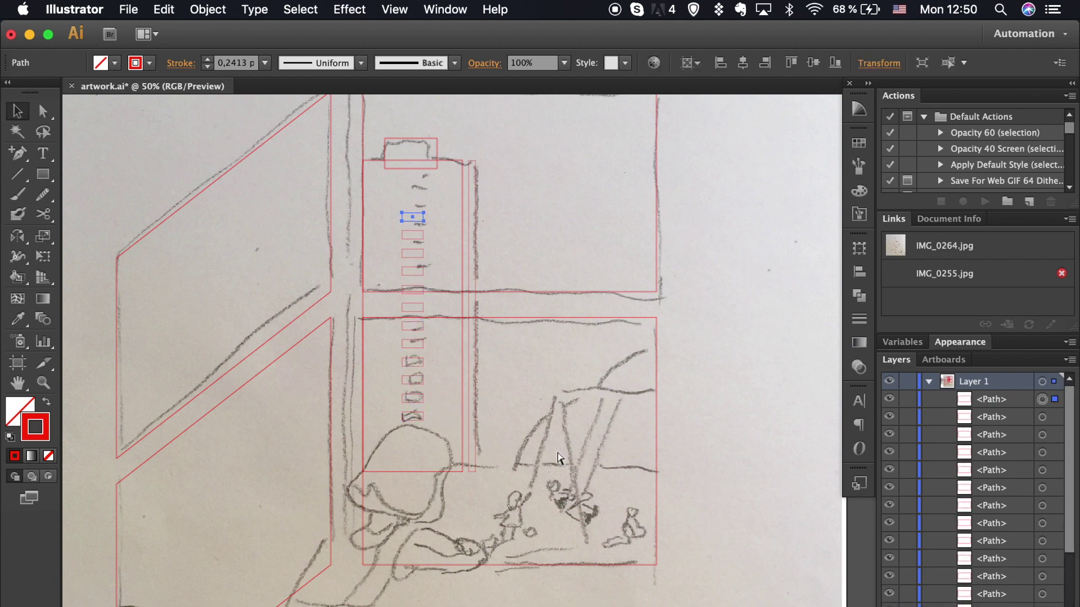
left_click(417, 304)
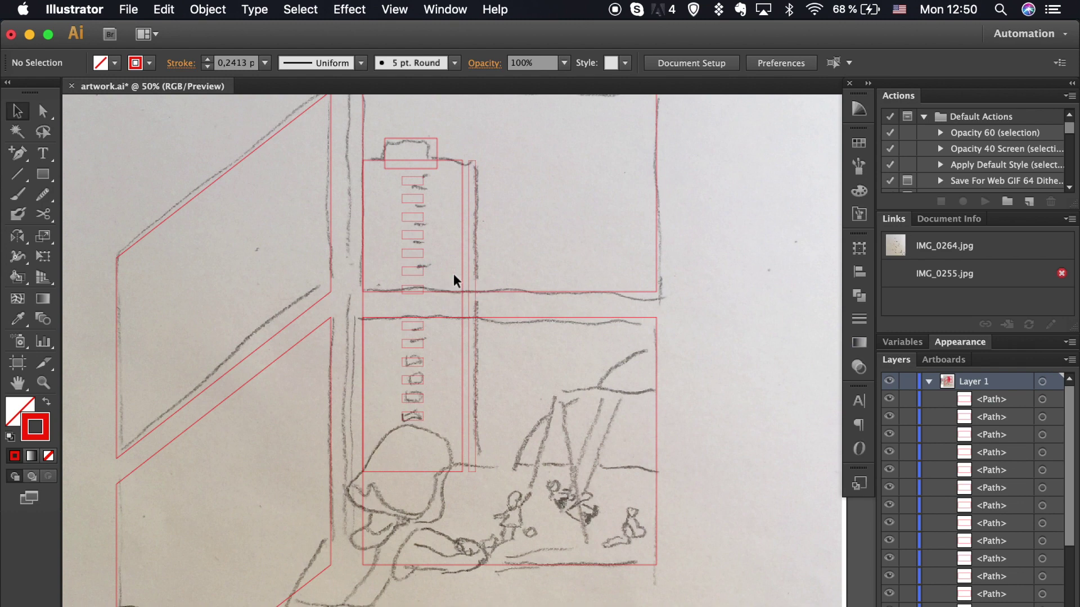
key("ctrl+minus")
key("ctrl+minus")
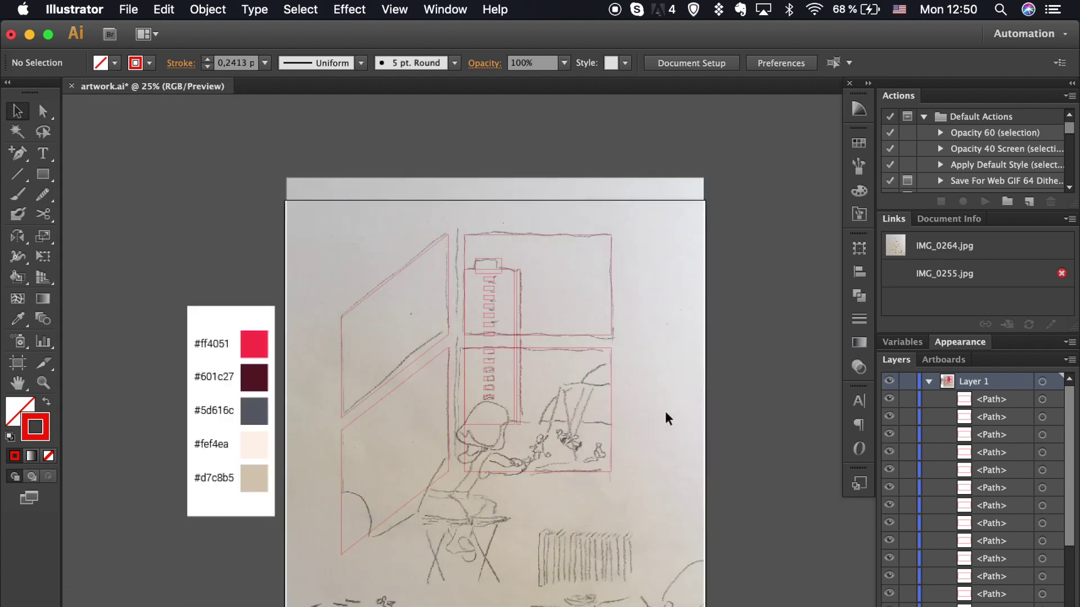
key("ctrl+plus")
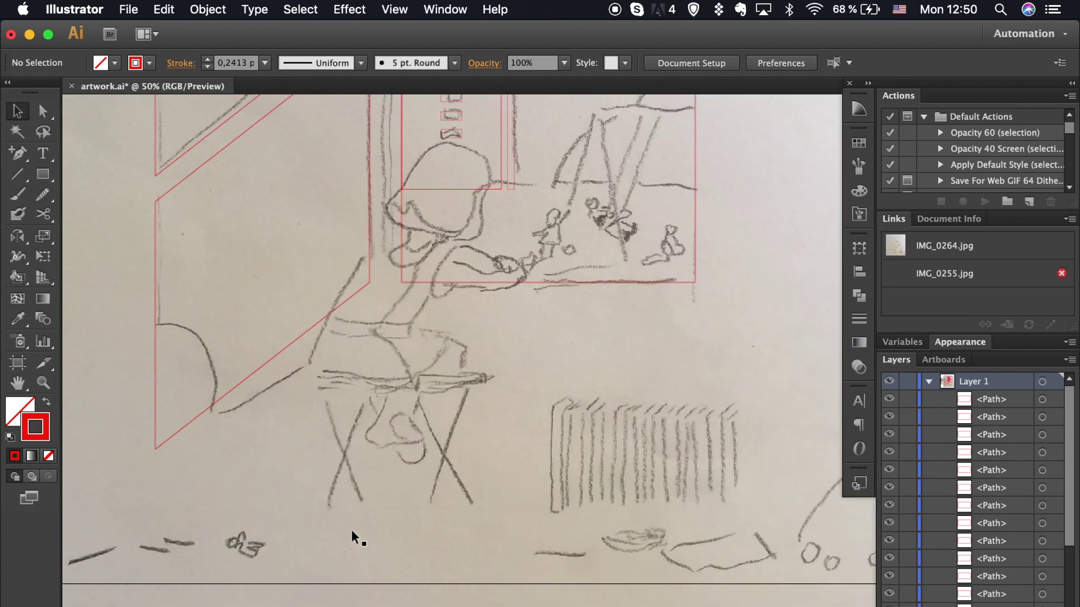
Draw a thin rectangle over the first radiator fin and slant its top corner.
left_click_drag(553, 407, 560, 513)
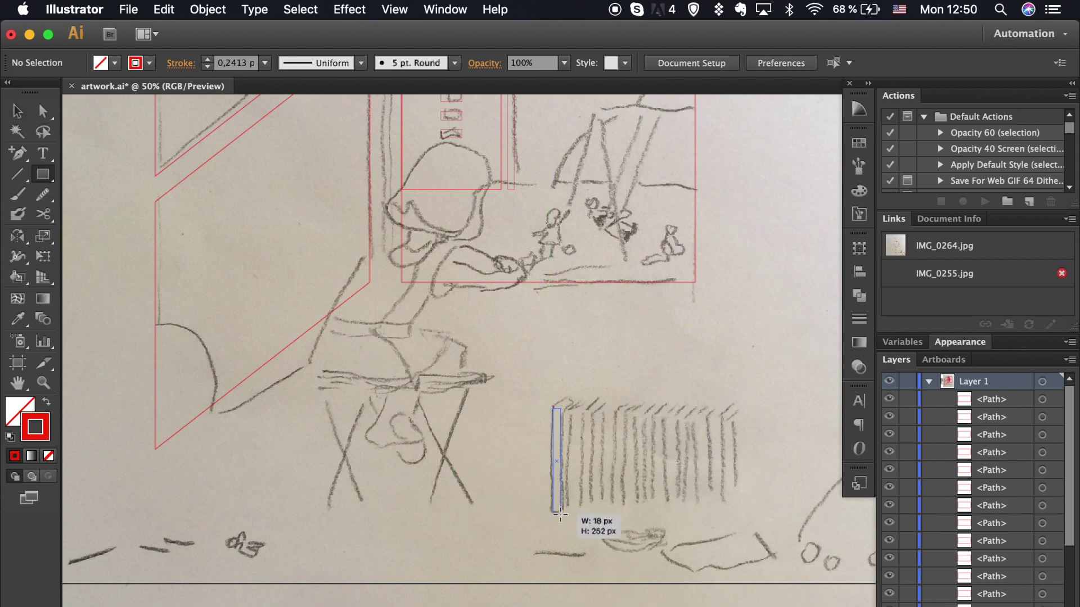
key("ctrl+plus")
key("v")
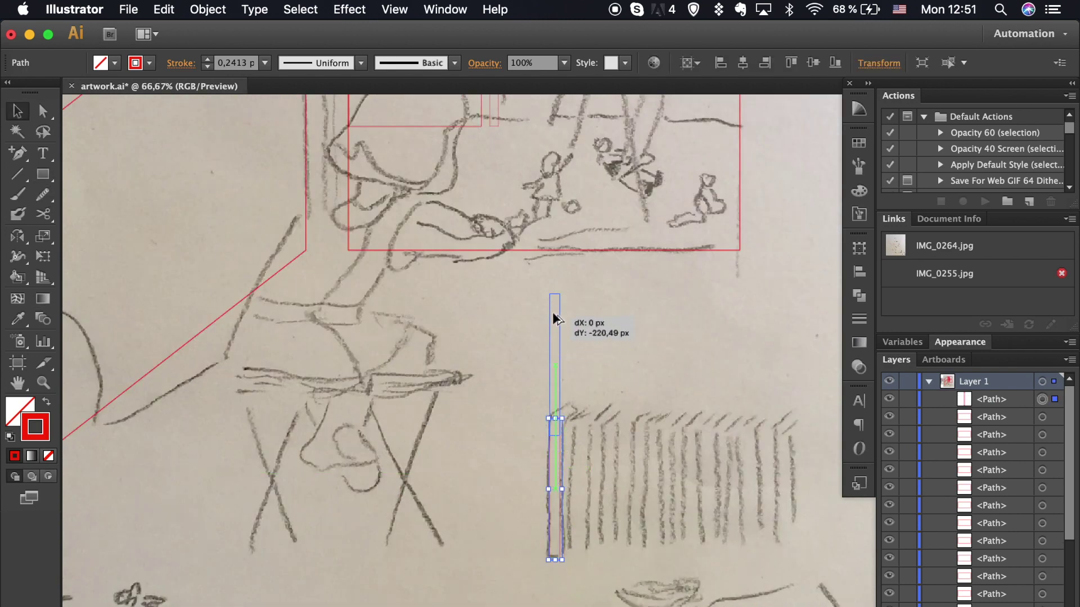
left_click_drag(555, 307, 554, 405)
key("a")
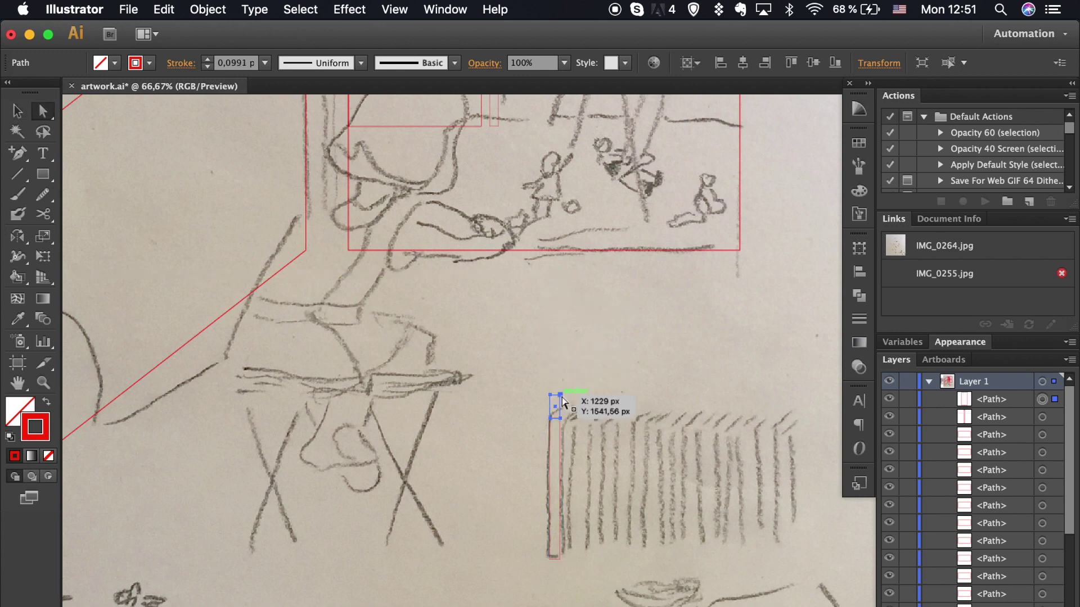
left_click(551, 395)
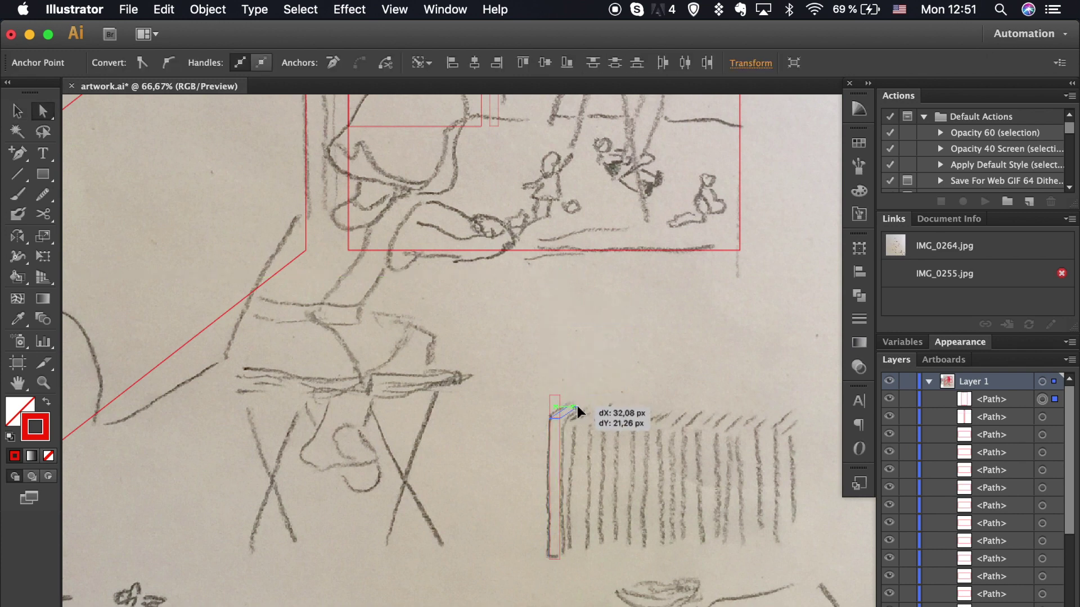
left_click_drag(577, 406, 577, 406)
Adjust the bar's slanted top so it follows the sketch.
key("ctrl+plus")
key("ctrl+plus")
key("ctrl+plus")
key("ctrl+plus")
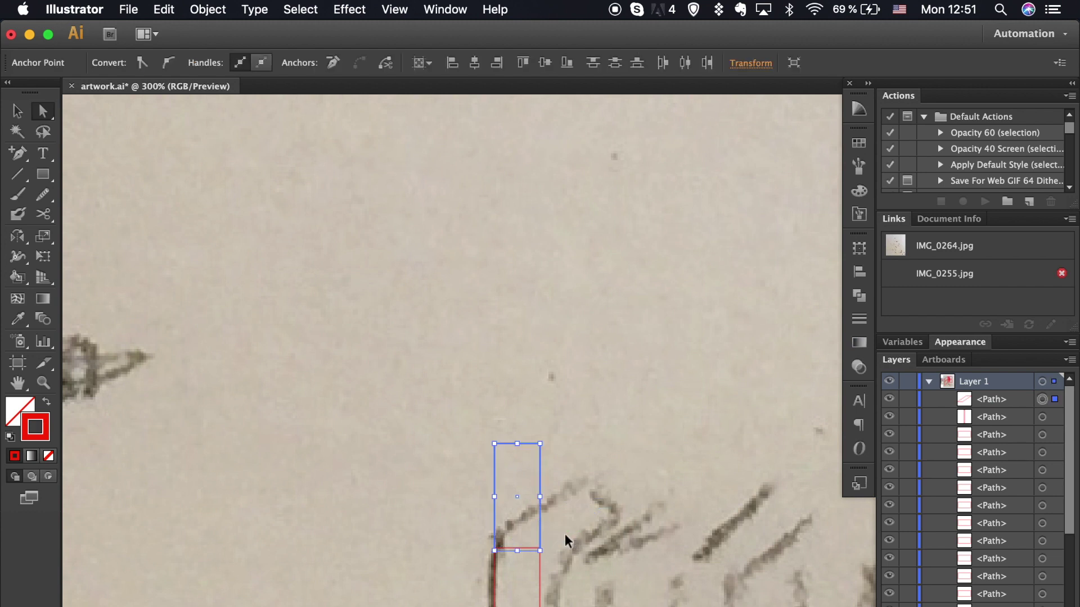
left_click(523, 527)
left_click(538, 524)
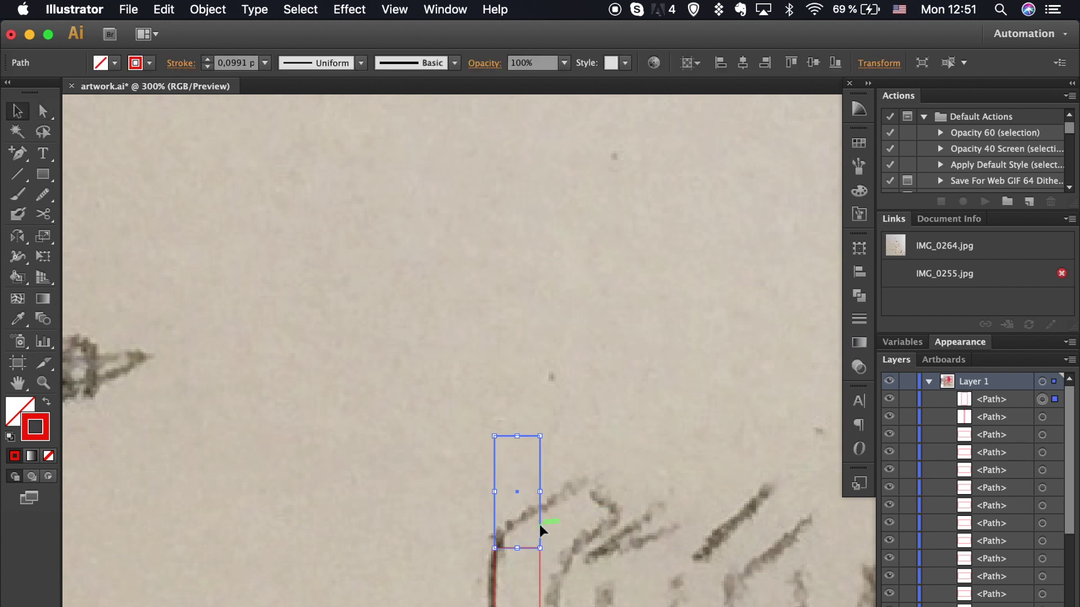
key("a")
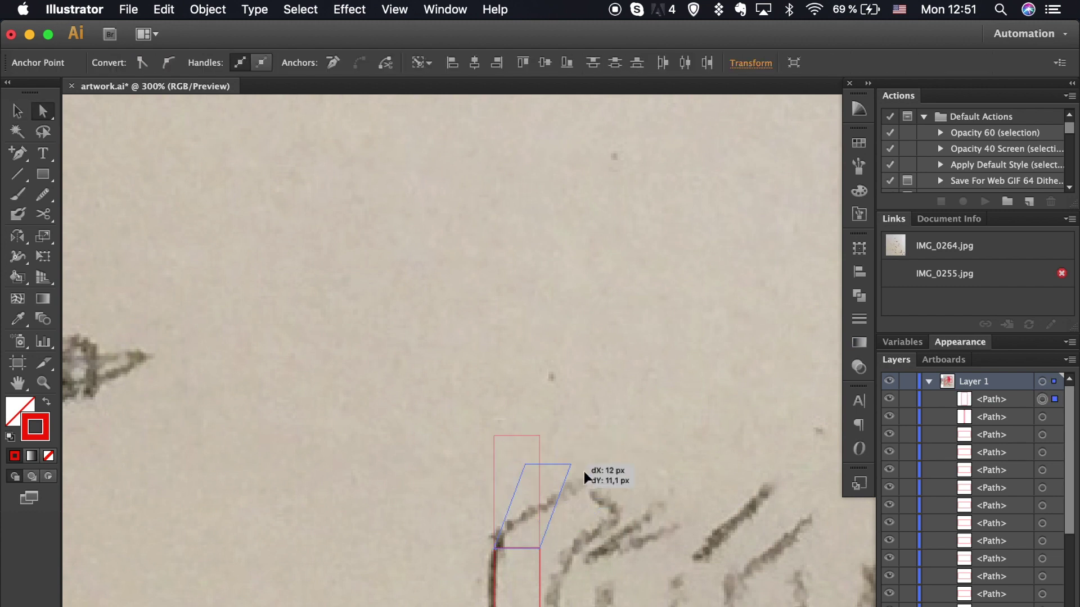
left_click_drag(578, 471, 617, 501)
left_click(651, 582)
key("ctrl+minus")
key("ctrl+minus")
key("ctrl+minus")
key("ctrl+minus")
Fill the bar with the dark slate #5d616c colour using the Eyedropper.
left_click(568, 406)
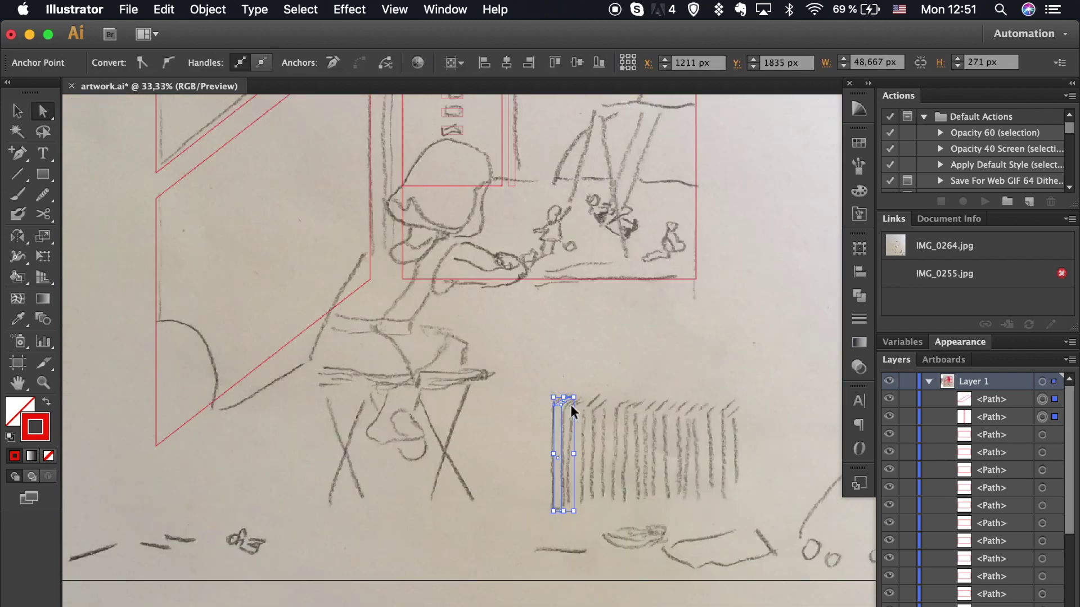
key("ctrl+minus")
key("i")
left_click(284, 272)
key("v")
left_click(540, 587)
key("ctrl+plus")
key("ctrl+plus")
key("ctrl+plus")
key("ctrl+plus")
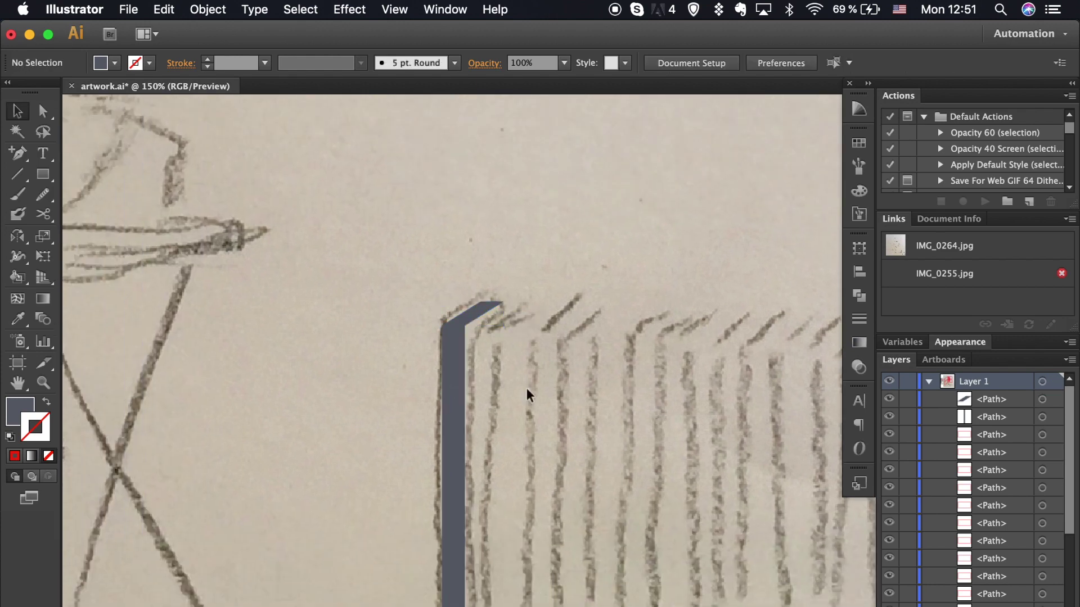
Undo the slanted top piece, then move a copy of the bar upward and shorten it.
key("ctrl+z")
scroll(475, 314, "left", 3)
scroll(475, 314, "up", 2)
left_click(562, 544)
mouse_move(564, 545)
left_mouse_down()
mouse_move(532, 545)
mouse_move(563, 261)
left_mouse_up()
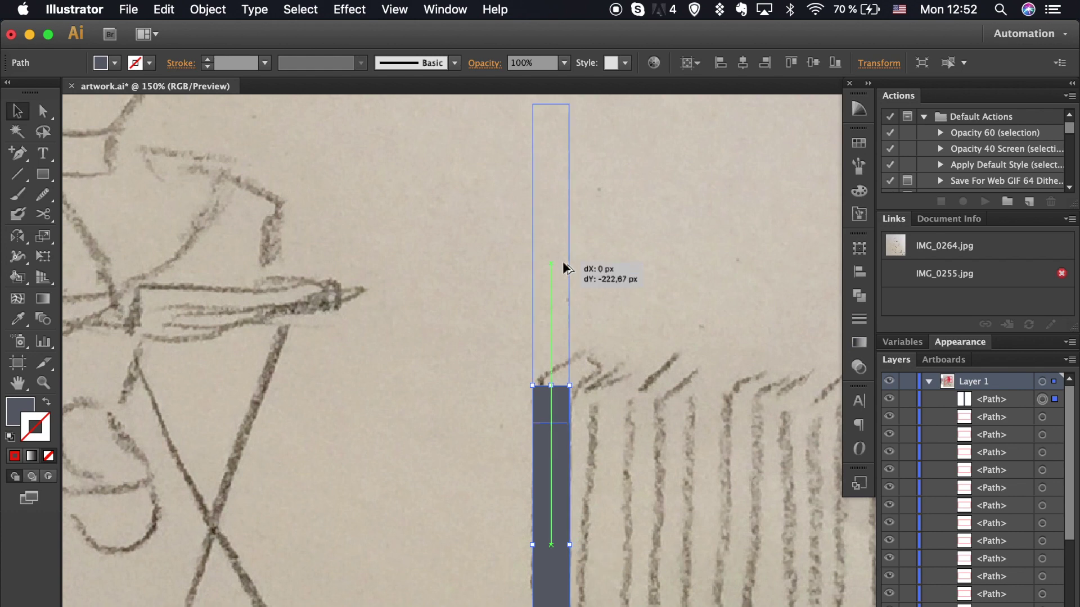
left_click_drag(551, 421, 552, 386)
Shrink the upper piece to a small block and slant its top corner diagonally.
scroll(552, 386, "up", 4)
left_click_drag(532, 596, 532, 546)
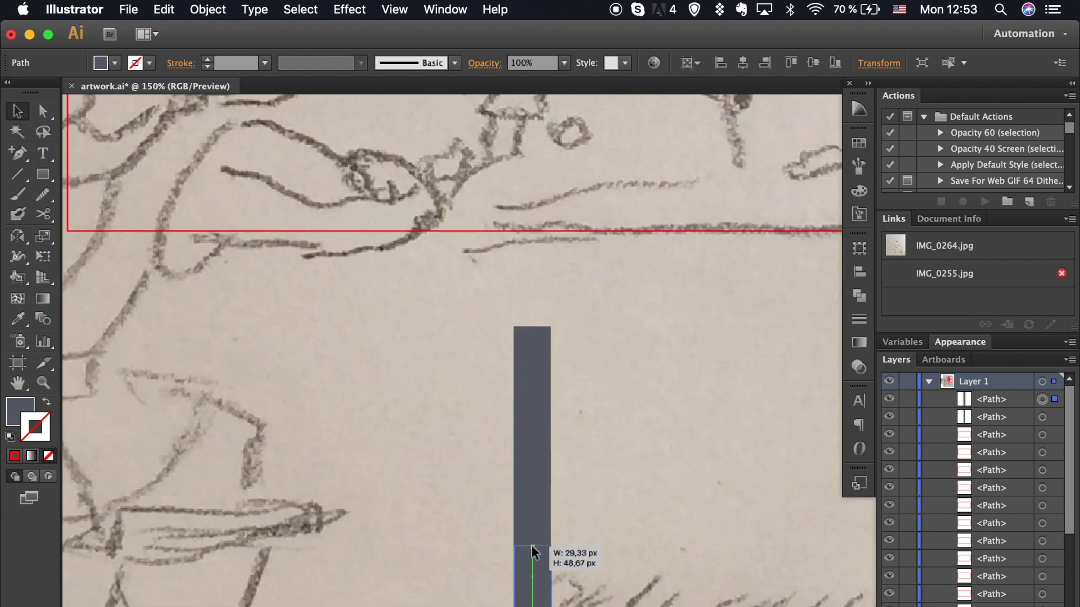
scroll(524, 350, "down", 5)
key("a")
left_click_drag(526, 357, 555, 386)
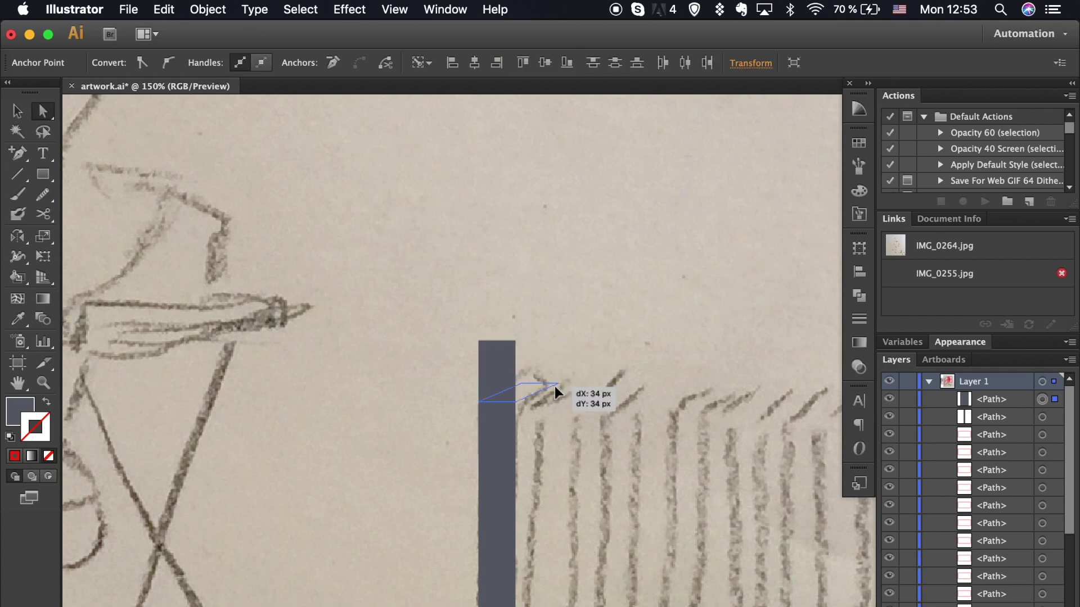
left_click(574, 453)
key("ctrl+minus")
key("ctrl+minus")
key("ctrl+minus")
Group the bar pieces and repeat copies to the right with Ctrl+D, forming a row.
left_click_drag(529, 418, 530, 361)
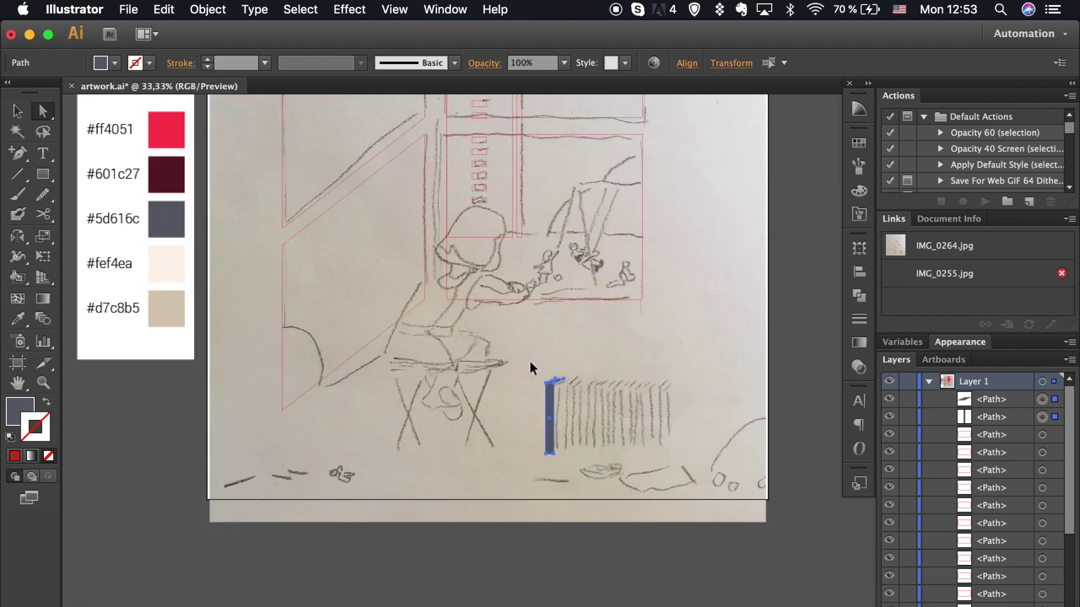
key("ctrl+g")
key("ctrl+plus")
key("ctrl+plus")
key("ctrl+plus")
key("v")
left_click_drag(518, 458, 575, 458)
key("ctrl+minus")
key("ctrl+minus")
key("ctrl+minus")
key("ctrl+d")
key("ctrl+d")
key("ctrl+d")
key("ctrl+d")
key("ctrl+d")
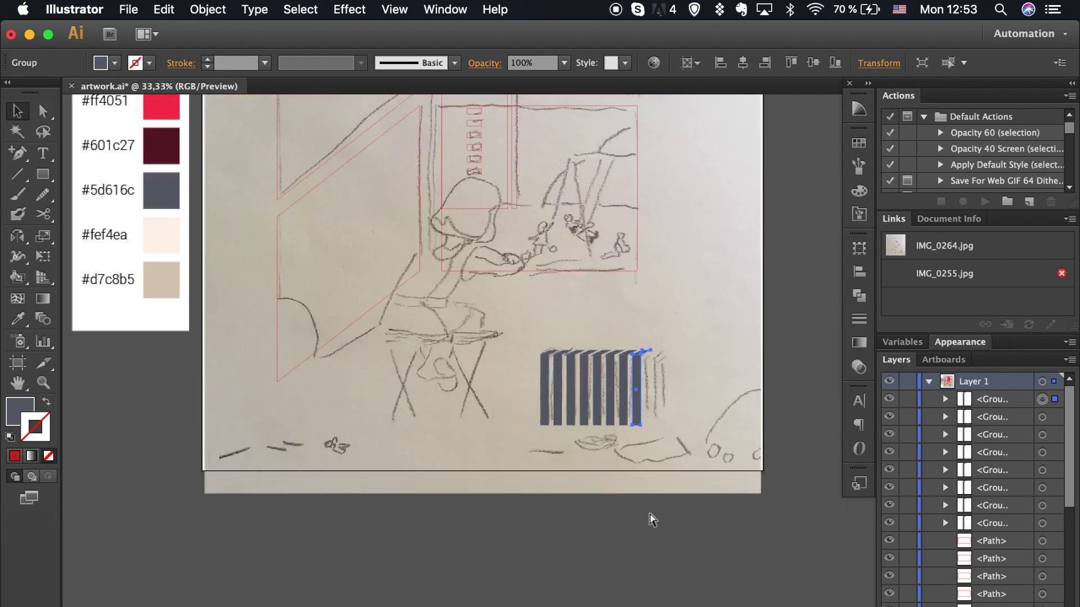
key("ctrl+d")
key("ctrl+d")
key("ctrl+d")
left_click(651, 519)
Select all the radiator bars and group them together.
key("ctrl+plus")
key("ctrl+plus")
left_click(523, 343)
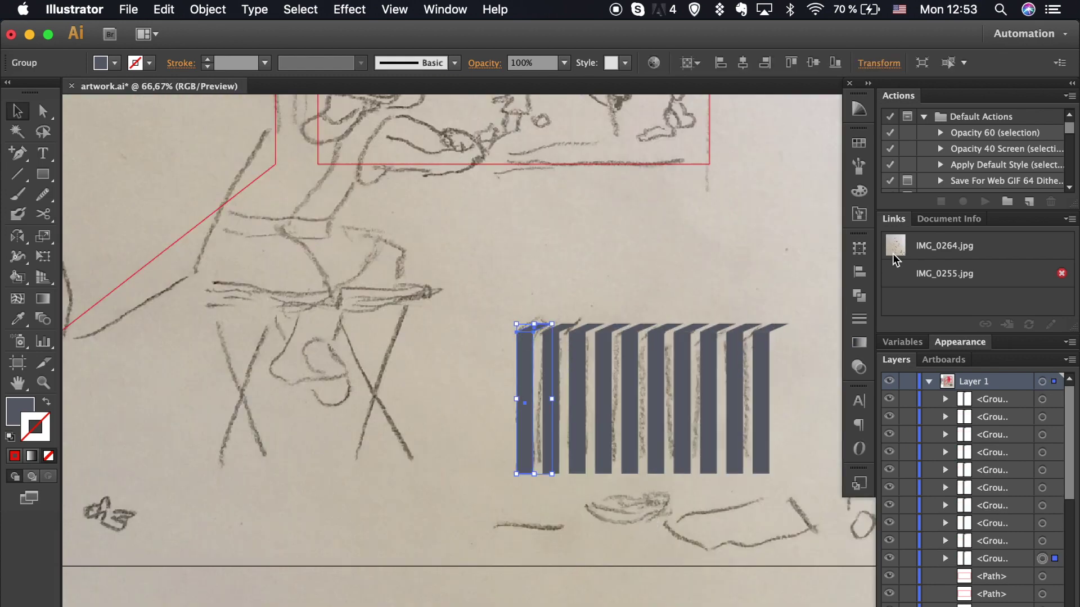
left_click(859, 295)
left_click(571, 263)
key("ctrl+a")
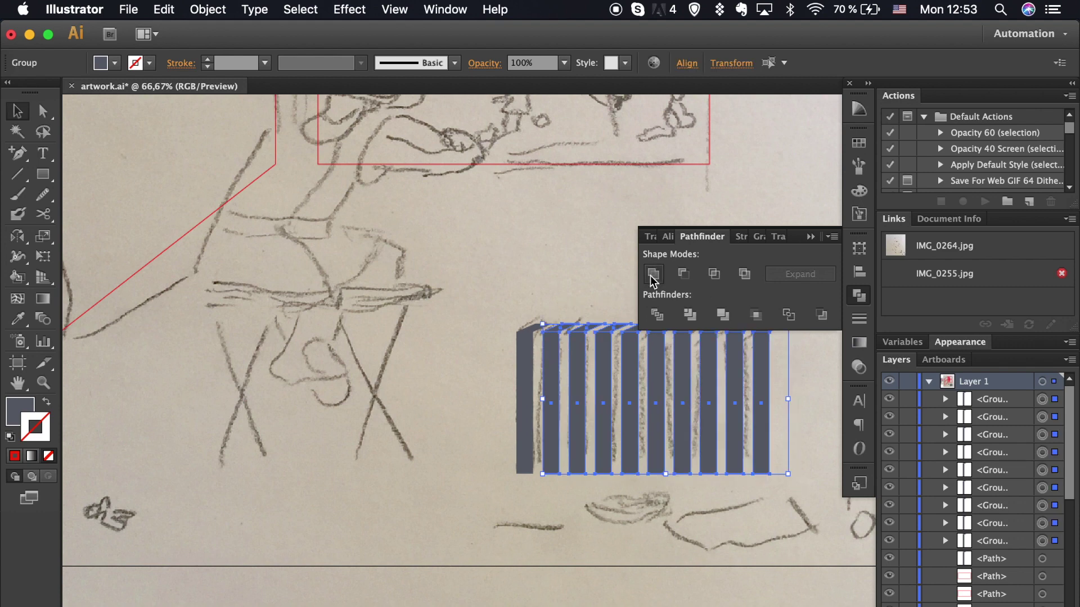
left_click(653, 273)
left_click(592, 269)
scroll(592, 269, "up", 1)
scroll(803, 251, "down", 4)
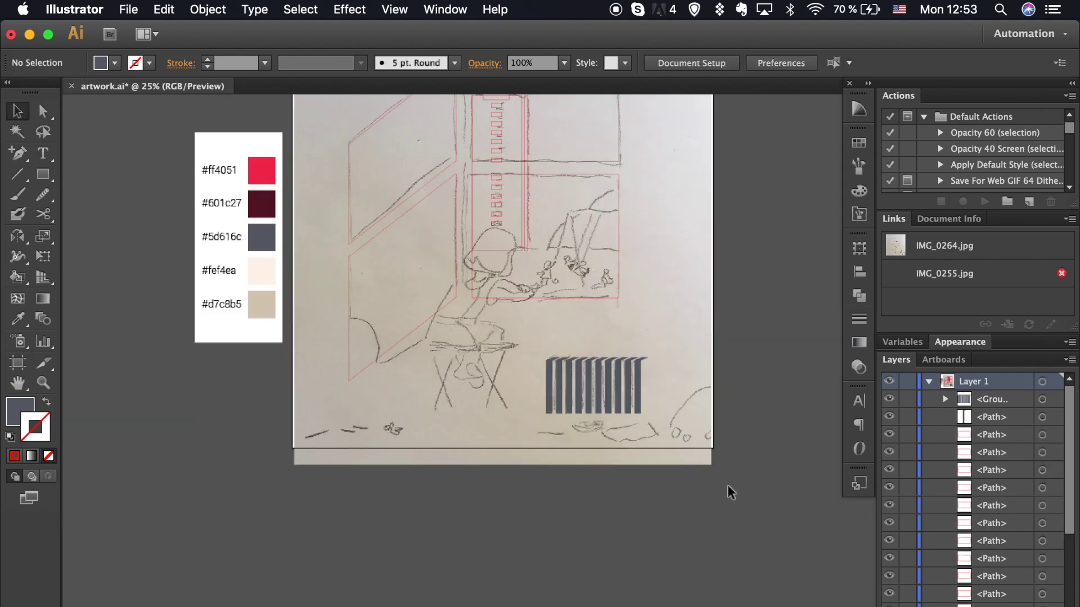
key("ctrl+plus")
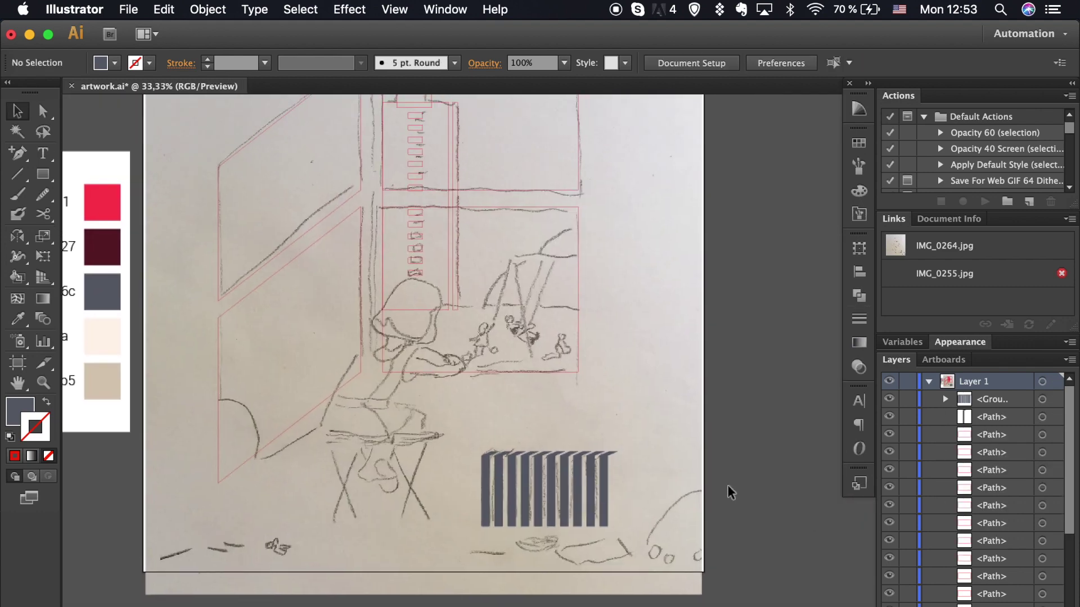
scroll(675, 407, "up", 3)
scroll(676, 407, "left", 2)
Fill the tall building column and its top block with beige.
left_click(487, 280)
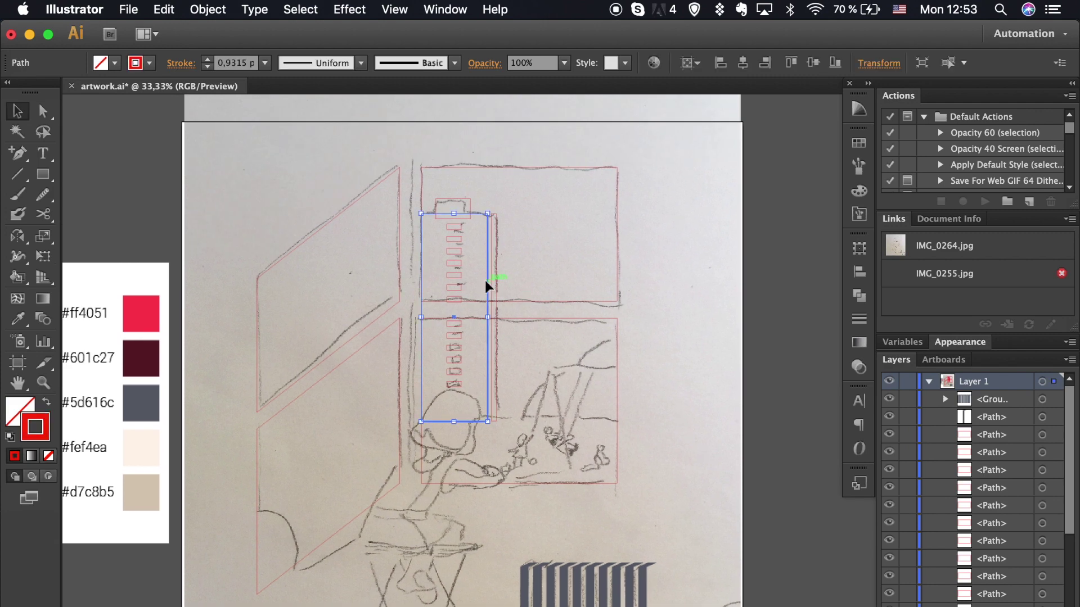
left_click(458, 209, "shift")
key("i")
left_click(140, 492)
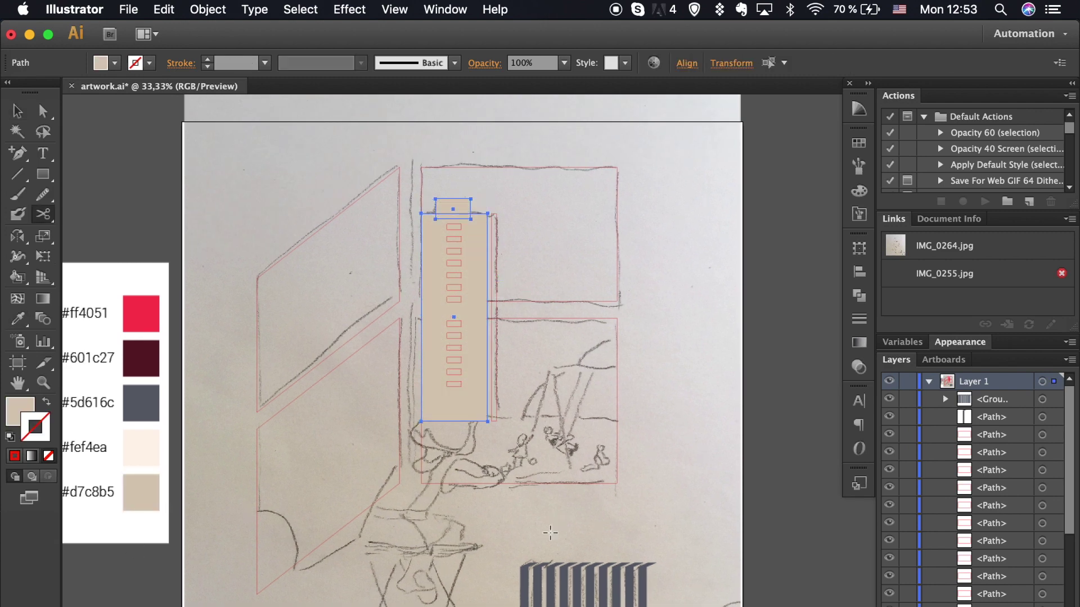
Fill the upper-right window rectangle cream #fef4ea and the thin strip beside the building beige.
left_click(518, 302)
key("i")
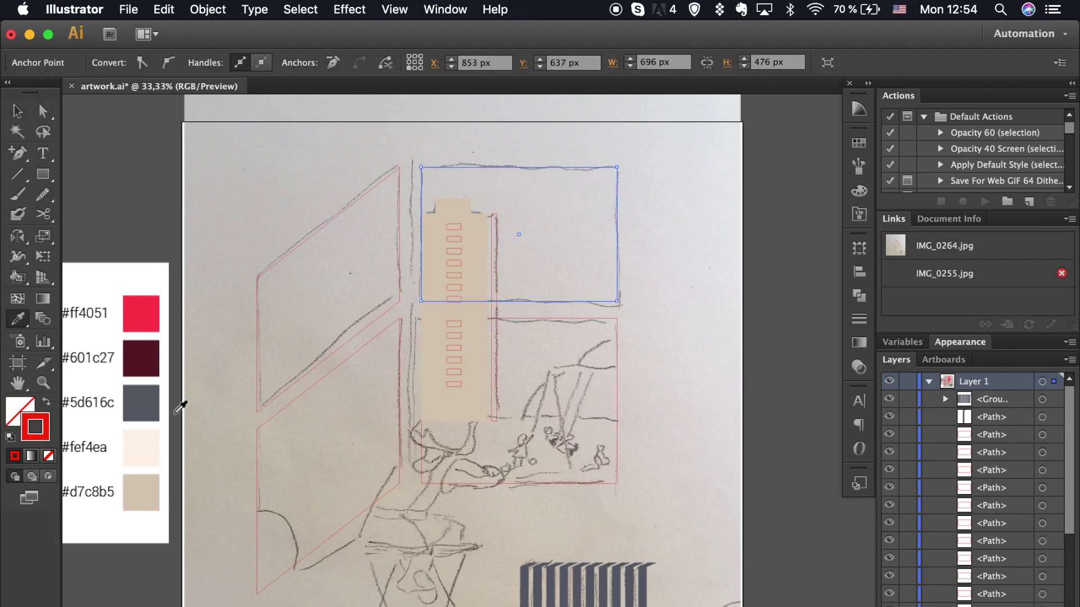
left_click(140, 447)
key("a")
left_click(495, 287)
key("i")
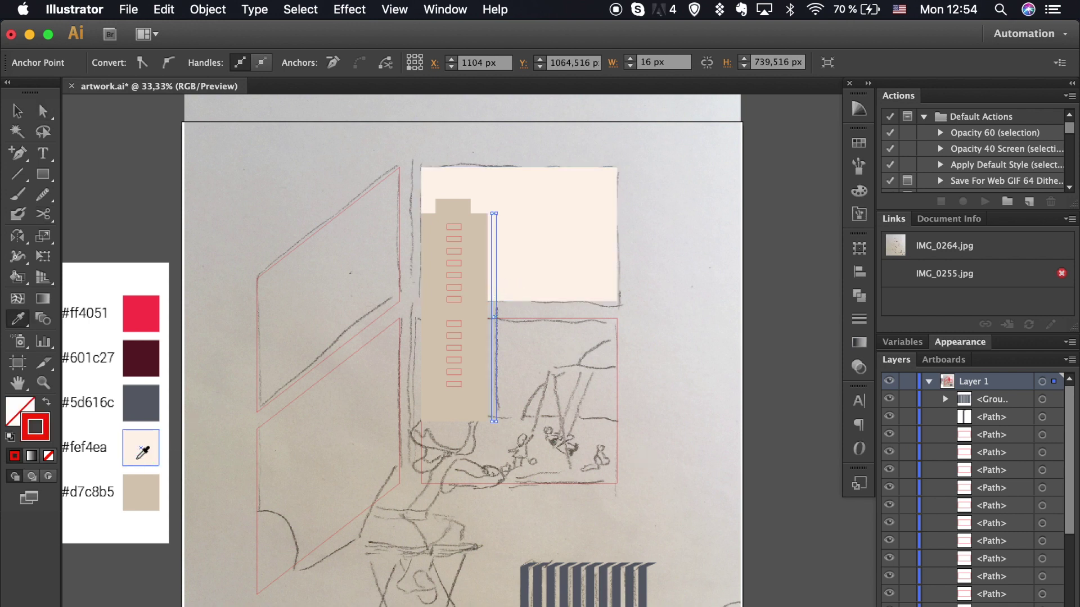
left_click(140, 492)
Fill all the building's window blocks with cream.
key("a")
left_click(463, 248, "shift")
left_click_drag(448, 309, 457, 227)
left_click(461, 324, "shift")
left_click(461, 336, "shift")
left_click(462, 372, "shift")
left_click(454, 384, "shift")
key("i")
left_click(526, 200)
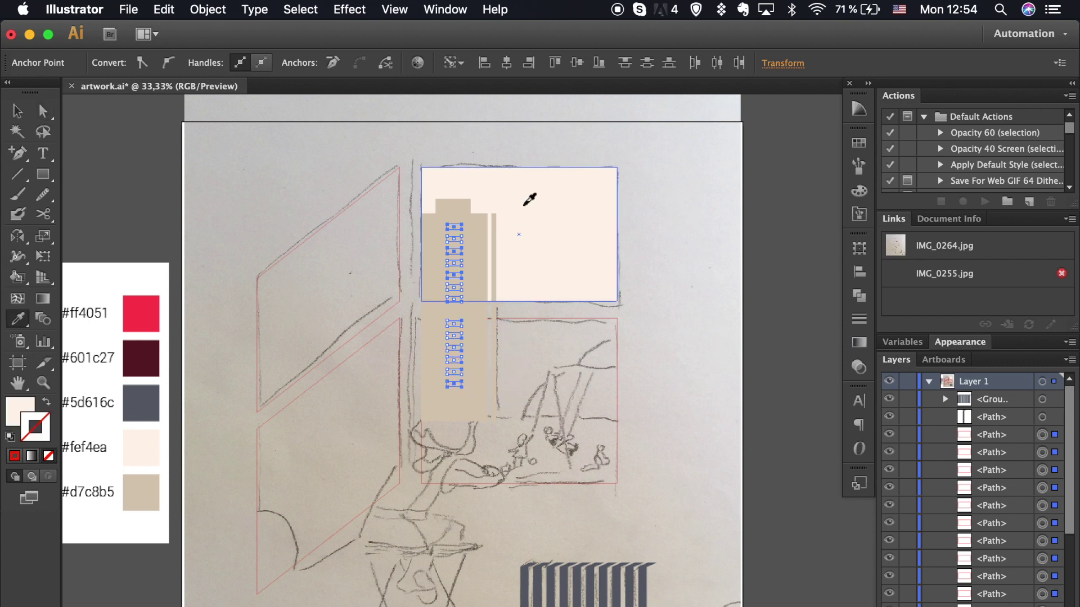
Group the building column with its windows.
key("a")
key("v")
left_click(490, 294, "shift")
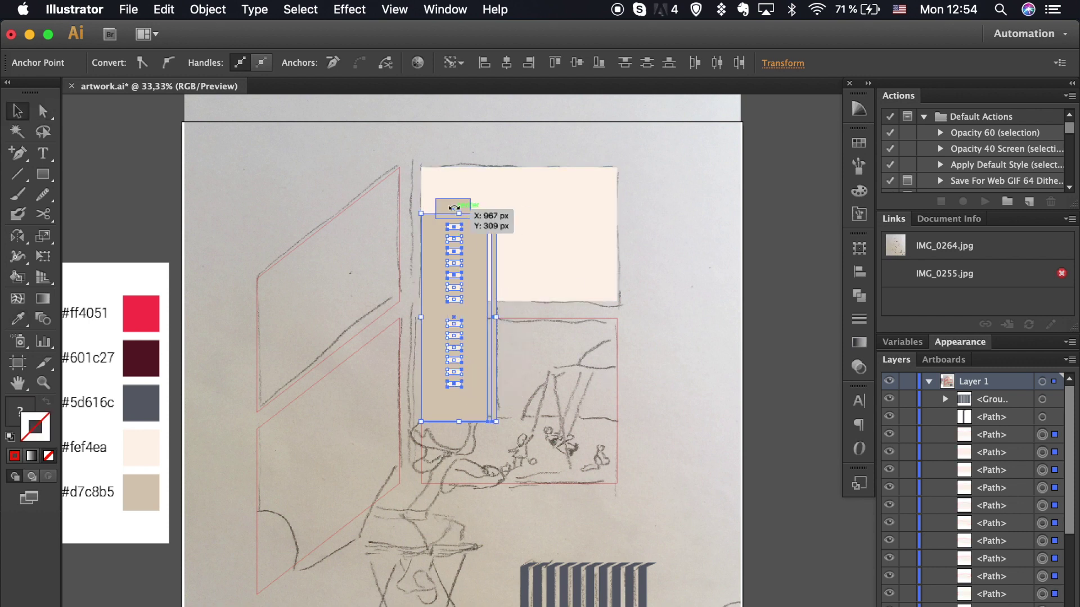
key("ctrl+g")
left_click(734, 399)
Draw a long horizontal bar across the window and fill it maroon #601c27.
left_click(43, 174)
left_click(453, 300)
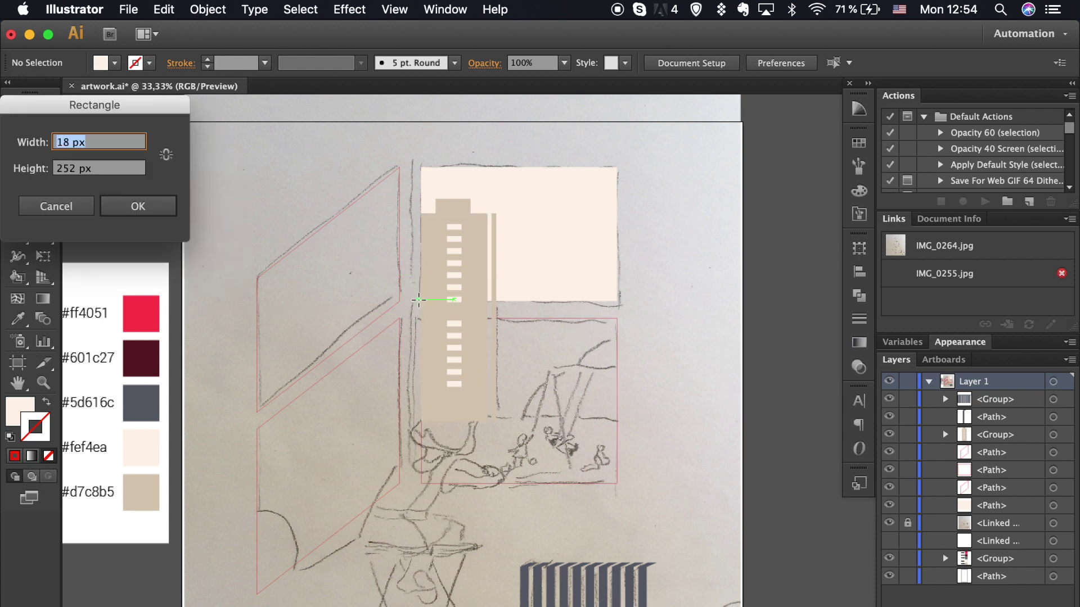
left_click(55, 206)
left_click_drag(617, 302, 414, 319)
key("i")
left_click(140, 358)
key("ctrl+shift+a")
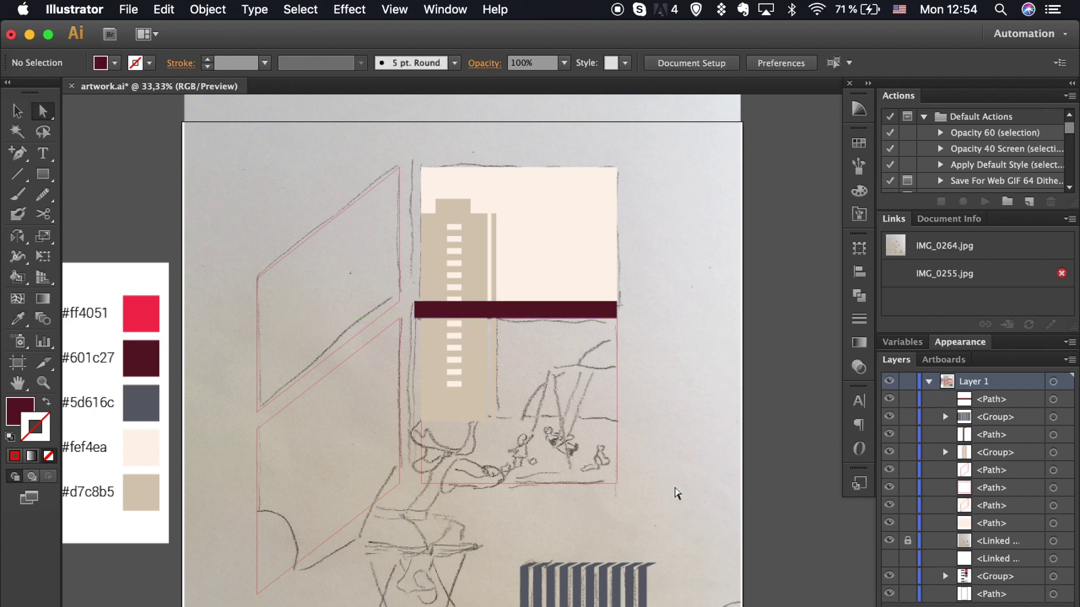
key("ctrl+minus")
left_click(437, 380)
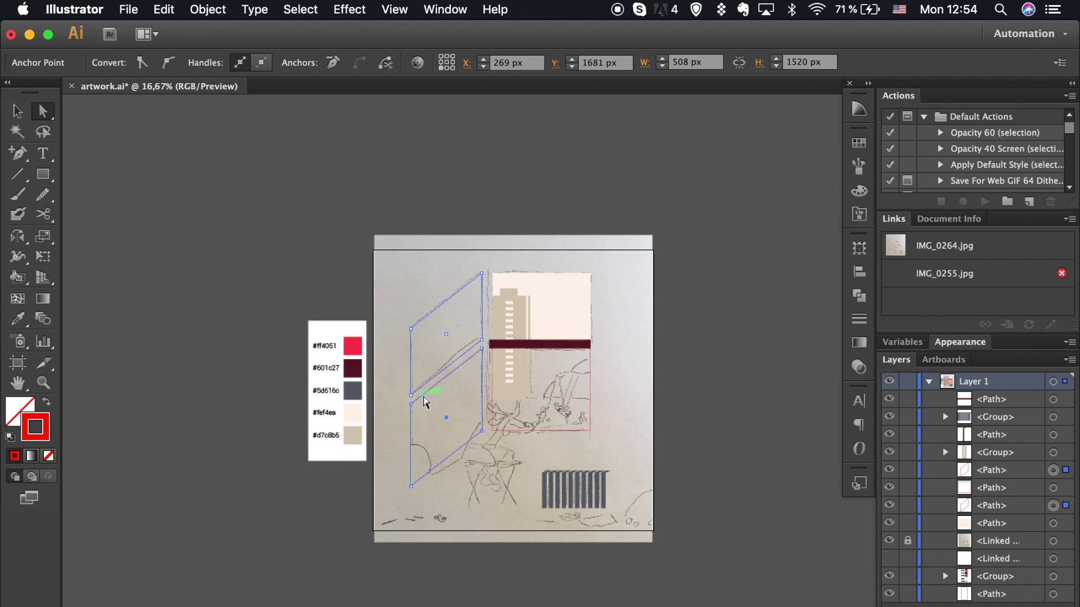
Fill the upper parallelogram panel red and zoom in on the left panels.
key("i")
left_click(353, 345)
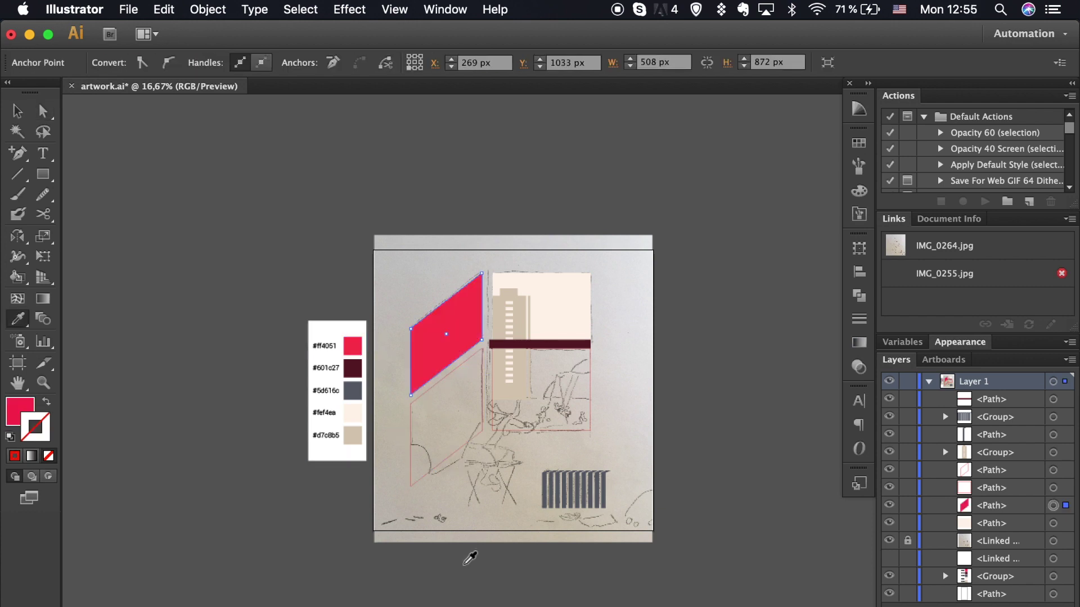
key("ctrl+shift+a")
scroll(464, 575, "down", 2)
key("ctrl+plus")
Draw a maroon circle over the lower panel's bottom corner.
left_click(43, 176)
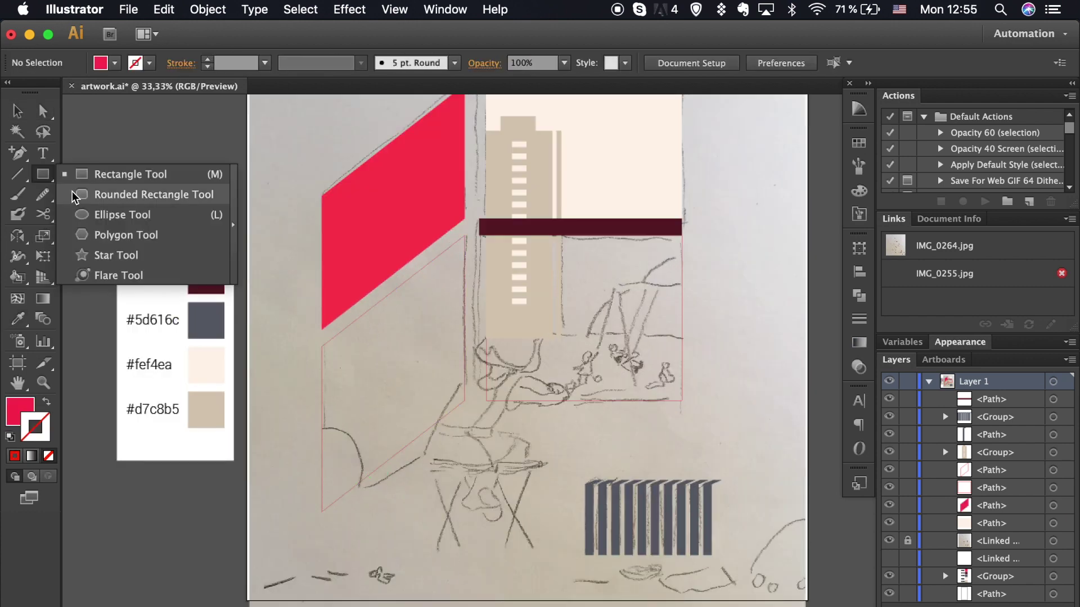
left_click(122, 214)
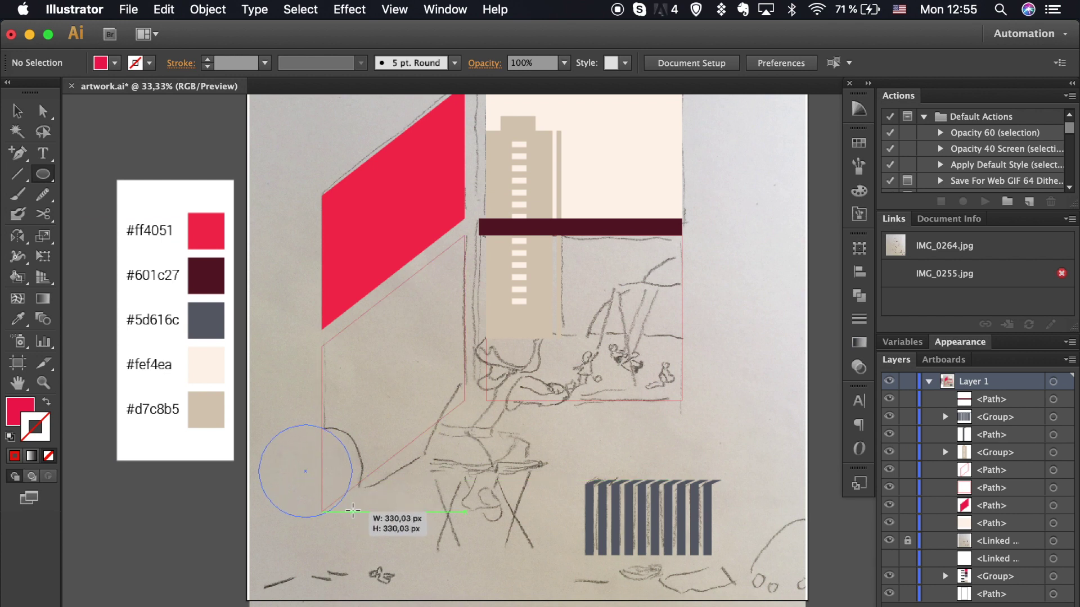
left_click_drag(311, 475, 353, 520)
key("v")
left_click_drag(322, 485, 329, 486)
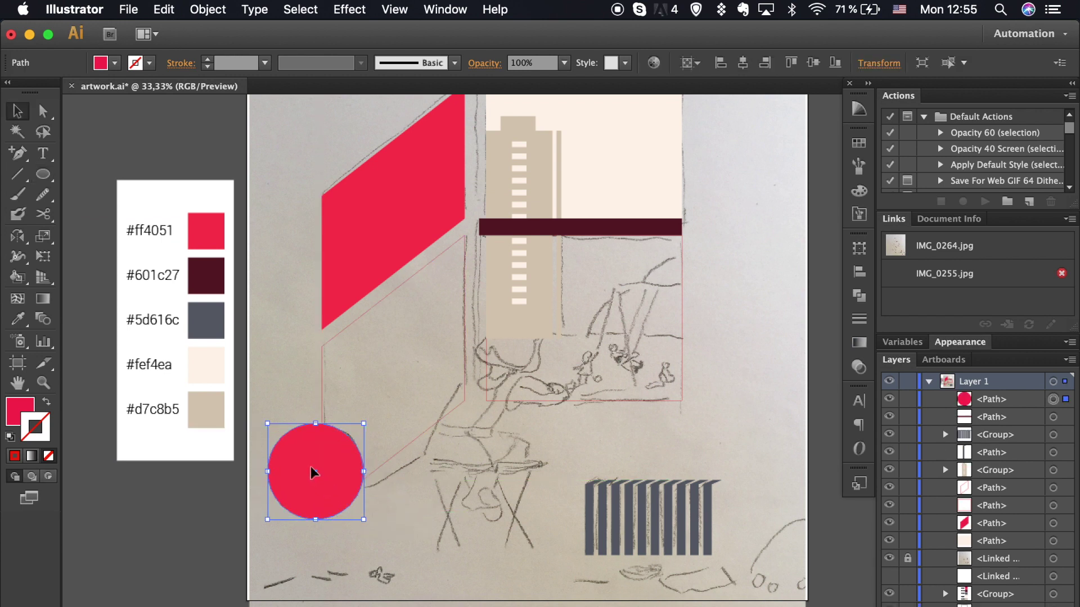
key("i")
left_click(206, 276)
Fill the lower parallelogram red and select it together with the circle.
key("v")
left_click(325, 349)
key("i")
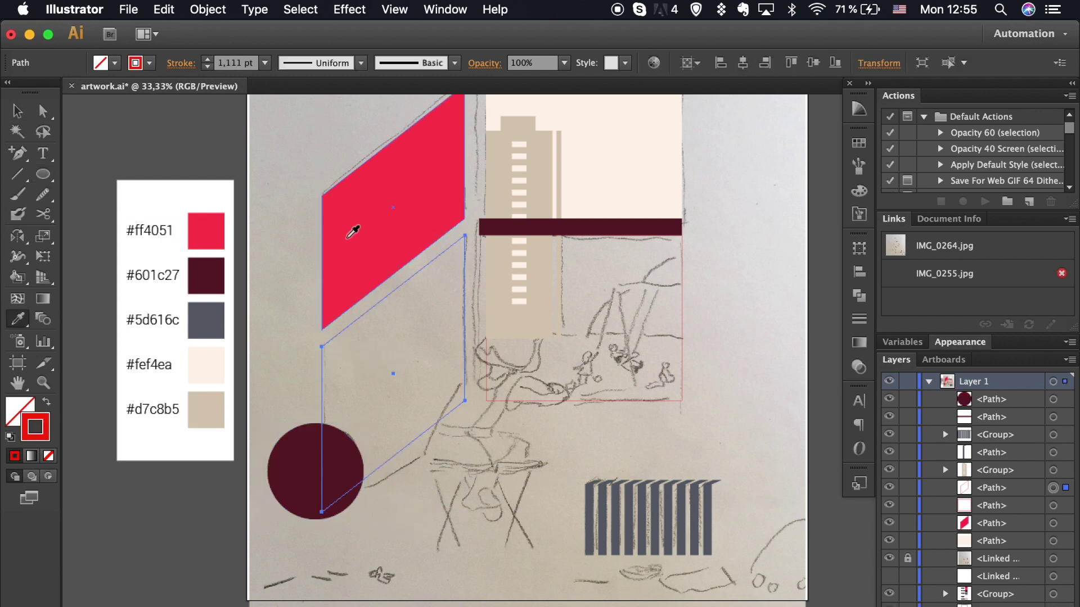
left_click(355, 236)
key("a")
left_click(308, 481, "shift")
Cut the circle from the lower panel with Pathfinder Minus Front, then zoom out.
left_click(858, 298)
left_click(694, 278)
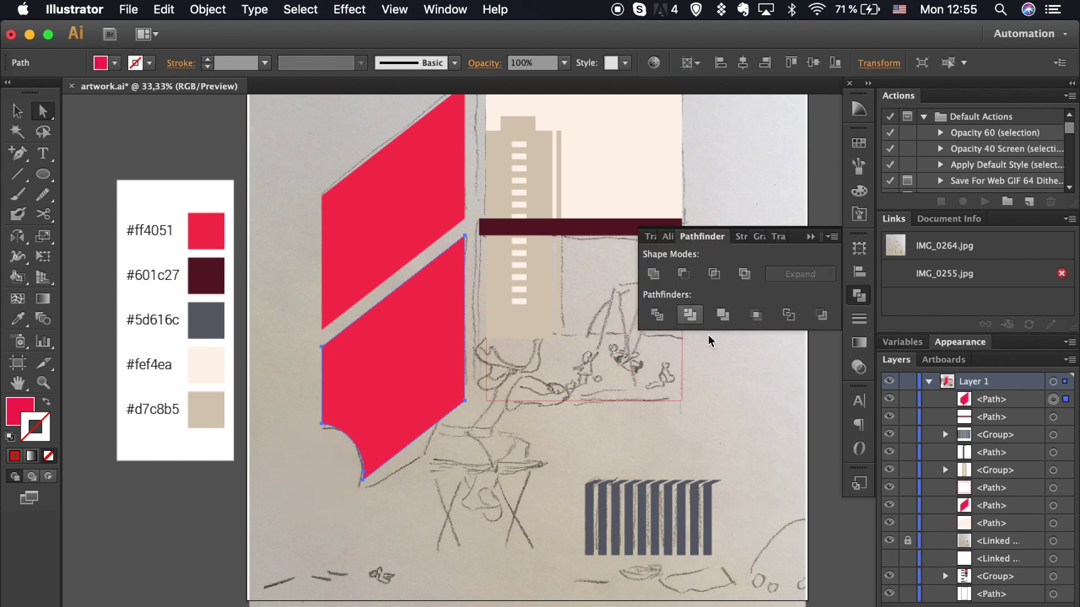
key("ctrl+shift+a")
left_click(857, 296)
key("ctrl+minus")
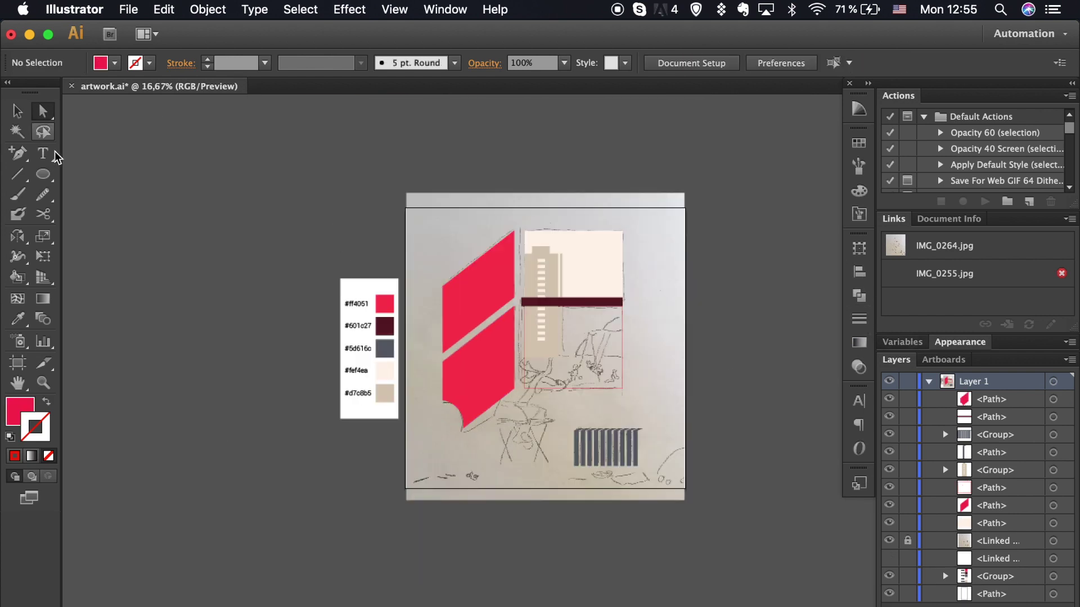
Add a maroon artboard-sized background rectangle behind the artwork, keeping the sketch on top.
key("i")
left_click(380, 325)
left_click_drag(43, 173, 157, 173)
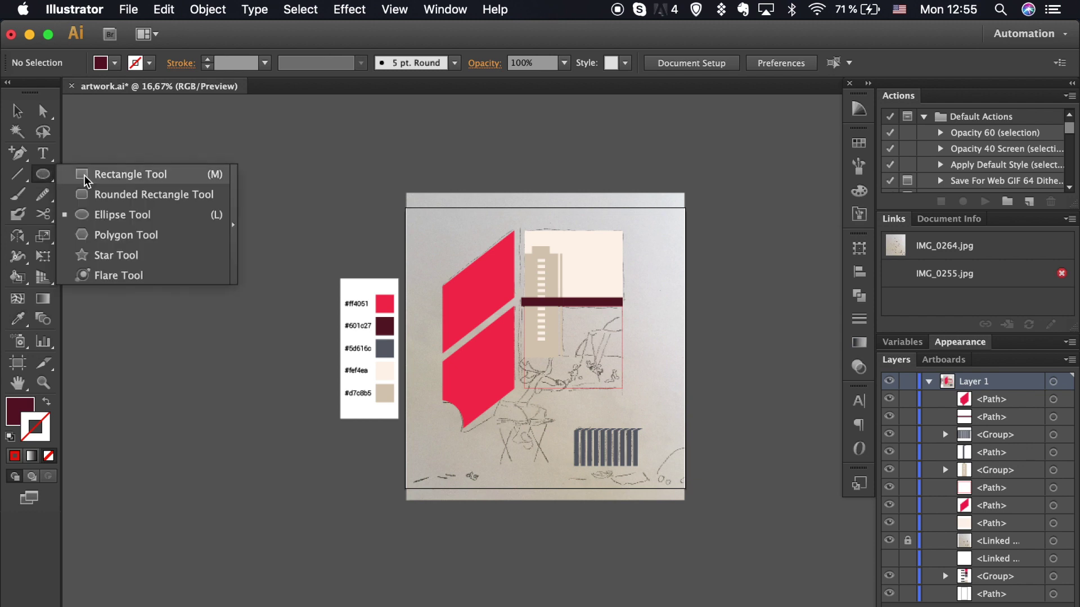
mouse_move(405, 208)
left_mouse_down()
mouse_move(482, 361)
mouse_move(684, 489)
left_mouse_up()
key("ctrl+bracketleft")
key("ctrl+bracketleft")
key("ctrl+bracketleft")
key("ctrl+bracketleft")
key("ctrl+bracketleft")
key("ctrl+bracketleft")
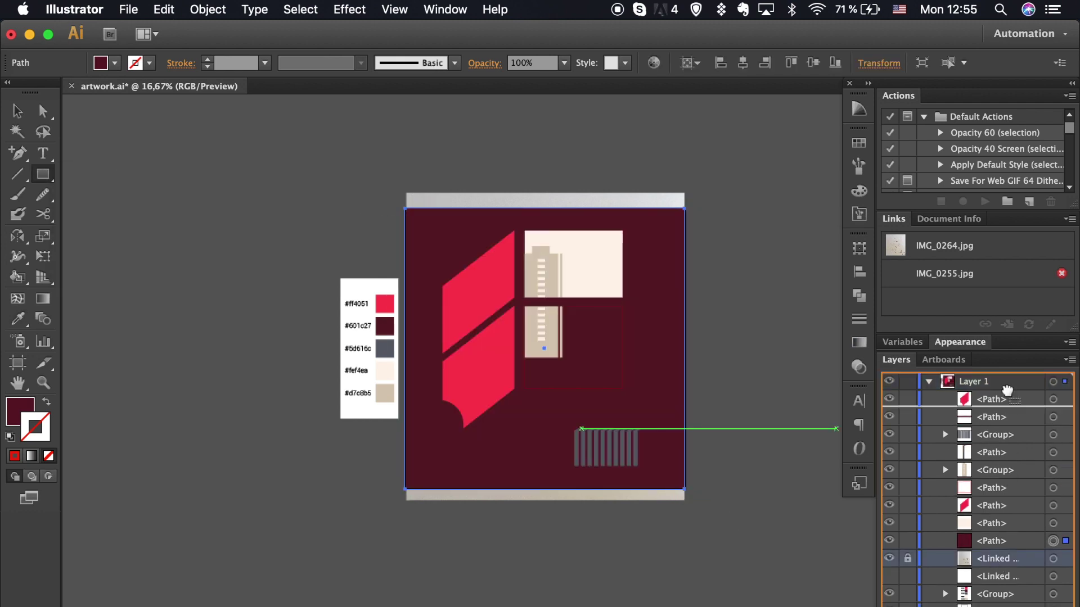
left_click_drag(995, 559, 995, 390)
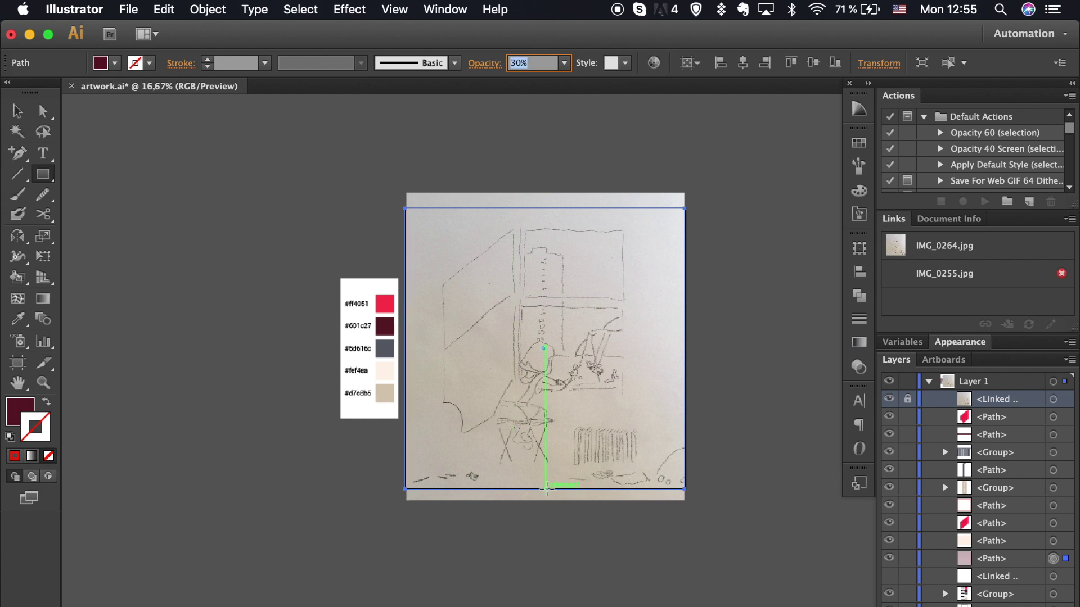
Lower the sketch image's opacity to 60%.
left_click(530, 336)
left_click(77, 206)
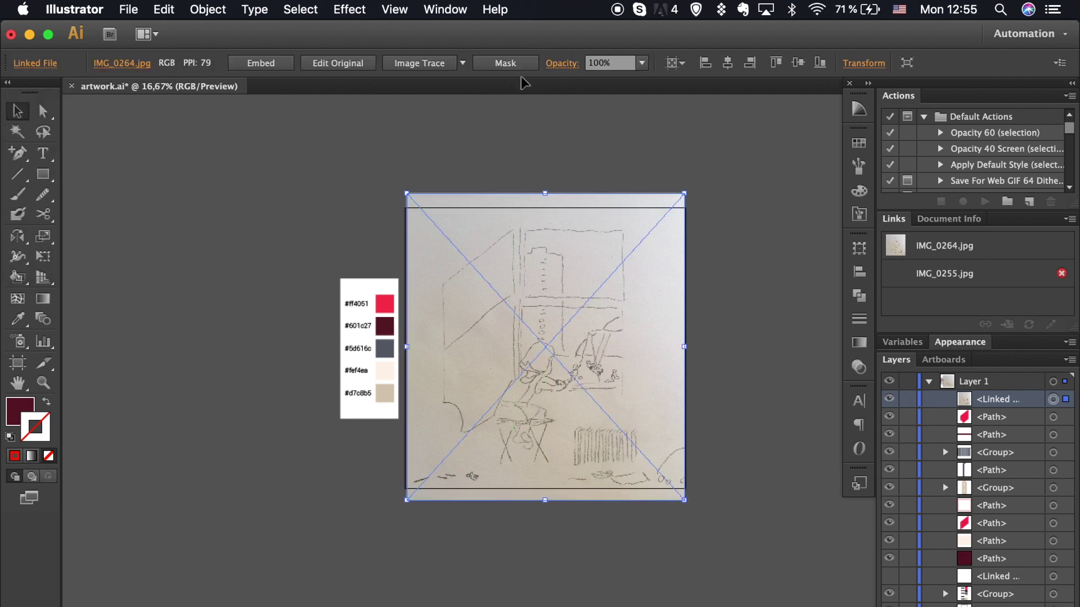
left_click(610, 62)
type("60")
key("Return")
Deselect the sketch and zoom in close on the girl's head.
left_click(733, 350)
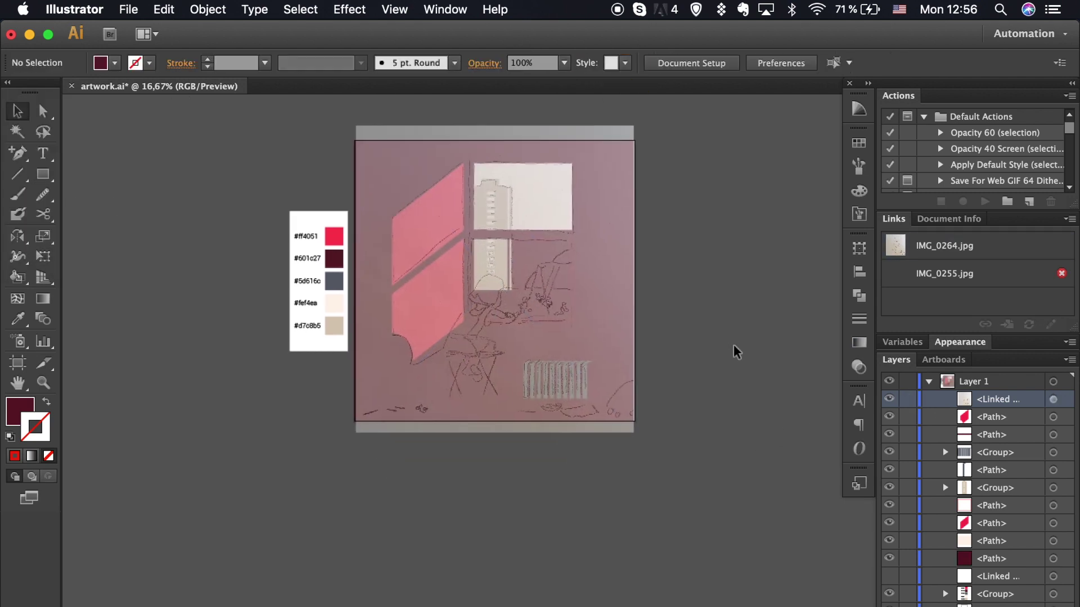
key("super+equal")
key("super+equal")
scroll(733, 349, "up", 3)
key("super+equal")
Trace the upper head shape over the sketch with the Pen tool.
key("p")
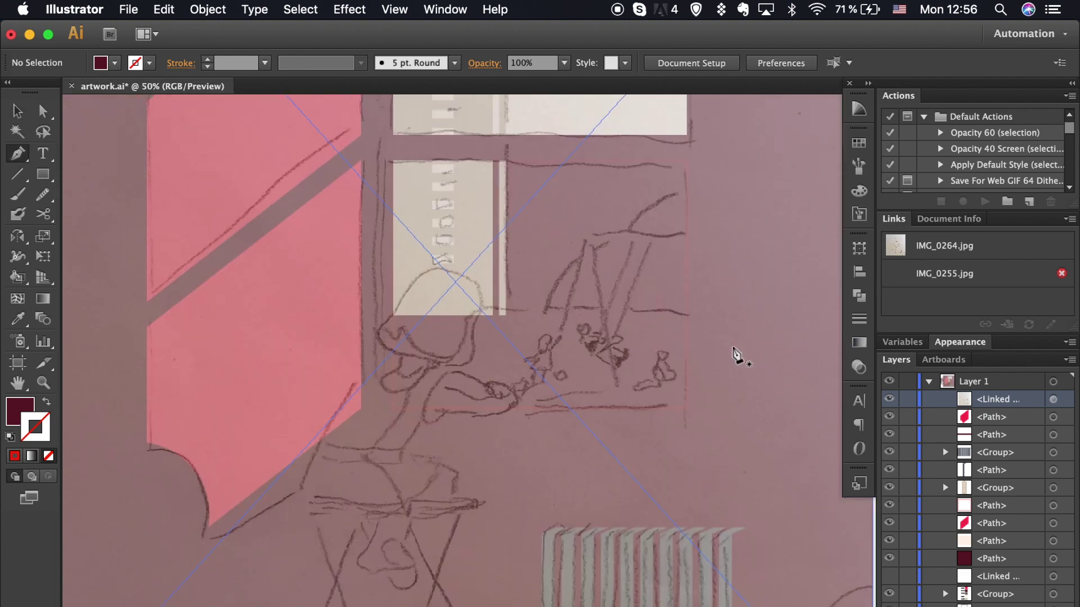
left_click(479, 309)
left_click(467, 323)
left_click_drag(448, 360, 436, 366)
left_click_drag(377, 336, 385, 325)
left_click(385, 322)
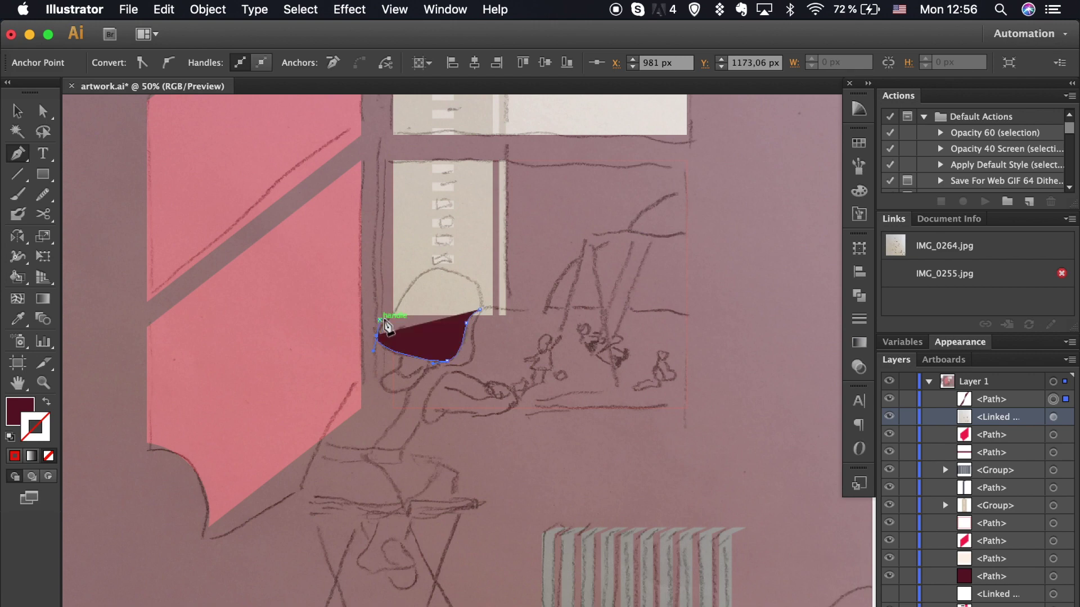
left_click(398, 312)
left_click_drag(438, 269, 460, 272)
left_click_drag(479, 309, 482, 334)
left_click(510, 378)
Begin the lower head outline, redoing the misplaced curved anchors.
left_click(421, 337)
key("i")
scroll(426, 329, "left", 5)
key("shift+x")
key("p")
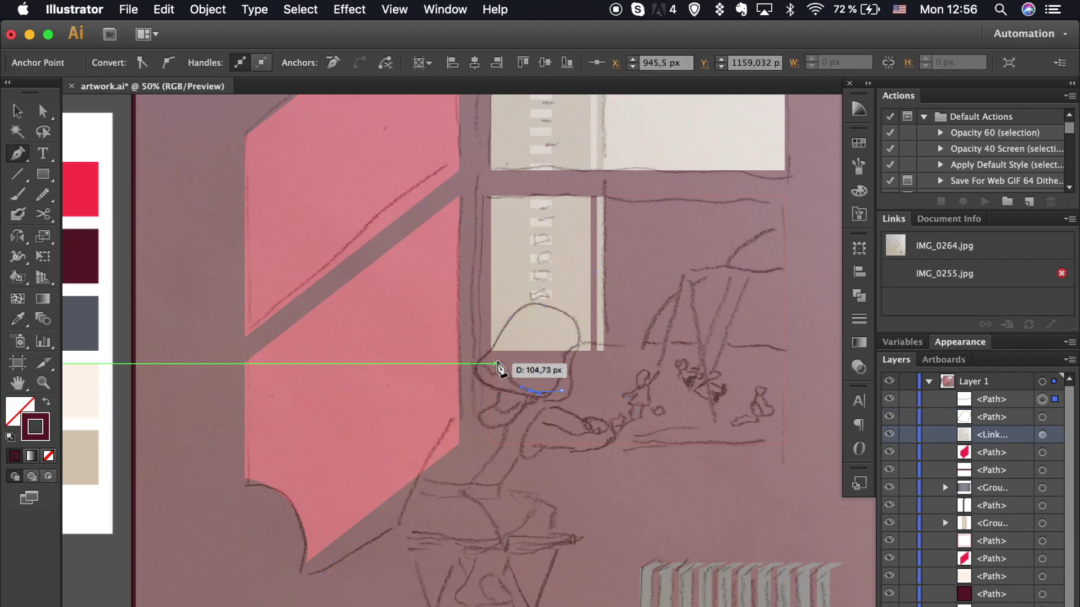
key("super+equal")
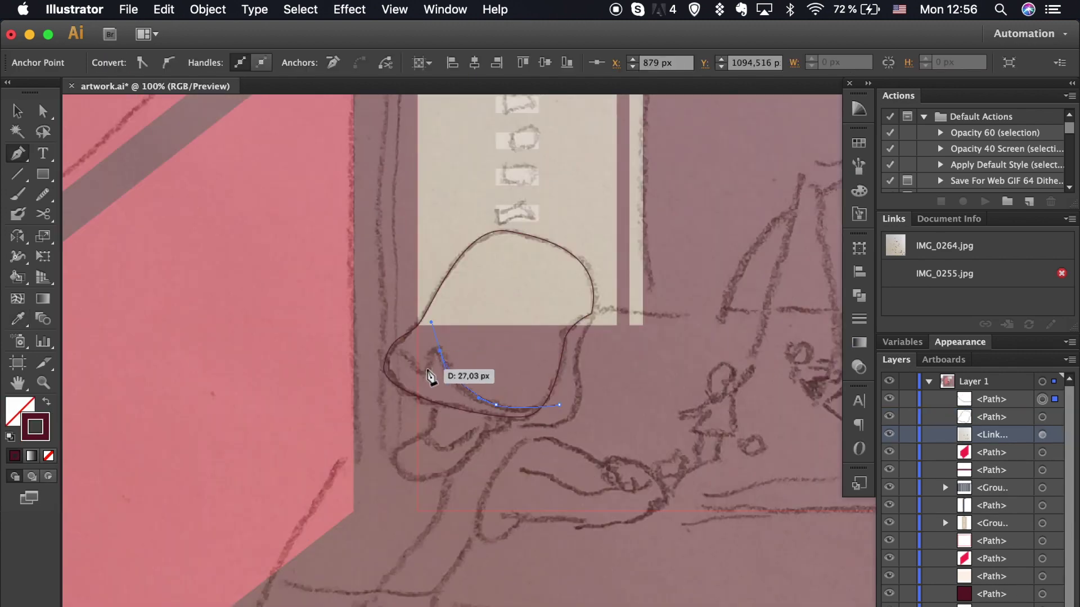
key("super+z")
left_click_drag(445, 366, 441, 354)
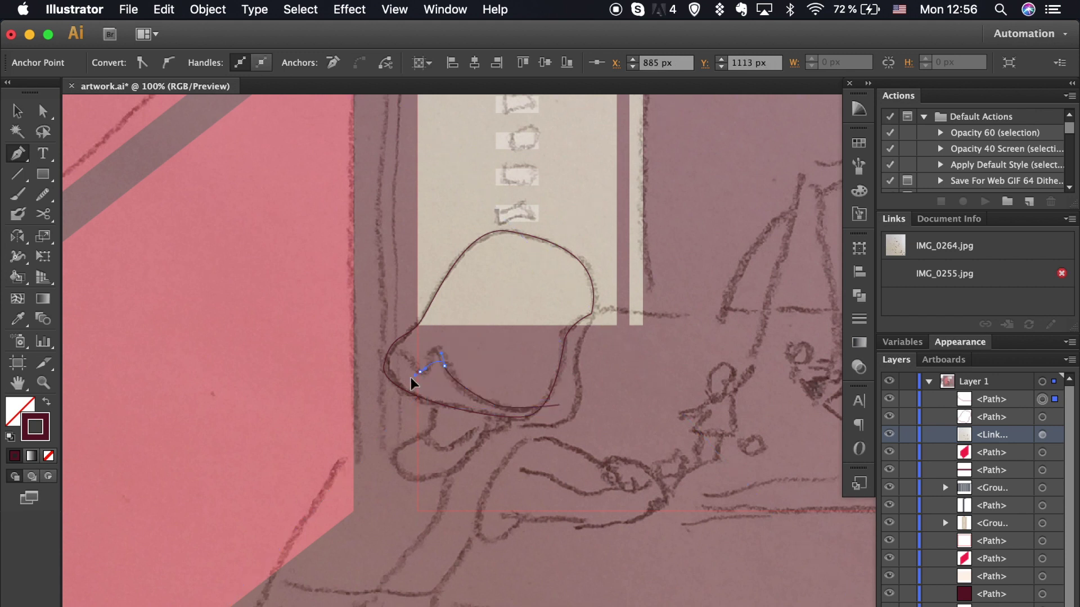
mouse_move(423, 397)
left_mouse_down()
mouse_move(439, 361)
mouse_move(413, 376)
mouse_move(369, 356)
left_mouse_up()
key("super+z")
key("super+z")
Close the lower head shape along the bottom edge.
left_click(389, 411)
left_click(464, 433)
left_click(542, 440)
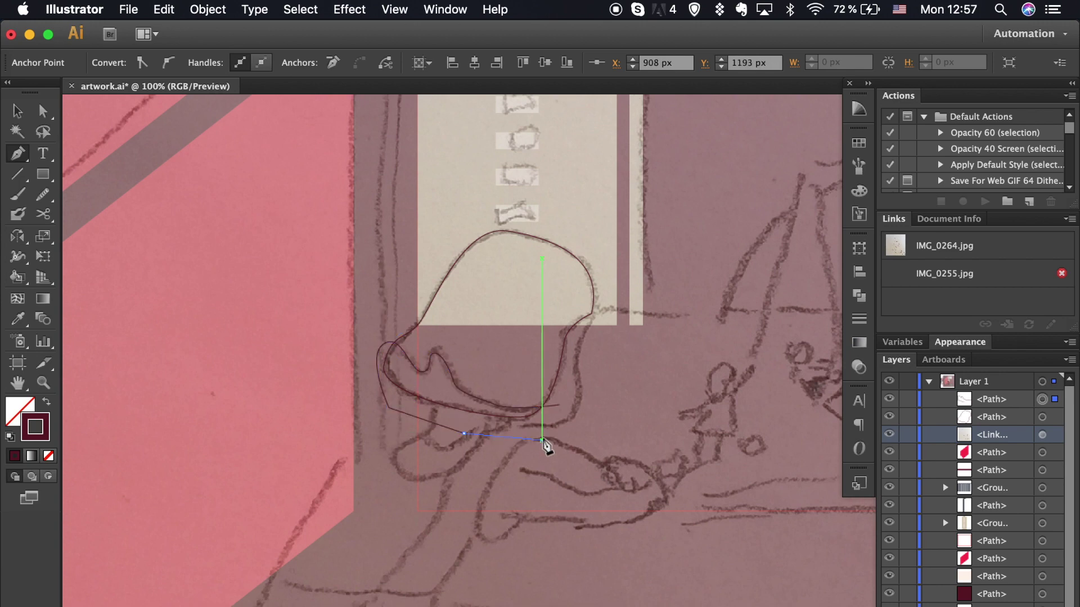
key("super+minus")
Fill the top shape with palette red and the lower shape with dark maroon.
key("i")
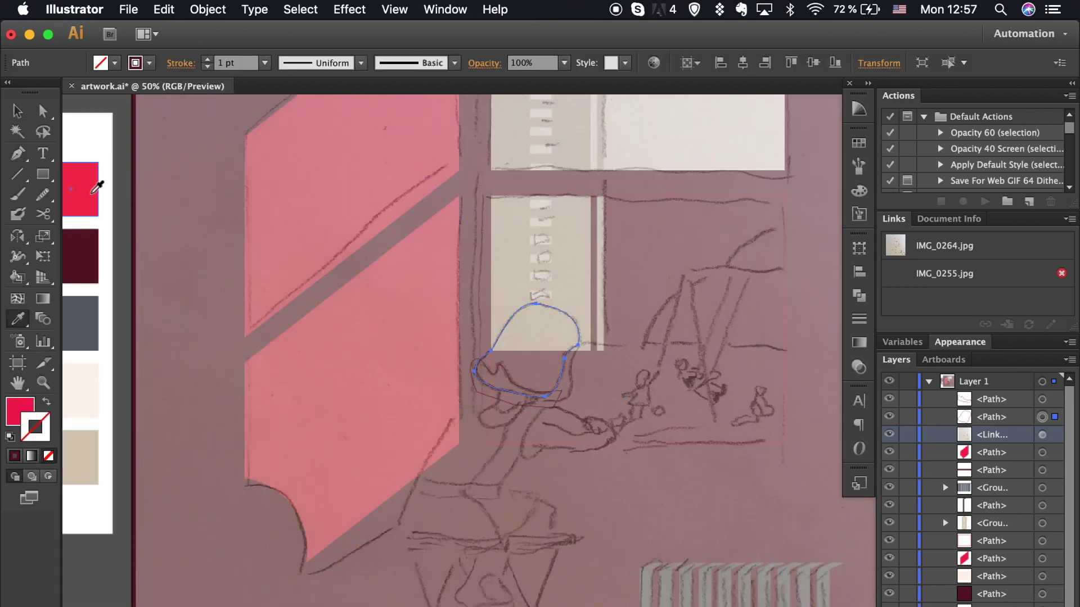
left_click(97, 187)
left_click(537, 400, "super")
left_click(85, 256)
key("v")
left_click(556, 364, "shift")
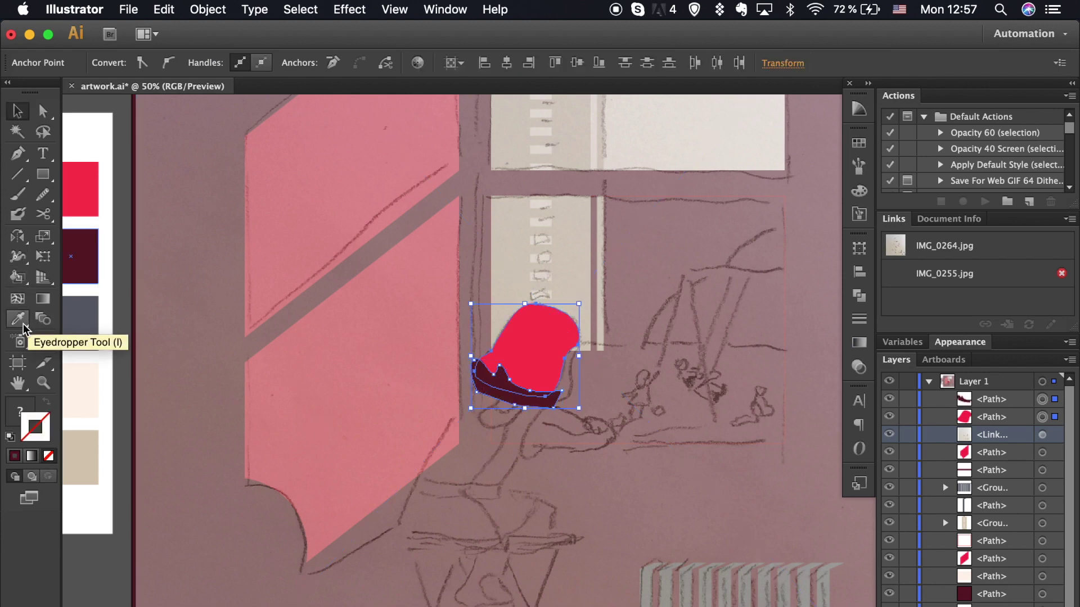
Select the dark lower shape together with the red head shape.
left_click(25, 268)
key("a")
left_click(522, 411)
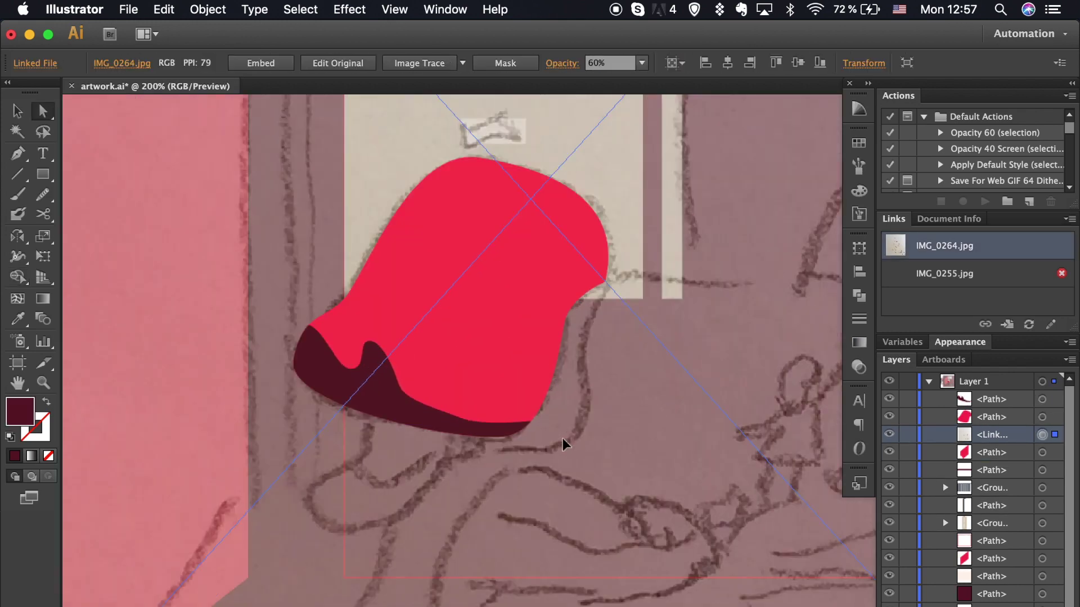
scroll(563, 437, "up", 4)
left_click(562, 437)
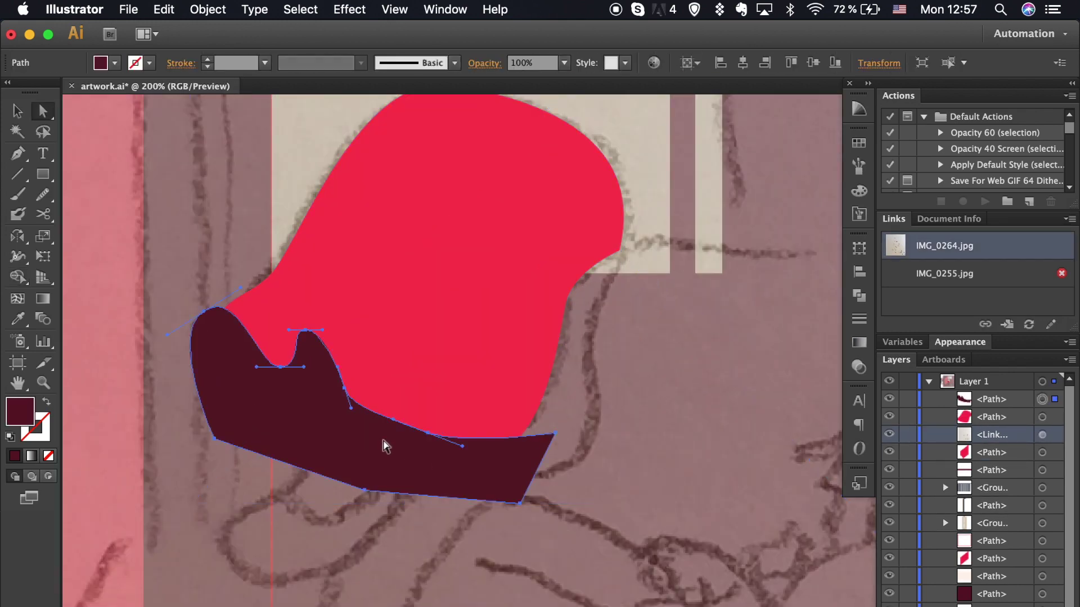
key("n")
key("v")
left_click(506, 366, "shift")
Trim the dark shape's overlap with the Shape Builder tool.
key("shift+m")
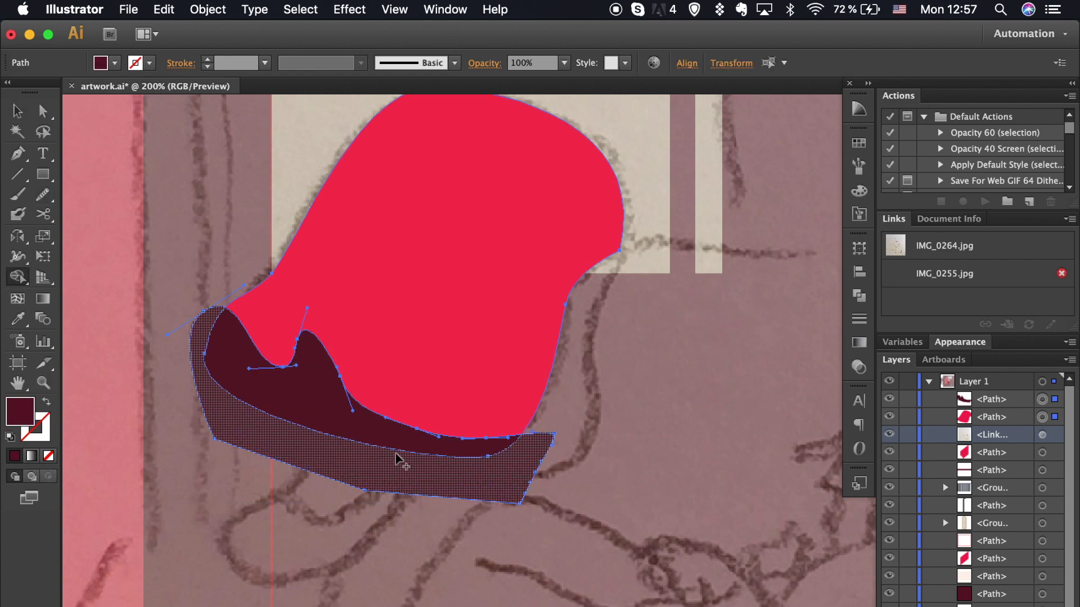
left_click(386, 482)
key("ctrl+minus")
key("ctrl+minus")
key("ctrl+minus")
left_click(382, 482)
scroll(450, 507, "down", 3)
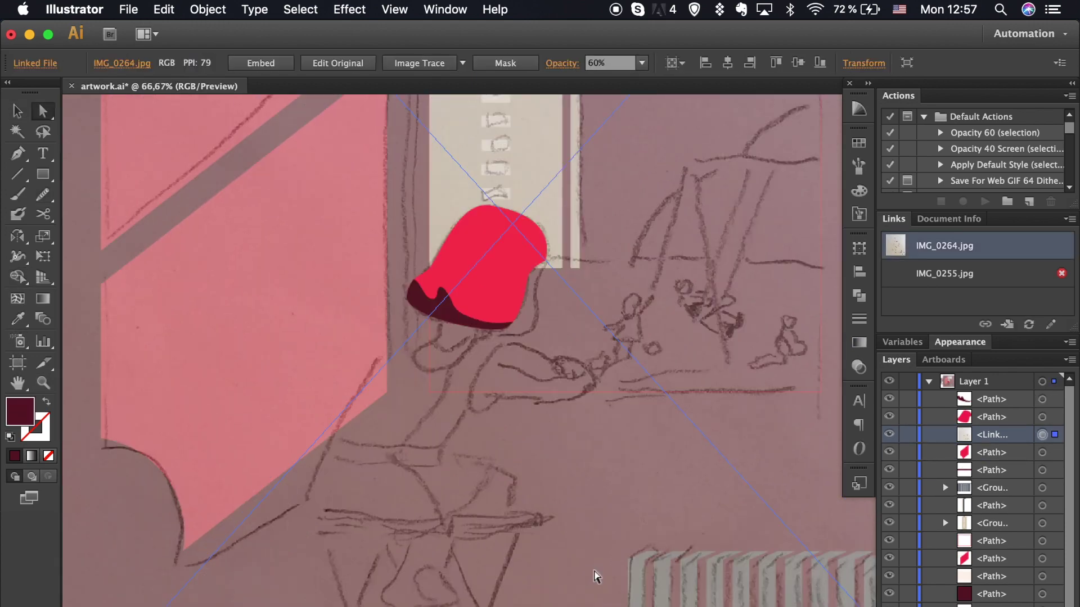
scroll(596, 577, "down", 3)
left_click(401, 401)
Draw a diagonal stool-leg line and give it the palette grey.
left_click(47, 241)
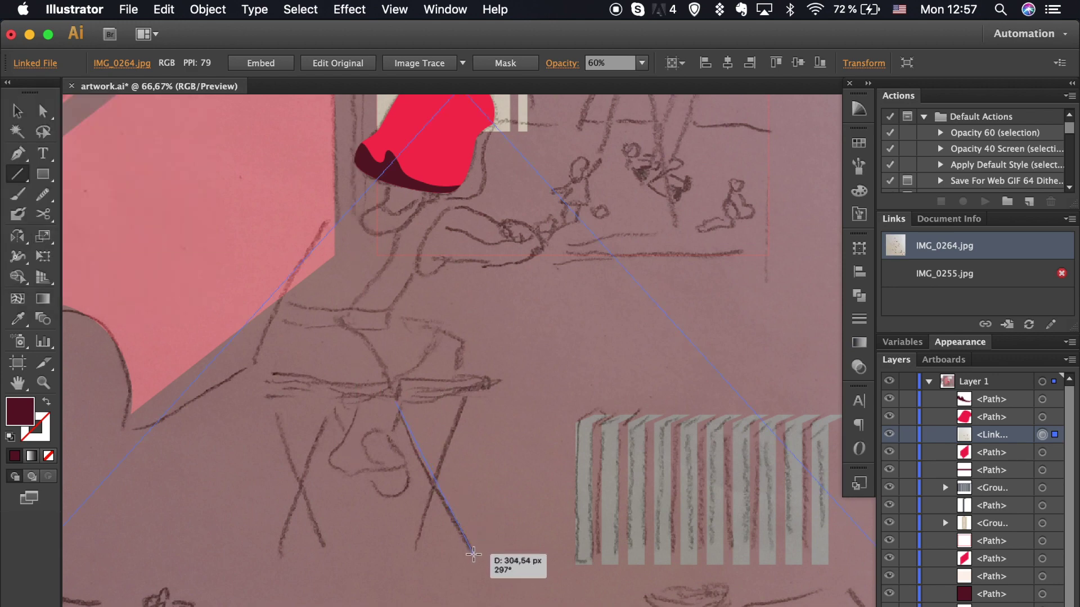
left_click_drag(396, 404, 469, 557)
left_click_drag(466, 397, 429, 513)
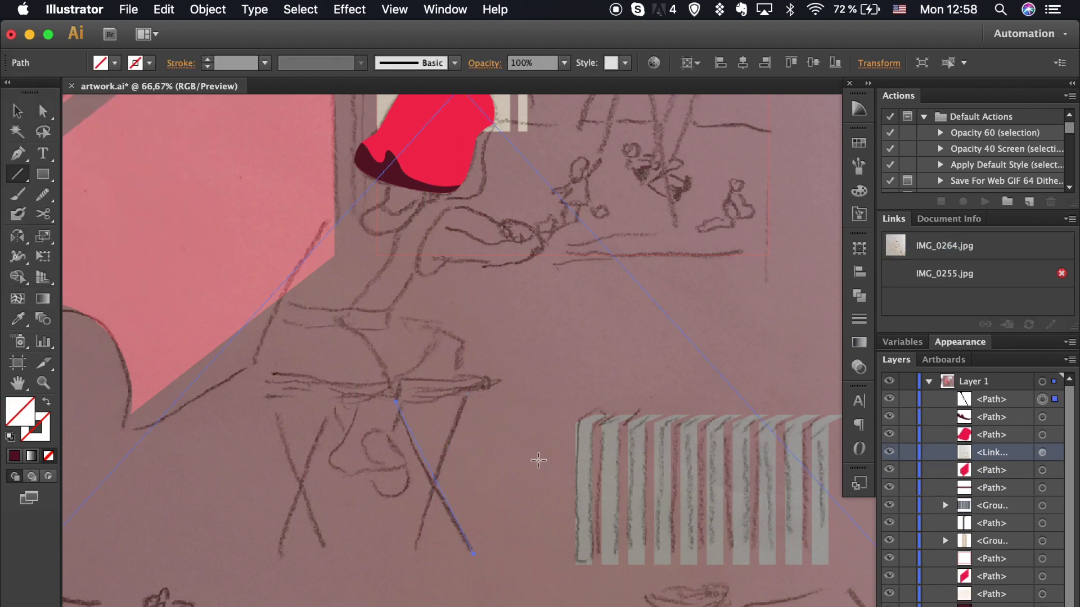
key("super+minus")
key("super+minus")
key("super+minus")
key("i")
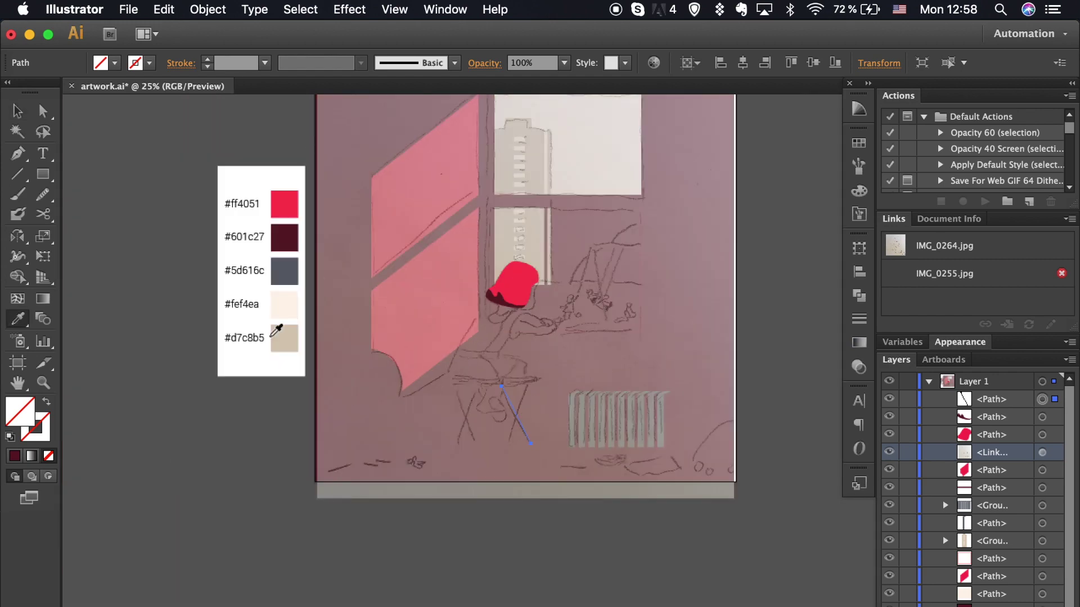
left_click(284, 271)
Thicken the leg's stroke to 23 pt and expand it into a filled shape.
key("shift+x")
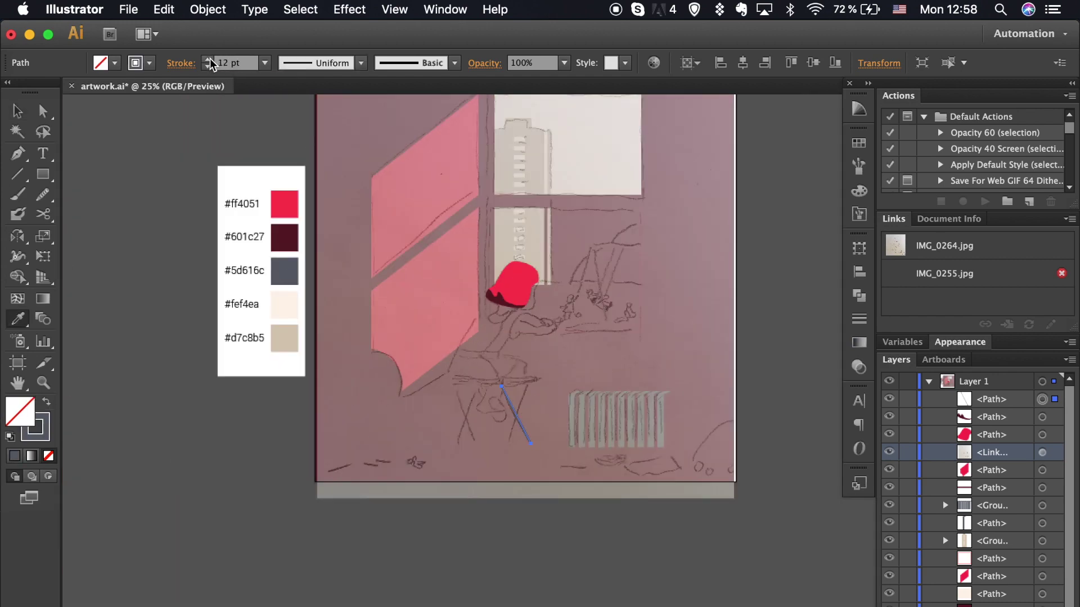
left_click(207, 59)
left_click(207, 59)
key("super+equal")
key("super+equal")
key("super+equal")
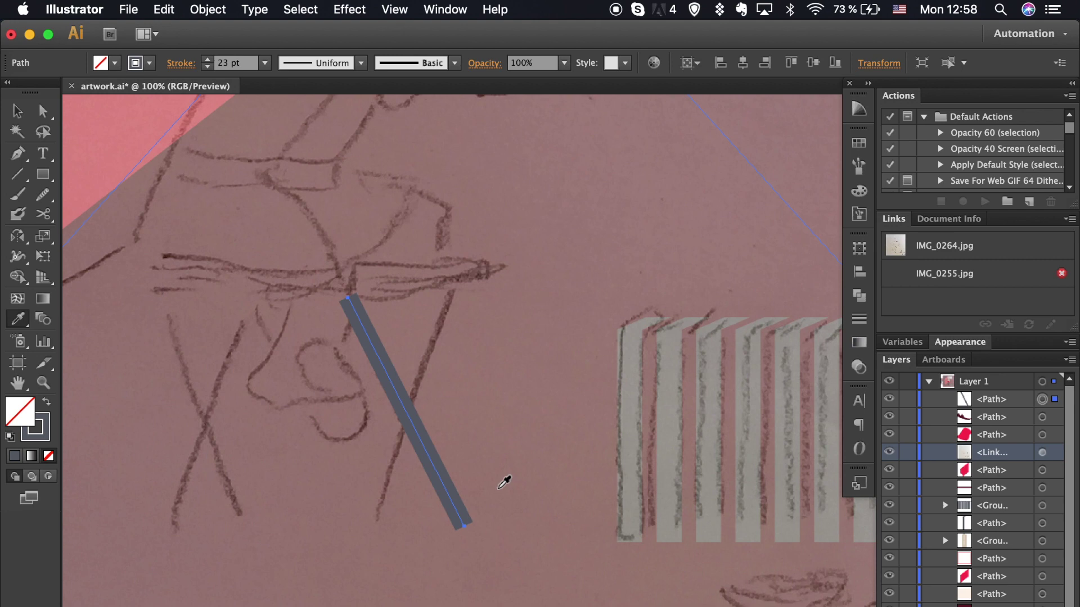
key("v")
left_click(206, 10)
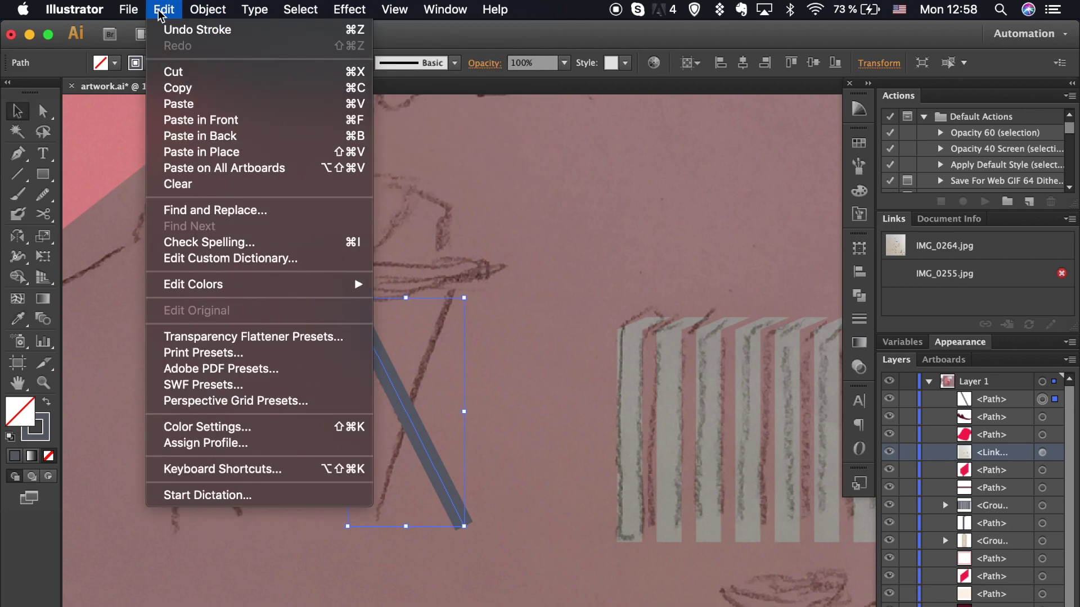
left_click(228, 174)
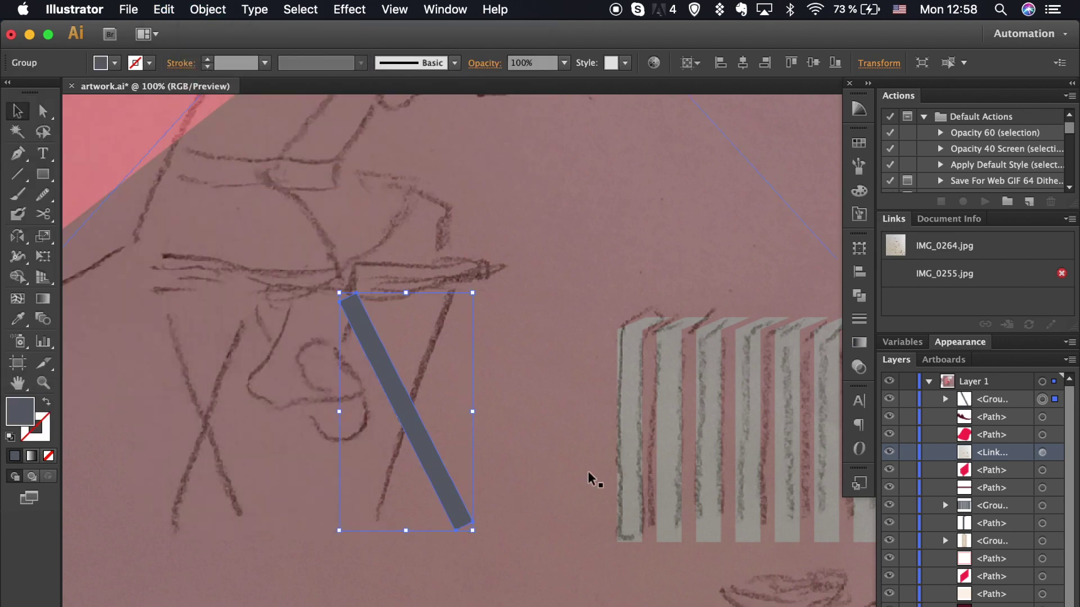
Adjust the leg's bottom end and add a reflected copy to form an X.
key("a")
left_click_drag(474, 528, 477, 534)
right_click(455, 506)
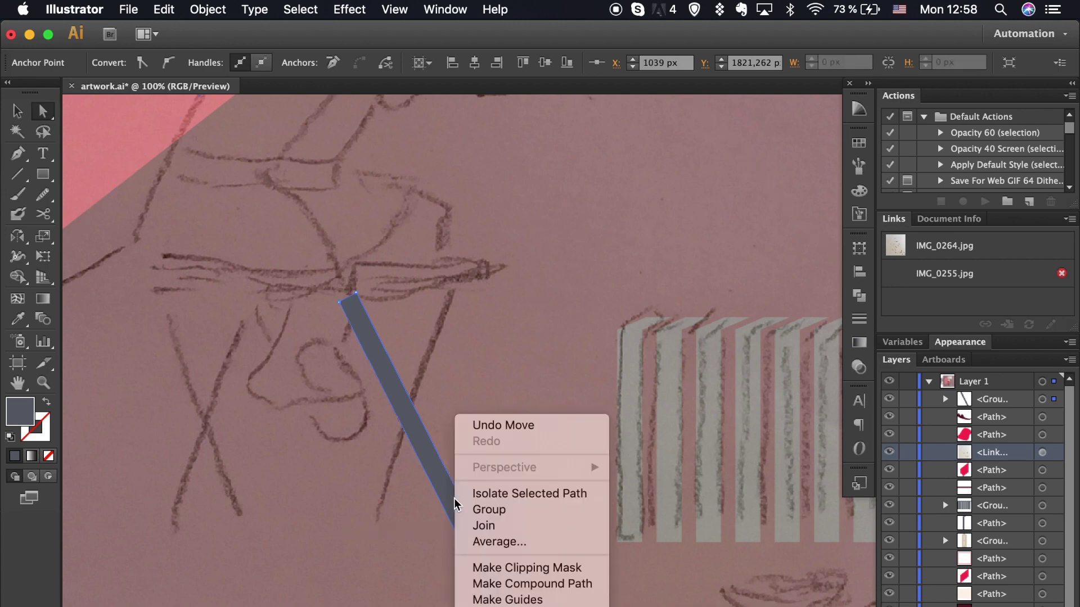
key("Escape")
key("v")
left_click(465, 550)
right_click(454, 509)
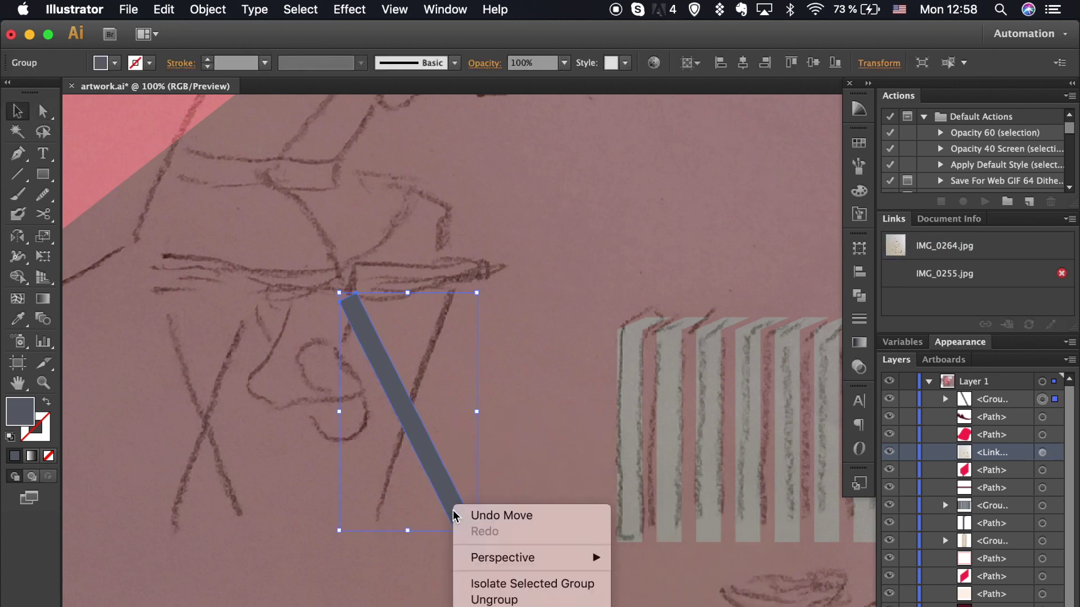
left_click(664, 566)
left_click(762, 497)
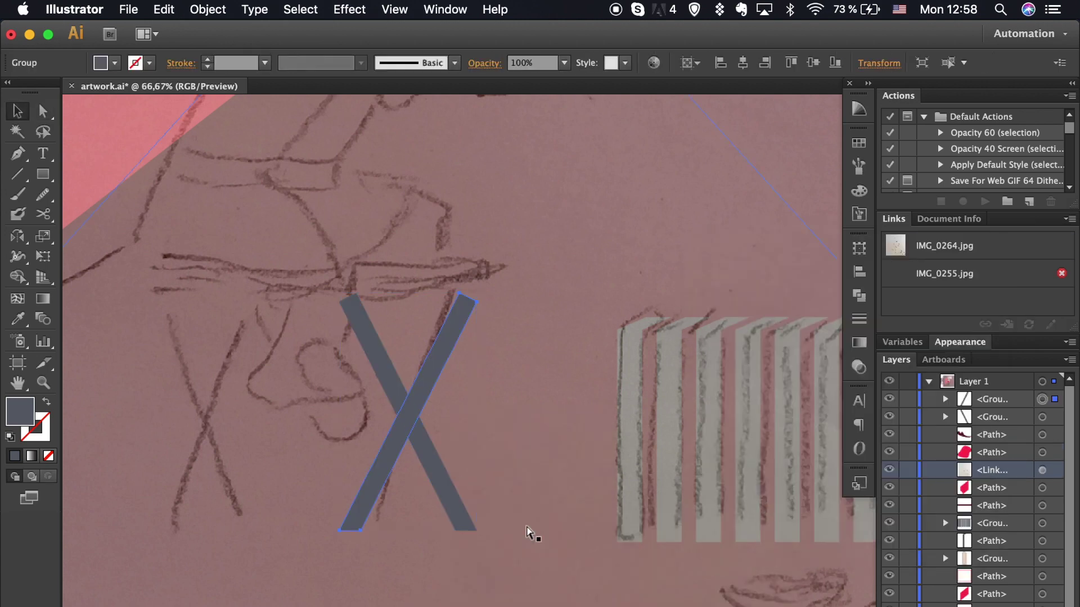
Duplicate the grey X to the left.
key("super+minus")
left_click(489, 453, "shift")
left_click_drag(484, 450, 354, 453)
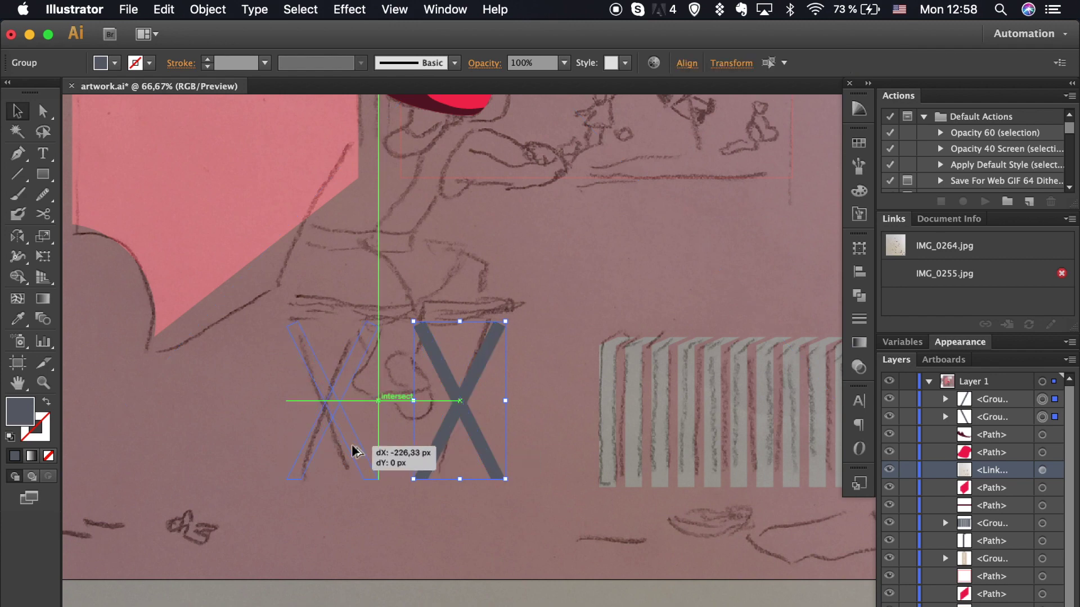
left_click(393, 559)
Level the top ends of the bars with Direct Selection.
key("super+plus")
key("super+plus")
key("a")
left_click(489, 396)
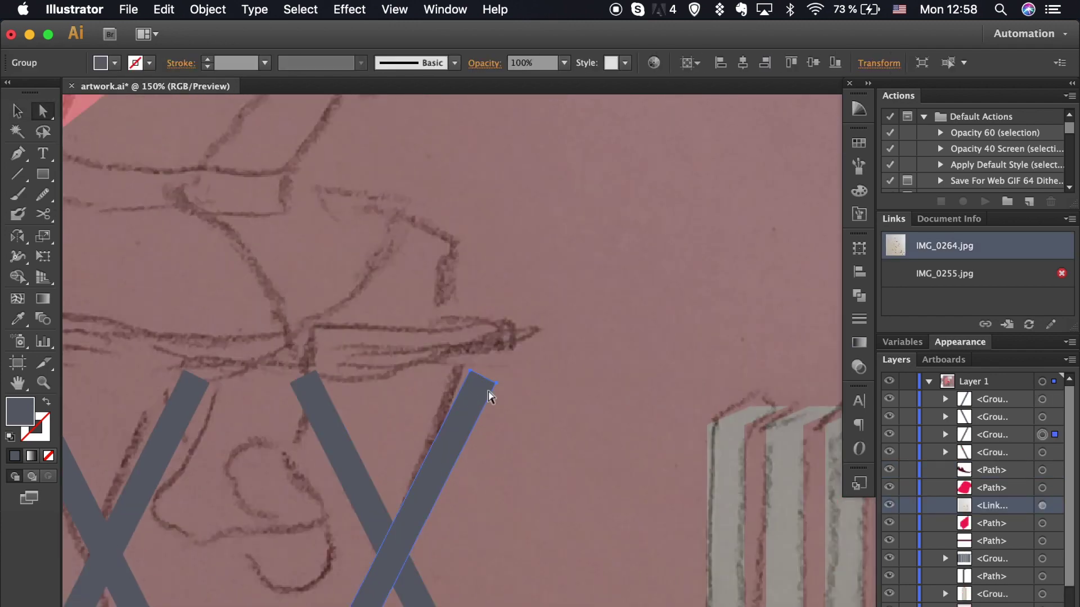
left_click_drag(495, 384, 502, 370)
left_click_drag(290, 384, 436, 355)
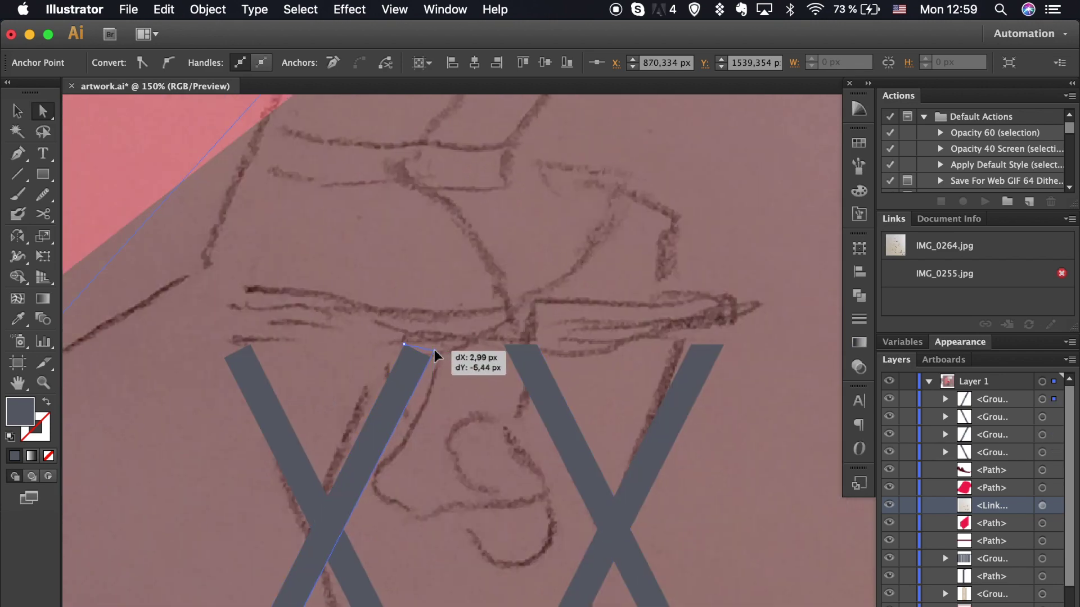
left_click_drag(436, 355, 441, 352)
left_click_drag(224, 357, 217, 346)
Draw a seat bar across the top of the stool legs.
left_click(465, 480)
scroll(469, 487, "down", 2)
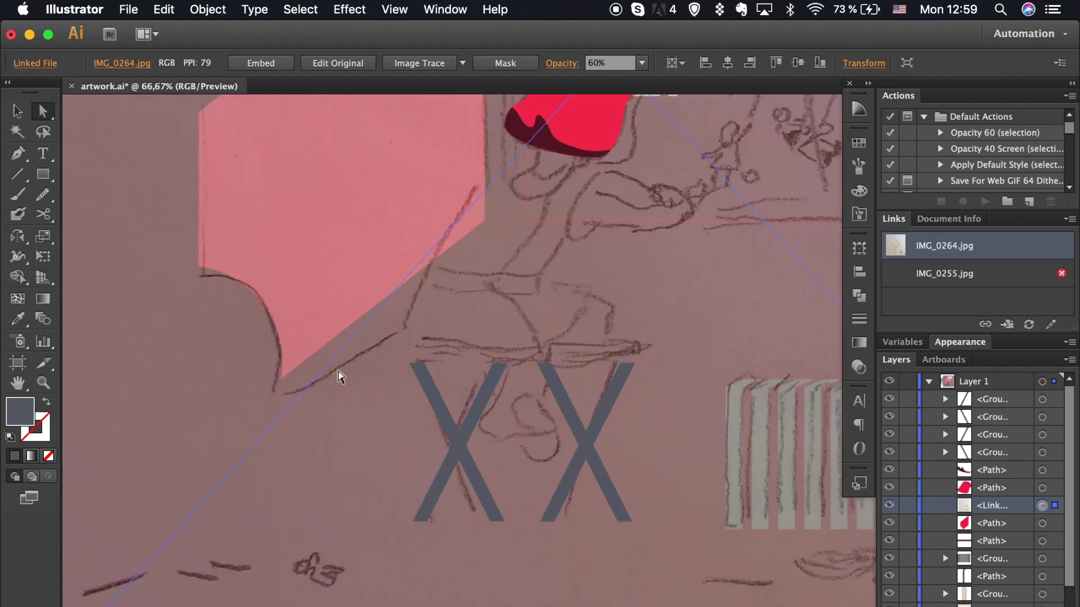
scroll(337, 377, "down", 1)
scroll(337, 377, "down", 1)
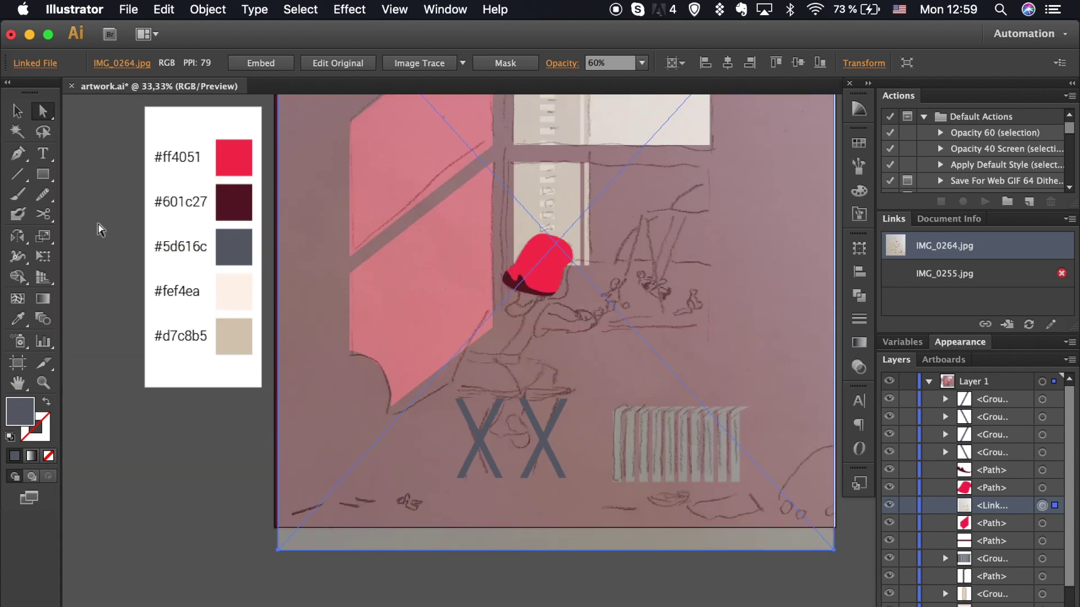
scroll(524, 281, "up", 1)
left_click_drag(396, 392, 507, 410)
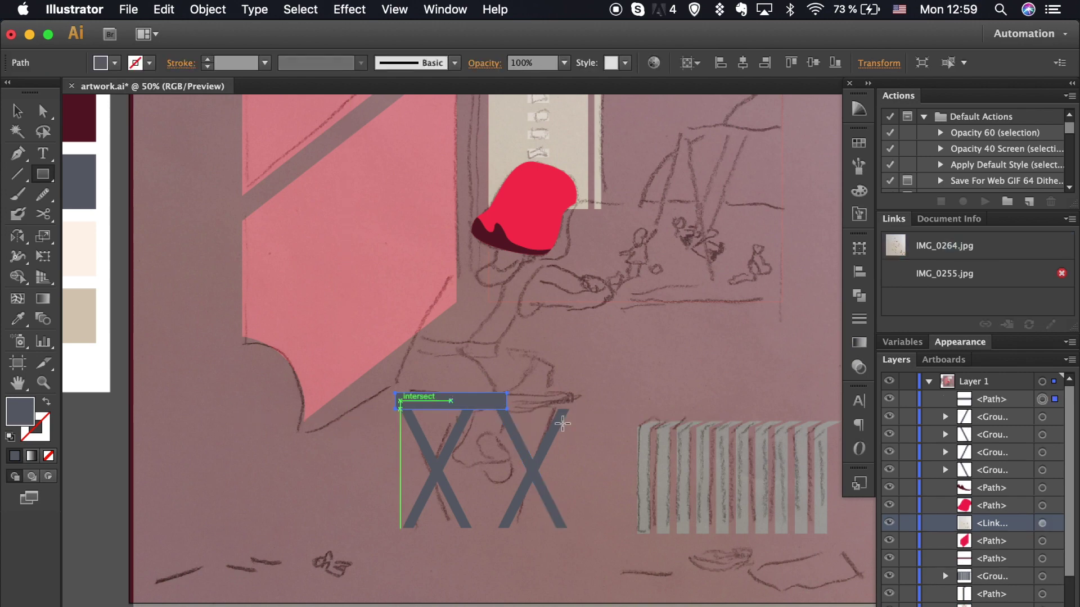
Resize the seat bar over the legs and swap its fill and stroke.
key("a")
left_click(470, 415)
left_click(506, 401)
mouse_move(529, 408)
left_mouse_down()
mouse_move(640, 409)
mouse_move(573, 403)
mouse_move(619, 402)
mouse_move(581, 406)
mouse_move(585, 430)
left_mouse_up()
key("v")
key("shift+x")
key("super+equal")
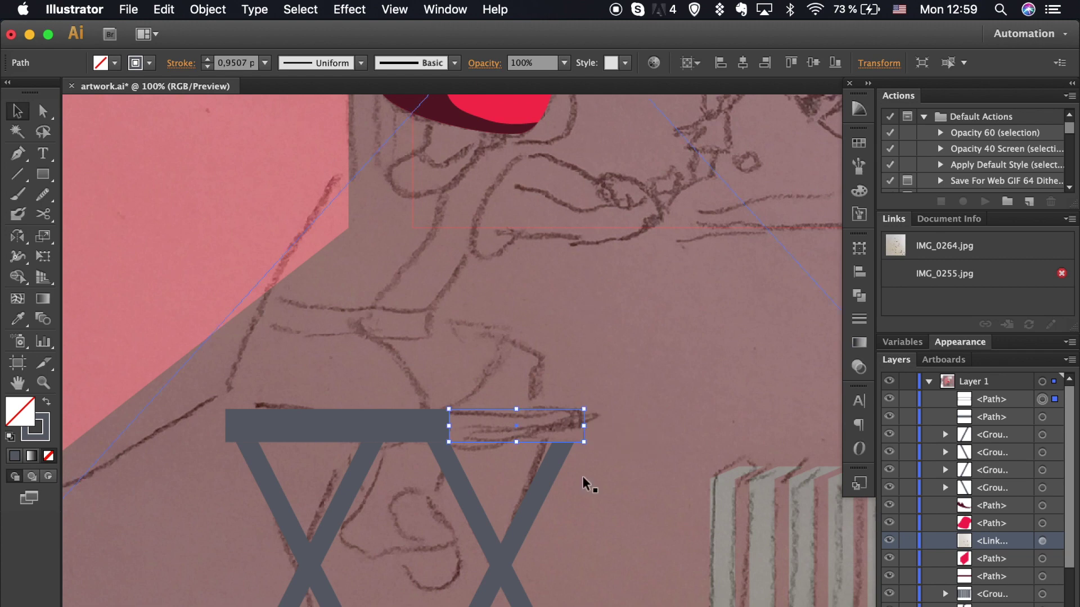
Keep the seat bar's colour unchanged and zoom in on the hair and stool.
key("super+minus")
key("super+minus")
key("super+minus")
left_click(285, 458)
left_click(526, 578)
left_click(498, 395)
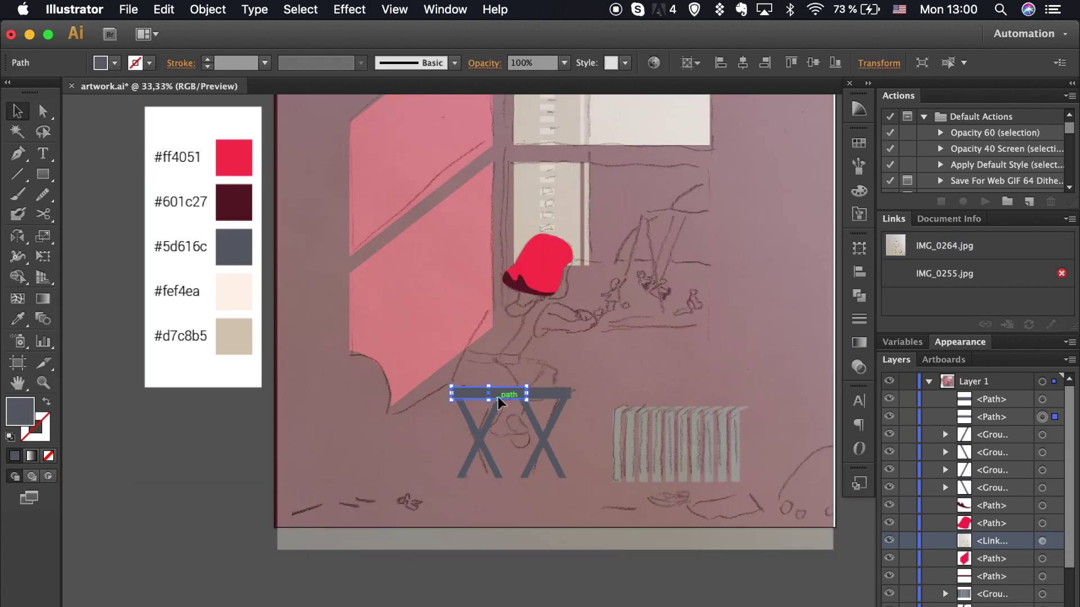
double_click(20, 412)
key("Return")
key("super+shift+a")
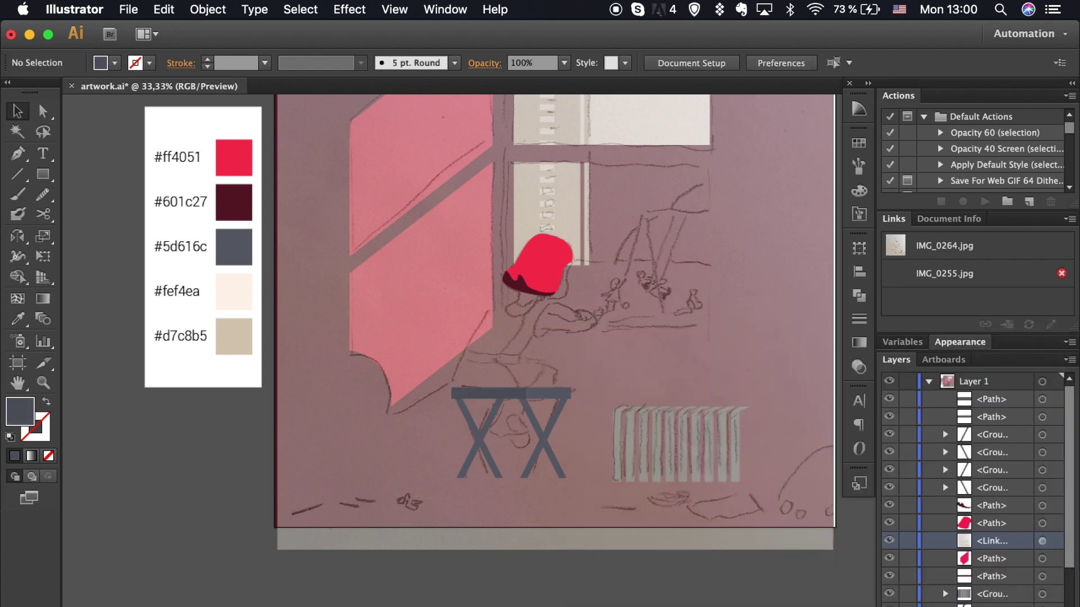
key("super+equal")
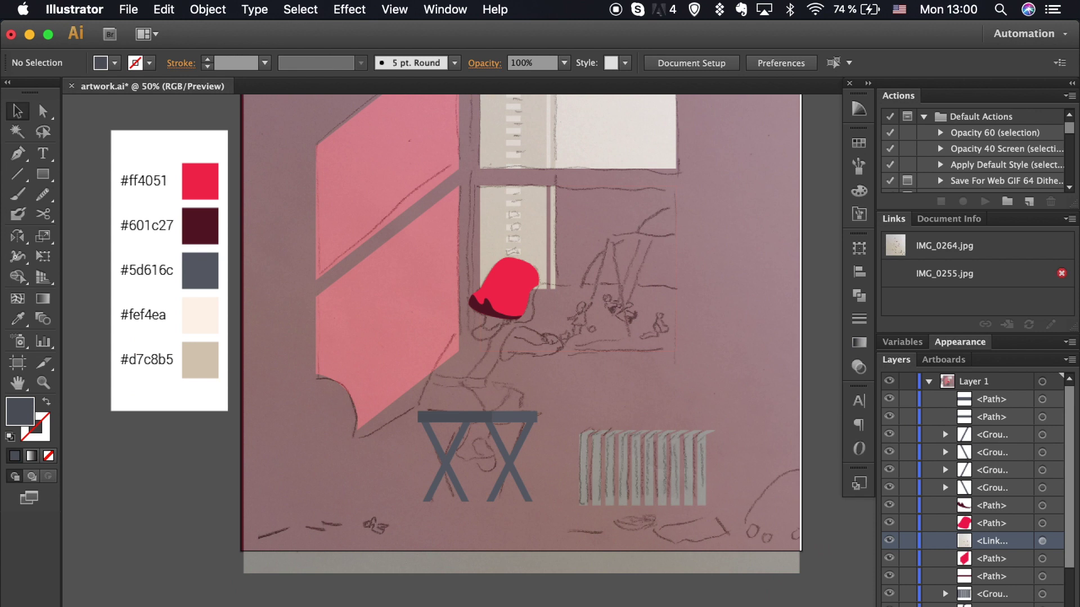
Pen-trace an unfilled body outline from the stool top, up under the hair, and down past the shoulder.
key("p")
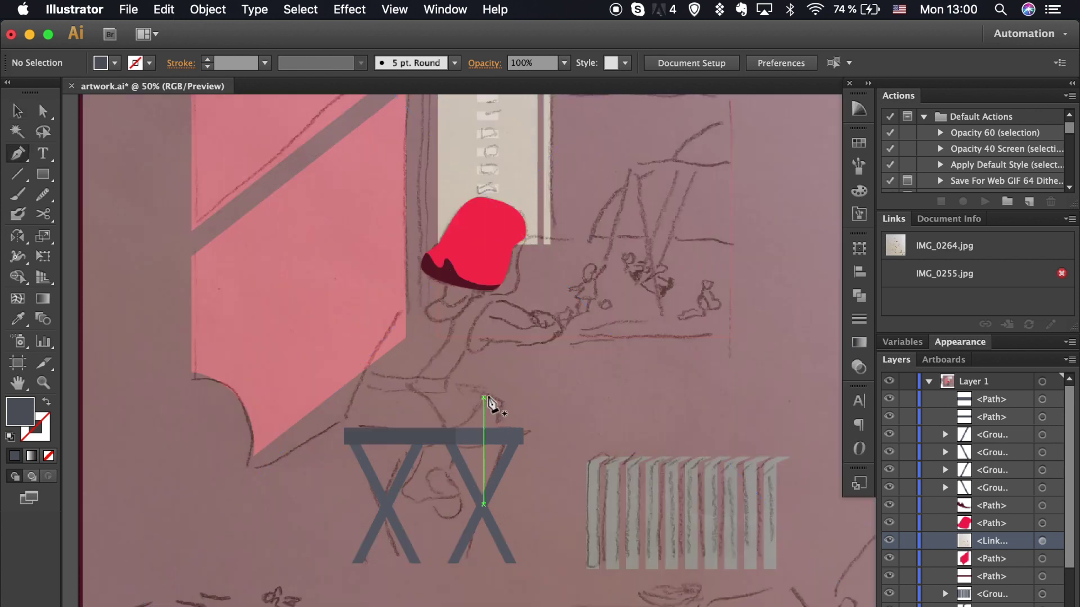
left_click(487, 392)
left_click_drag(444, 427, 403, 439)
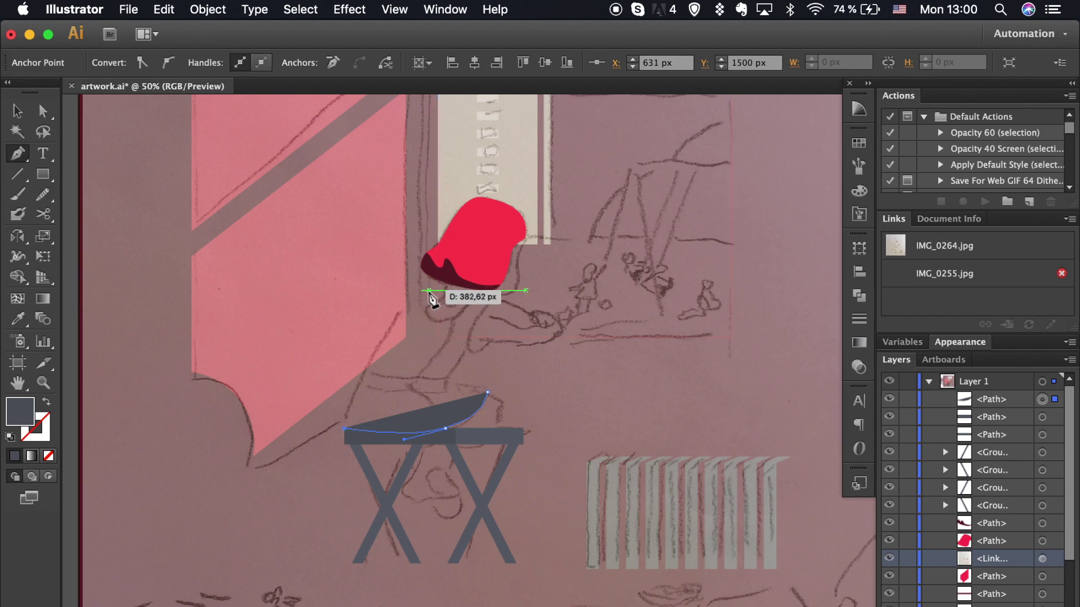
left_click_drag(445, 291, 528, 271)
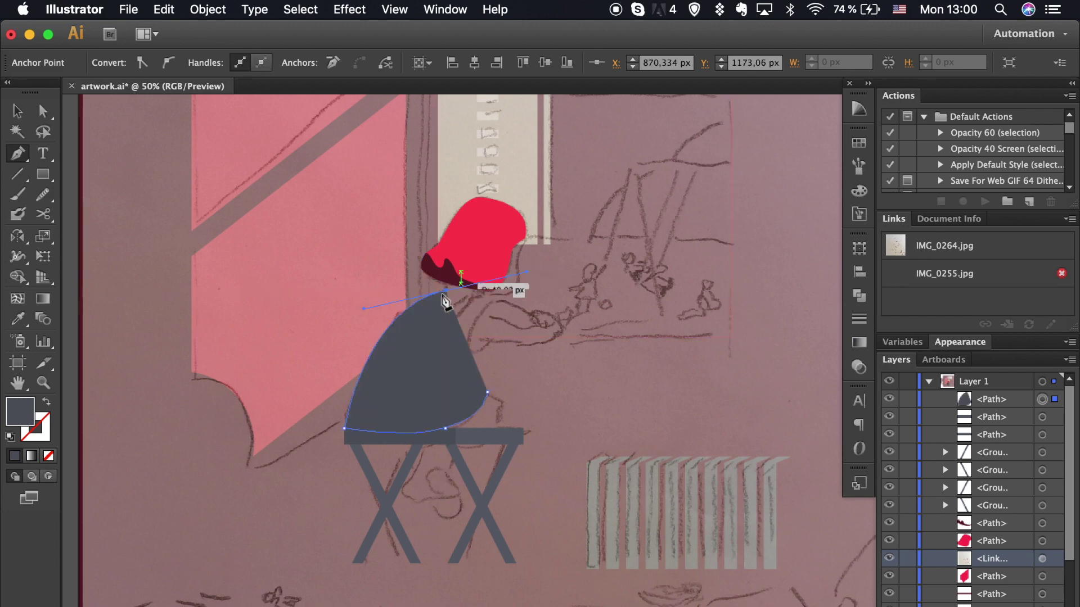
left_click_drag(528, 271, 450, 308)
key("super+z")
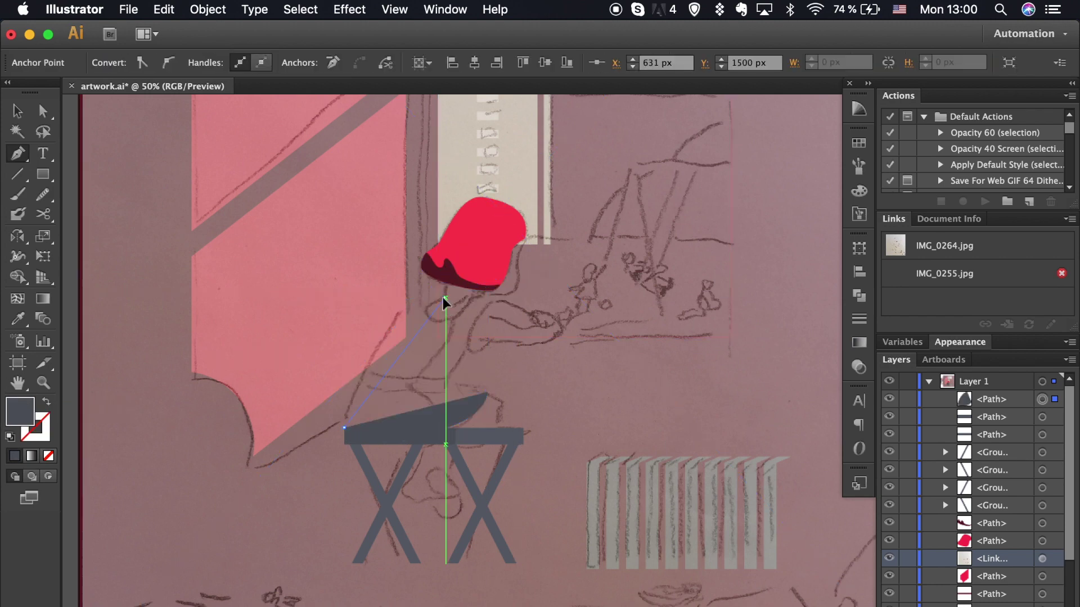
left_click_drag(541, 272, 525, 285)
key("shift+super+z")
key("super+z")
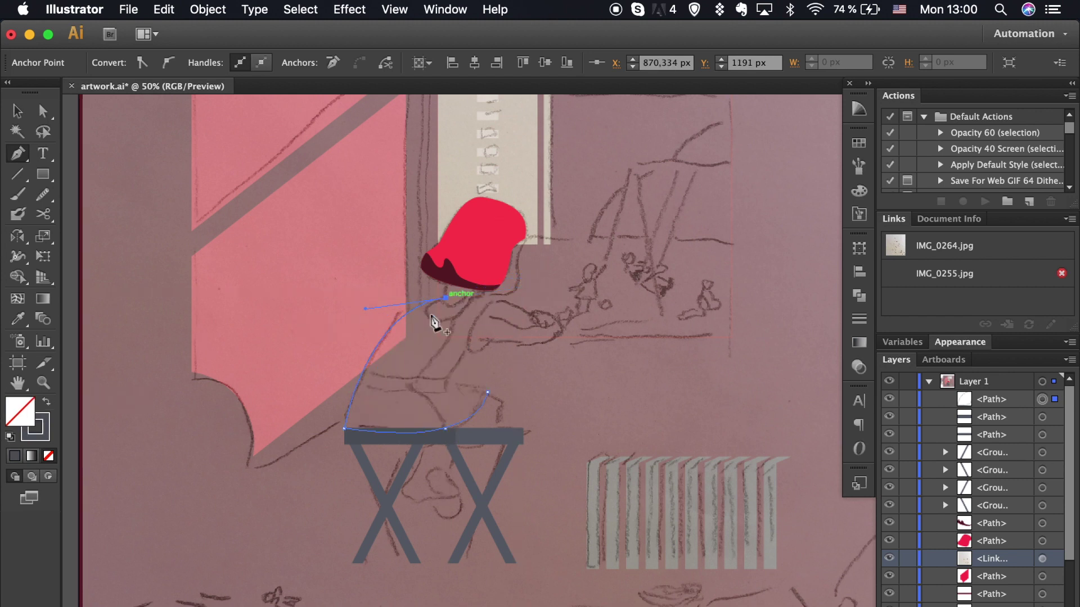
mouse_move(455, 322)
left_mouse_down()
mouse_move(467, 329)
mouse_move(492, 306)
left_mouse_up()
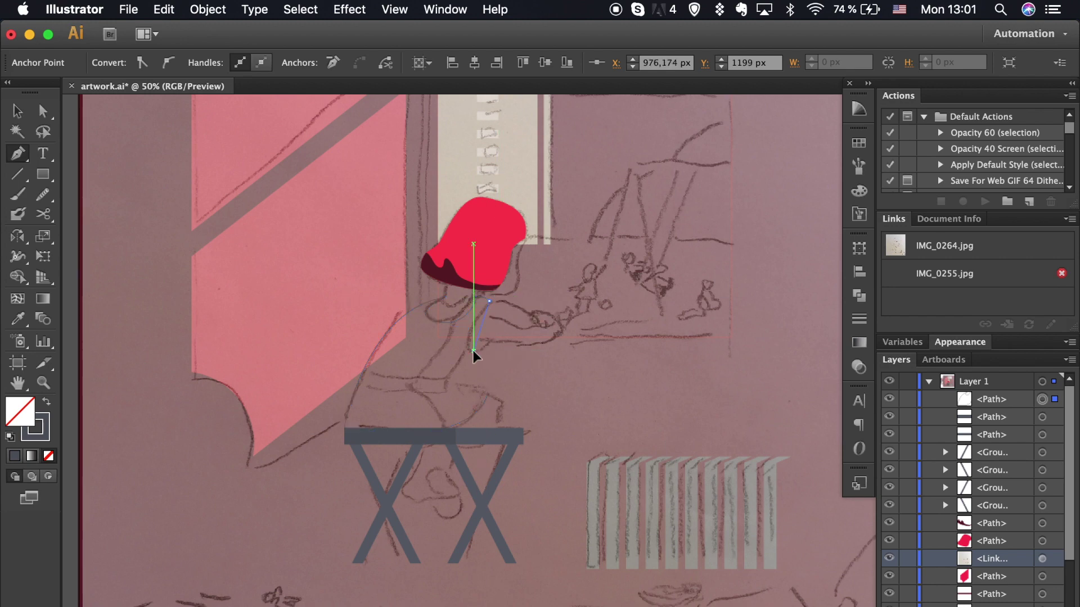
left_click_drag(491, 353, 474, 360)
left_click_drag(488, 392, 486, 417)
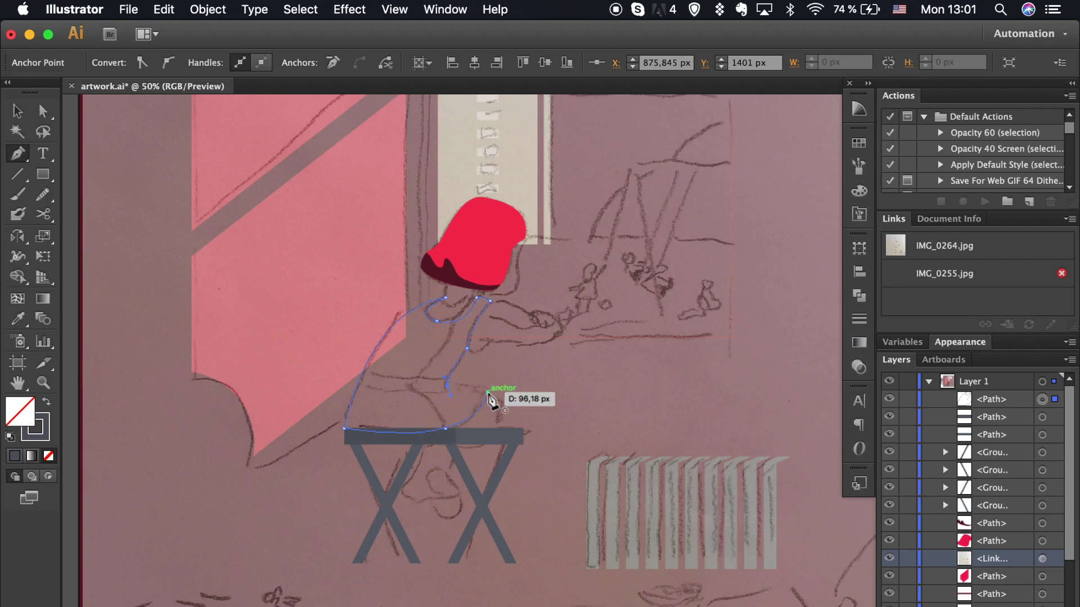
left_click(556, 420, "super")
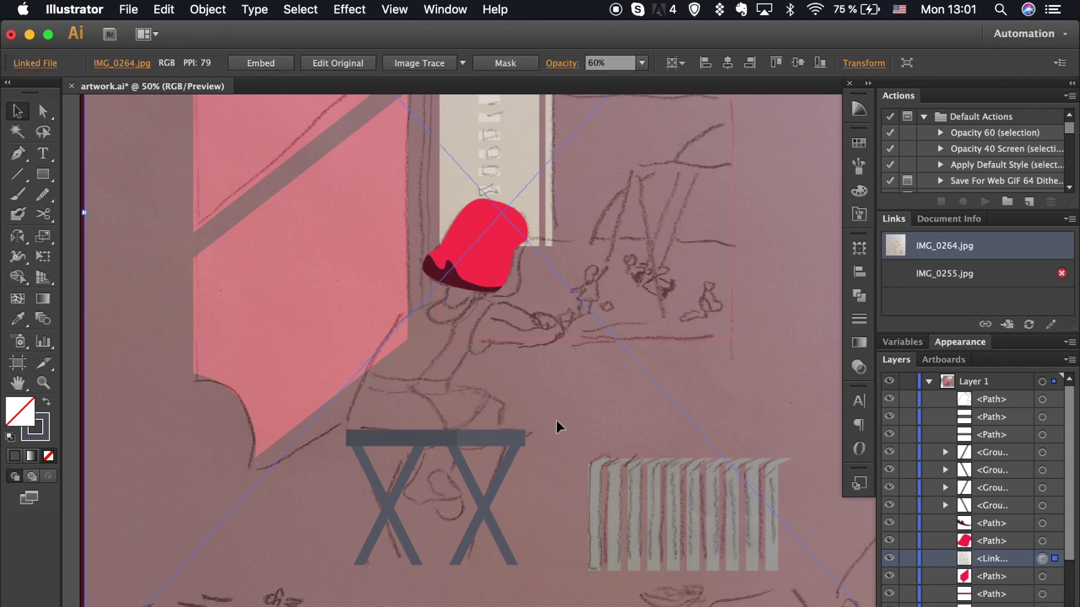
Draw a waistband path across the girl's waist.
left_click_drag(355, 388, 463, 395)
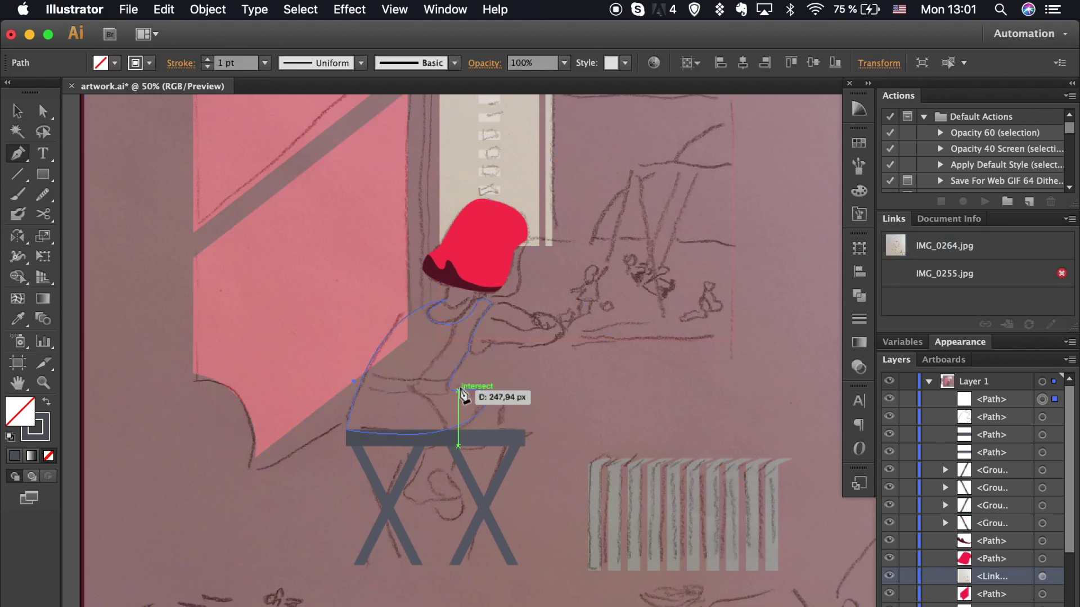
left_click(457, 386)
left_click_drag(457, 386, 358, 366)
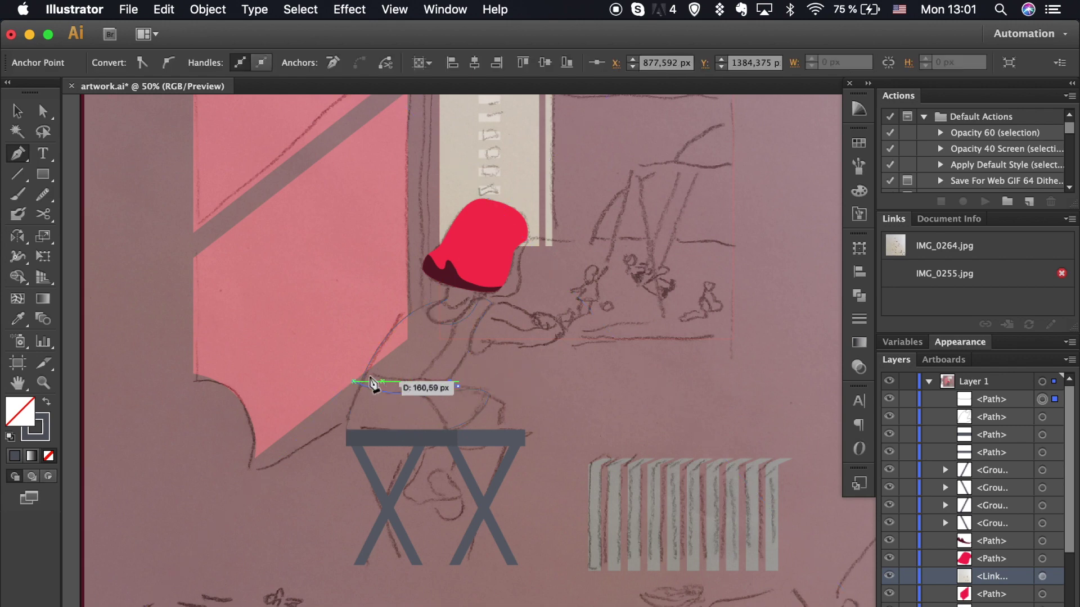
key("v")
left_click(533, 387)
Lower the waistband's right anchor with Direct Selection.
scroll(531, 379, "up", 1)
scroll(459, 394, "up", 1)
key("a")
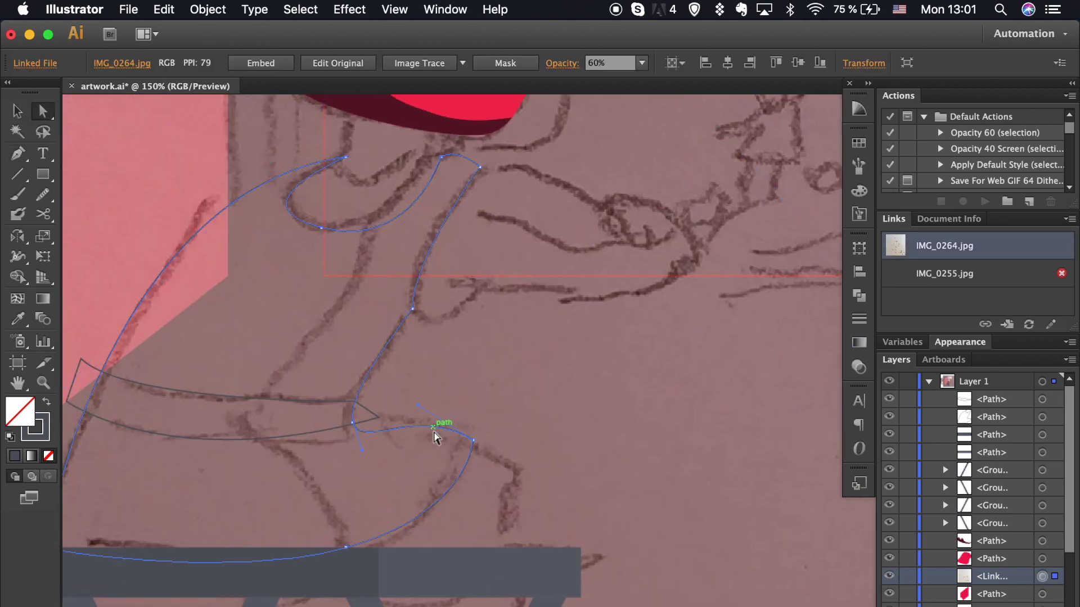
left_click(442, 427)
left_click_drag(376, 419, 371, 428)
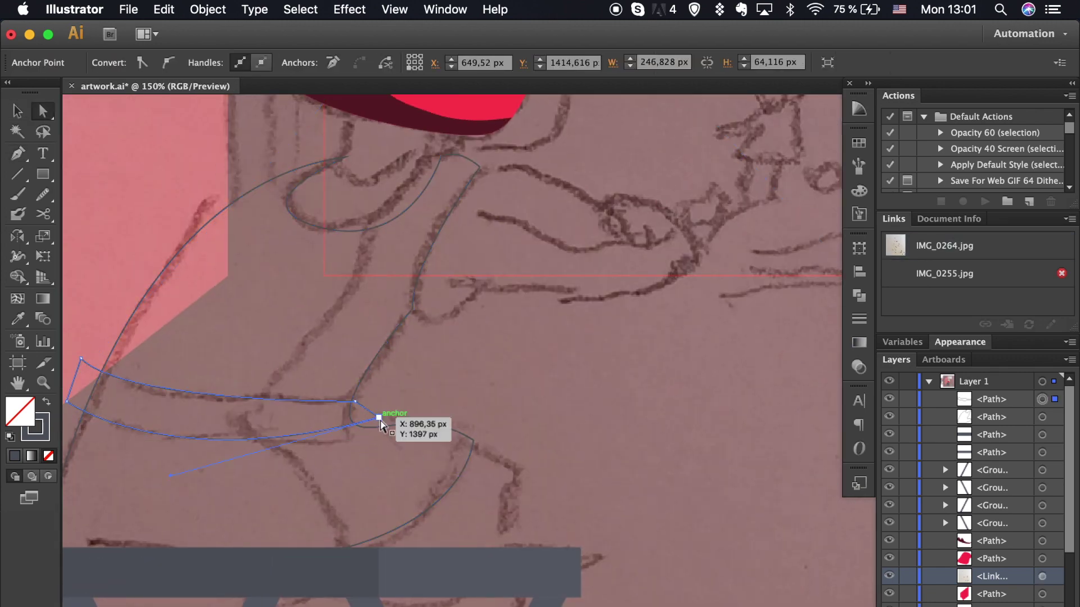
left_click(417, 407)
scroll(416, 412, "down", 1)
left_click(363, 428)
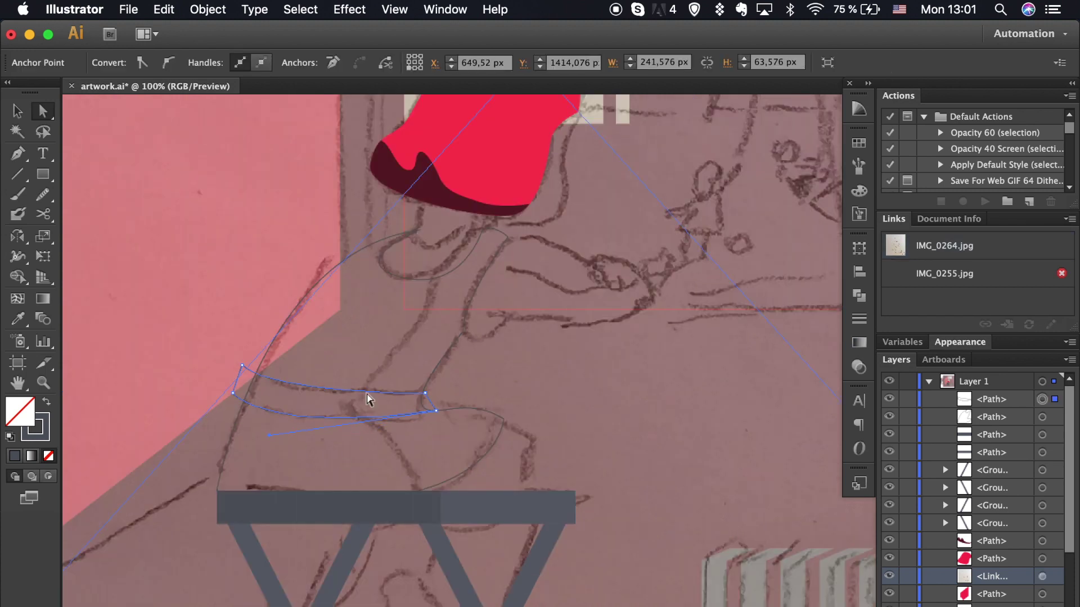
left_click(367, 399)
Trace a closed outline from the neck down her front, across the lap, and up her back.
key("p")
left_click(435, 261)
left_click_drag(418, 324, 358, 419)
left_click_drag(418, 506, 421, 529)
left_click(174, 507)
left_click(197, 332)
left_click(299, 266)
left_click(397, 215)
left_click(436, 260)
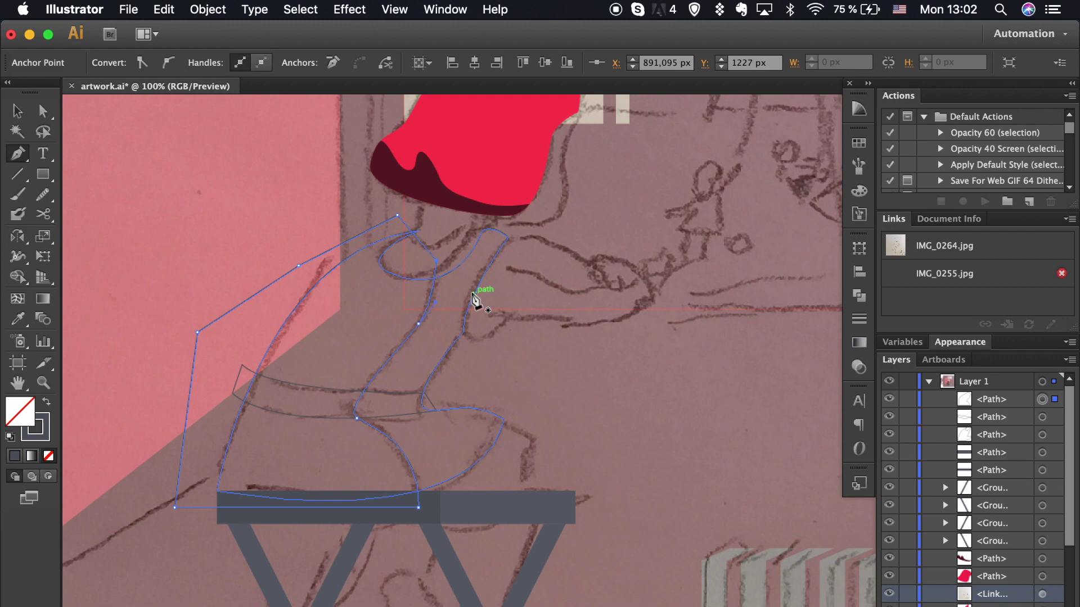
Fill the body outline with the slate grey swatch.
left_click(494, 411, "super")
key("i")
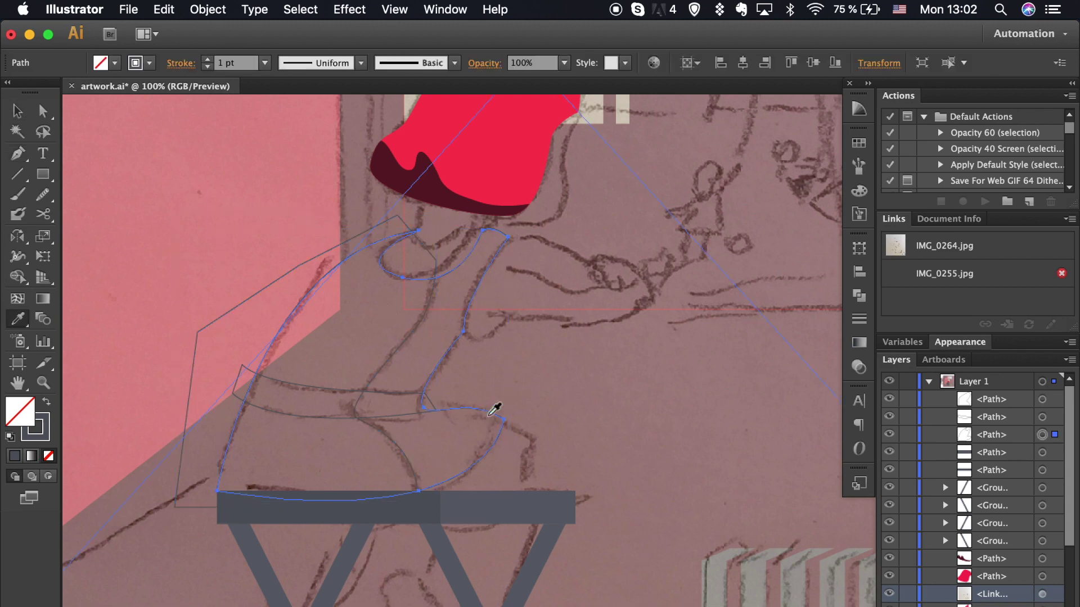
key("super+minus")
key("super+minus")
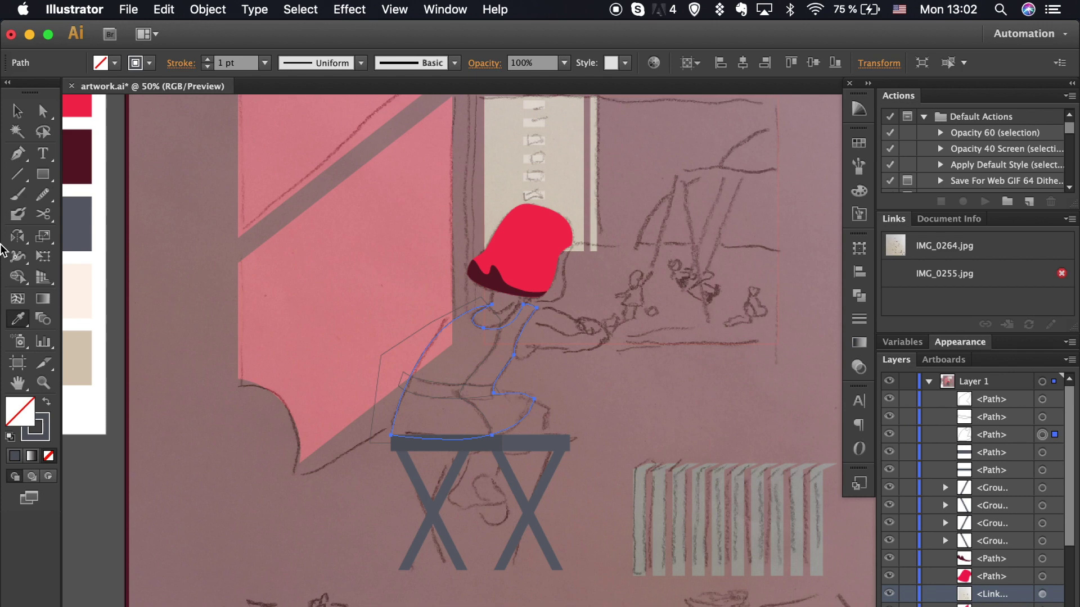
left_click(84, 226)
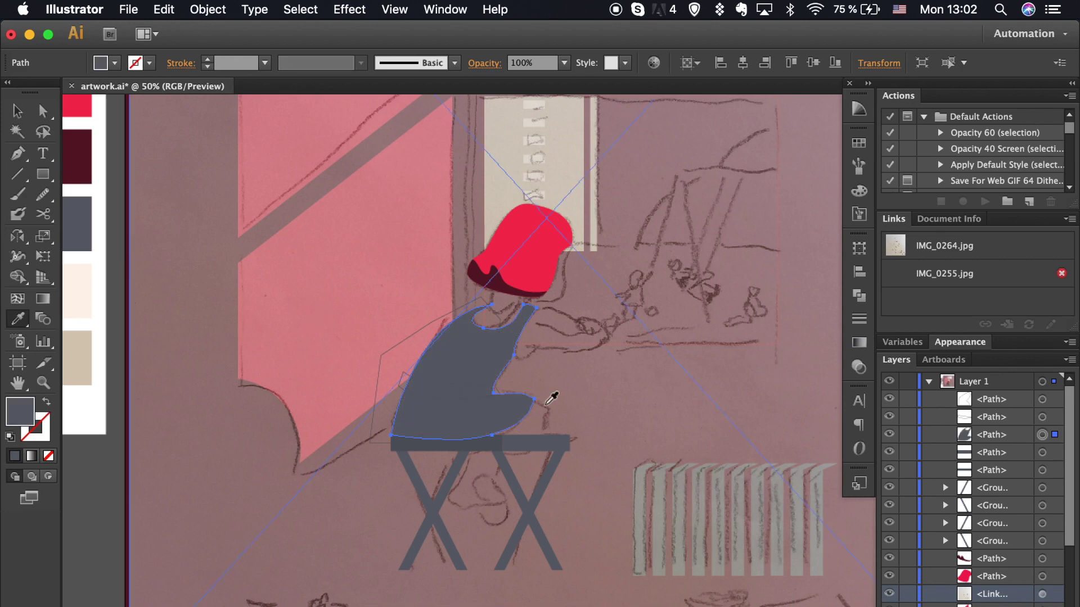
Fill the waistband with the cream #fef4ea swatch.
left_click(487, 392, "super")
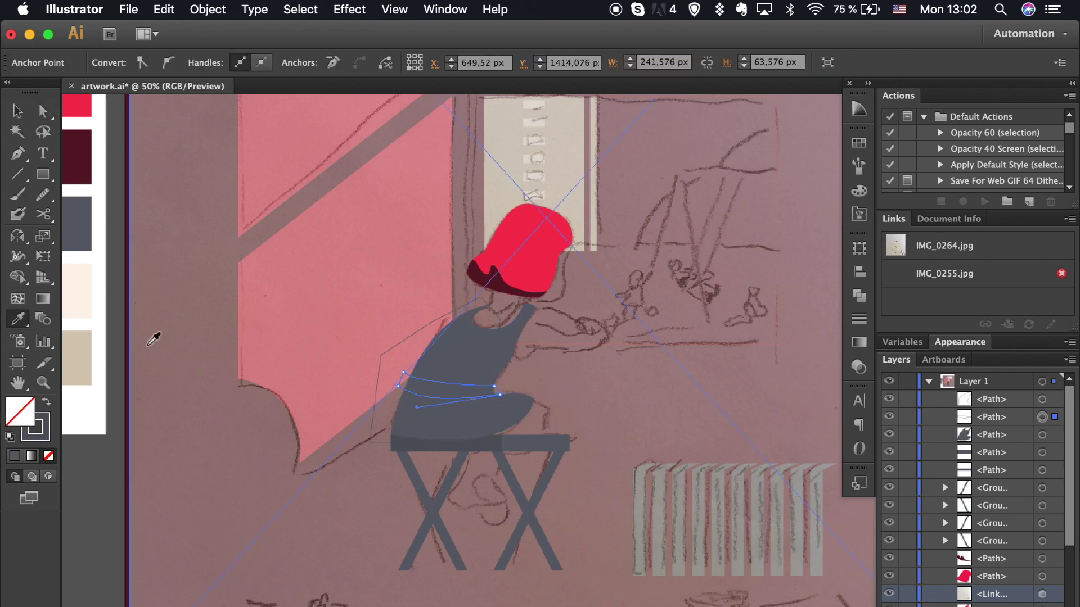
left_click(79, 291)
key("super+equal")
left_click(419, 395, "shift+super")
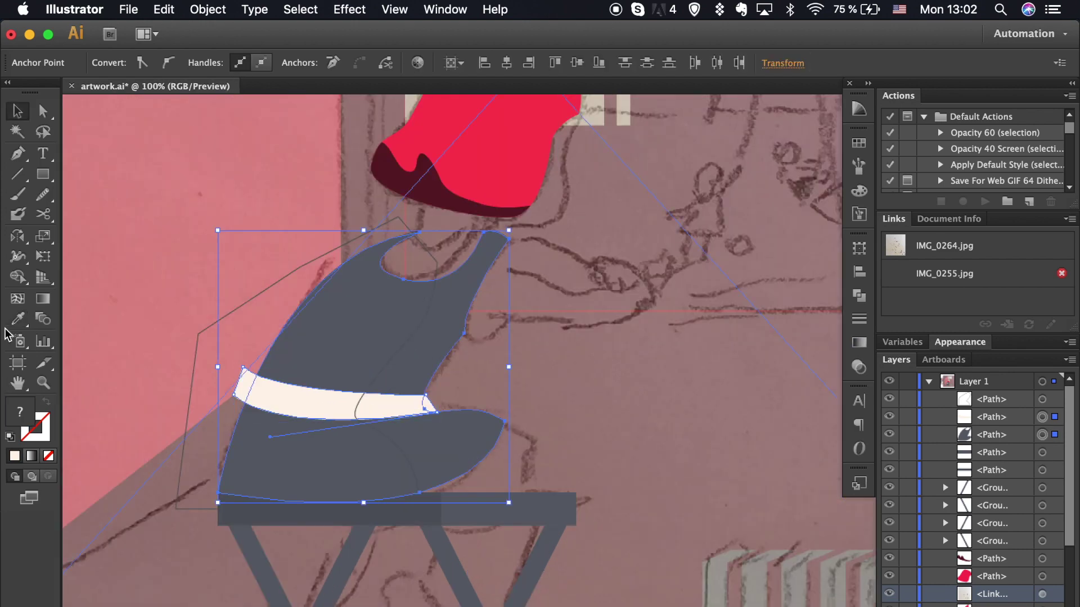
Delete the waistband's left end point to trim its protrusion.
left_click(241, 388, "alt")
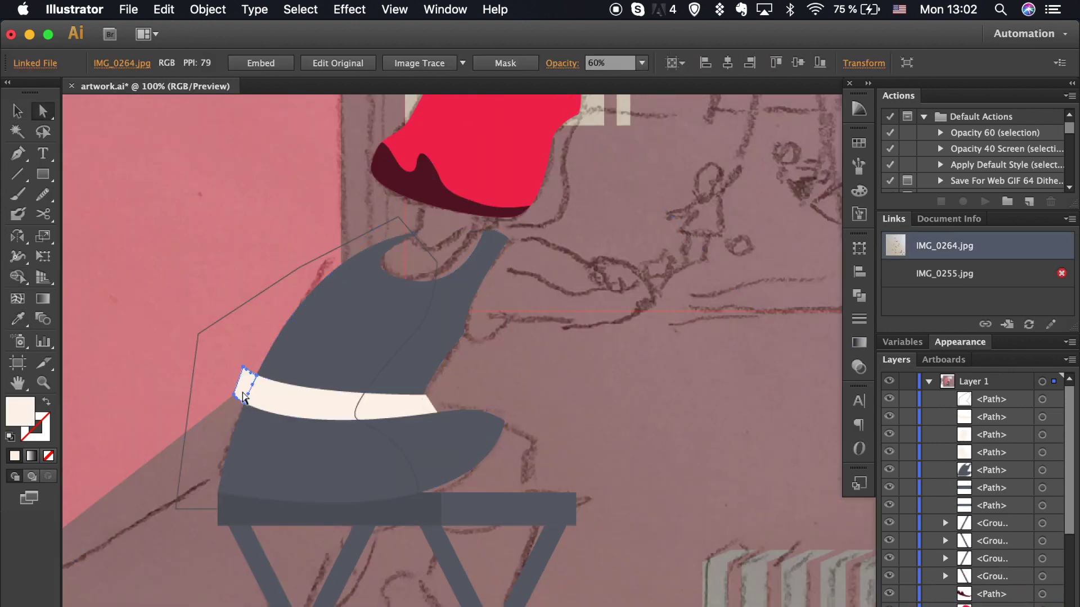
key("a")
left_click(426, 398)
key("super+shift+a")
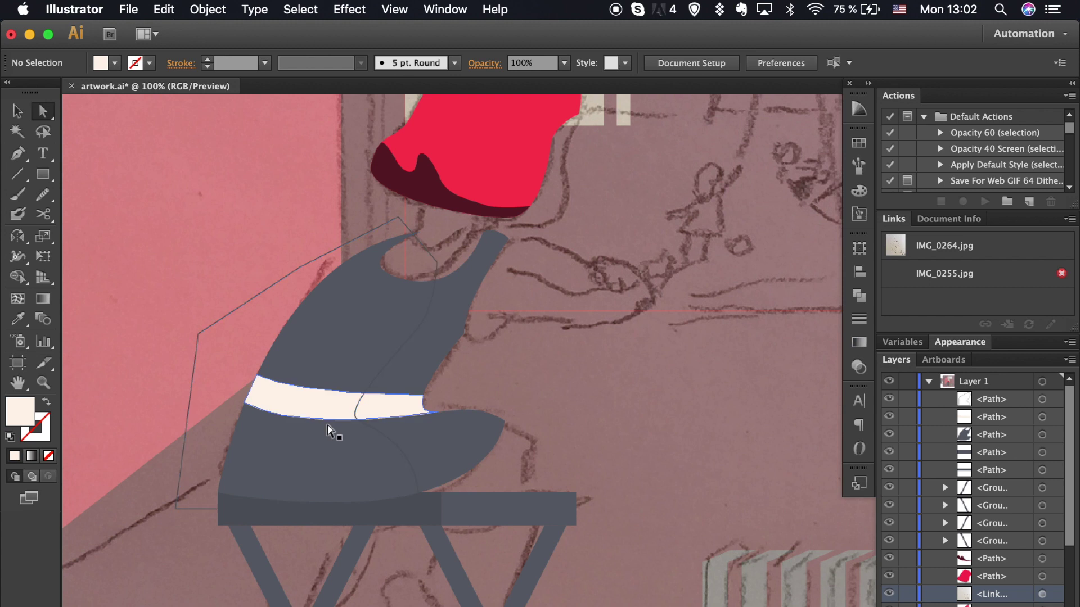
left_click(336, 410)
Select the waistband and dress together and bring up the Pathfinder options.
key("v")
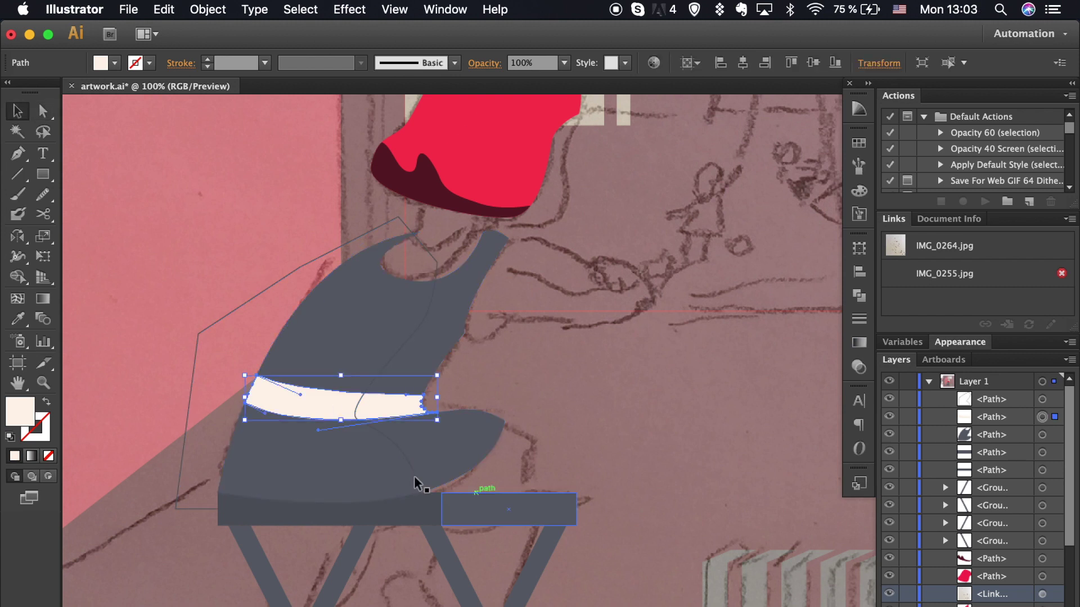
left_click(414, 474)
key("super+shift+a")
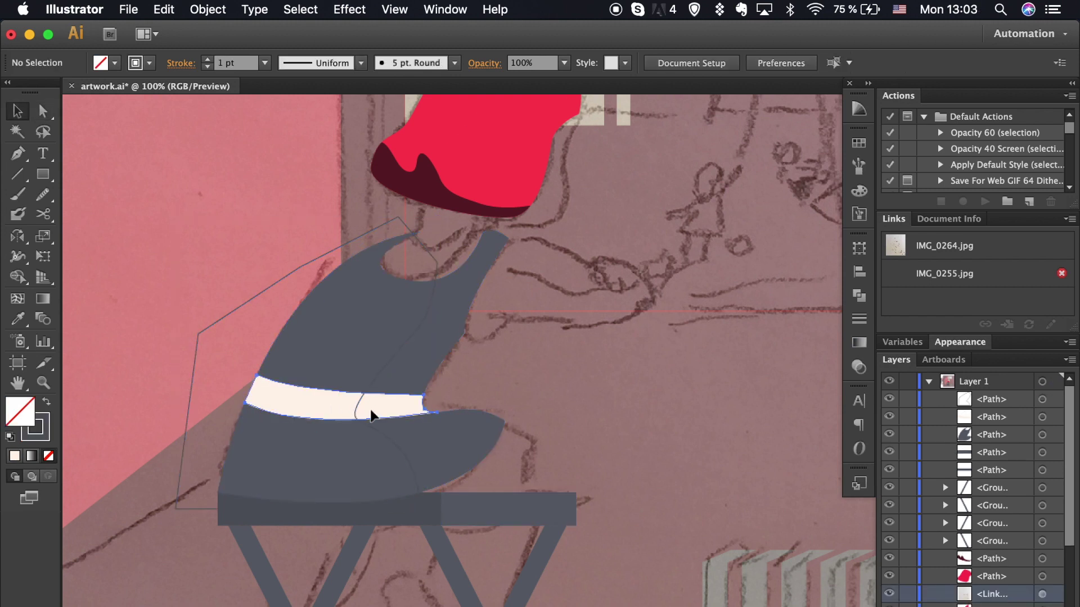
left_click(370, 416)
left_click(190, 391, "shift")
left_click(859, 296)
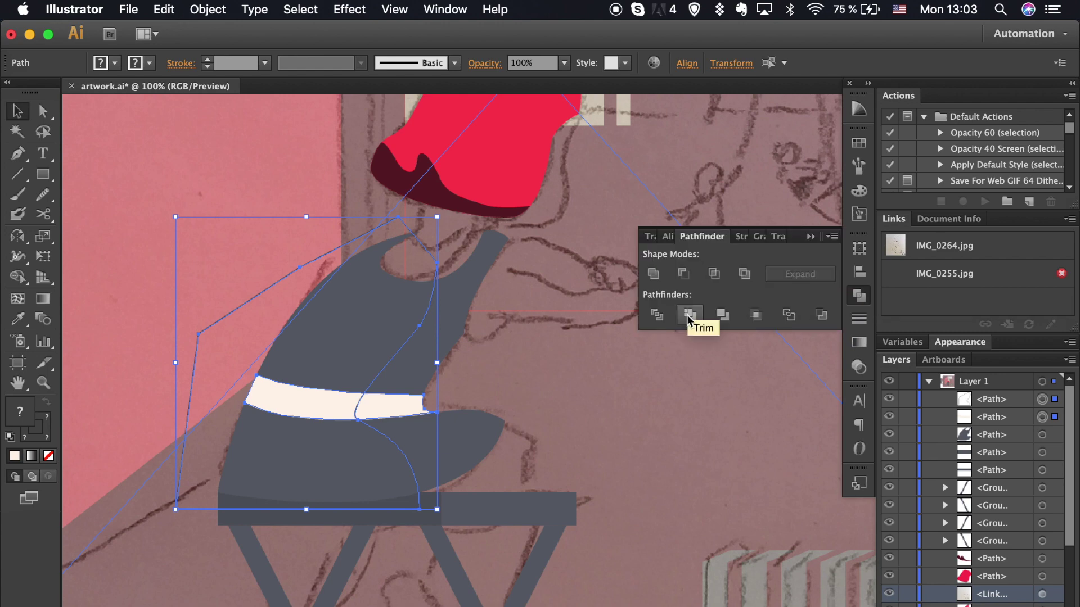
Trim the overlapping dress and waistband, and recolour the waistband a lighter grey.
left_click(657, 315)
left_click(405, 422)
key("super+z")
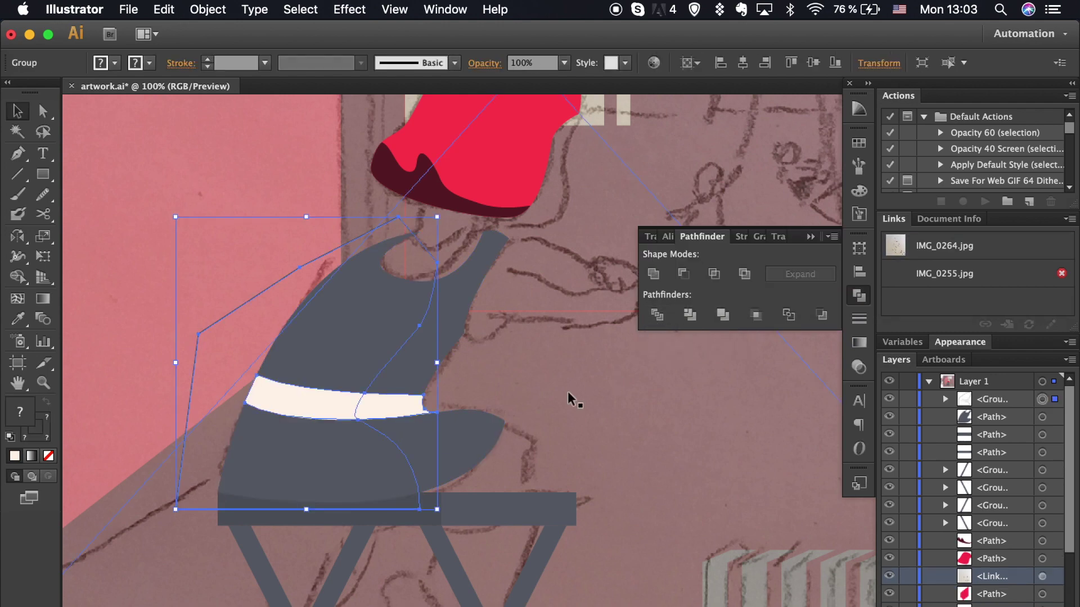
key("a")
left_click(317, 416)
key("super+minus")
key("super+minus")
key("super+minus")
key("i")
left_click(231, 275)
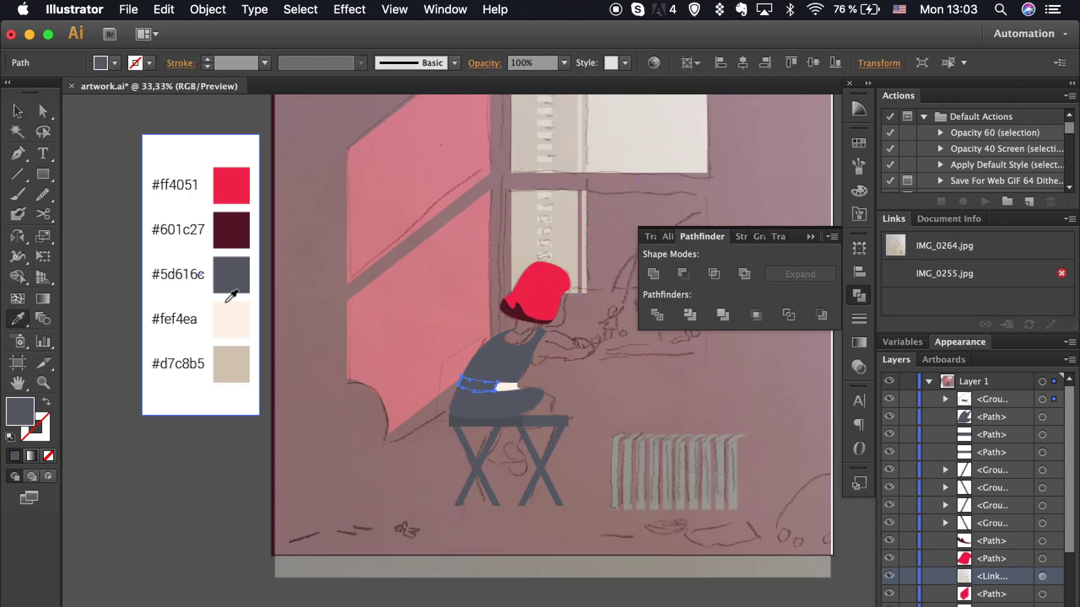
double_click(20, 412)
left_click(630, 436)
key("Return")
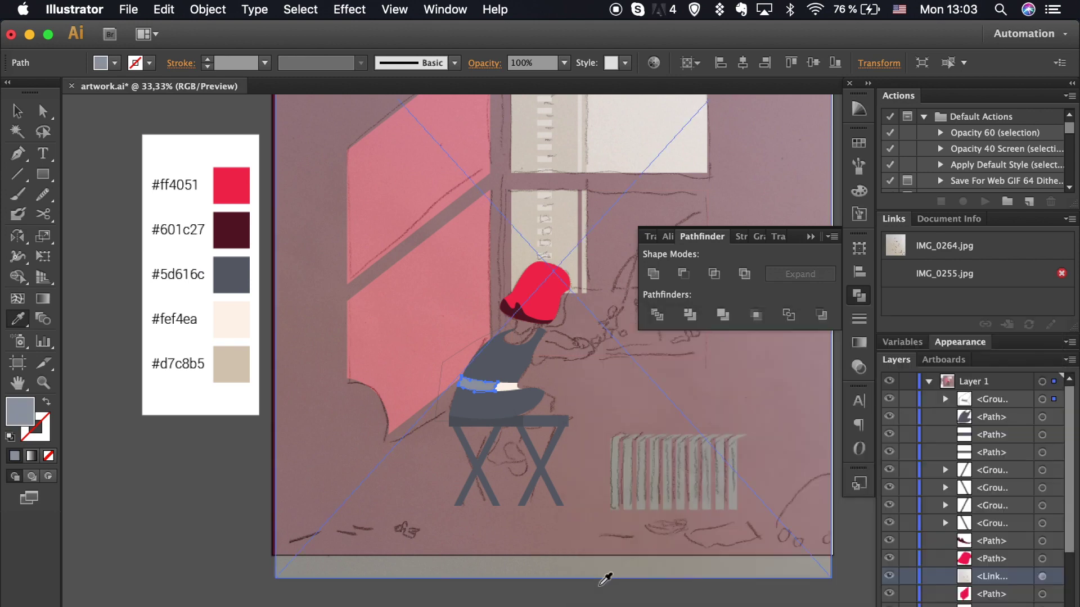
Select the dress outline path and join its ends along the stool top.
key("super+shift+a")
key("v")
left_click(495, 371)
key("super+plus")
key("super+plus")
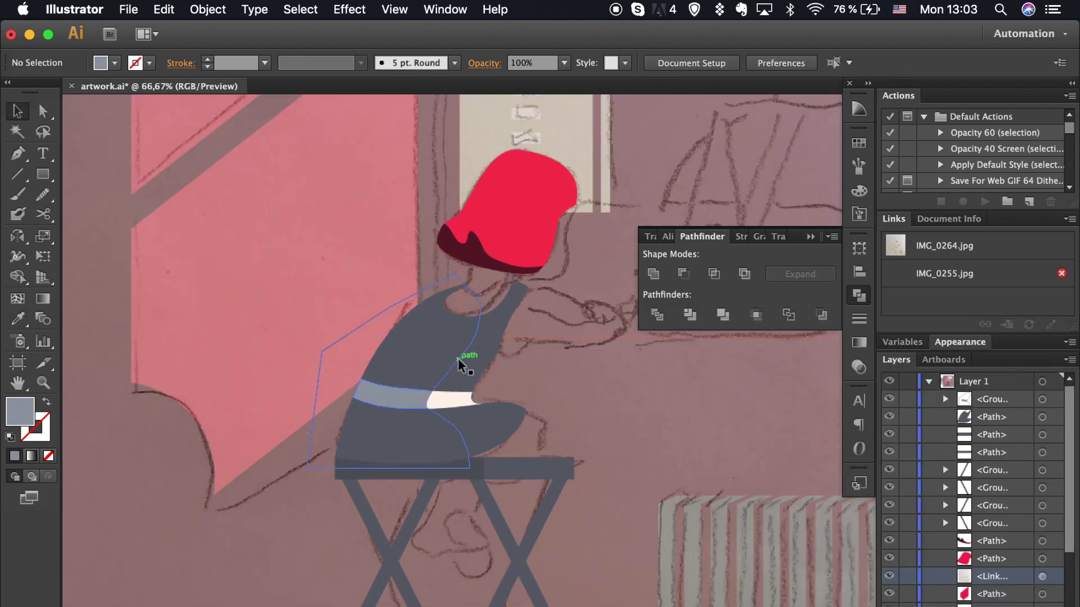
left_click(458, 359)
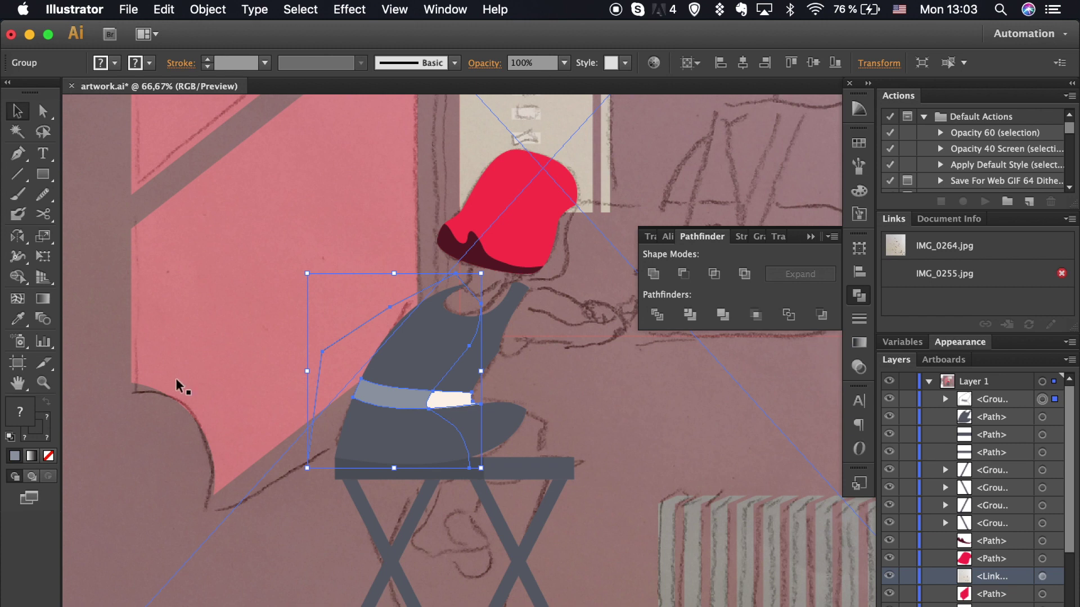
key("a")
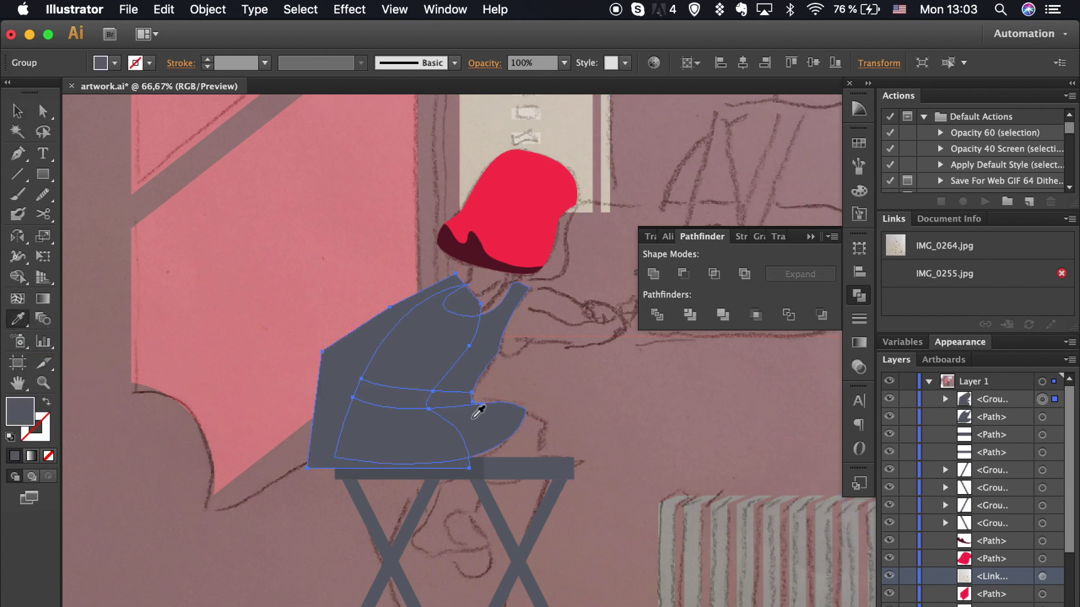
left_click(439, 542)
left_click(309, 469)
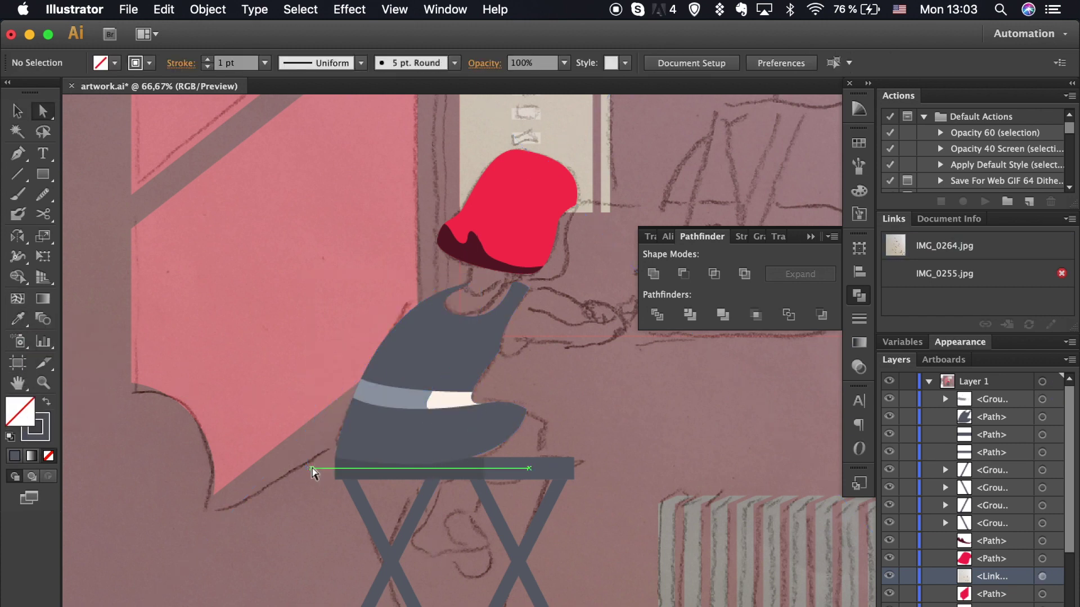
key("ctrl+j")
Give the outline the dress's grey and move it beneath the belt and legs.
key("i")
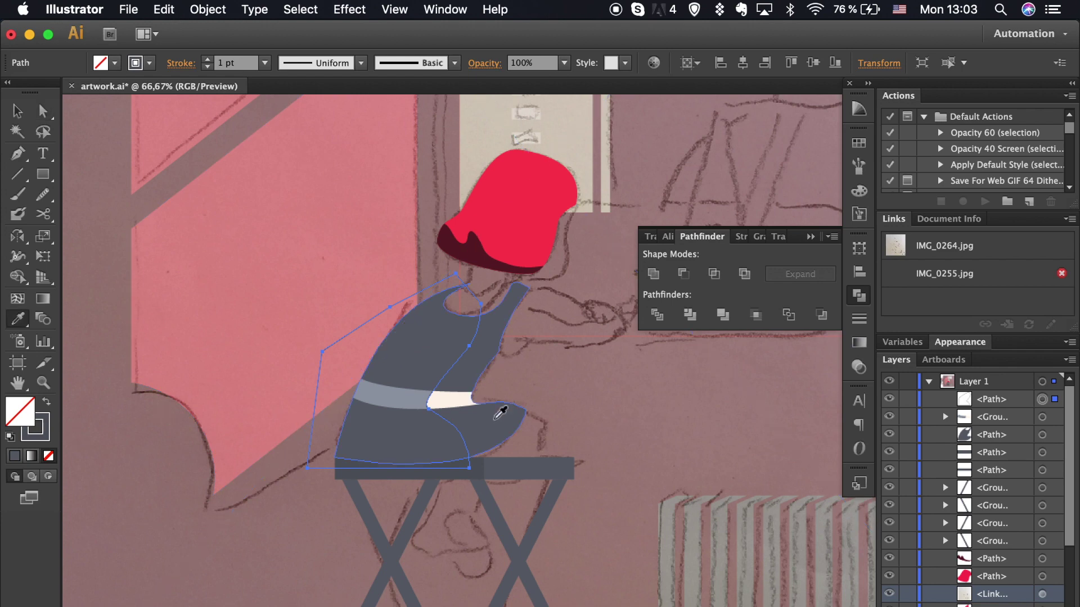
left_click(499, 414)
left_click_drag(990, 400, 977, 422)
double_click(19, 411)
Try a darker navy, then the hair's maroon, as the dress fill.
left_click_drag(628, 490, 628, 513)
key("Return")
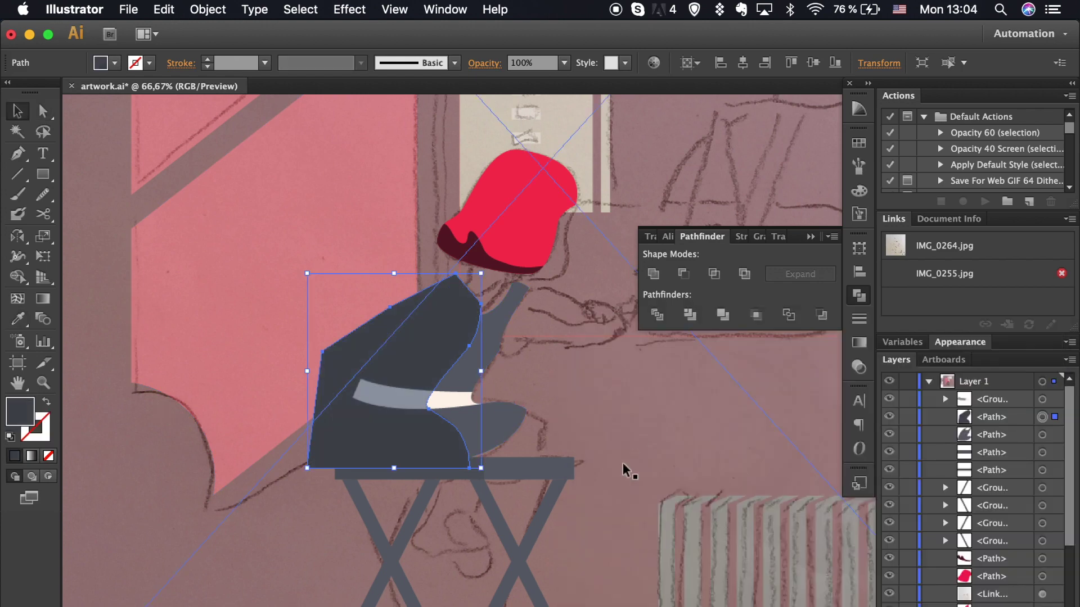
left_click(461, 250)
key("a")
left_click(498, 435, "shift")
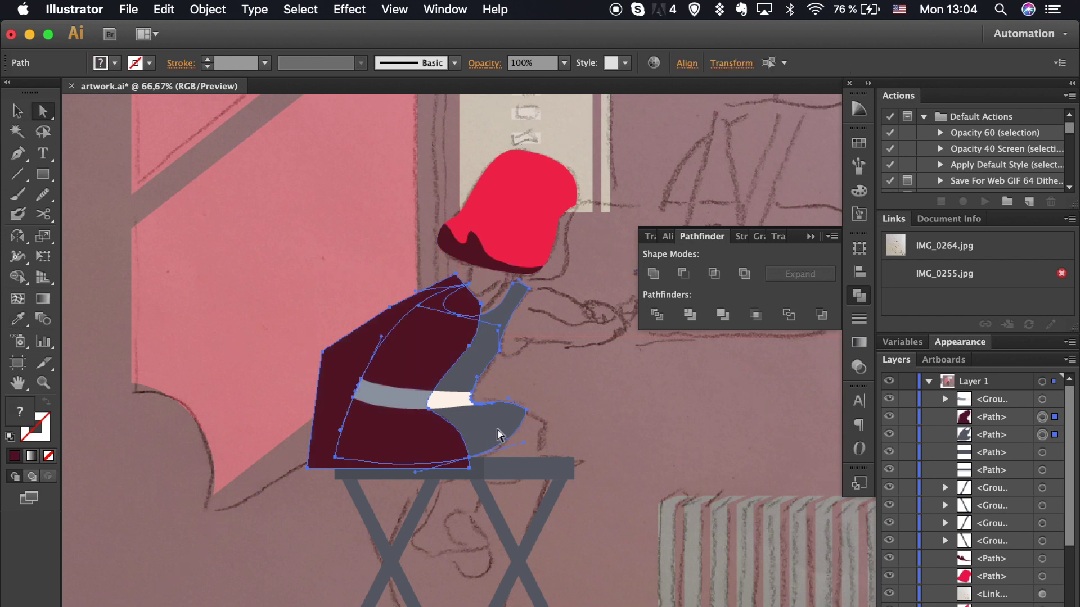
key("ctrl+z")
key("ctrl+shift+z")
Re-sample grey onto the dress and darken it to charcoal #42454c.
key("a")
left_click(433, 430)
key("i")
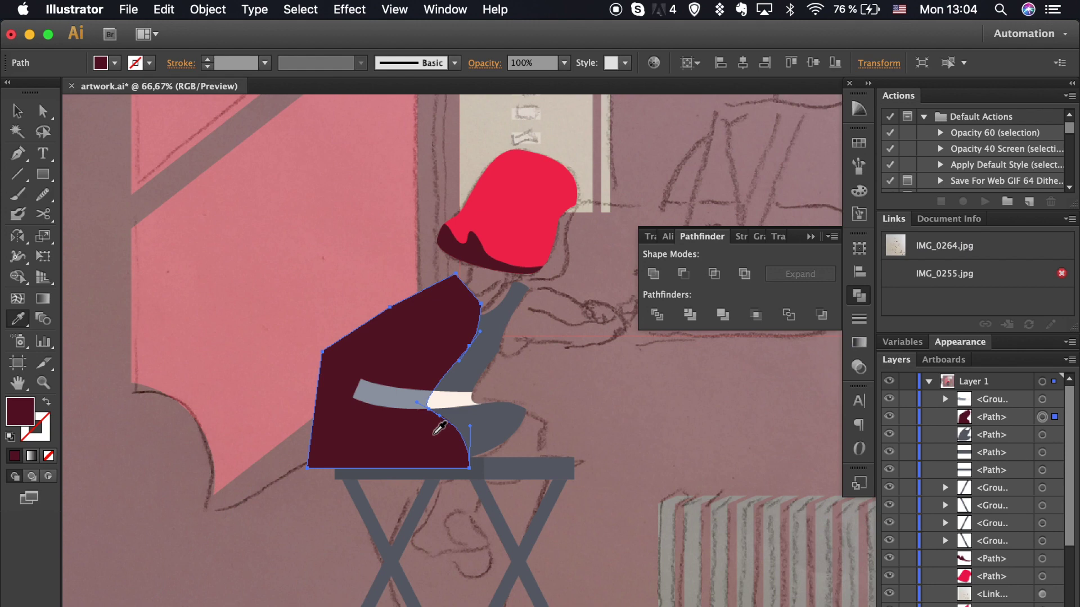
left_click(436, 472)
double_click(20, 411)
left_click_drag(627, 505, 629, 515)
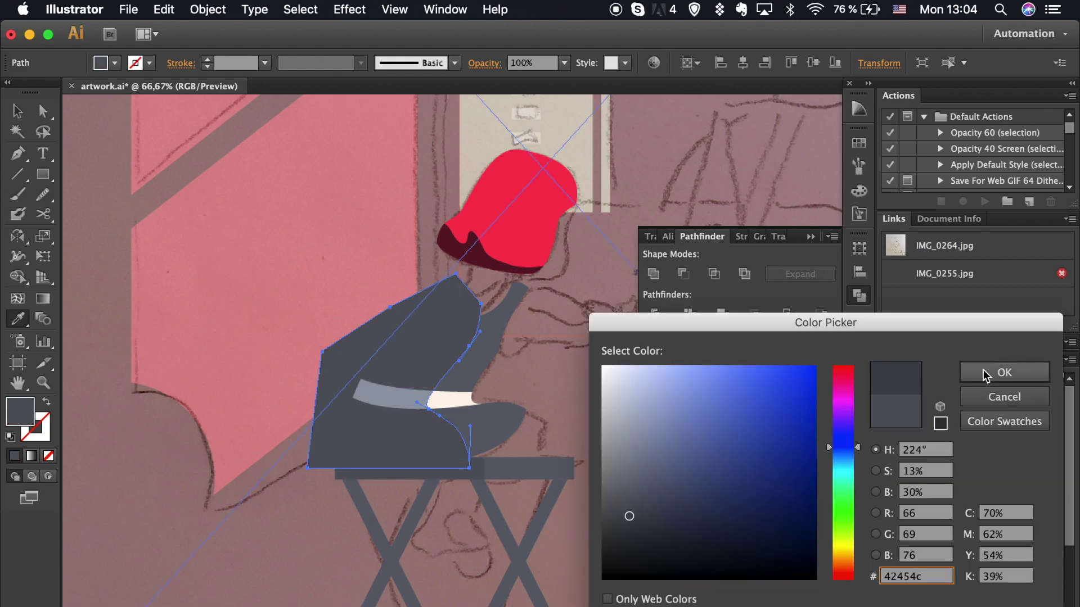
left_click(1004, 372)
Merge the dress with the grey leg using Shape Builder, then deselect.
left_click(506, 427, "shift")
key("shift+m")
left_click(371, 337)
key("a")
left_click(488, 331)
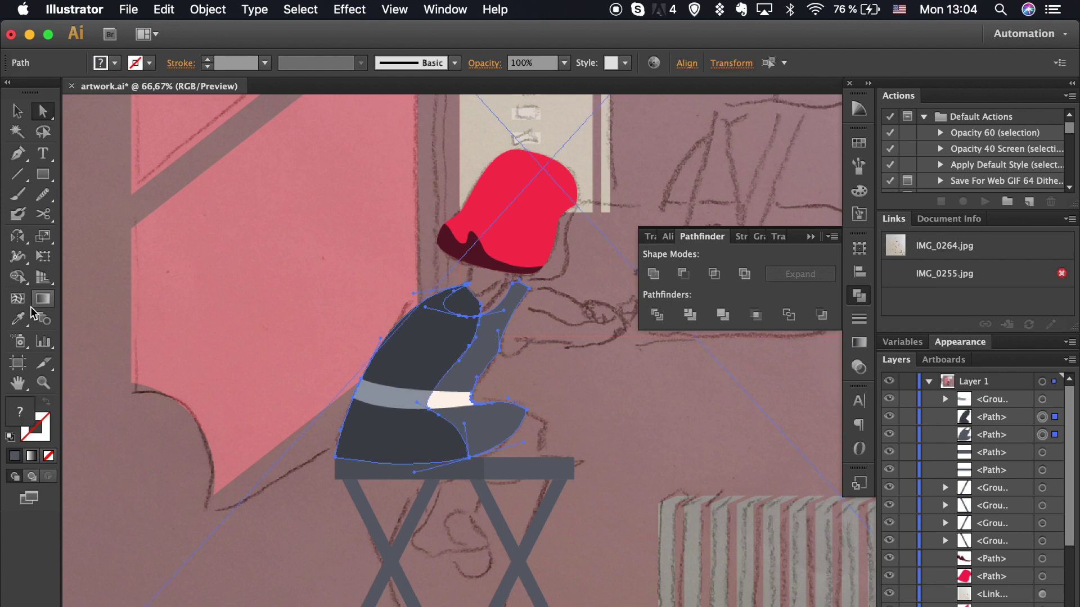
left_click(647, 412)
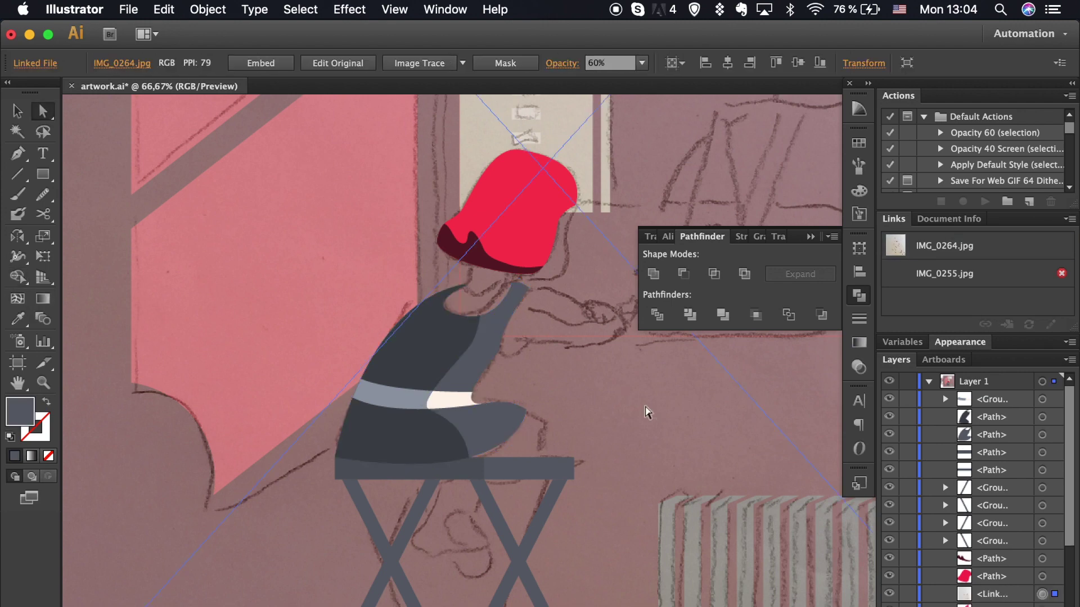
scroll(646, 412, "down", 5)
scroll(710, 474, "up", 5)
Pen-trace the neck's right edge from the hair down to its base.
key("p")
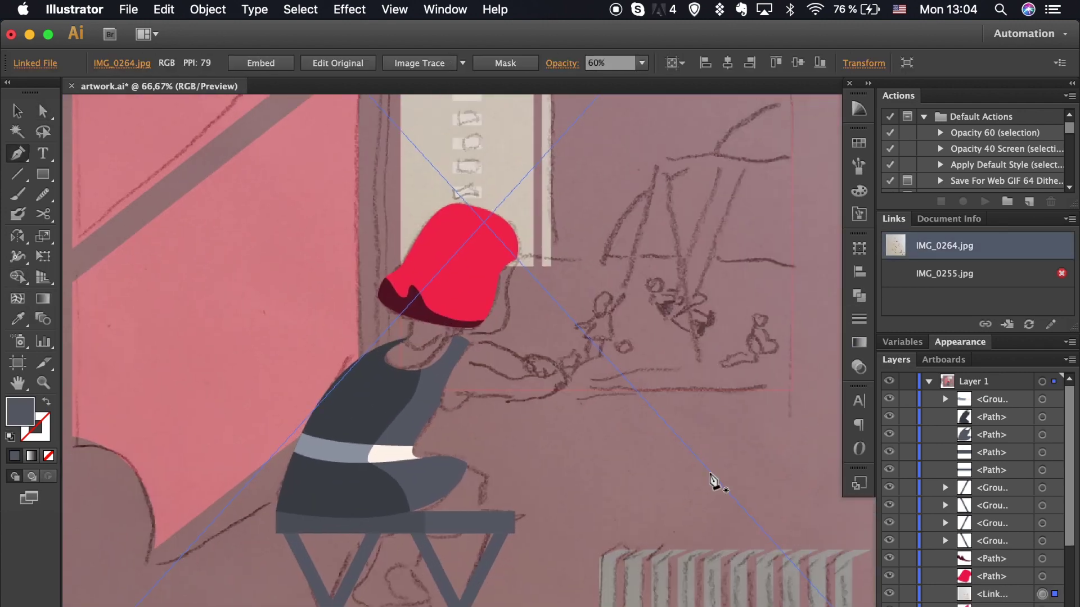
left_click(516, 258)
left_click(504, 289)
left_click(500, 328)
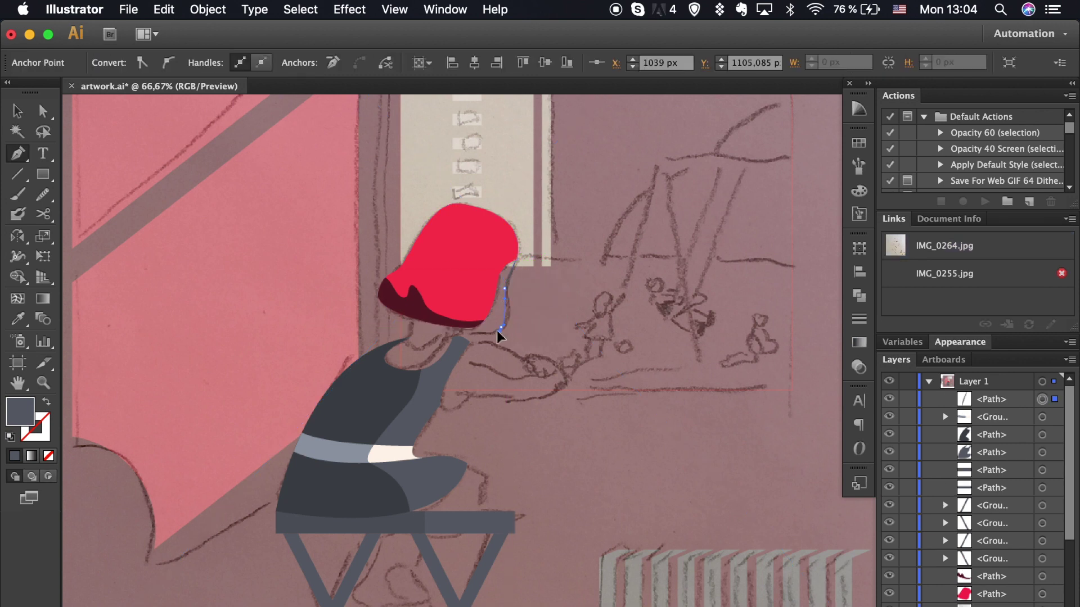
left_click_drag(460, 336, 450, 346)
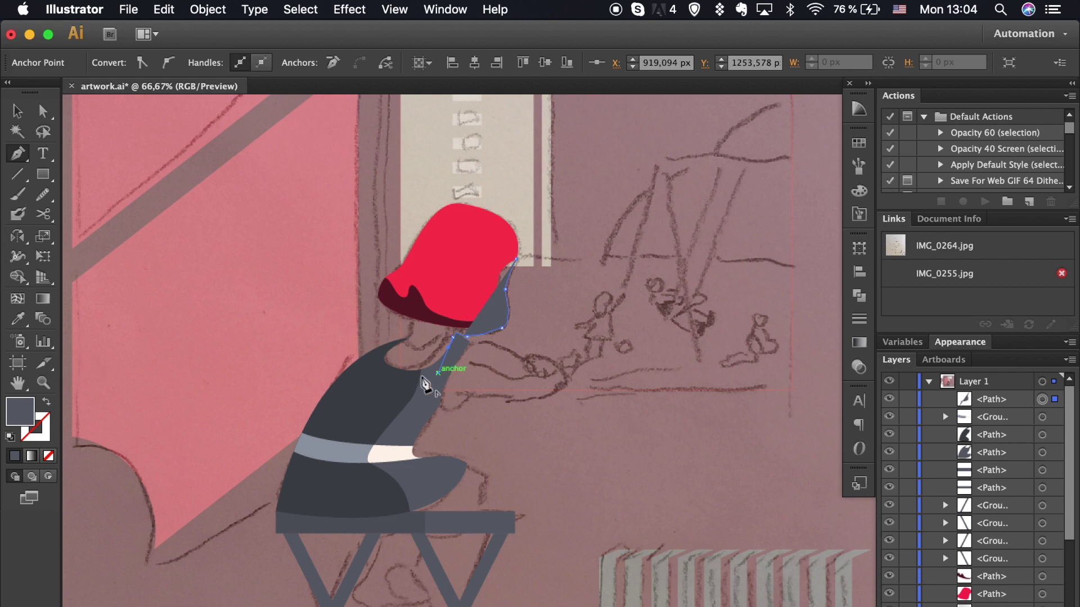
key("ctrl+plus")
key("ctrl+plus")
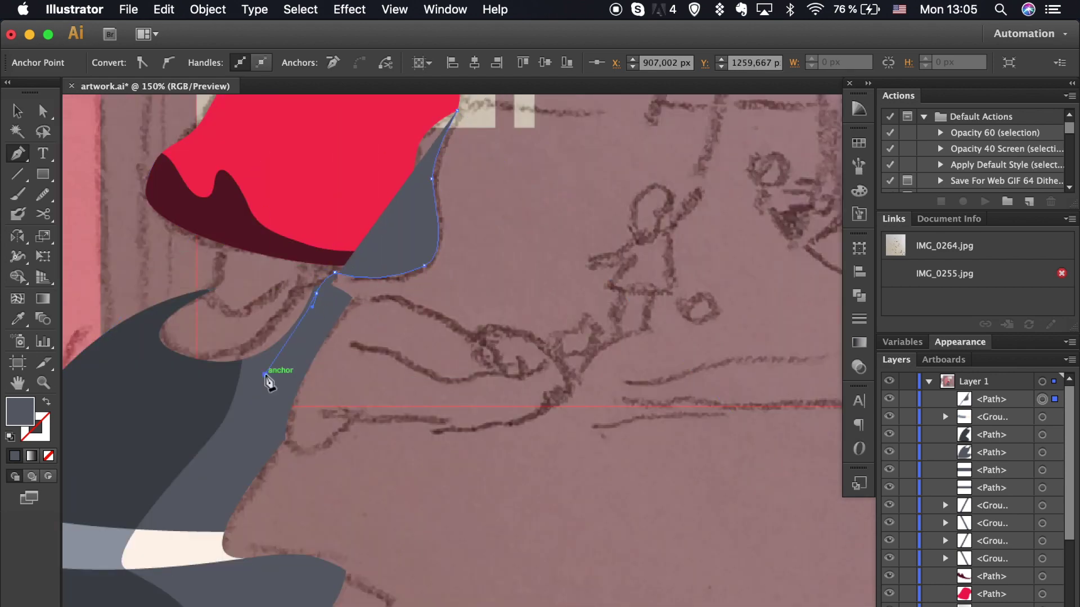
Continue the unfilled outline along the collar and up to the hair, closing the shape.
left_click(265, 374)
left_click(220, 372)
left_click(241, 326)
left_click(45, 405)
left_click_drag(293, 304, 301, 309)
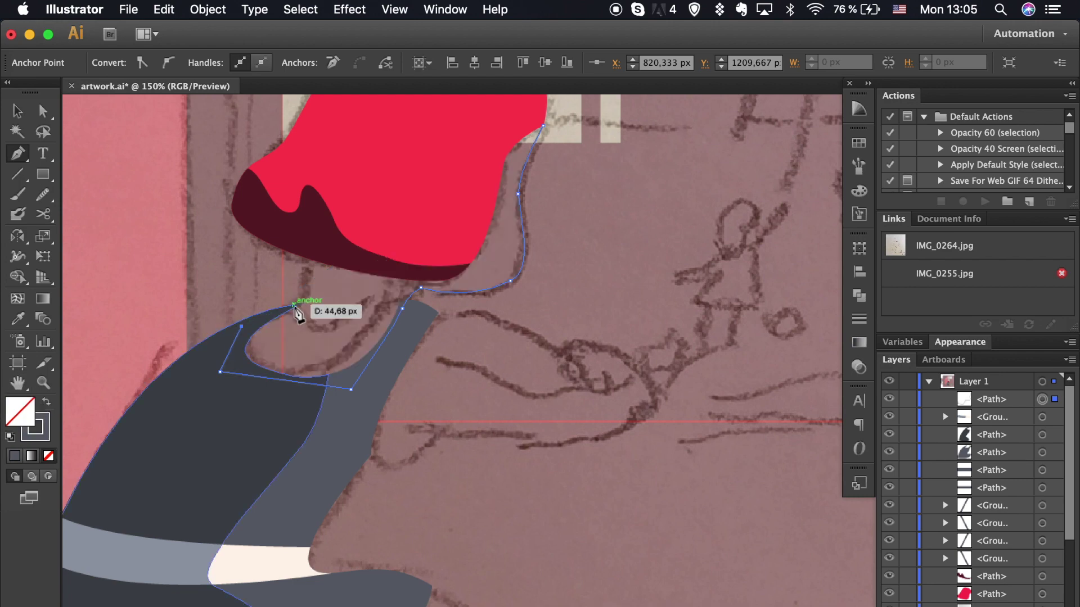
left_click_drag(310, 242, 304, 185)
scroll(395, 172, "up", 1)
left_click(500, 114)
left_click(530, 140)
Fill the face and neck shape with cream #fef4ea and deselect it.
key("a")
left_click(478, 306)
key("i")
key("ctrl+minus")
key("ctrl+minus")
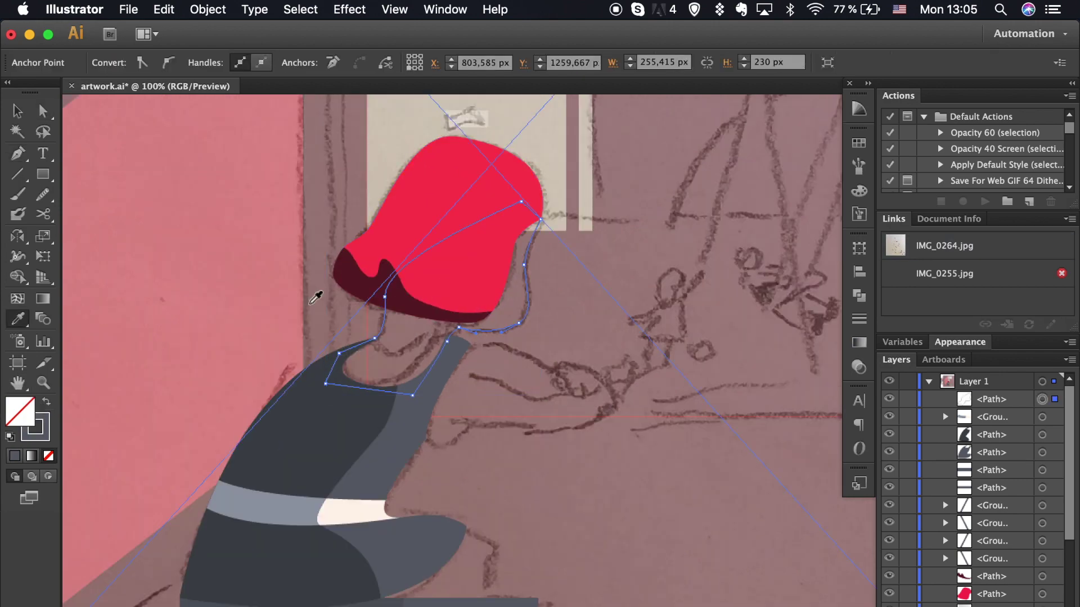
key("ctrl+minus")
key("ctrl+minus")
left_click(246, 422)
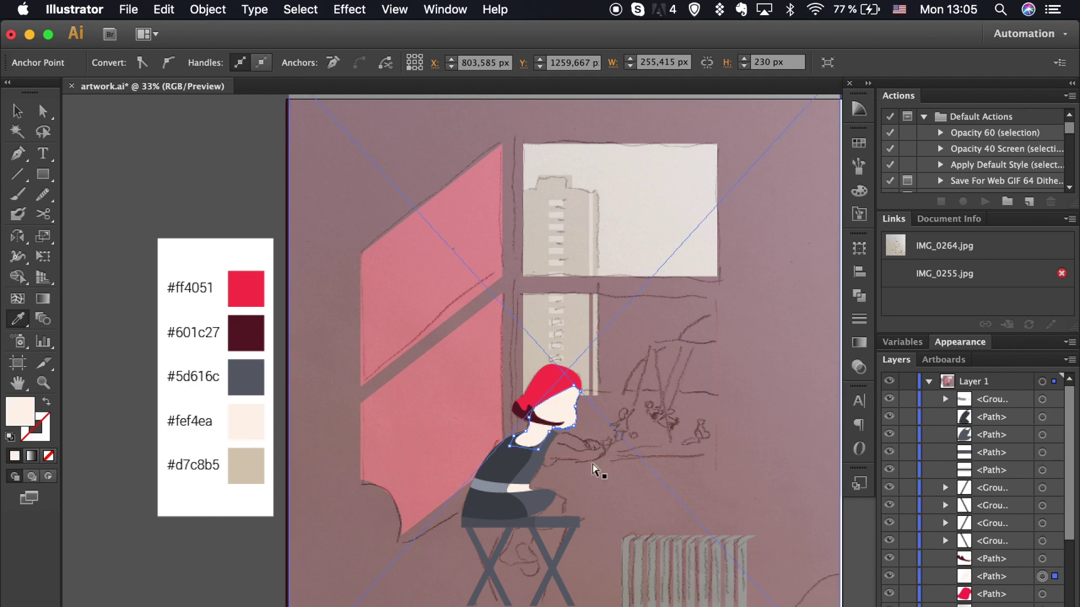
key("ctrl+0")
key("ctrl+plus")
key("ctrl+plus")
key("ctrl+plus")
key("v")
left_click(648, 562)
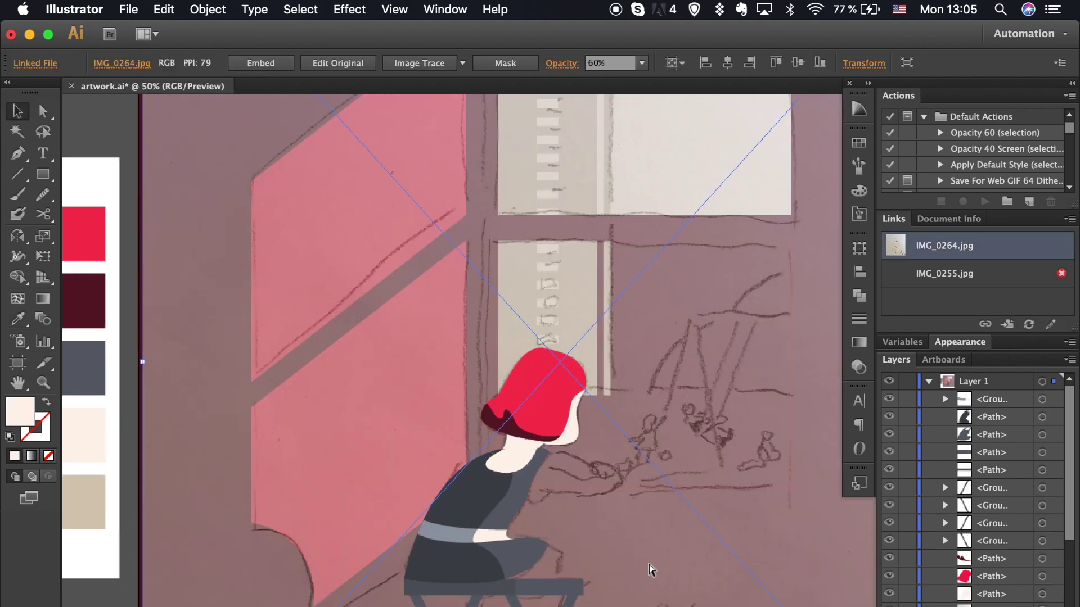
Nudge the grey body path's collar anchor and a neck anchor into line.
key("ctrl+plus")
key("ctrl+plus")
key("ctrl+plus")
key("ctrl+plus")
key("ctrl+plus")
scroll(649, 562, "down", 3)
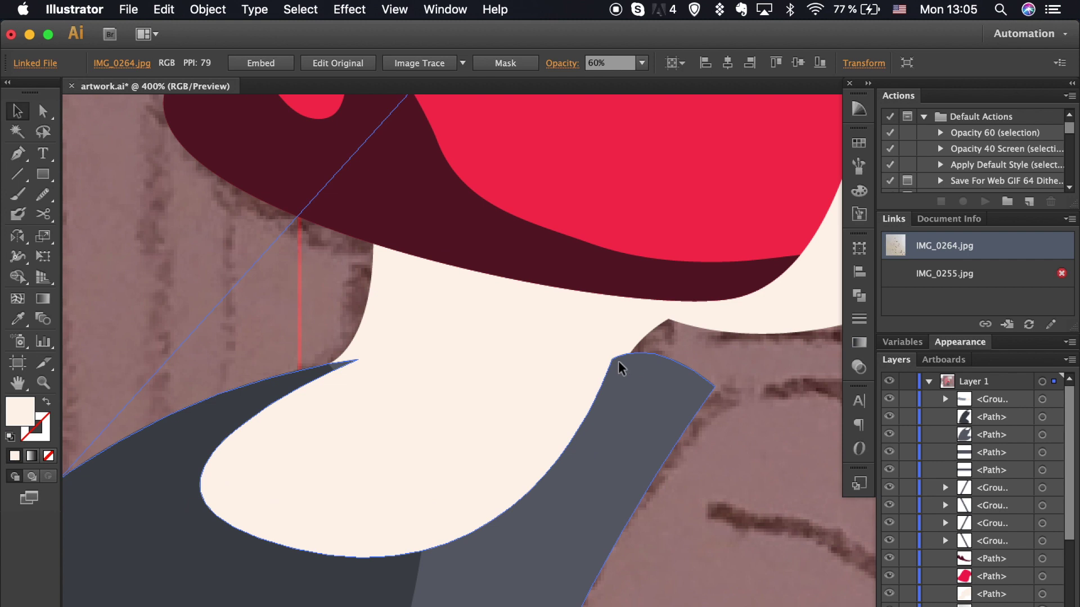
left_click(614, 362)
key("s")
key("a")
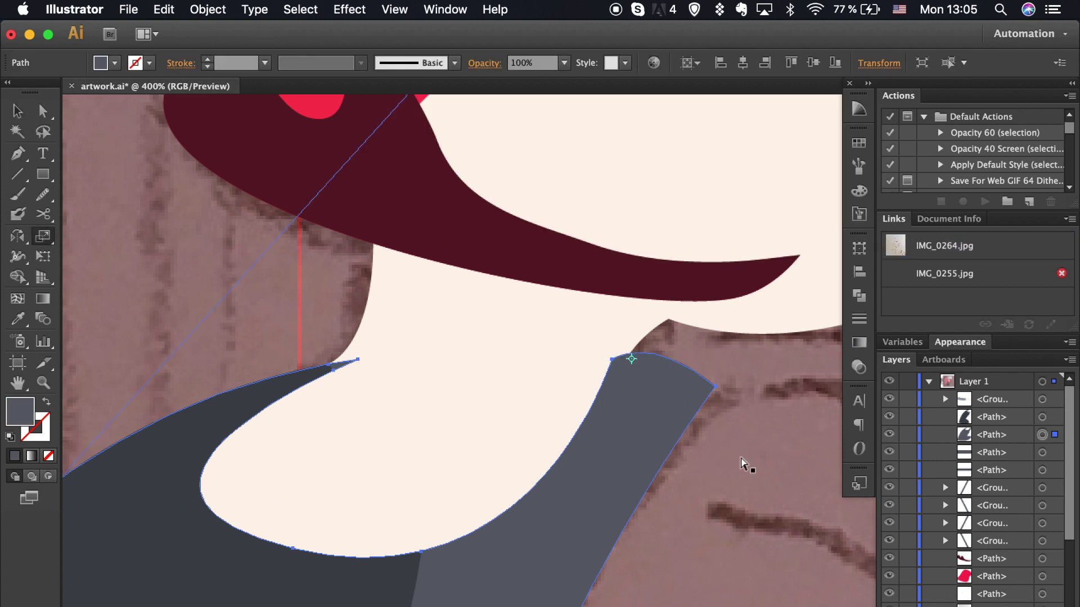
left_click_drag(617, 364, 628, 360)
left_click(716, 470)
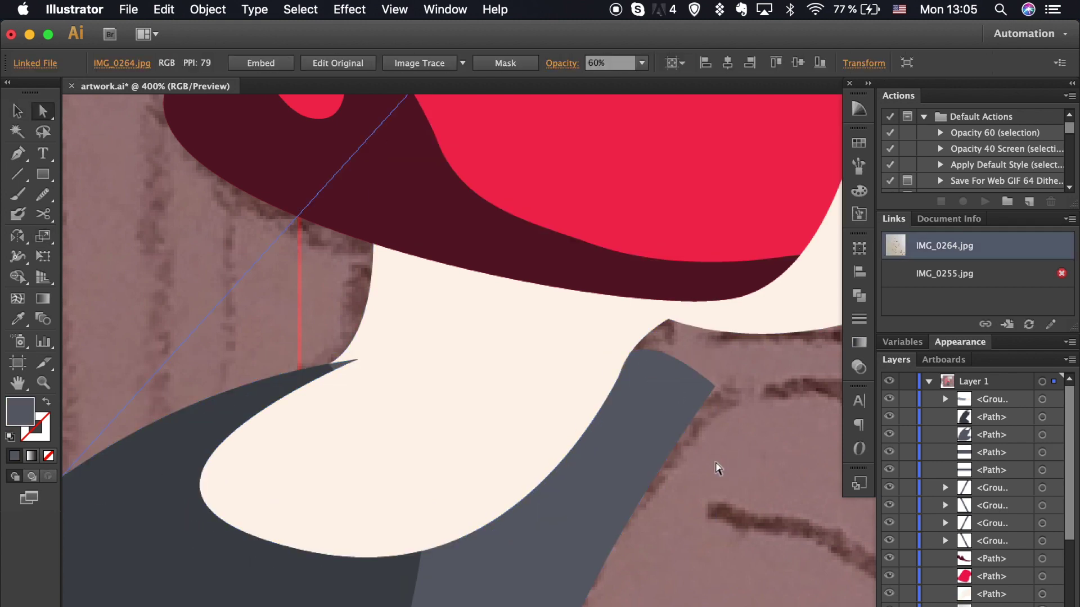
scroll(416, 313, "left", 2)
left_click_drag(400, 369, 422, 363)
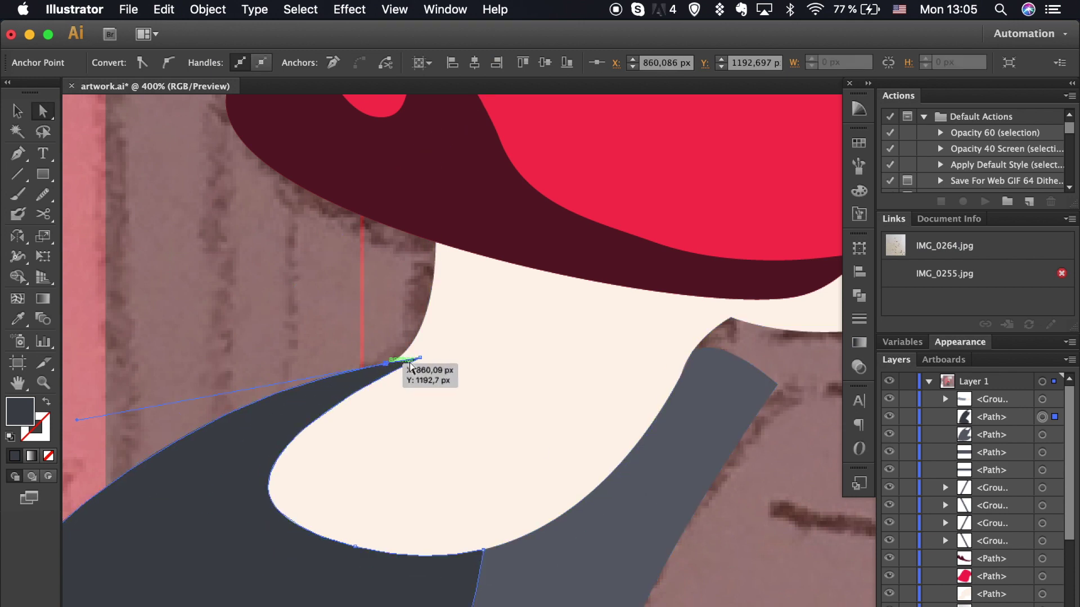
Align both collar paths' anchors onto the cream neck edge at the join.
left_click(340, 416)
left_click_drag(415, 362, 392, 366)
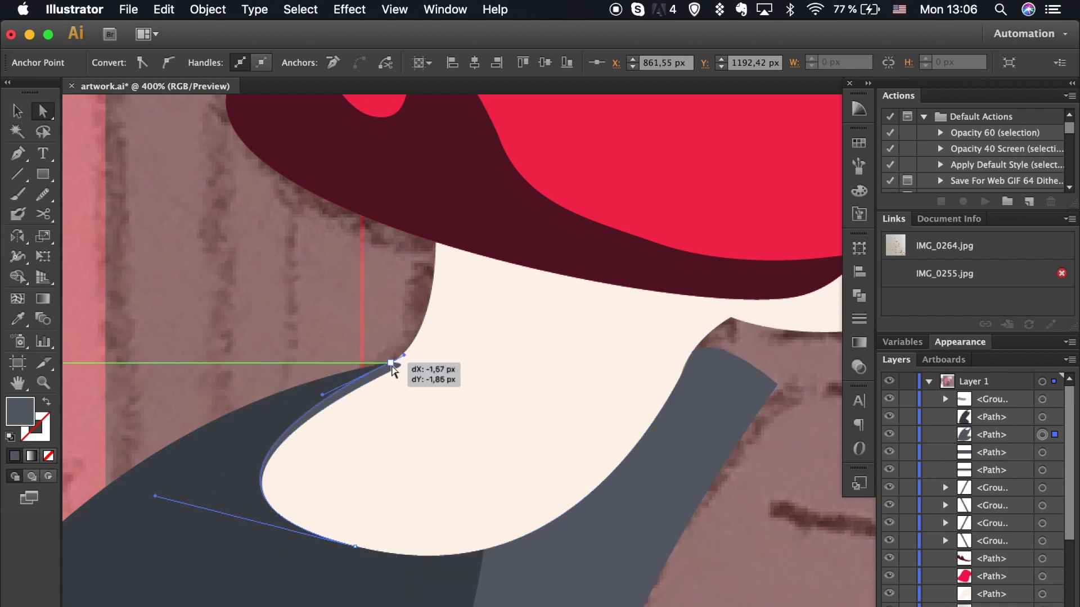
left_click_drag(393, 366, 393, 366)
left_click(350, 351)
key("super+equal")
key("super+equal")
key("super+equal")
left_click_drag(400, 451, 410, 453)
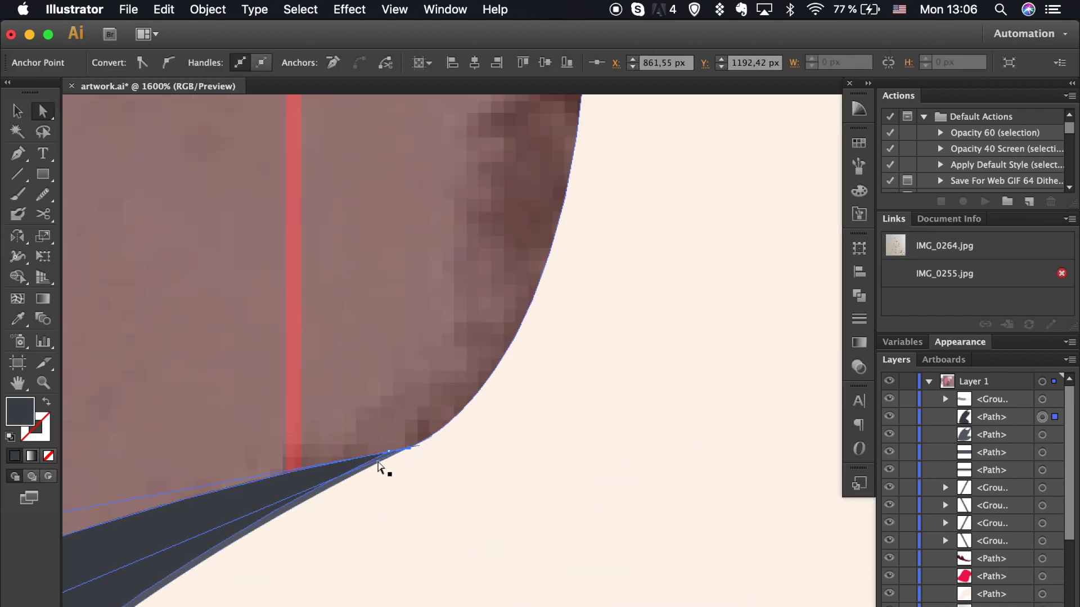
left_click(434, 439)
mouse_move(410, 453)
left_mouse_down()
mouse_move(392, 458)
mouse_move(408, 459)
left_mouse_up()
left_click(410, 494)
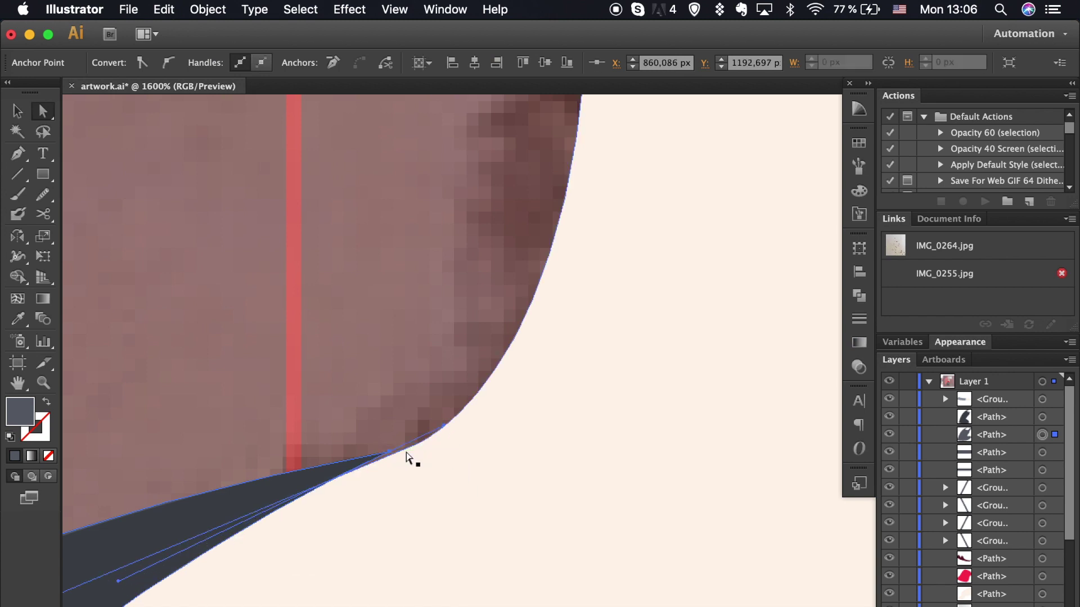
left_click(410, 453)
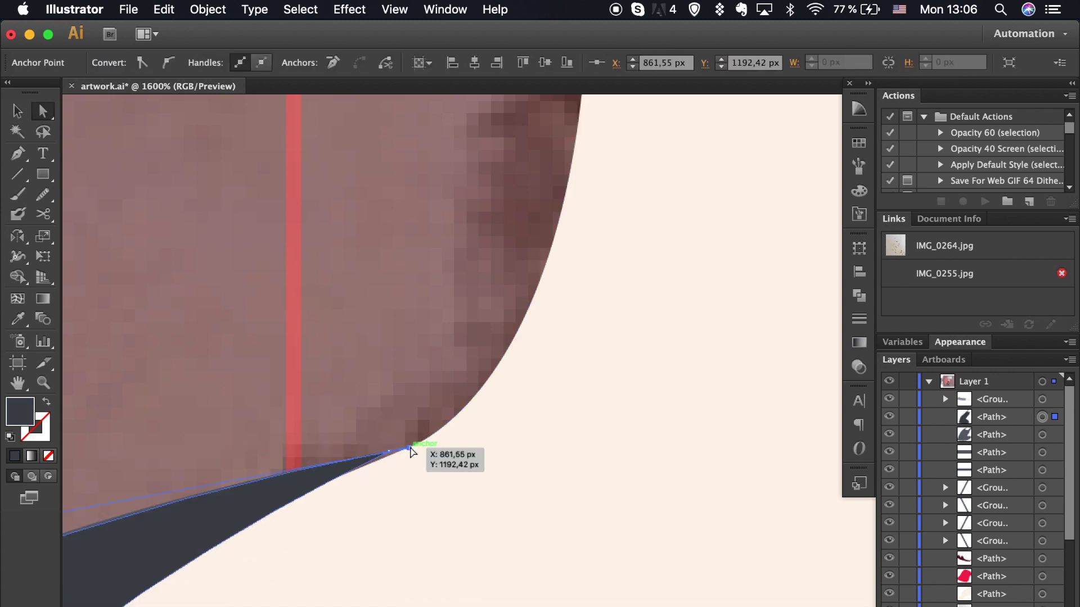
left_click(390, 457)
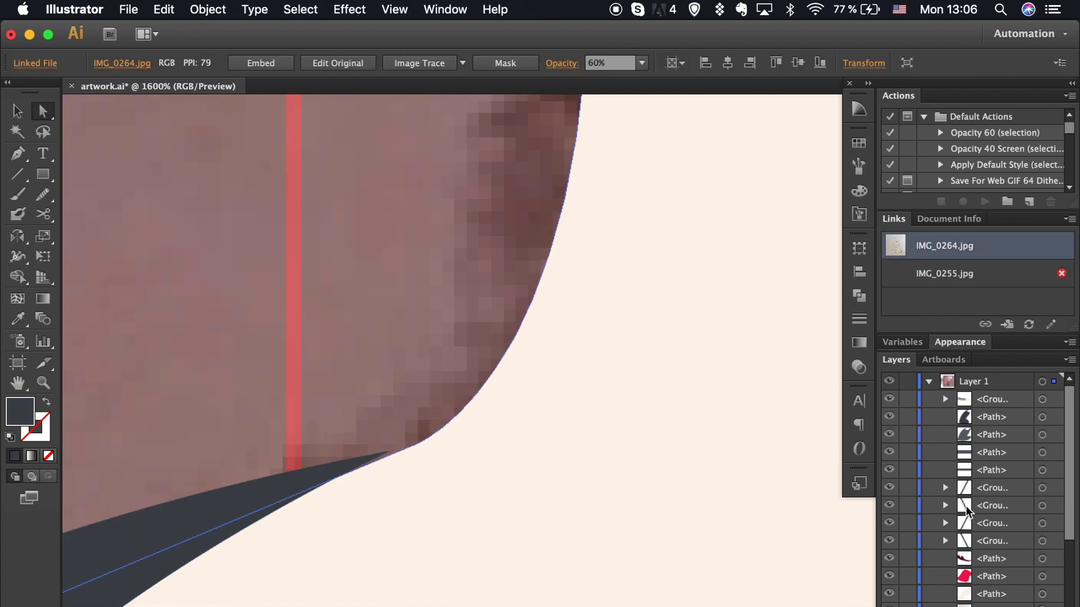
Check the cream neck shape's anchors and zoom back out to the whole figure.
scroll(988, 474, "down", 5)
left_click(545, 438)
left_click(392, 461)
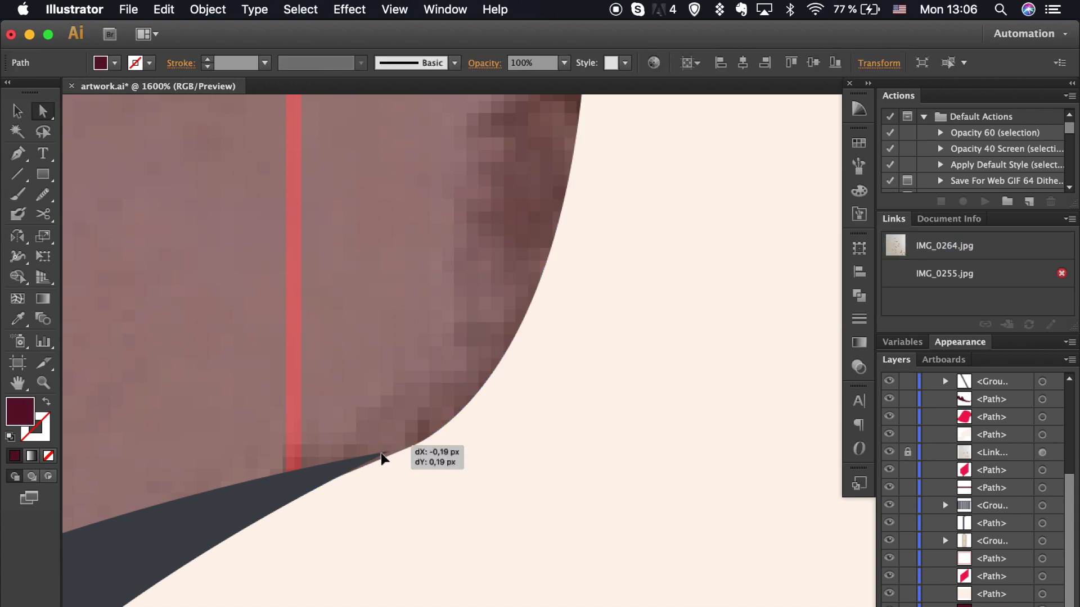
key("ctrl+minus")
left_click(483, 417)
key("ctrl+plus")
key("ctrl+minus")
key("ctrl+0")
key("ctrl+plus")
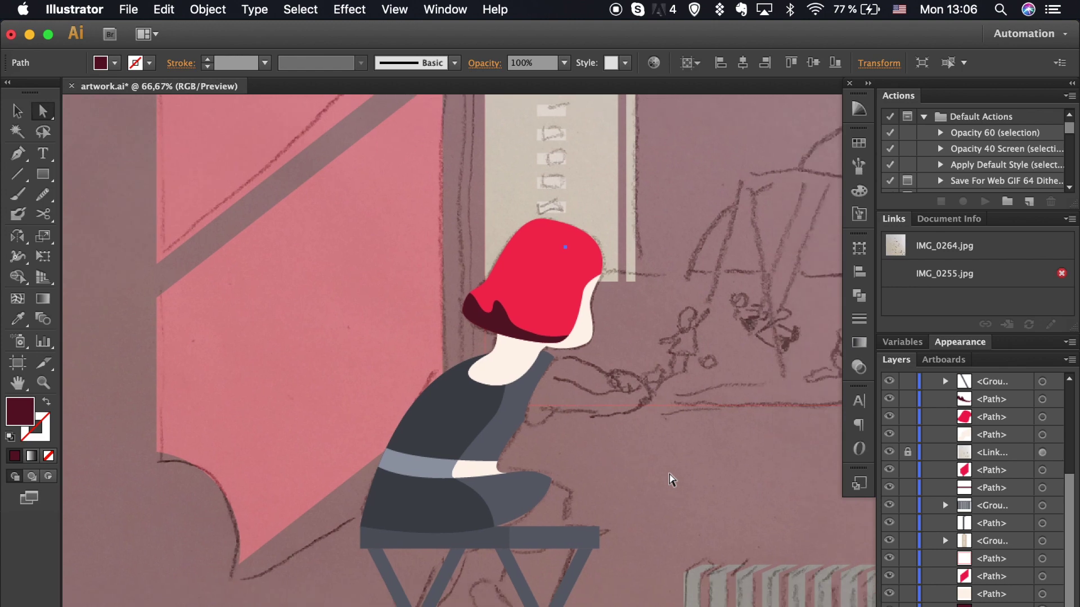
Draw a closed face-patch shape with the Pen tool below the red hair.
left_click(374, 309)
key("ctrl+shift+a")
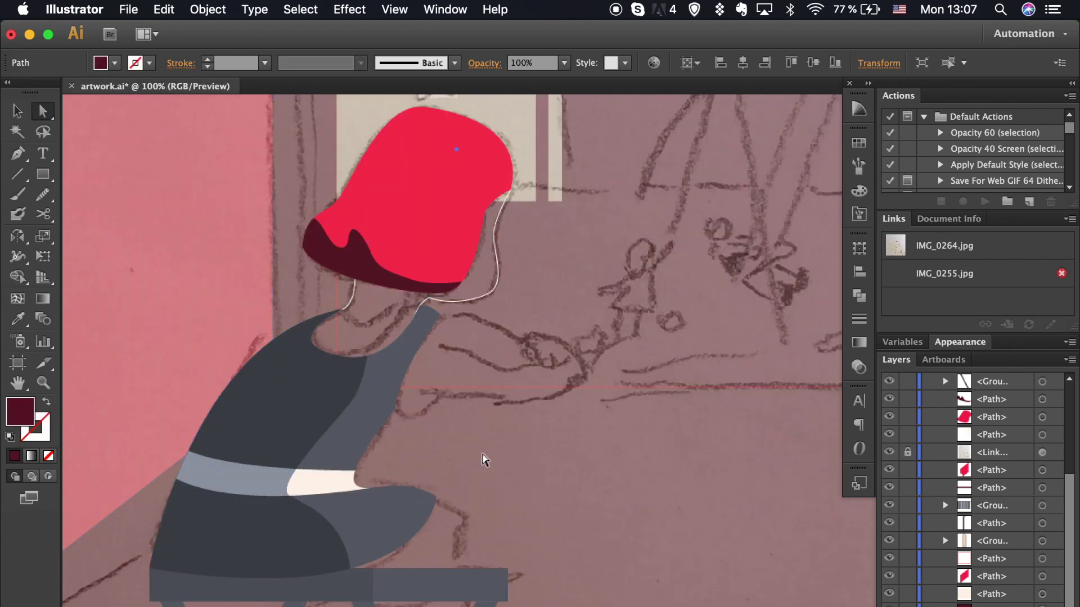
key("p")
key("ctrl+plus")
left_click(233, 274)
left_click_drag(264, 299, 325, 295)
left_click(348, 231)
left_click(231, 182)
Fill the face patch with beige #d7c8b5 and send it backward behind the hair.
key("ctrl+minus")
key("ctrl+minus")
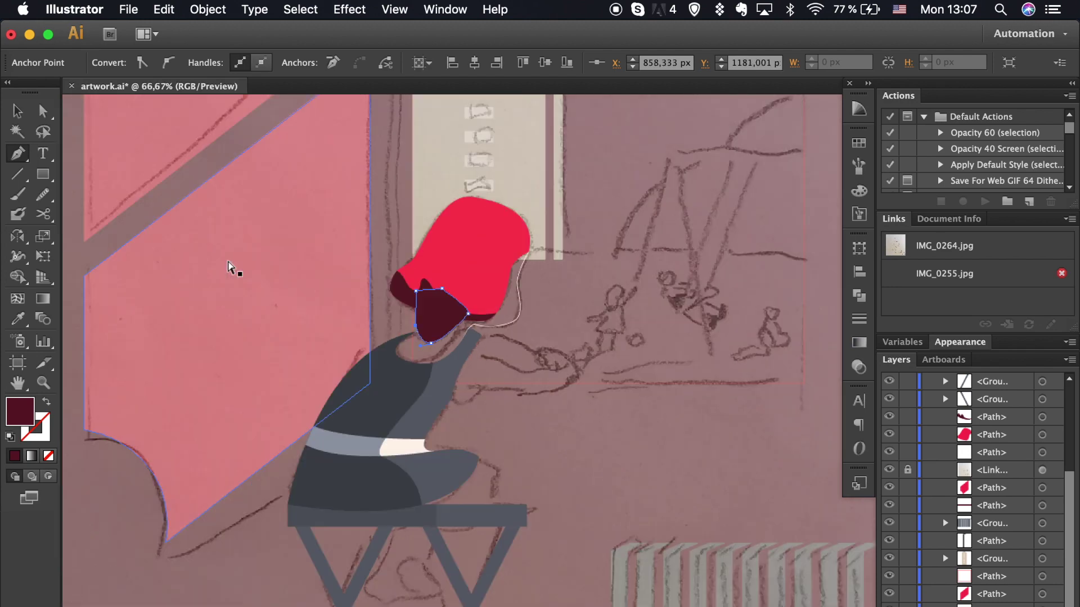
key("i")
key("ctrl+minus")
key("ctrl+minus")
left_click(208, 389)
key("v")
key("ctrl+1")
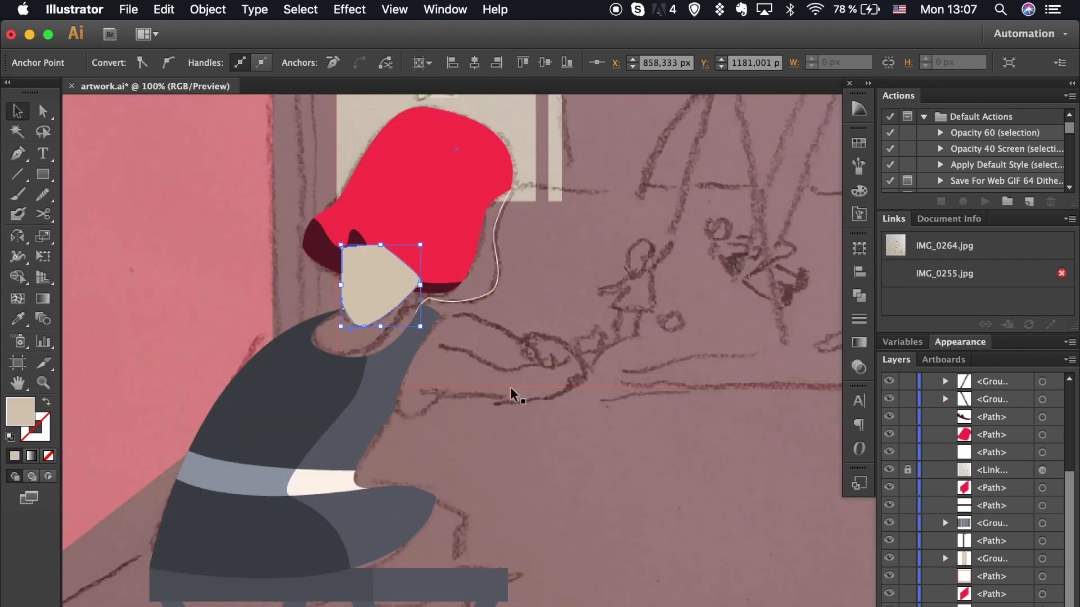
left_click(490, 304, "shift")
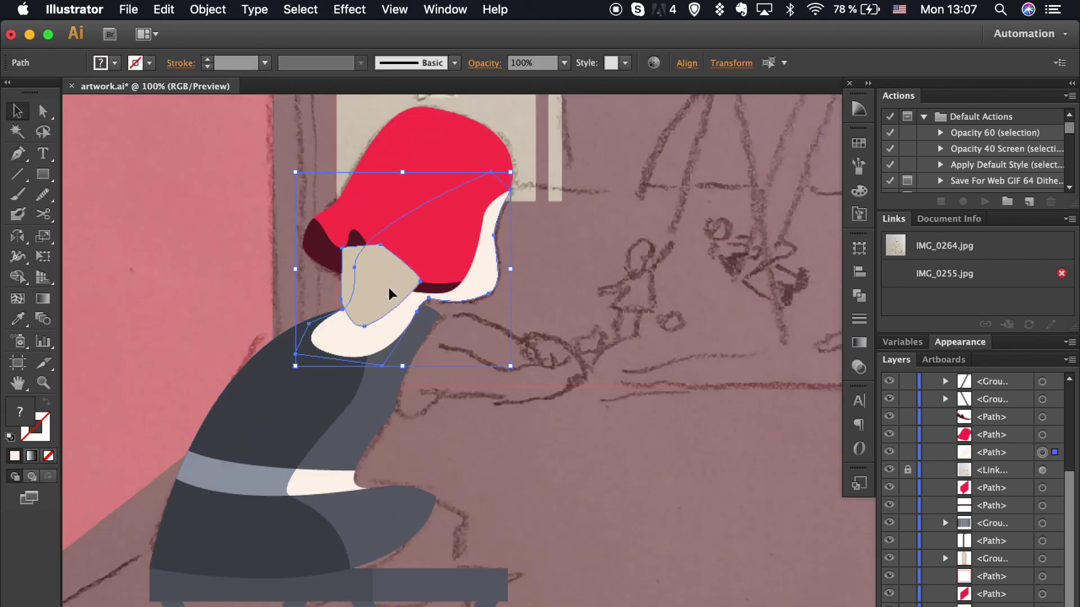
key("a")
left_click(391, 315)
key("ctrl+bracketleft")
key("ctrl+bracketleft")
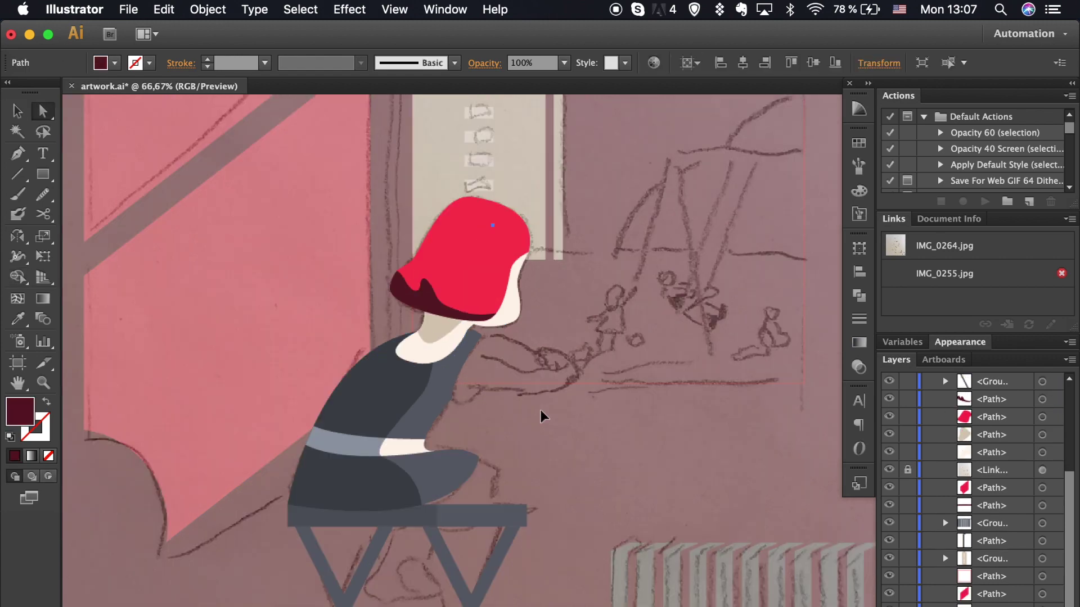
key("ctrl+0")
key("ctrl+equal")
key("ctrl+equal")
key("ctrl+equal")
Trace a cream thigh on the stool seat and send it behind the dark dress.
key("p")
scroll(534, 410, "down", 5)
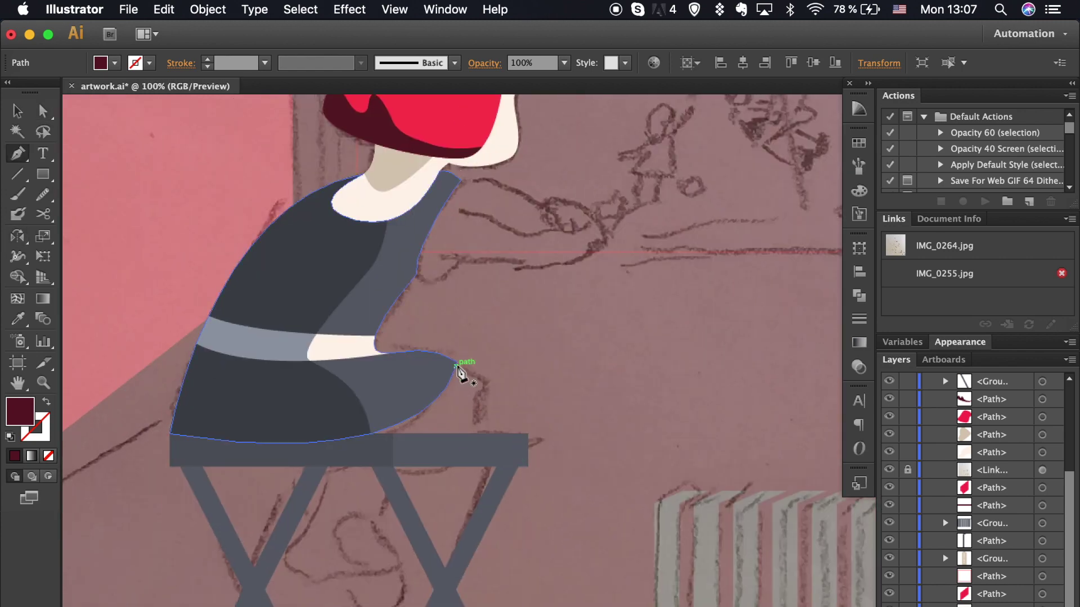
left_click(456, 367)
left_click_drag(470, 449, 429, 487)
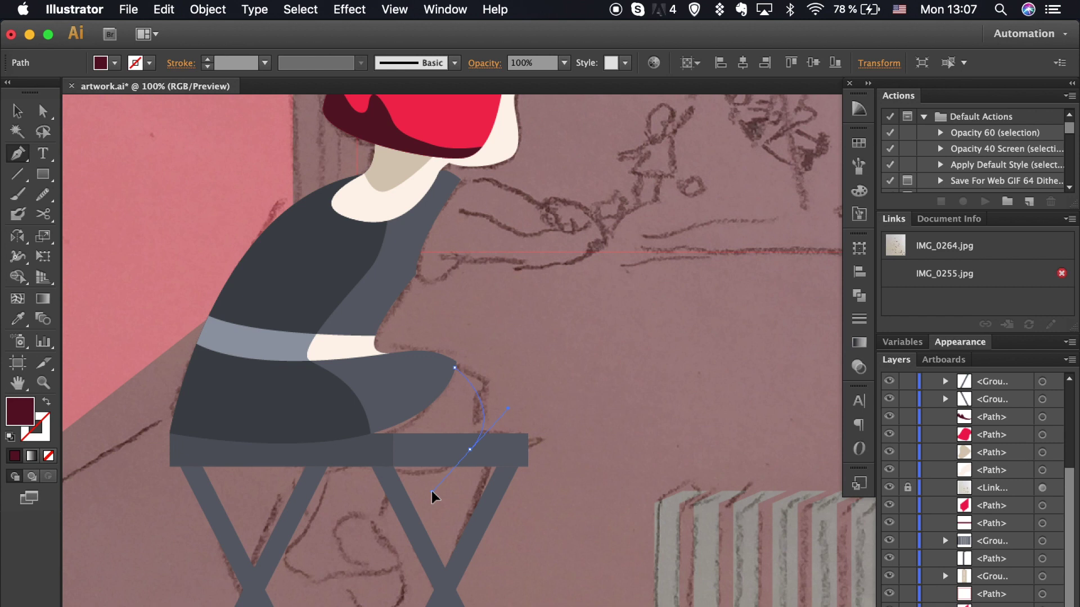
key("ctrl+z")
left_click(471, 450)
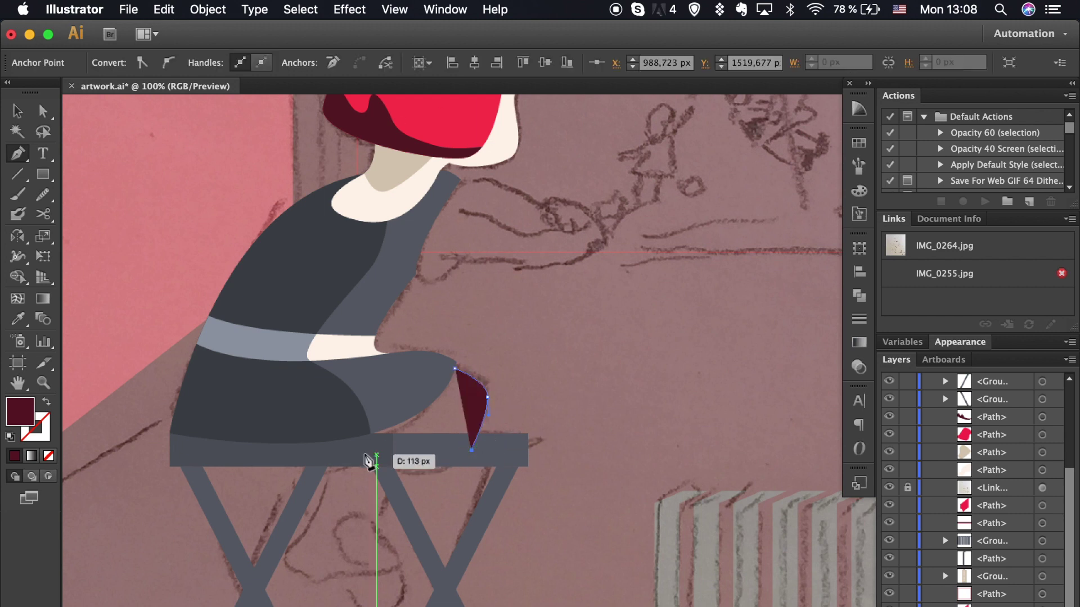
left_click(352, 449)
left_click(339, 404)
left_click(455, 369)
key("i")
left_click(386, 202)
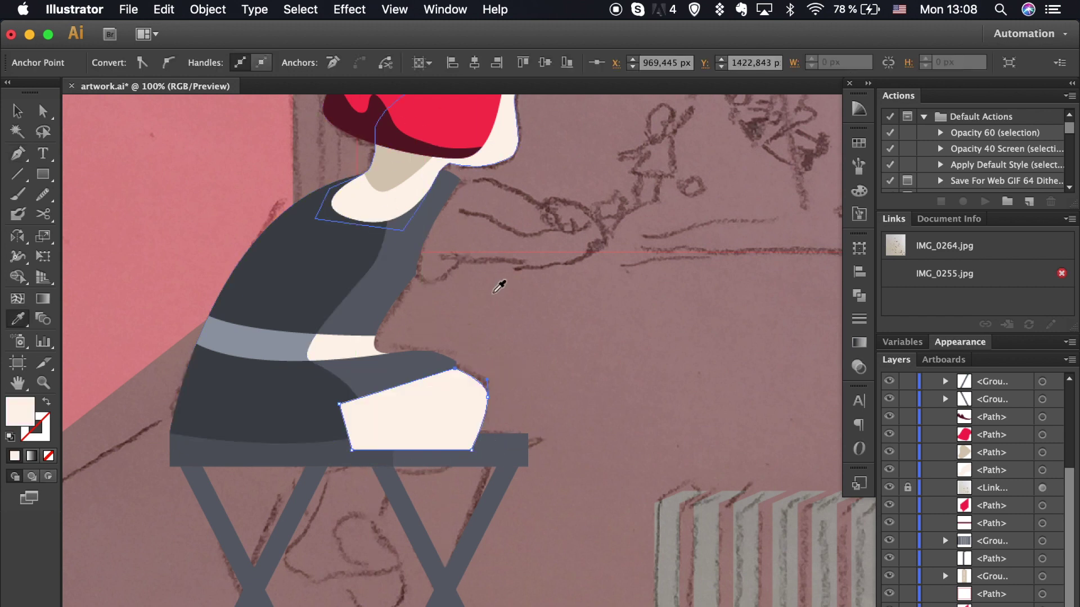
key("ctrl+bracketleft")
key("ctrl+bracketleft")
Draw a shadow shape under the knee filled with the tan neck colour.
key("p")
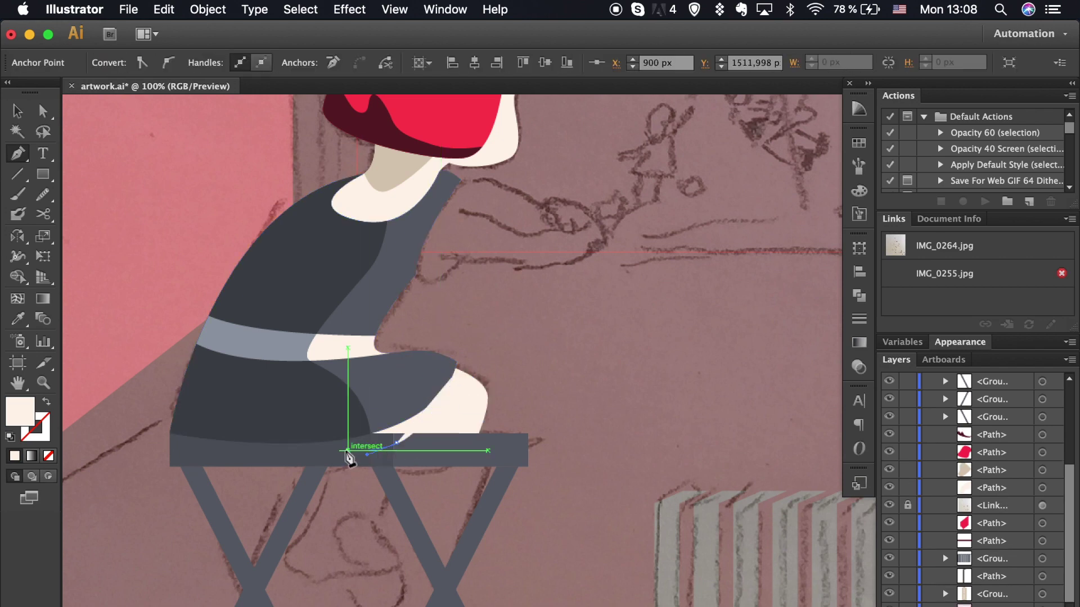
left_click_drag(346, 450, 397, 445)
left_click(389, 398)
key("i")
left_click(402, 171)
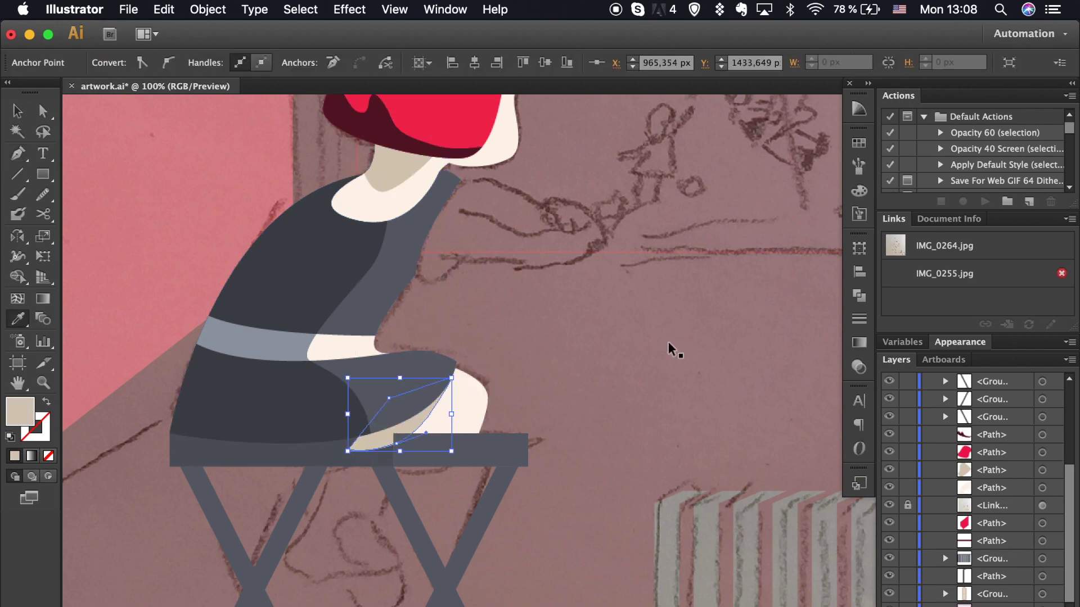
Make the dress's knee anchor smooth and round its curve over the thigh.
key("v")
scroll(668, 489, "up", 3)
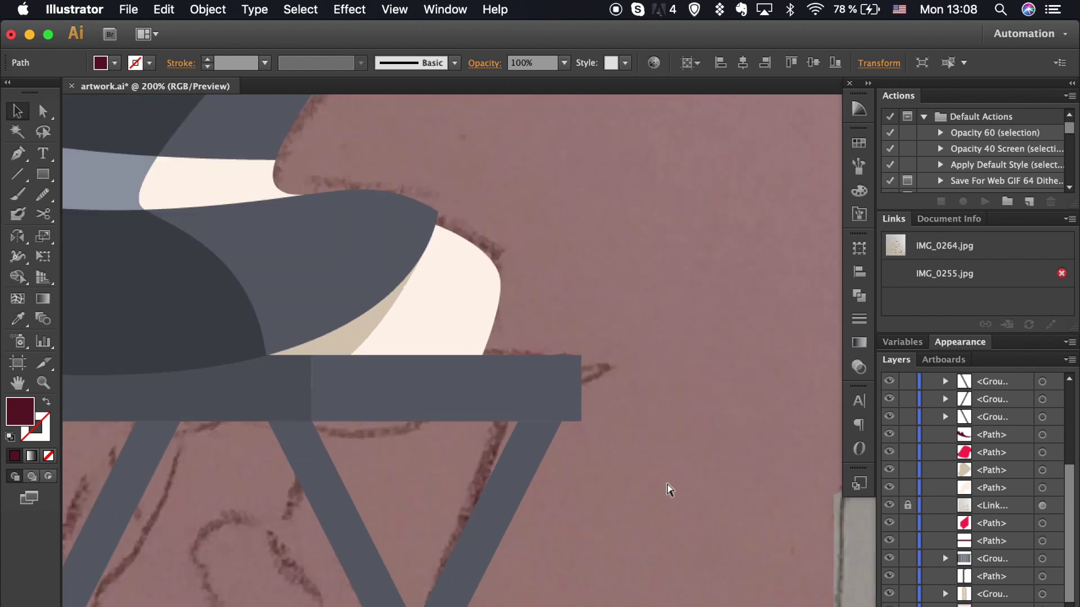
key("ctrl+equal")
key("ctrl+equal")
key("ctrl+equal")
key("a")
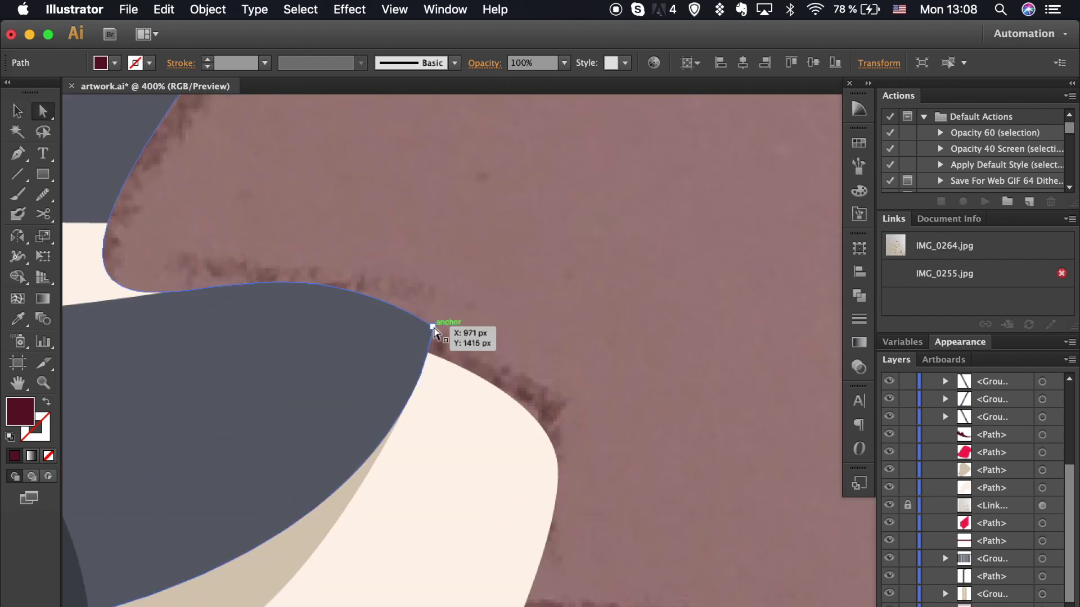
left_click(433, 327)
left_click(168, 65)
left_click_drag(373, 215, 463, 367)
left_click(559, 374)
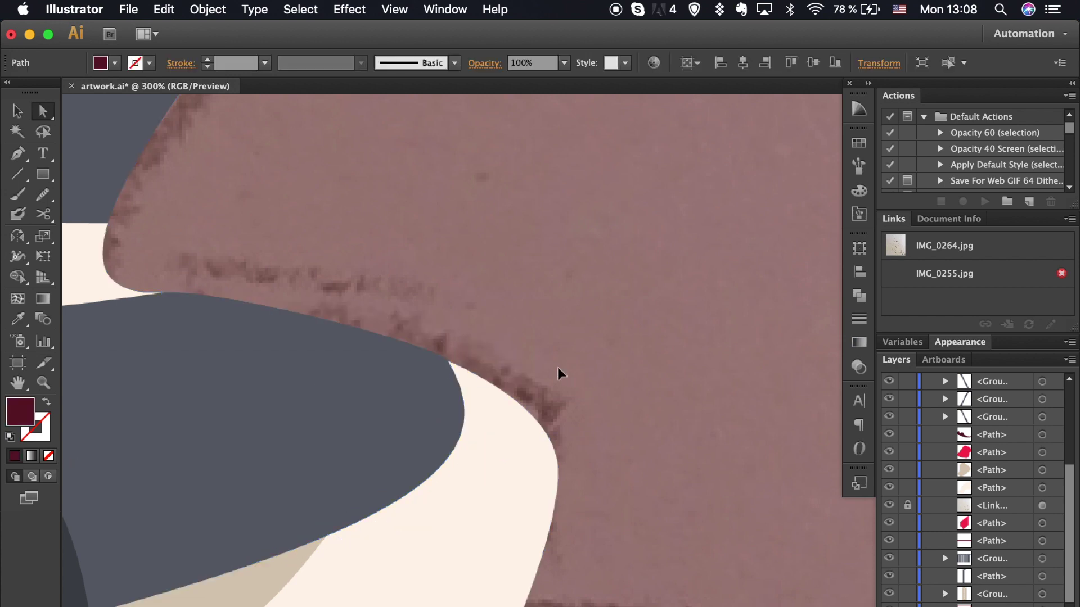
key("ctrl+1")
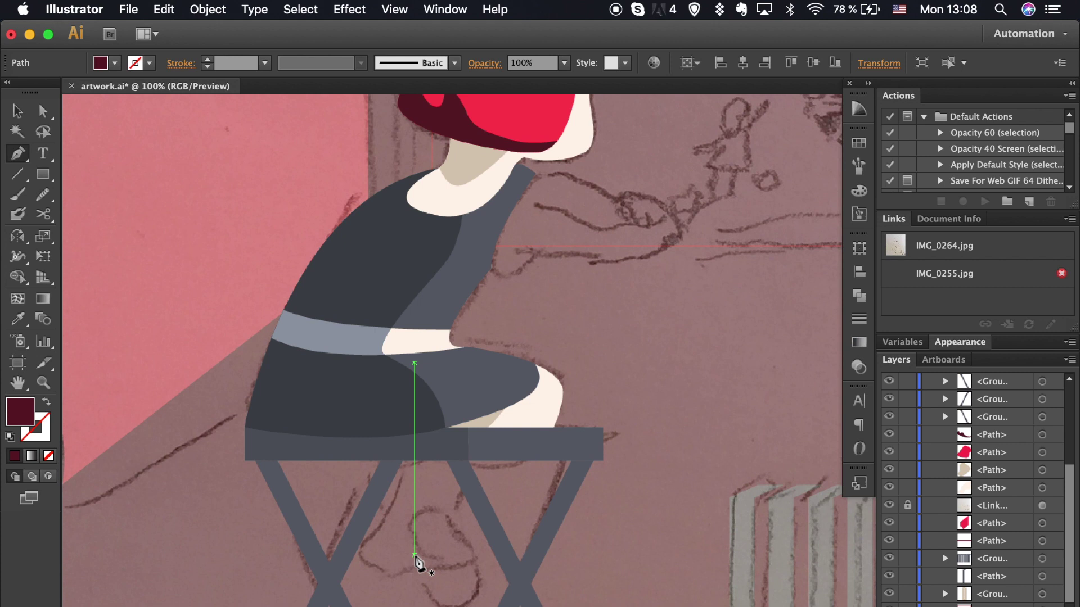
Draw a horizontal crossbar between the stool legs with a 20 pt stroke.
scroll(414, 559, "down", 3)
left_click(23, 175)
mouse_move(335, 536)
left_mouse_down()
mouse_move(521, 536)
mouse_move(325, 541)
left_mouse_up()
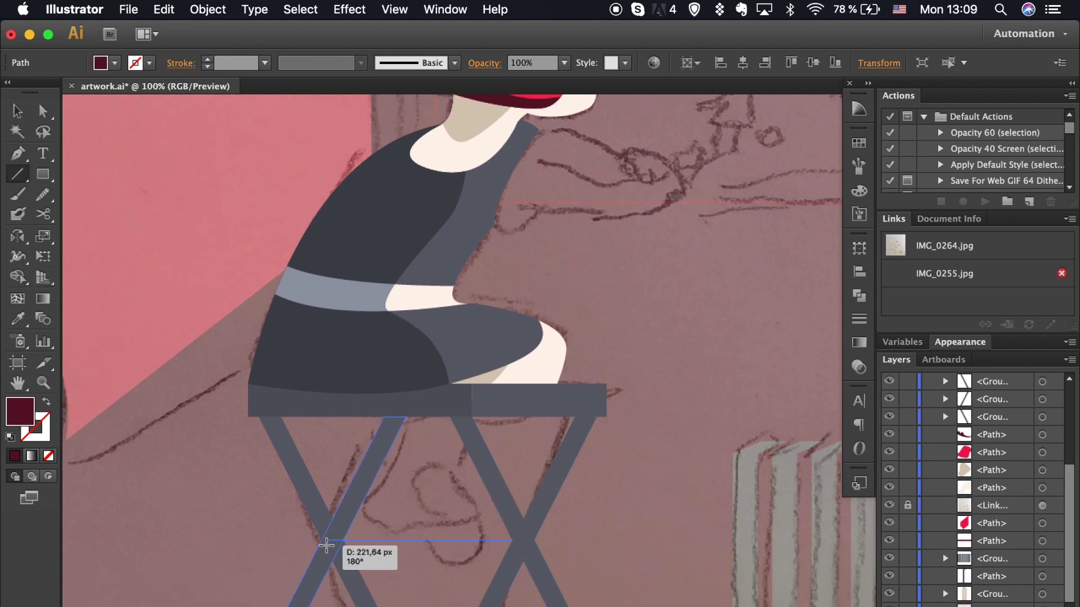
key("v")
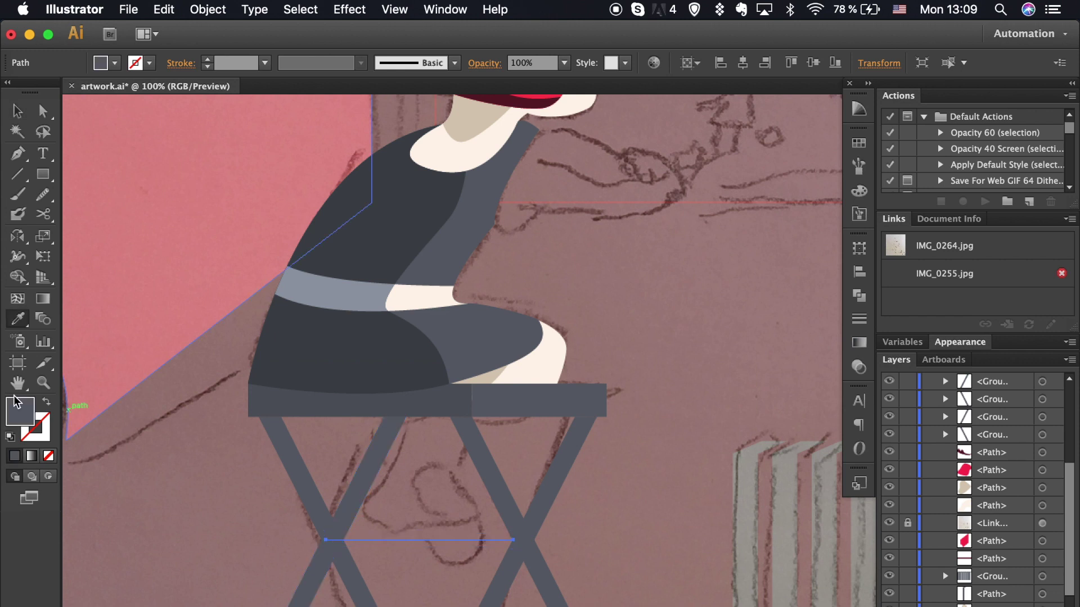
left_click(67, 407)
left_click(209, 59)
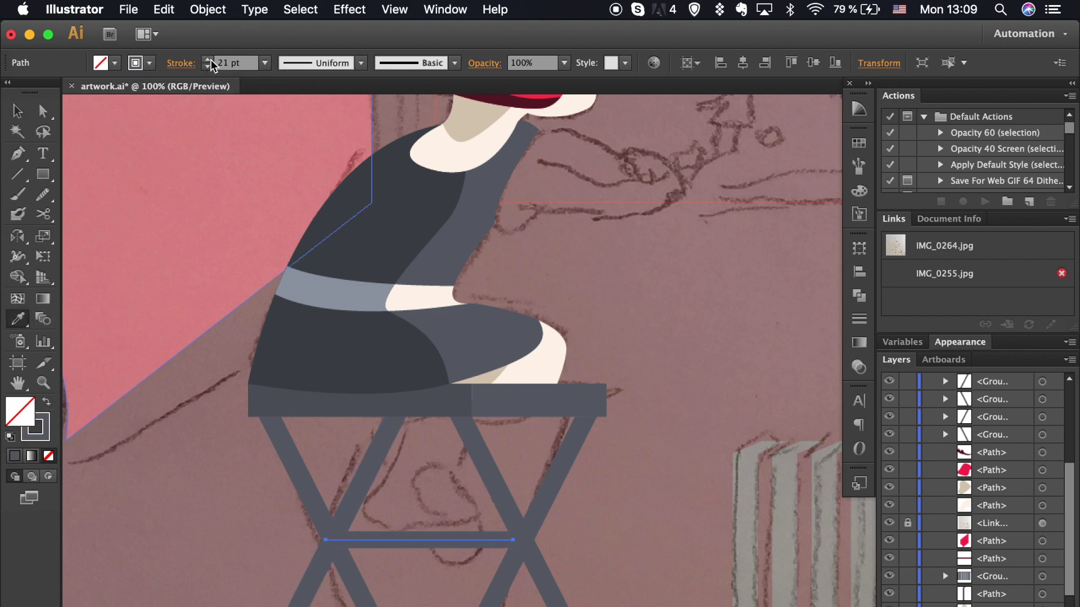
left_click(766, 434)
key("v")
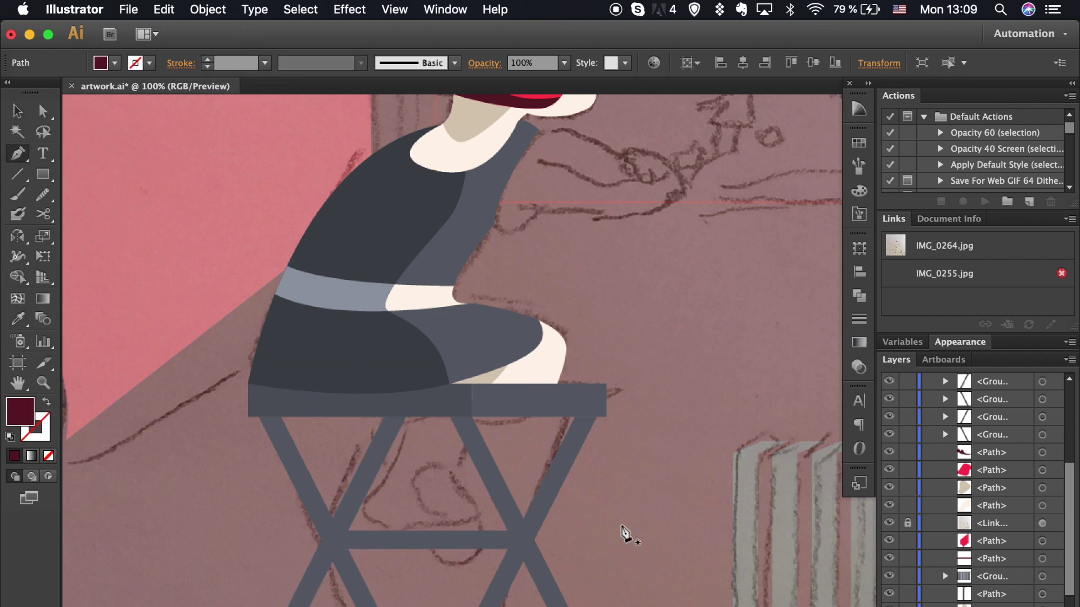
Bring the left seat piece to the front and adjust the right seat piece via Pathfinder.
key("v")
right_click(417, 406)
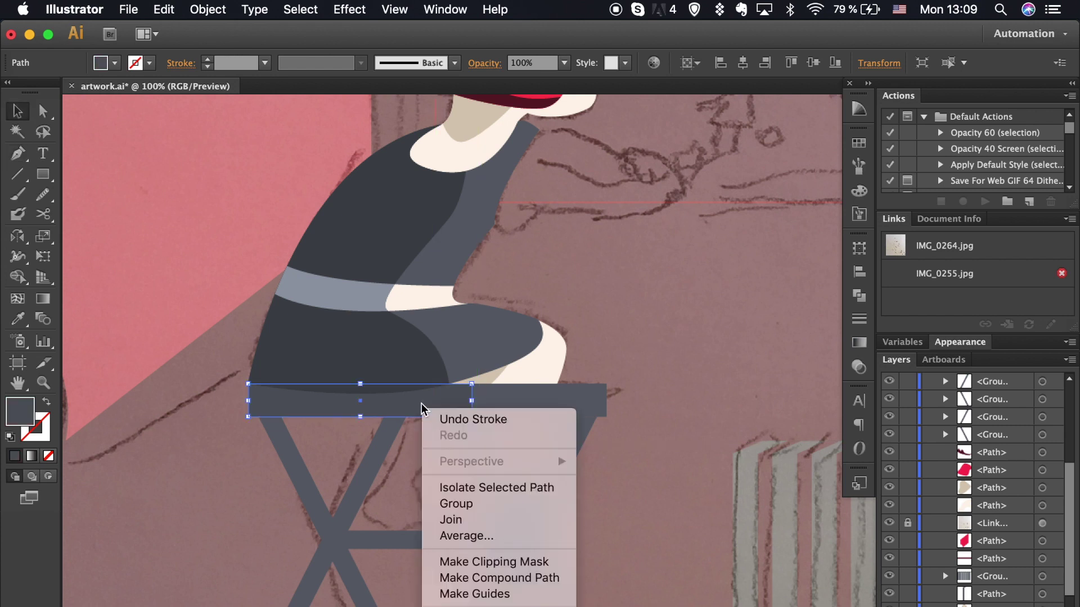
left_click(647, 578)
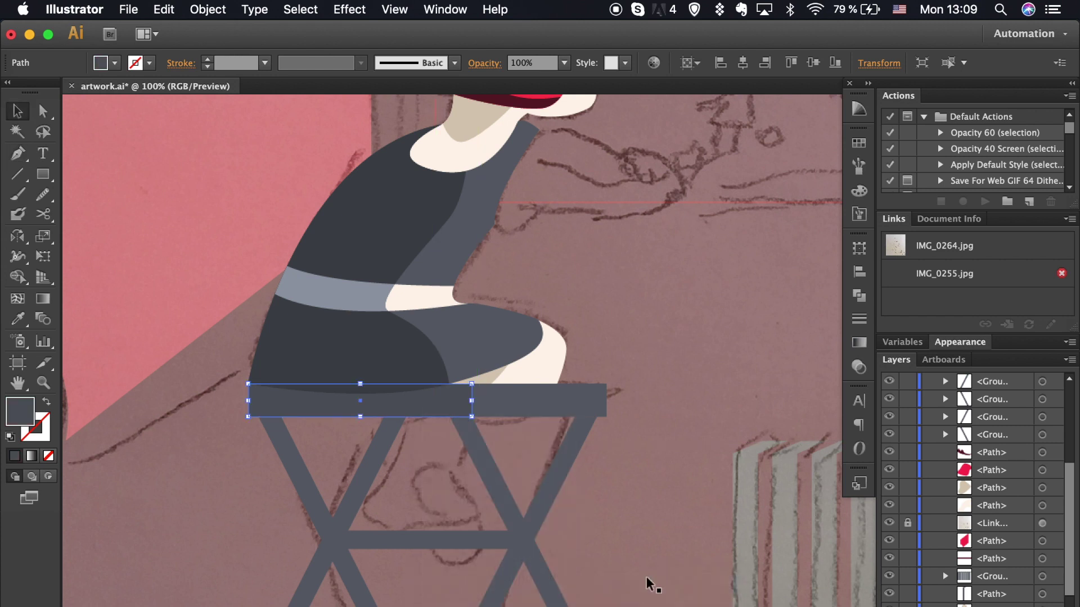
left_click(486, 403, "shift")
left_click(858, 295)
left_click(653, 273)
left_click(651, 492)
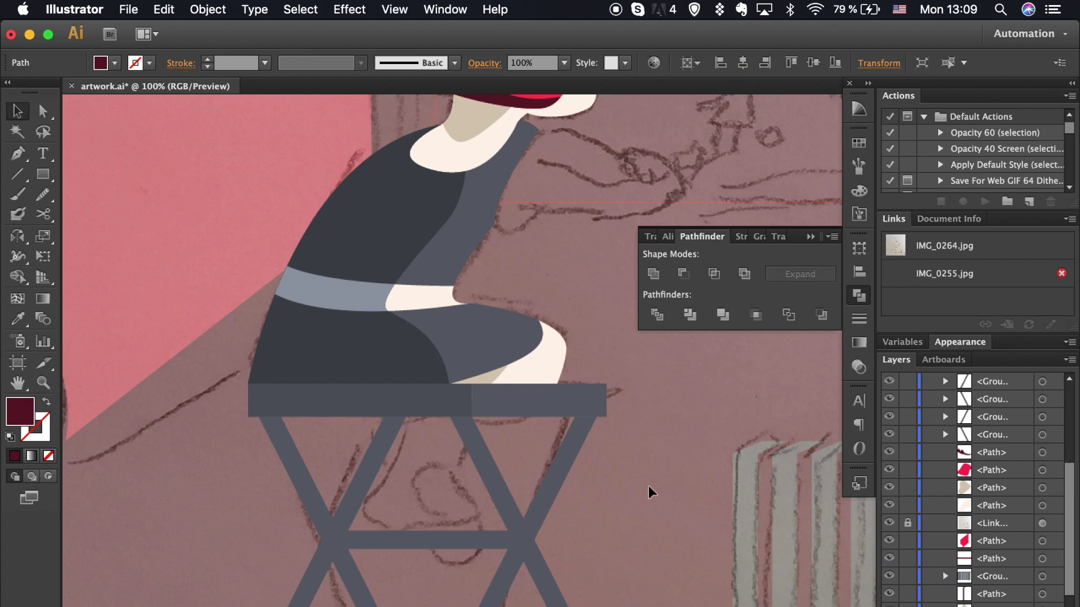
key("super+equal")
key("super+equal")
key("super+equal")
key("super+equal")
key("a")
scroll(308, 512, "left", 3)
left_click(340, 433)
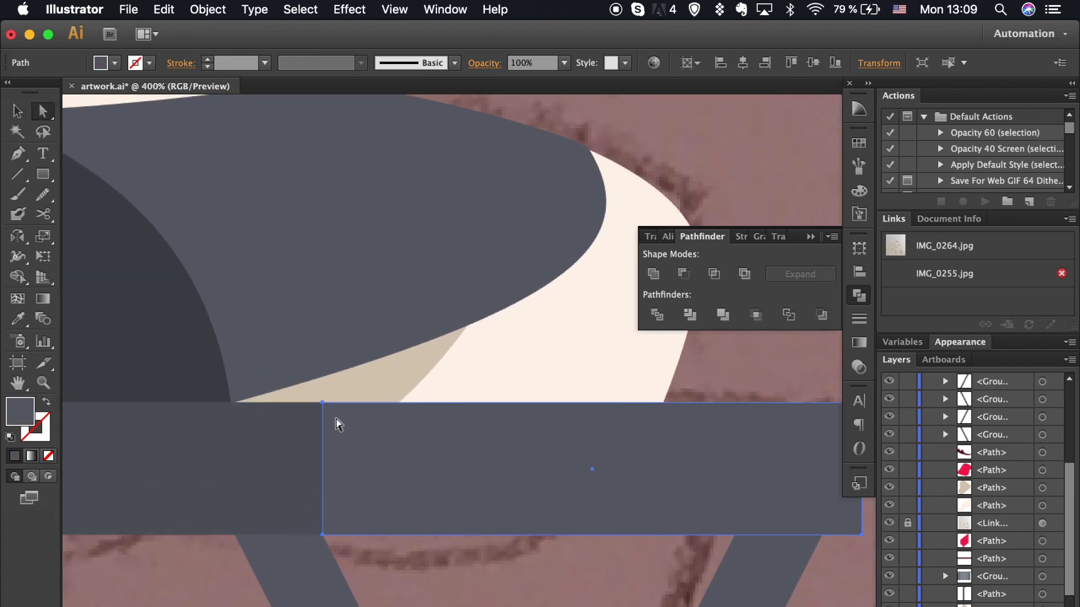
left_click(322, 534)
left_click(446, 590)
Start the lower-leg outline under the seat, curving down along the sketch.
key("super+minus")
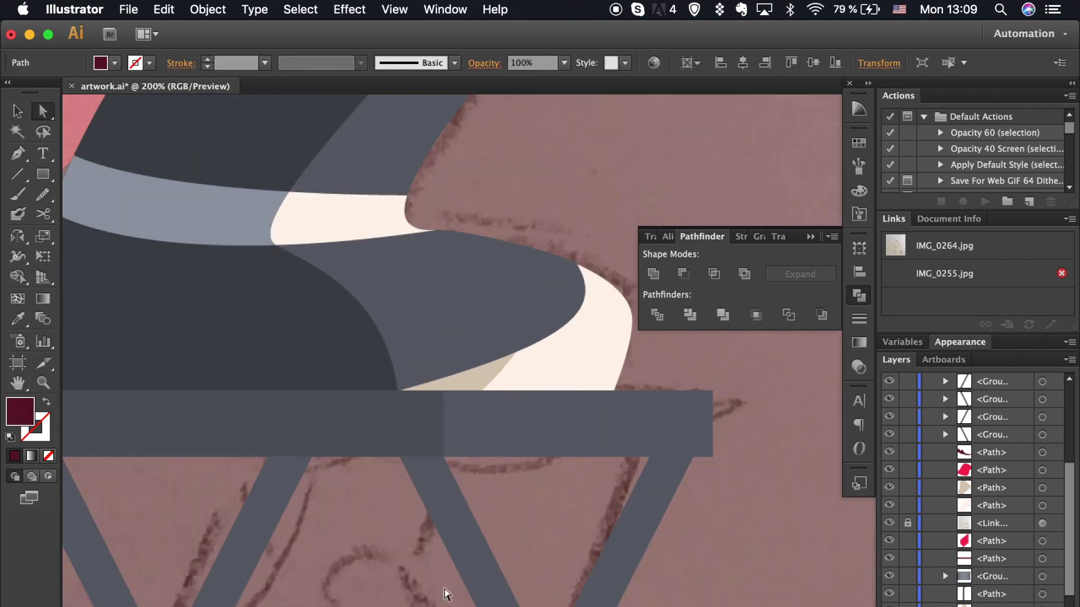
scroll(444, 593, "down", 4)
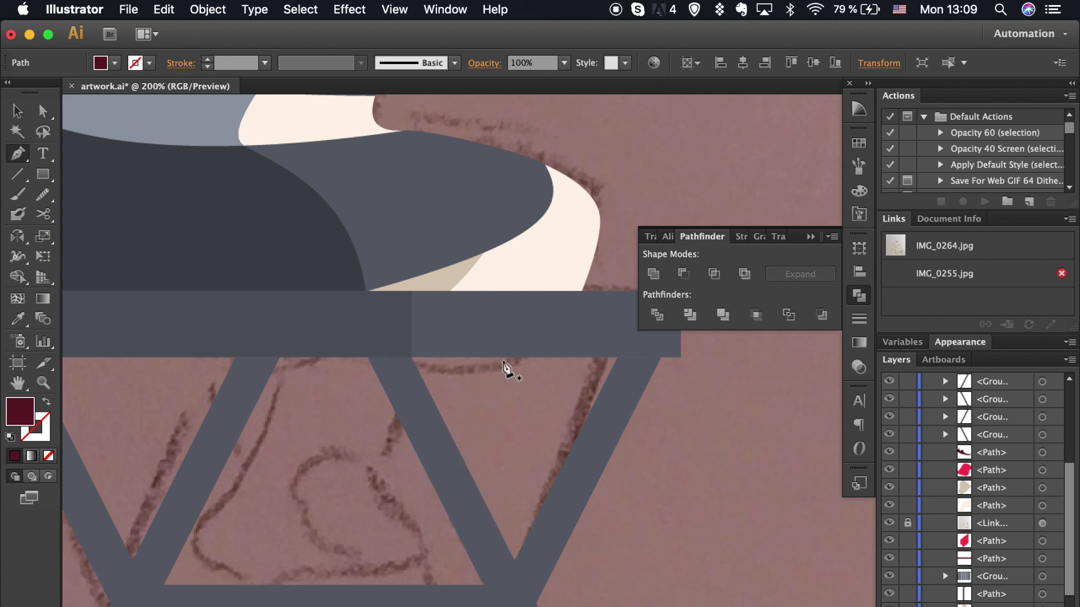
left_click(505, 357)
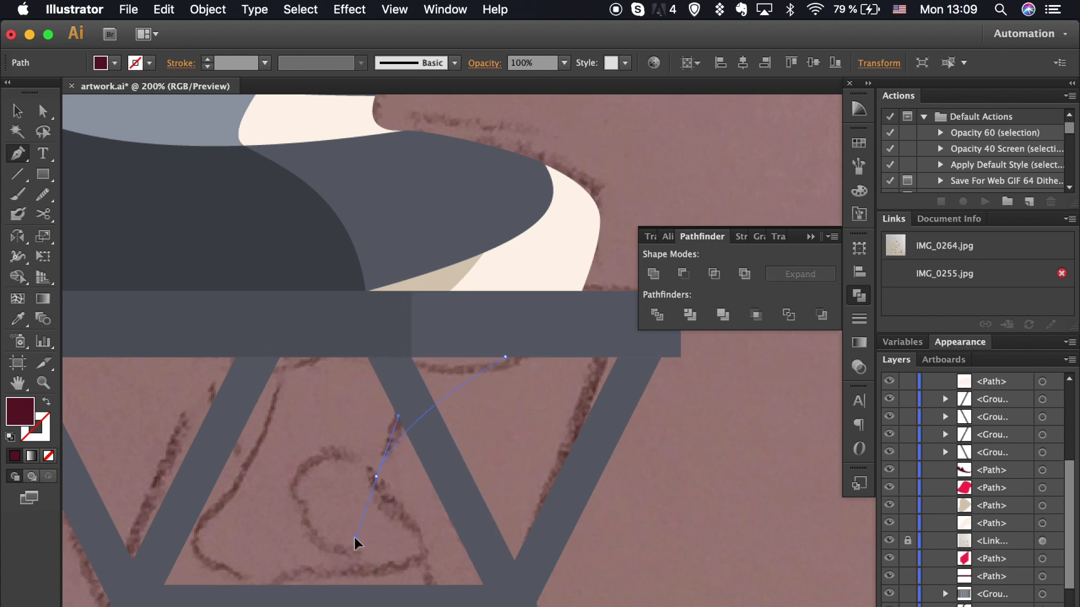
left_click_drag(355, 537, 354, 537)
scroll(387, 492, "down", 3)
Trace the lower leg outline around the heel and up its left side.
left_click_drag(443, 548, 410, 604)
key("cmd+z")
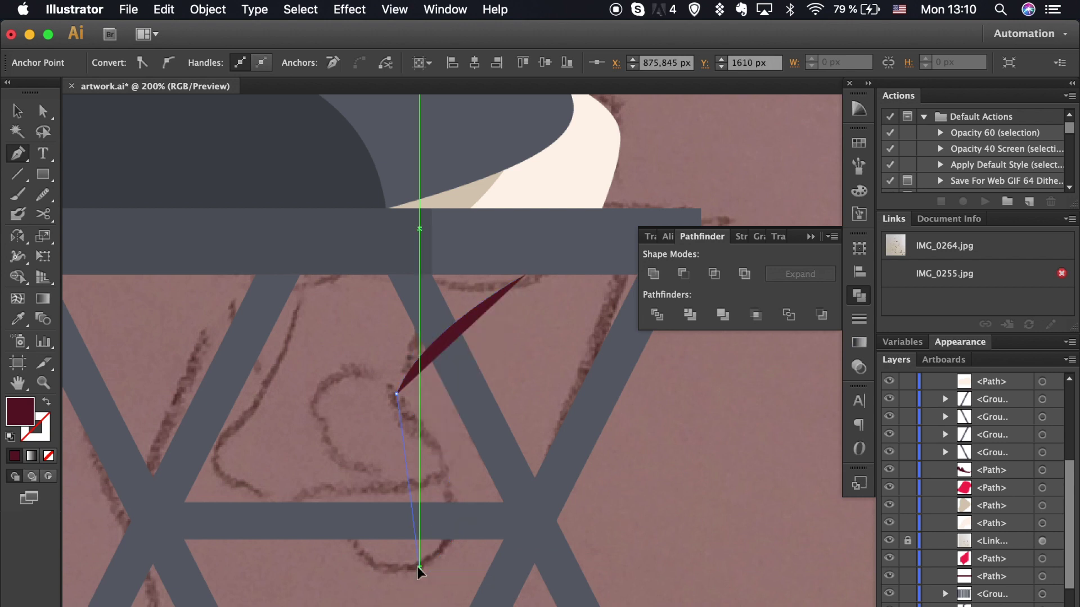
left_click_drag(324, 595, 326, 592)
left_click(325, 498)
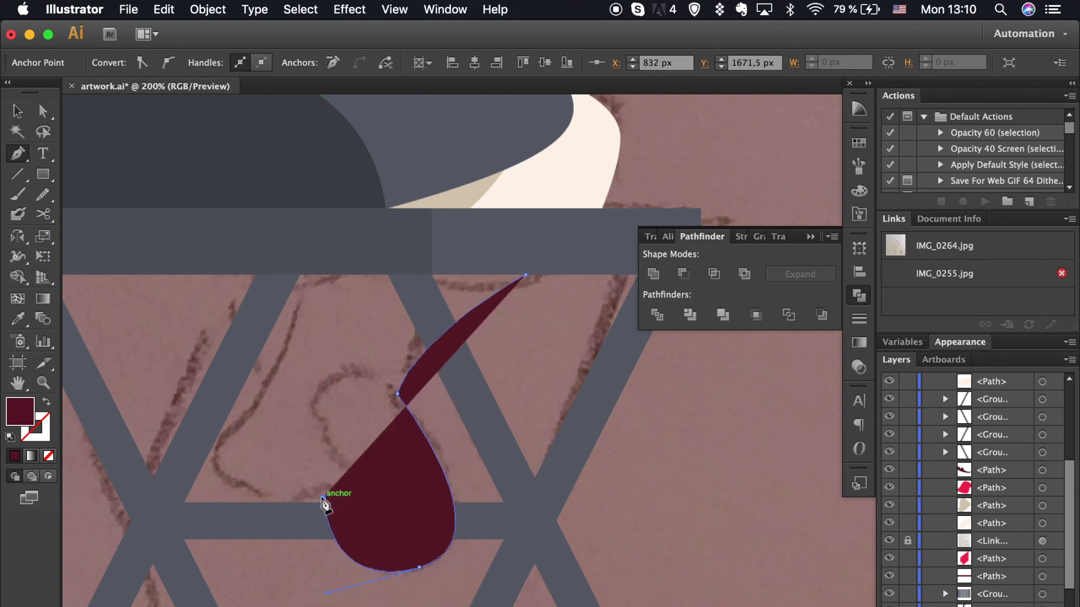
left_click_drag(241, 488, 254, 495)
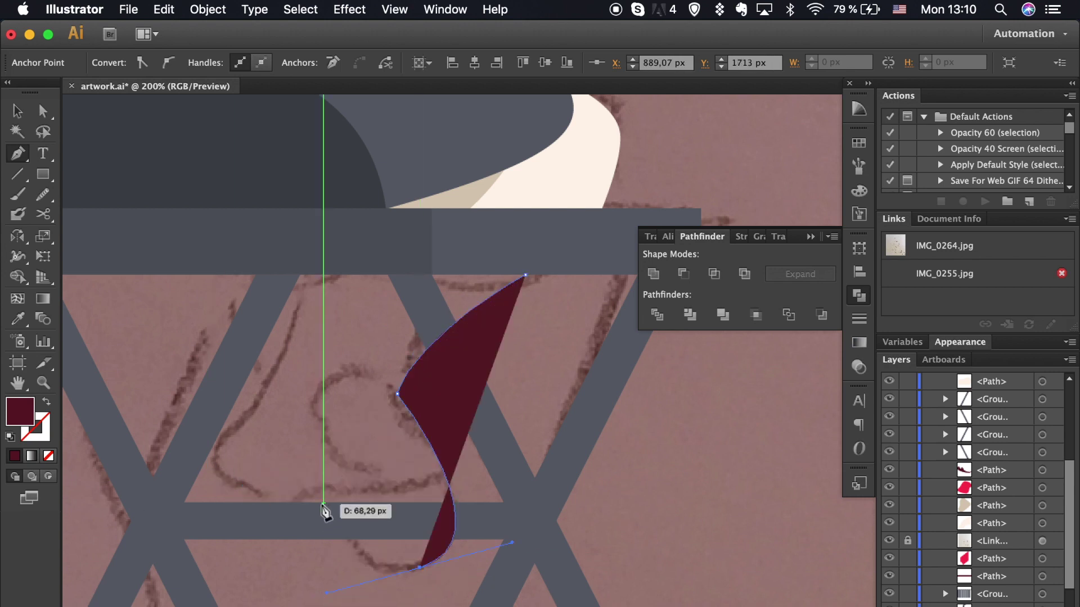
left_click_drag(218, 449, 311, 258)
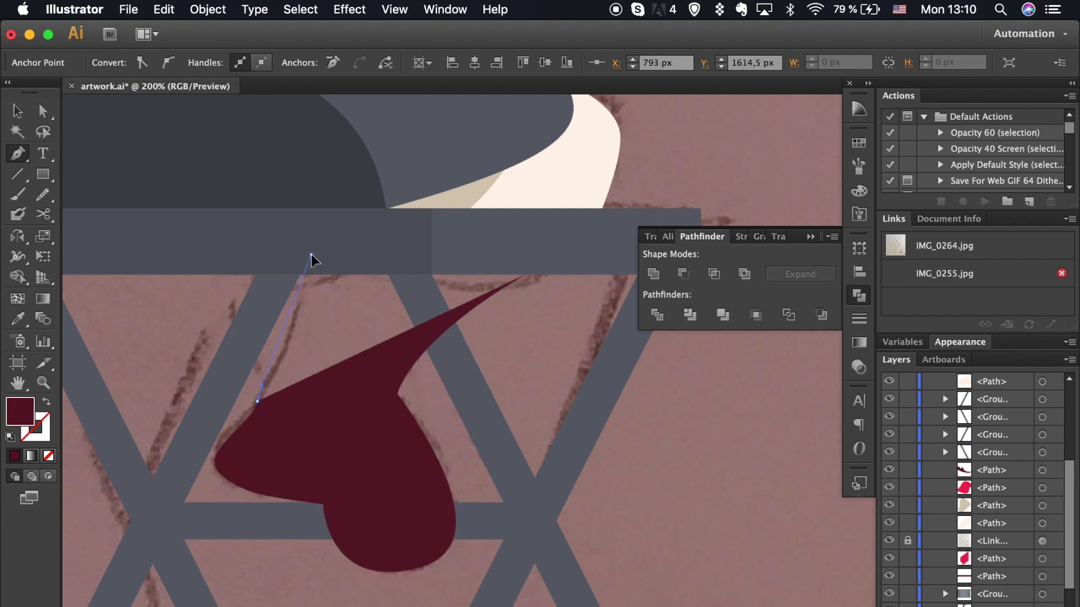
key("ctrl+z")
key("ctrl+z")
key("ctrl+z")
key("ctrl+z")
key("ctrl+z")
key("ctrl+z")
key("ctrl+z")
Extend the outline up the leg's left edge to under the seat and close it.
left_click_drag(264, 493, 216, 458)
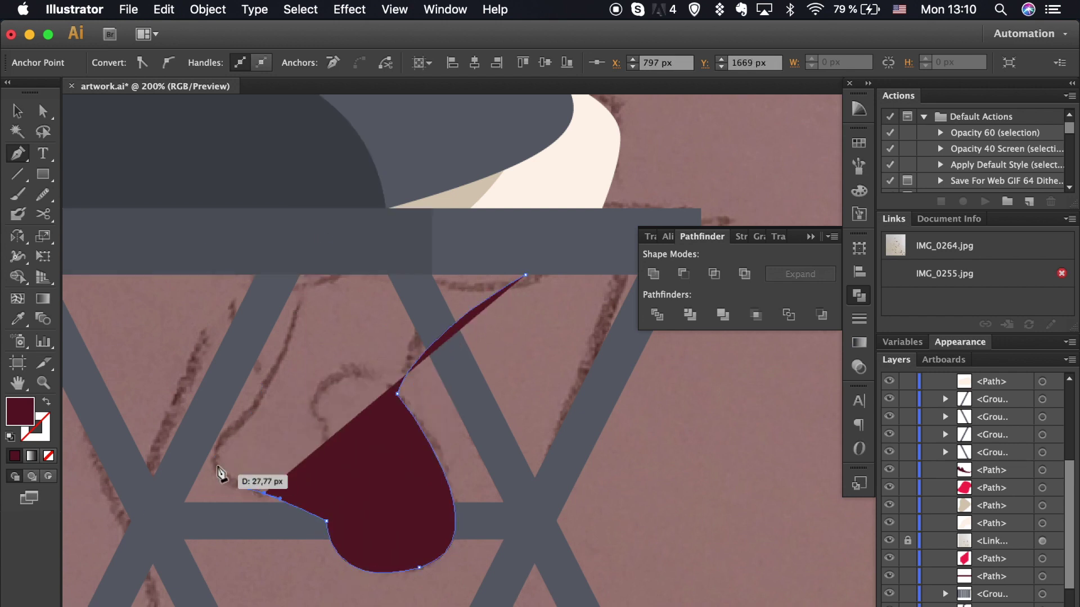
left_click(215, 441)
left_click_drag(308, 266, 320, 215)
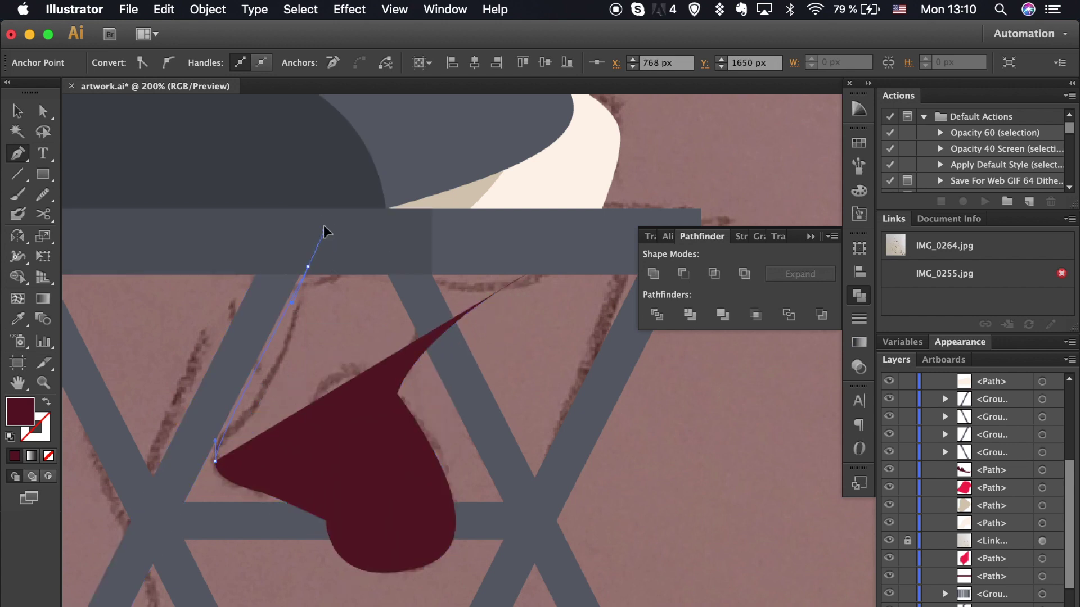
key("ctrl+z")
left_click(274, 369)
left_click(300, 250)
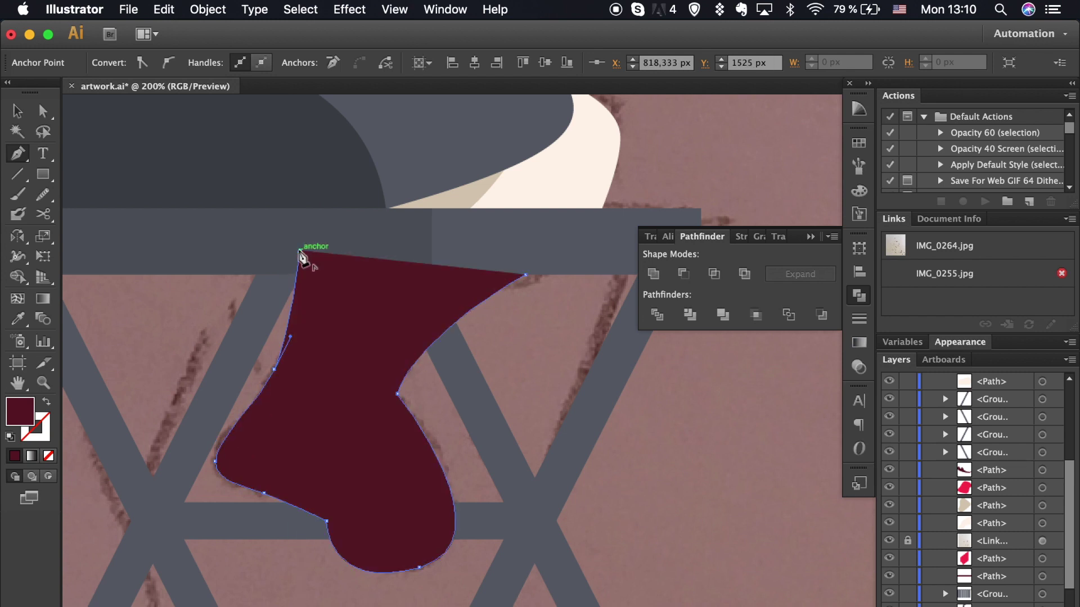
left_click(508, 234)
Fill the leg with the cream skin colour and send it behind the stool bars.
key("i")
left_click(556, 180)
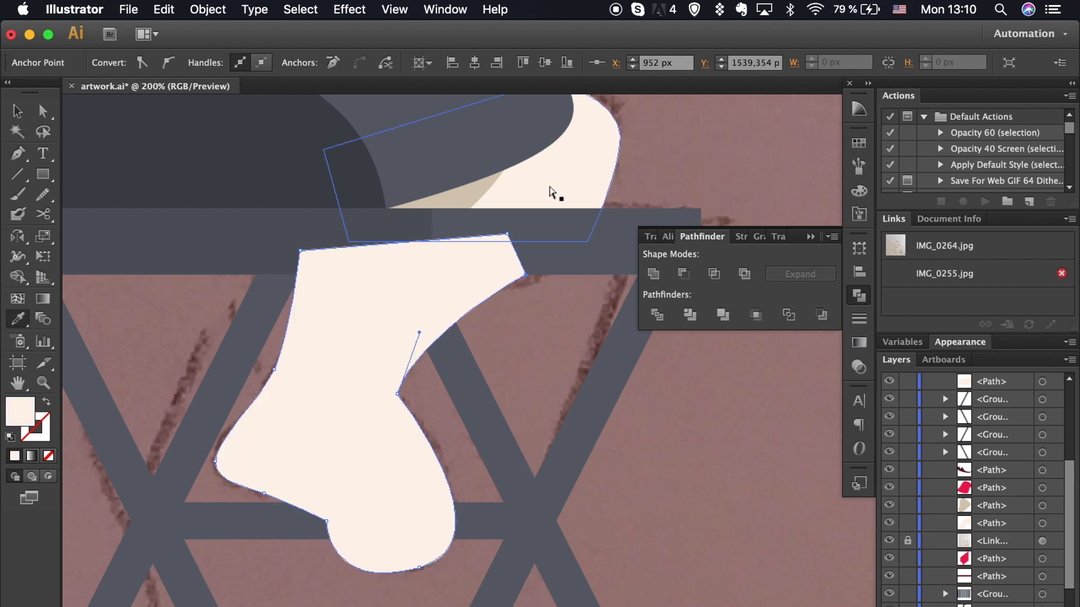
key("ctrl+bracketleft")
key("ctrl+bracketleft")
key("ctrl+bracketleft")
key("ctrl+bracketleft")
key("ctrl+bracketleft")
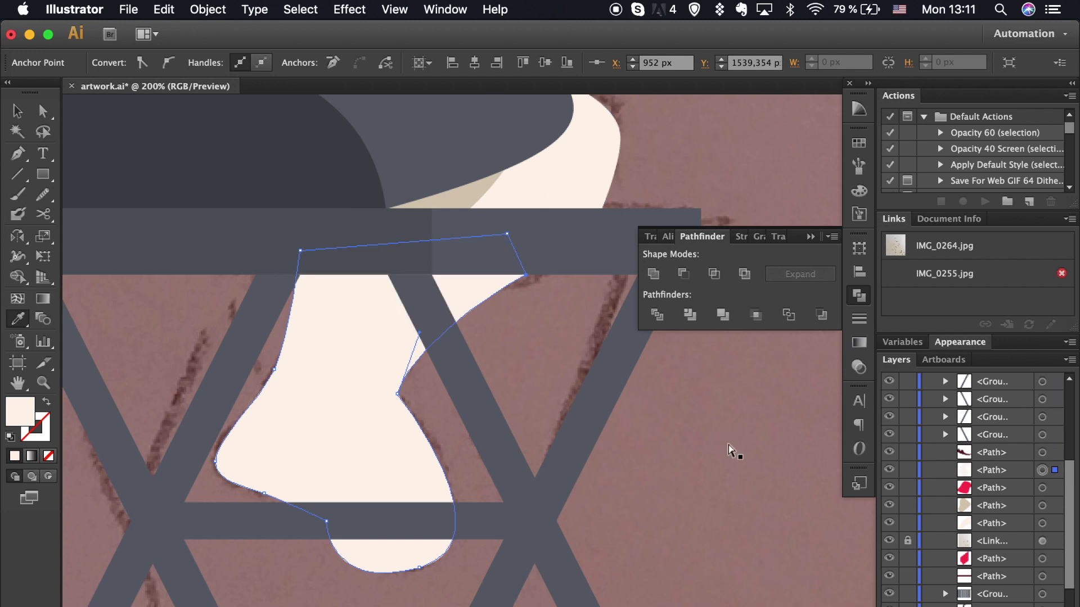
key("v")
left_click(678, 559)
key("p")
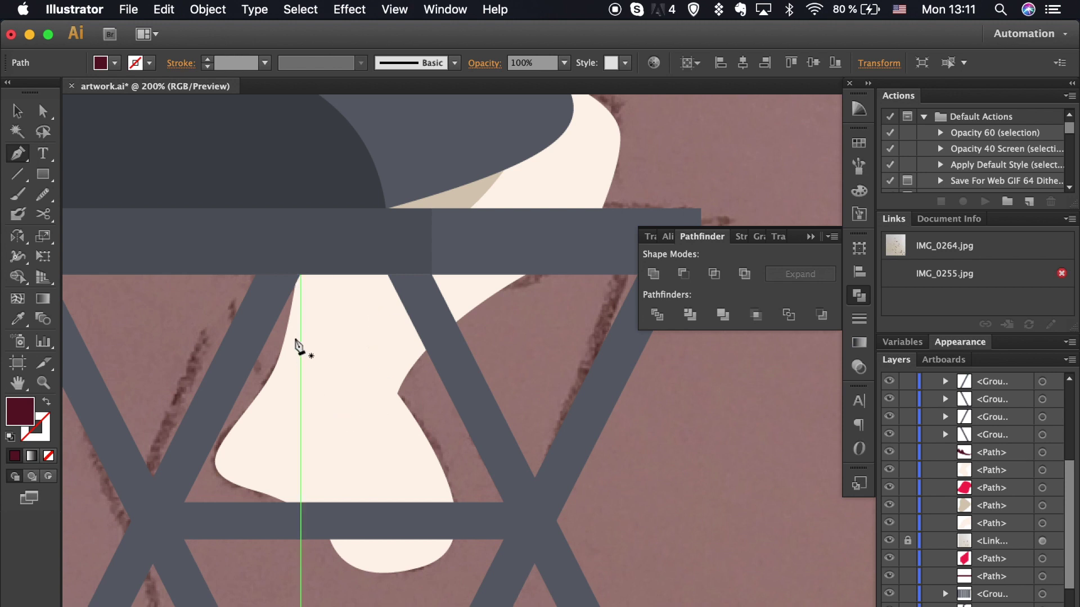
Draw a tan shadow shape along the leg's edge and trim away the part outside the leg.
left_click(377, 275)
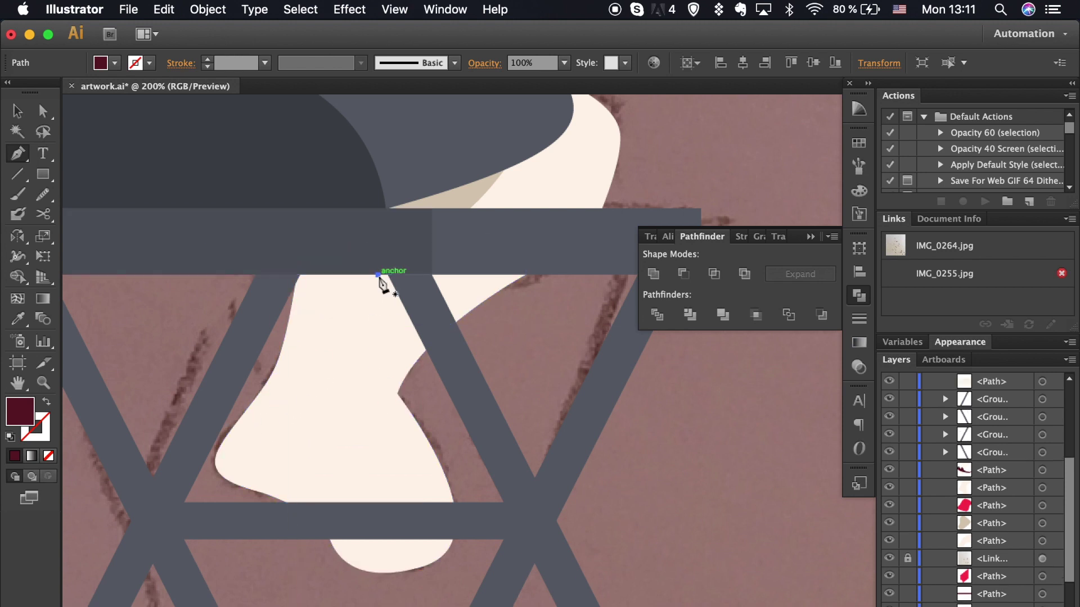
left_click_drag(220, 405, 247, 406)
left_click(290, 242)
left_click(378, 260)
key("i")
left_click(463, 181)
key("v")
left_click(366, 441, "shift")
key("shift+m")
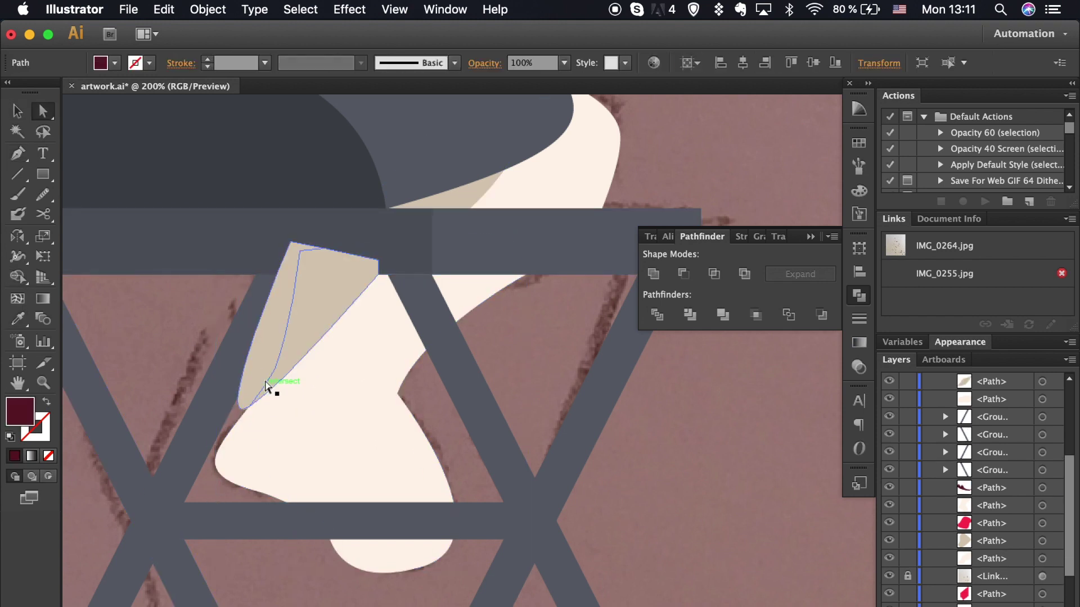
left_click(266, 379, "alt")
key("a")
left_click(326, 292)
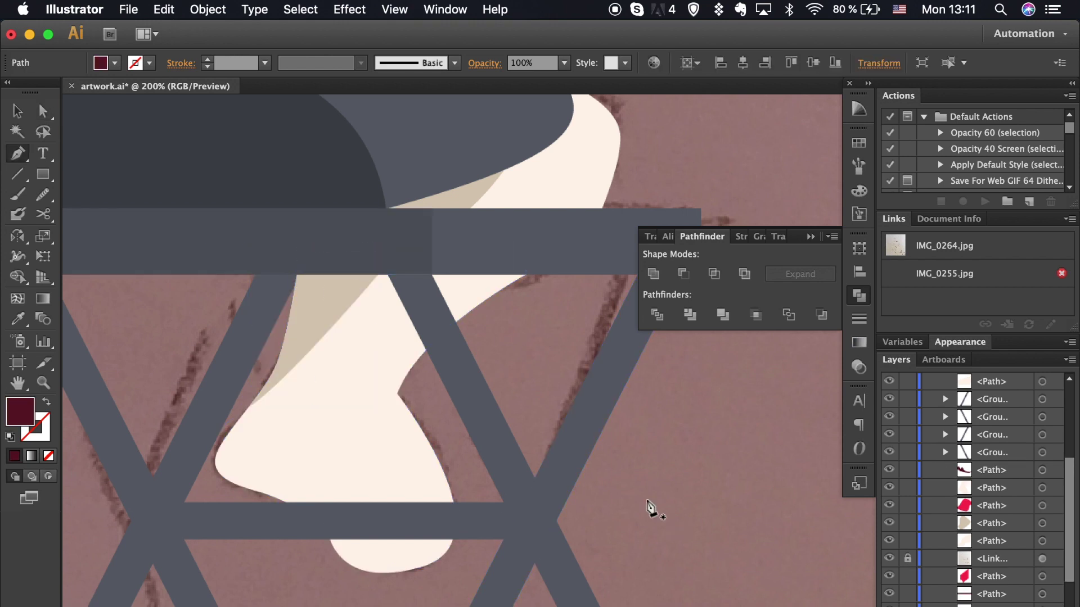
Reshape the cream foot's anchors so its bottom curve sits higher and tighter.
key("a")
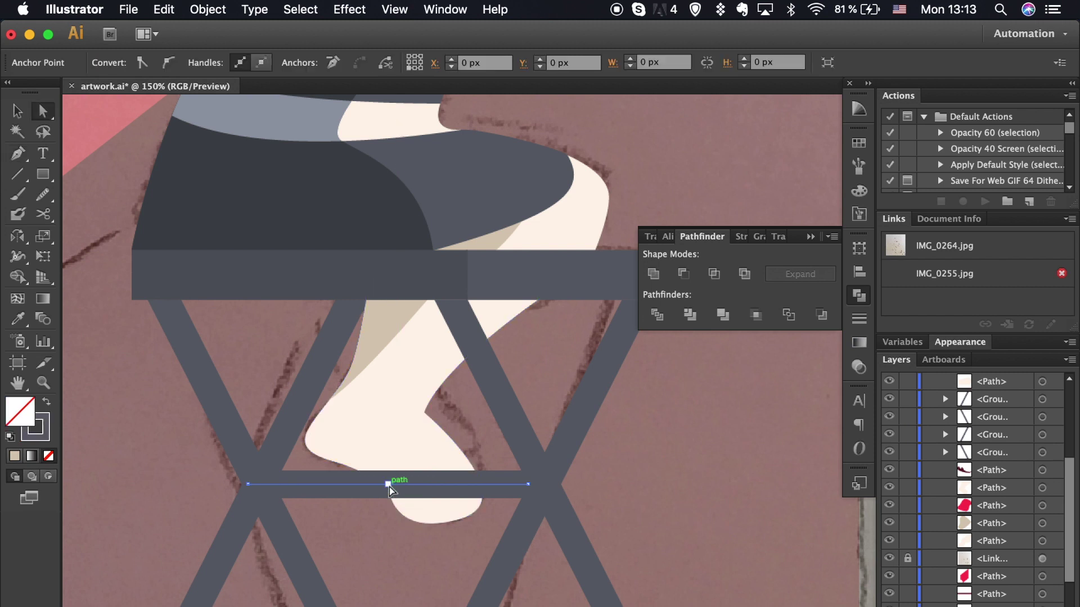
left_click(407, 523)
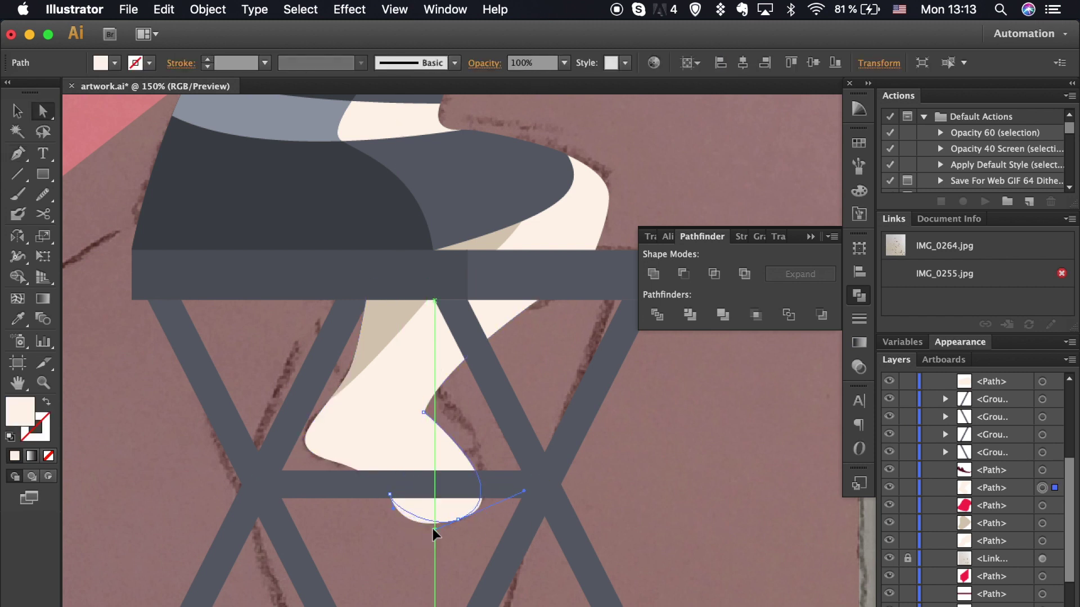
left_click_drag(450, 524, 436, 531)
left_click(439, 541)
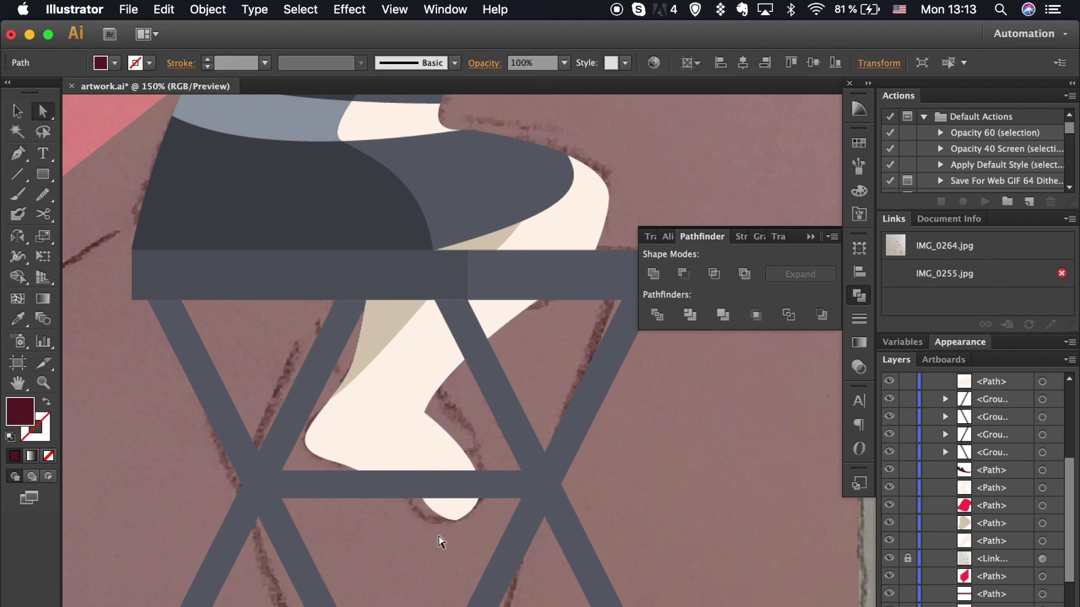
left_click_drag(421, 494, 396, 500)
left_click(420, 542)
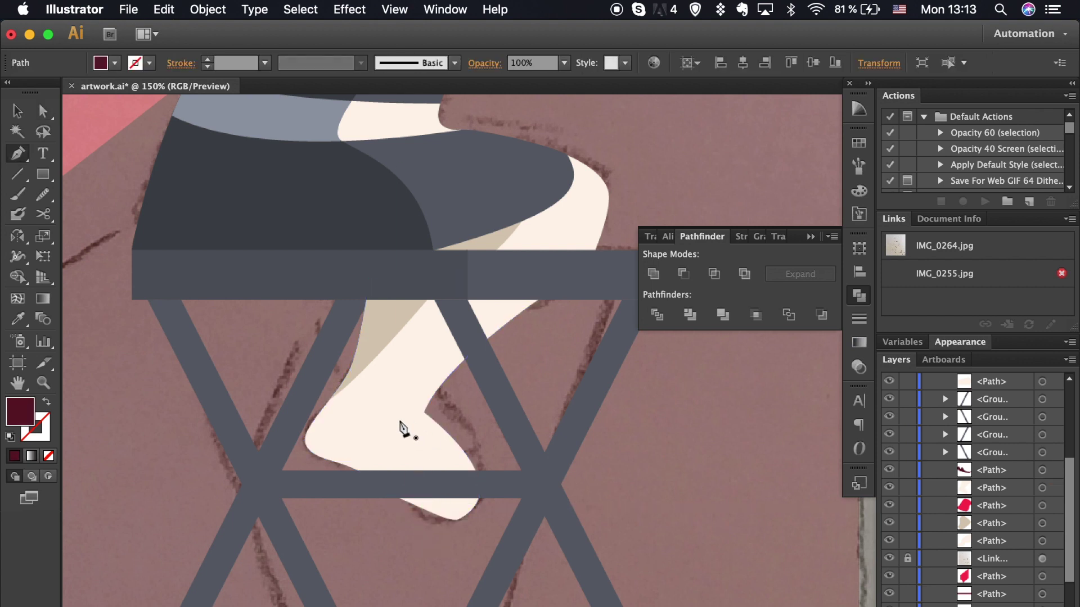
Trace a shoe outline over the foot with the Pen tool.
left_click(393, 442)
key("ctrl+z")
left_click(398, 423)
left_click_drag(412, 484, 417, 493)
left_click(379, 519)
key("ctrl+z")
left_click(379, 497)
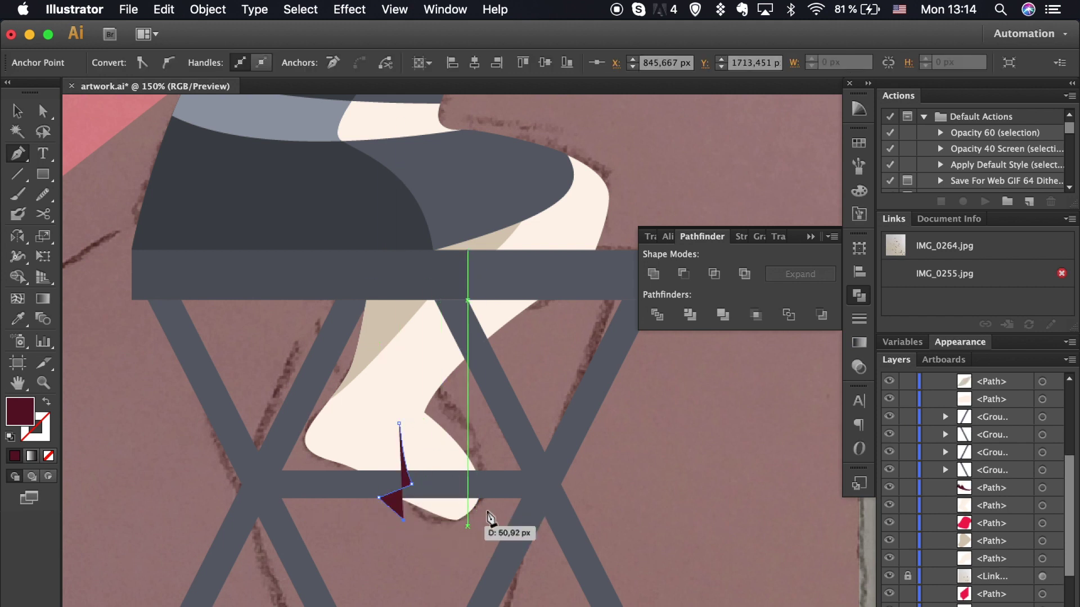
left_click(404, 520)
left_click(484, 511)
left_click(466, 534)
left_click(501, 484)
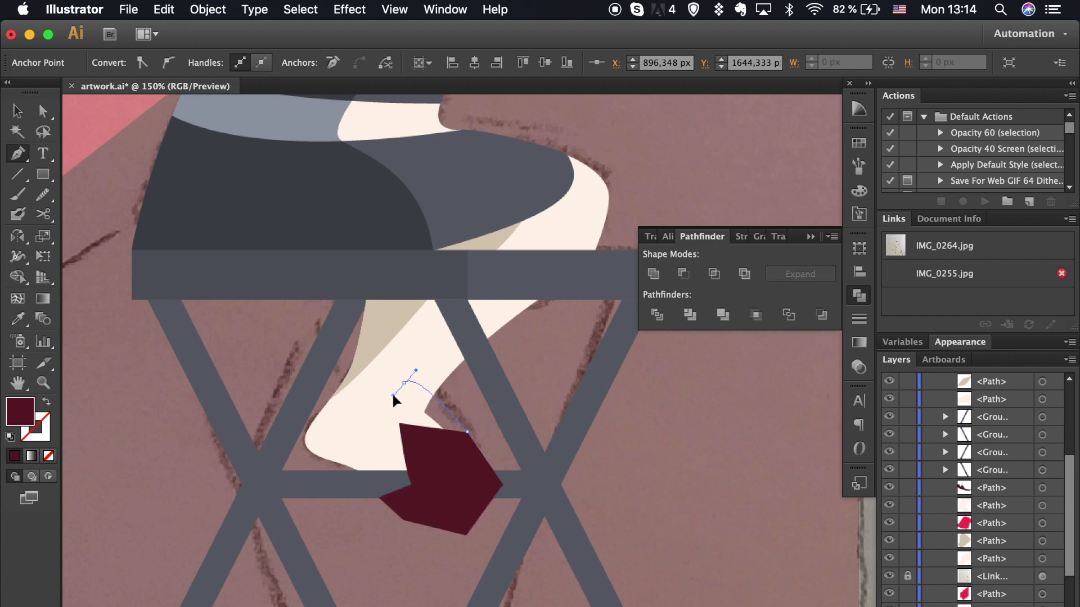
left_click_drag(408, 383, 393, 396)
Fill the shoe with the beige leg colour and merge it with the leg shape.
key("i")
left_click(378, 318)
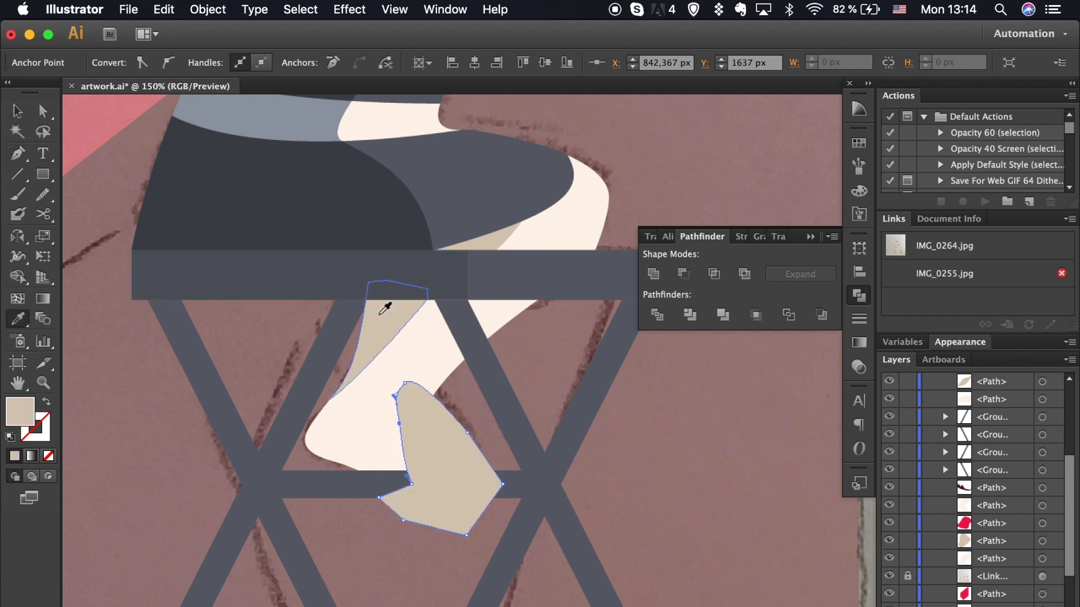
key("v")
left_click(365, 446, "shift")
left_click(17, 277)
left_click(414, 514)
key("a")
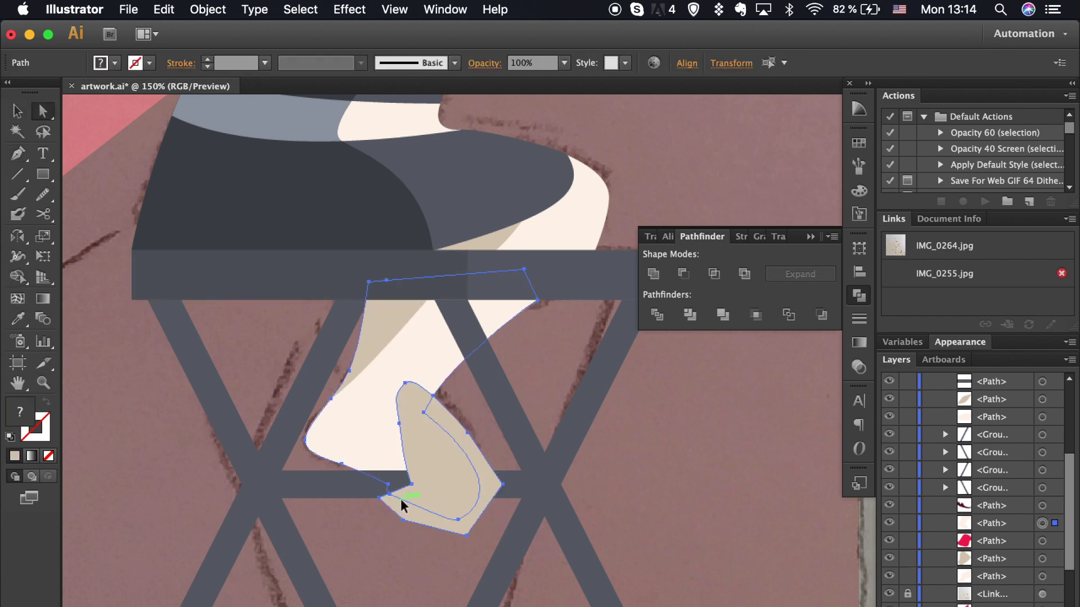
left_click(453, 527)
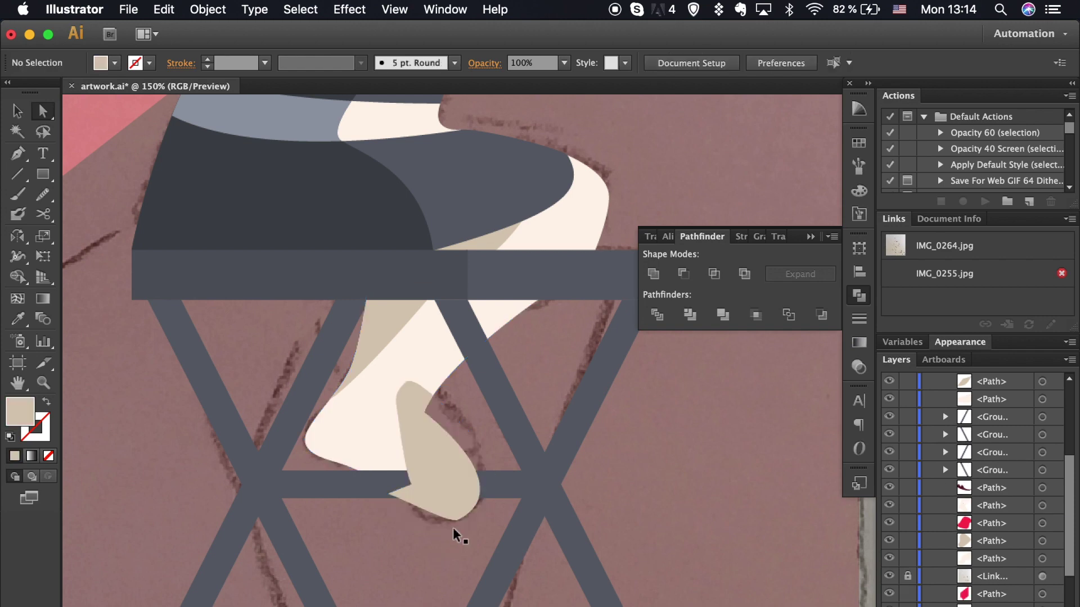
left_click(686, 516)
key("ctrl+0")
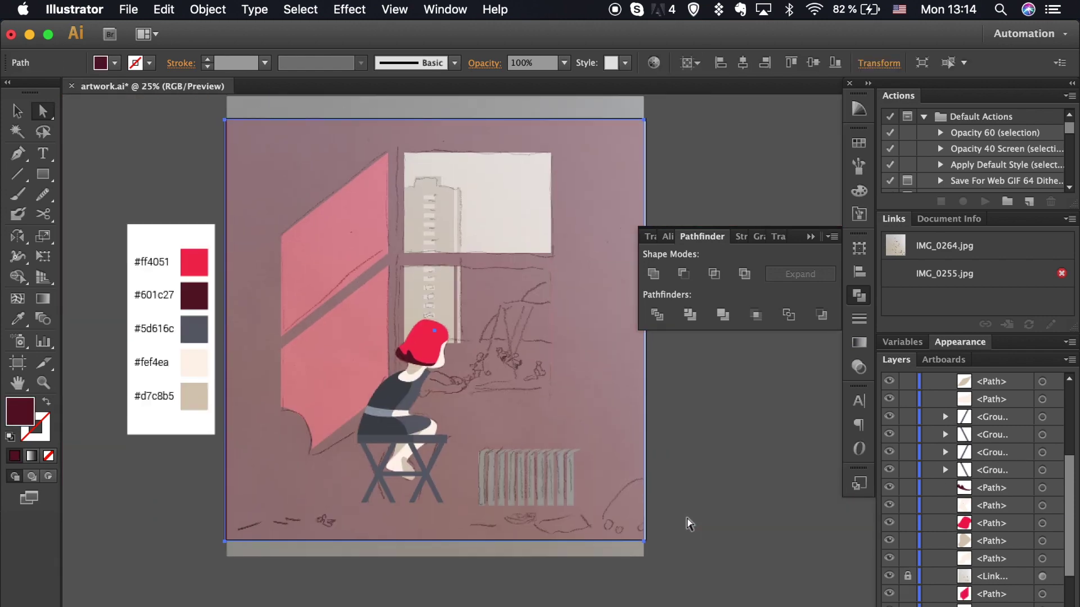
Trace the swing's curved top arc as a closed Pen path.
key("v")
scroll(593, 366, "right", 2)
scroll(933, 539, "down", 1)
left_click(888, 558)
scroll(934, 540, "up", 3)
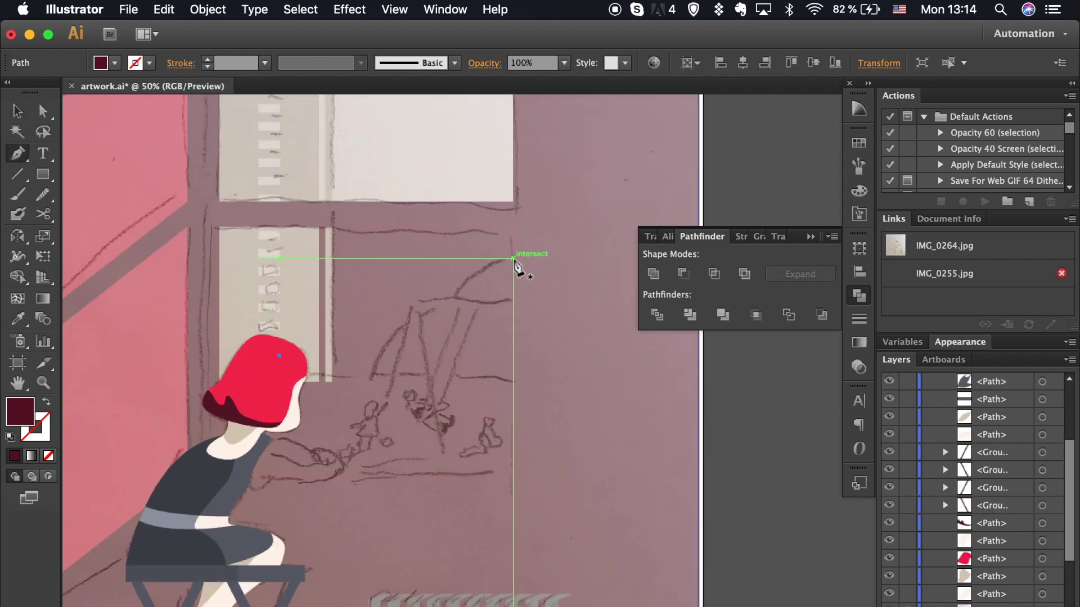
left_click(512, 258)
left_click_drag(448, 302, 438, 332)
key("super+z")
left_click_drag(366, 421, 366, 421)
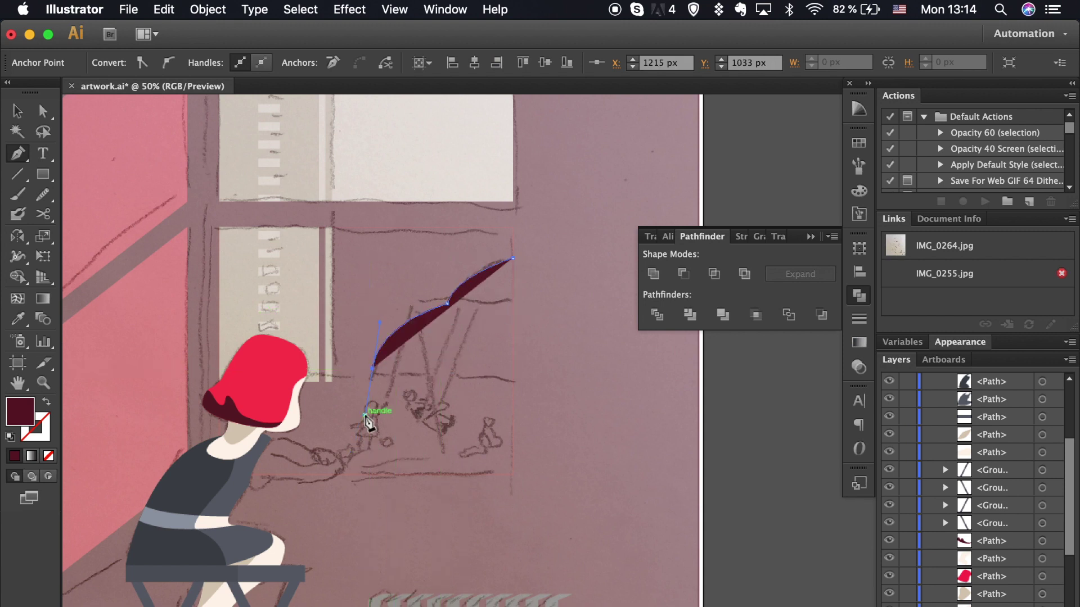
left_click(372, 369)
left_click(513, 369)
left_click(513, 259)
Set the arc's fill to None and draw a straight line for the swing's left leg.
key("i")
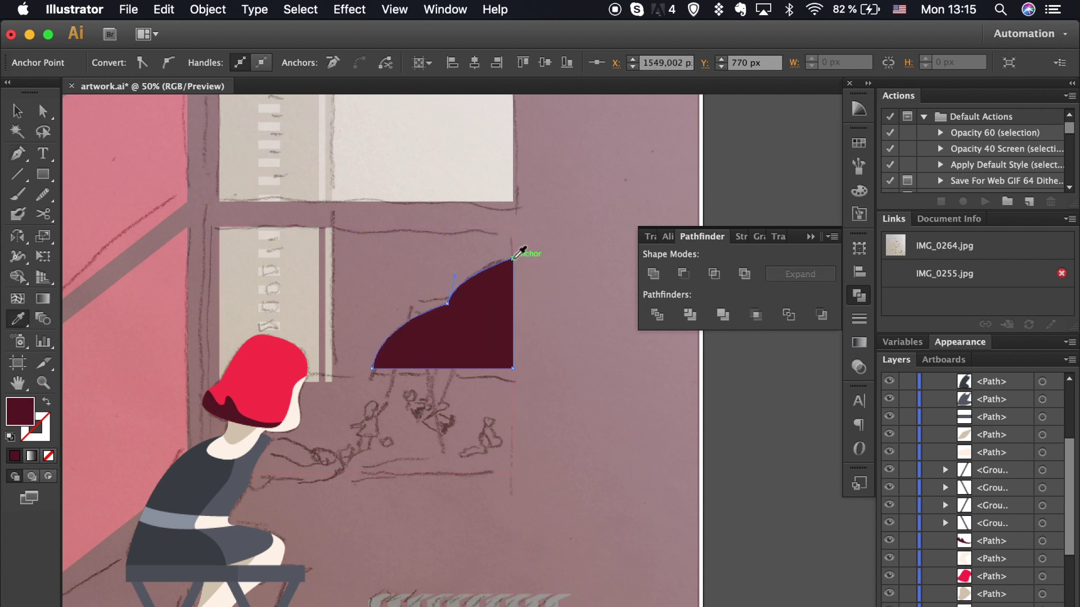
key("shift+x")
key("backslash")
left_click_drag(415, 306, 442, 455)
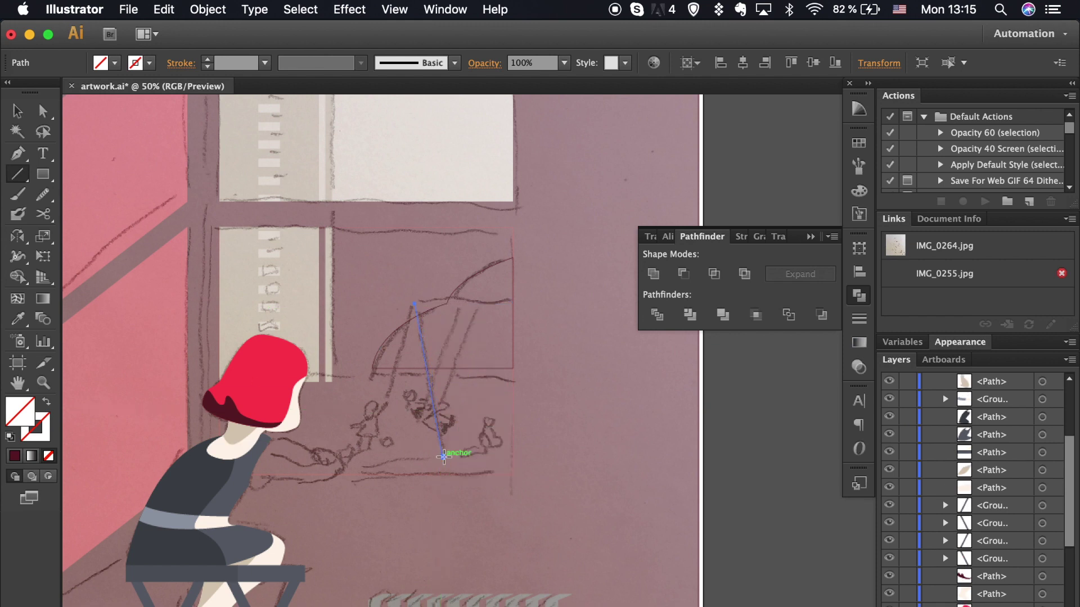
Mirror-copy the leg line, give both legs a 13 pt maroon stroke, and outline the strokes.
right_click(442, 456)
left_click(646, 571)
left_click(759, 499)
left_click(440, 437, "shift")
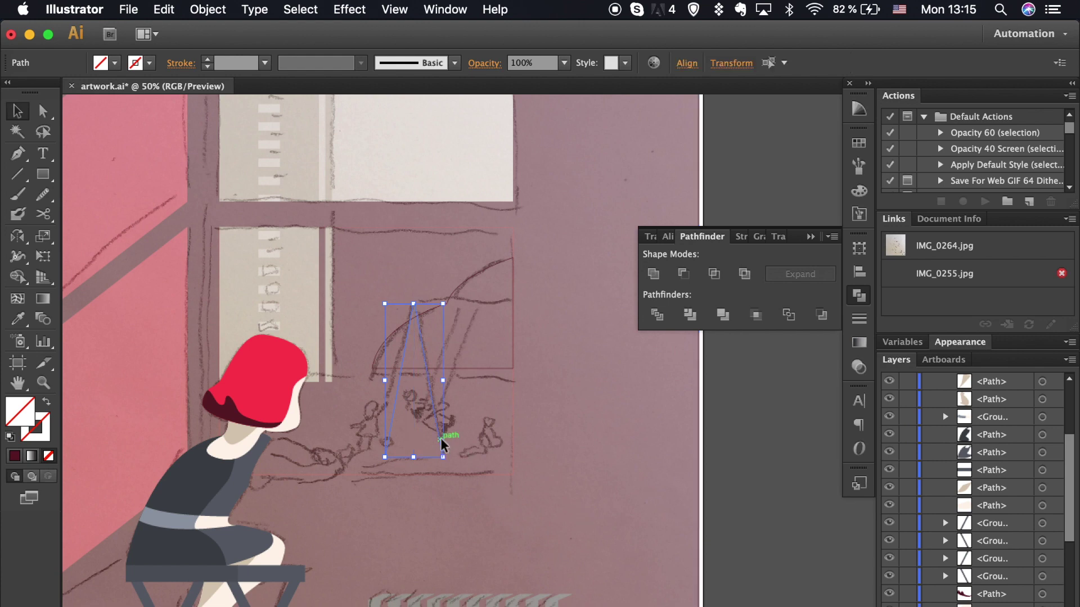
left_click(14, 455)
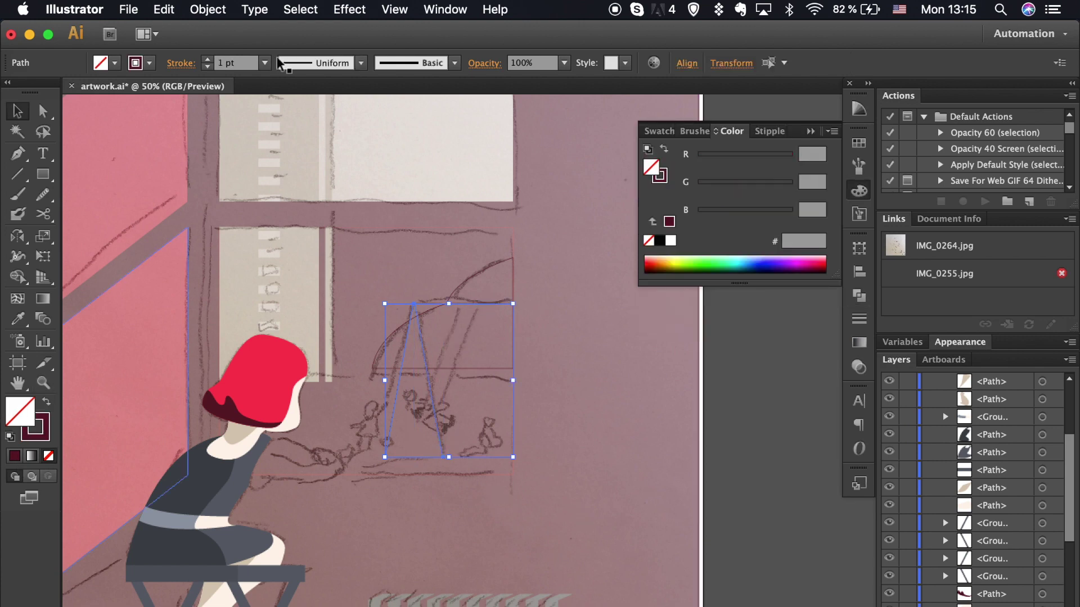
left_click(208, 58)
key("ctrl+shift+o")
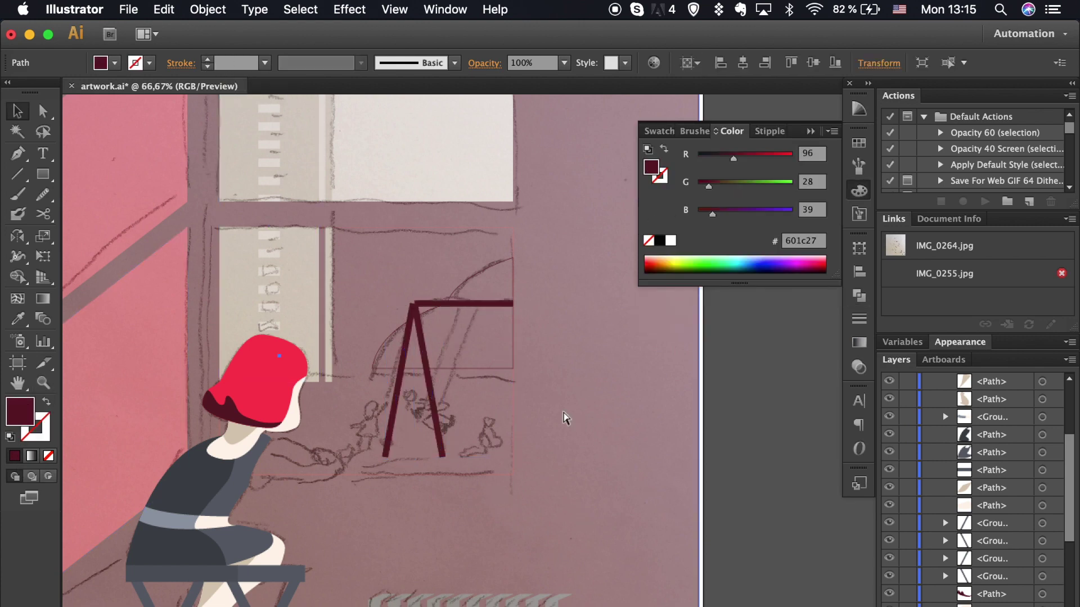
Group the two maroon swing legs together.
key("ctrl+1")
scroll(566, 415, "down", 3)
key("ctrl+plus")
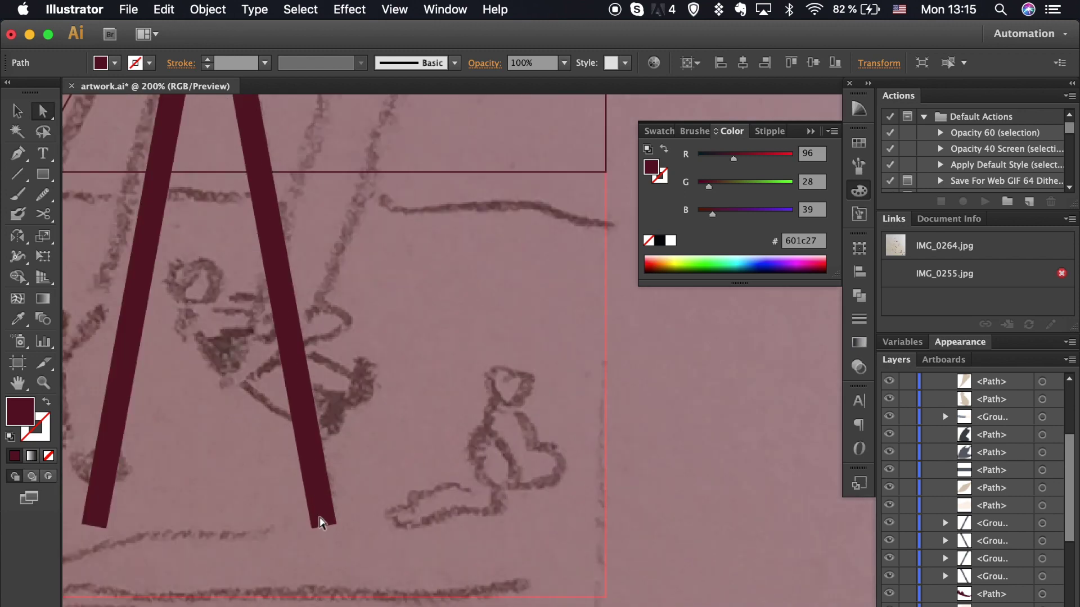
left_click(106, 494, "shift")
left_click(207, 9)
left_click(219, 72)
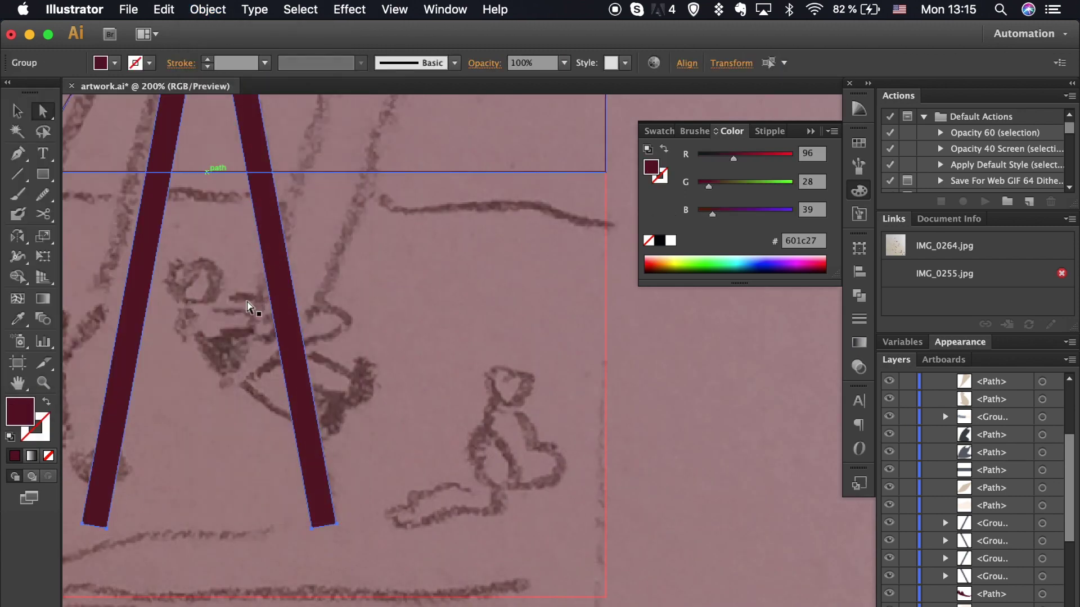
Snap the legs' top points to the top bar's corner so they sit level.
left_click_drag(73, 523, 337, 531)
scroll(281, 539, "left", 5)
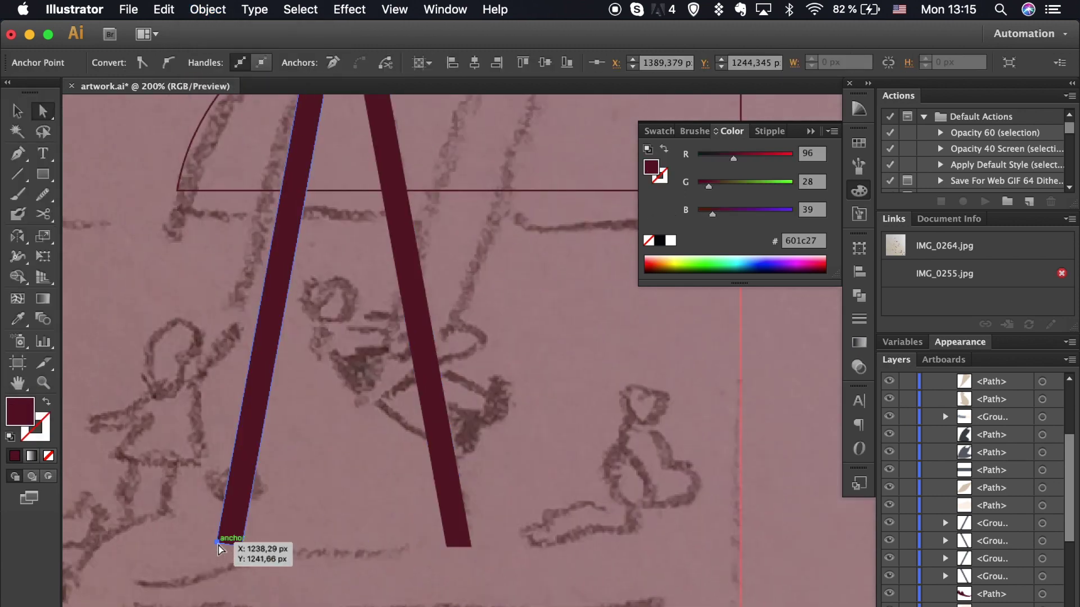
scroll(318, 568, "up", 10)
left_click(295, 280)
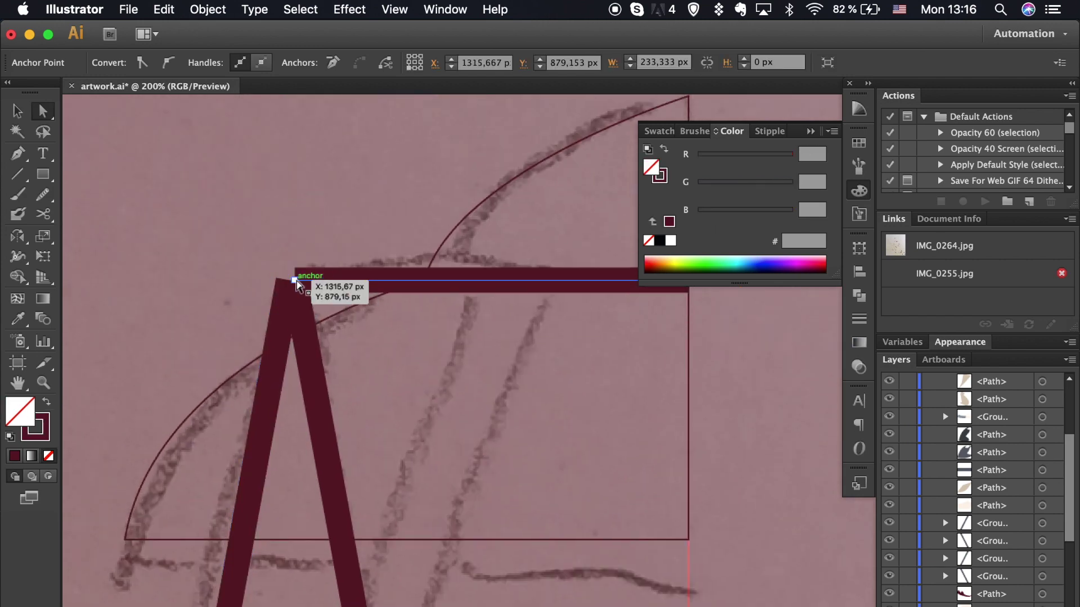
left_click_drag(278, 279, 277, 273)
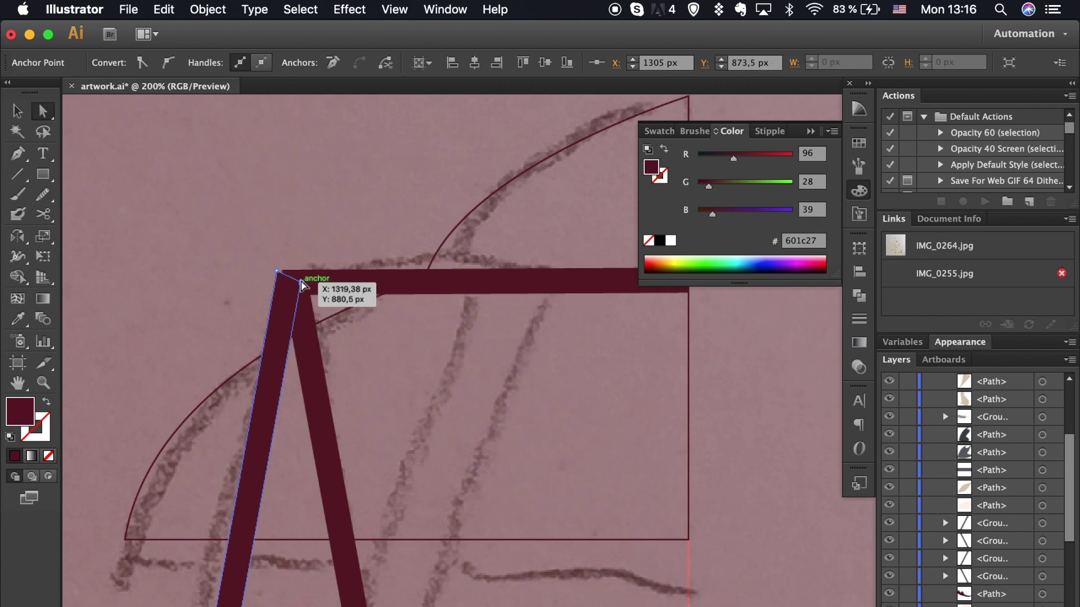
left_click_drag(277, 273, 306, 277)
key("super+plus")
key("super+plus")
key("super+plus")
scroll(321, 256, "up", 5)
scroll(321, 256, "left", 6)
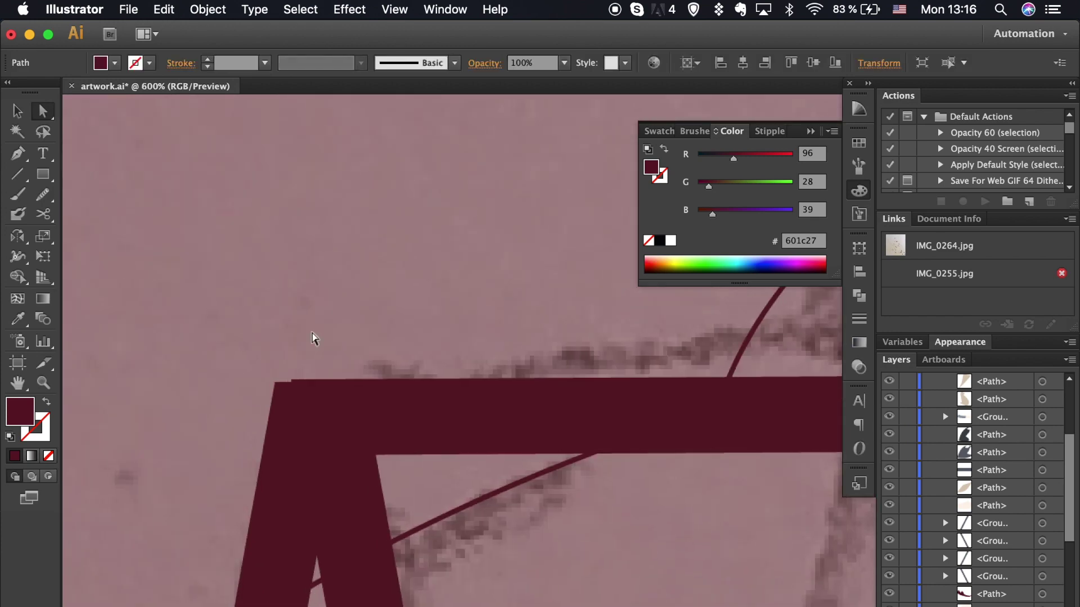
left_click(348, 383)
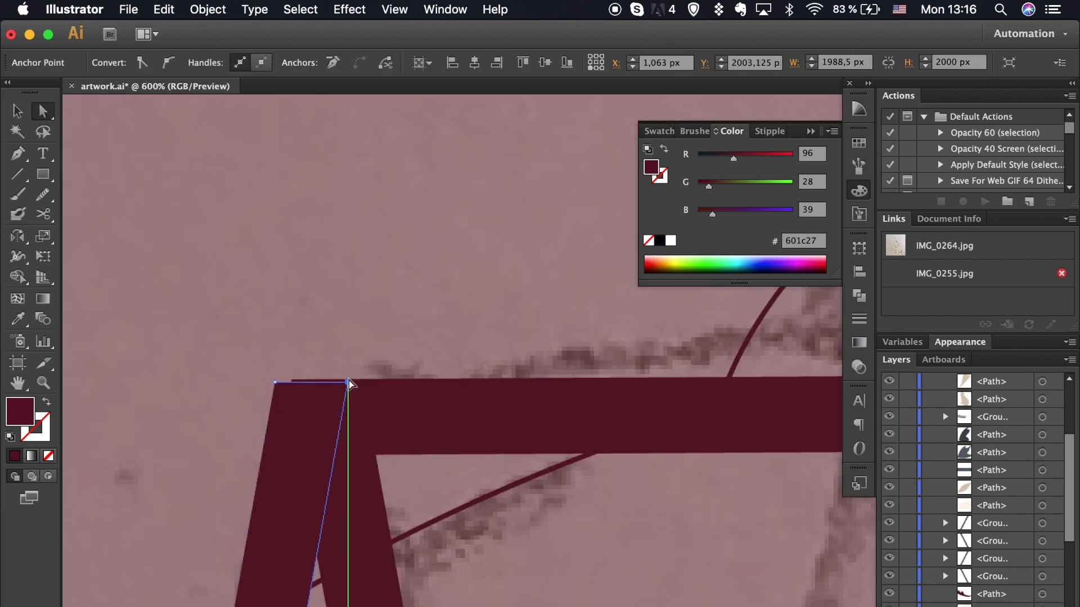
left_click_drag(275, 382, 274, 379)
left_click(342, 333)
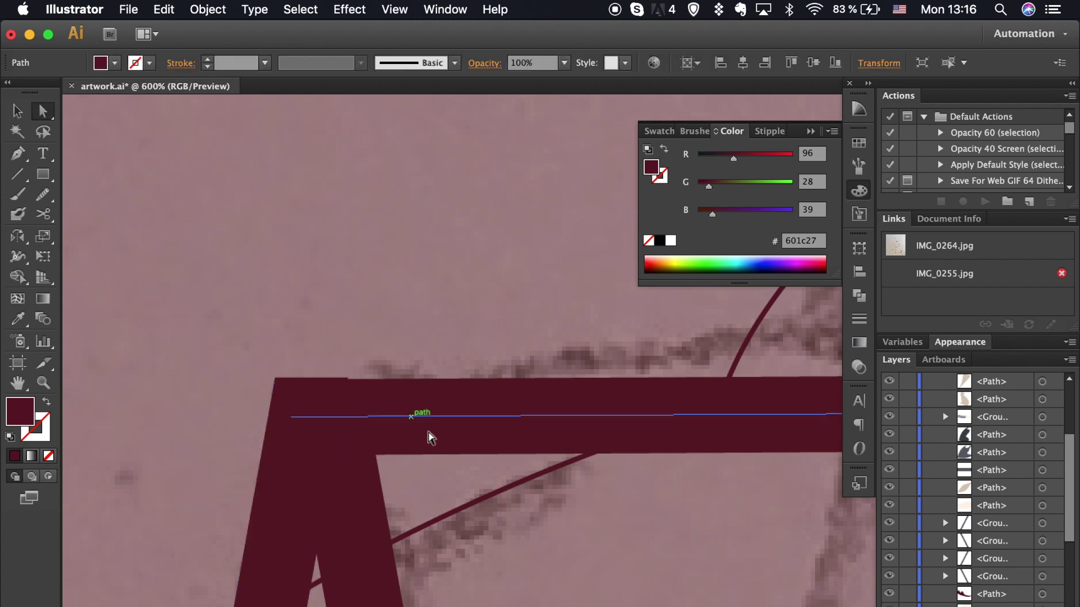
Select the top bar and bring up Object > Expand for it.
left_click(426, 416)
left_click(208, 9)
left_click(217, 179)
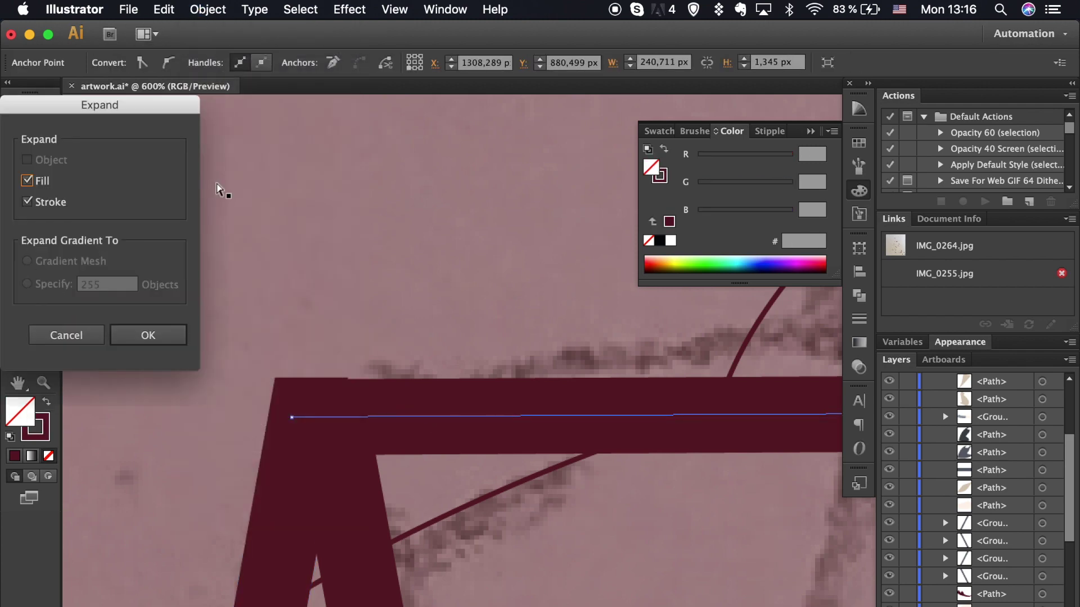
Expand the top bar into a solid maroon shape and align its corner with the leg's top edge.
key("Return")
key("super+minus")
scroll(313, 414, "right", 5)
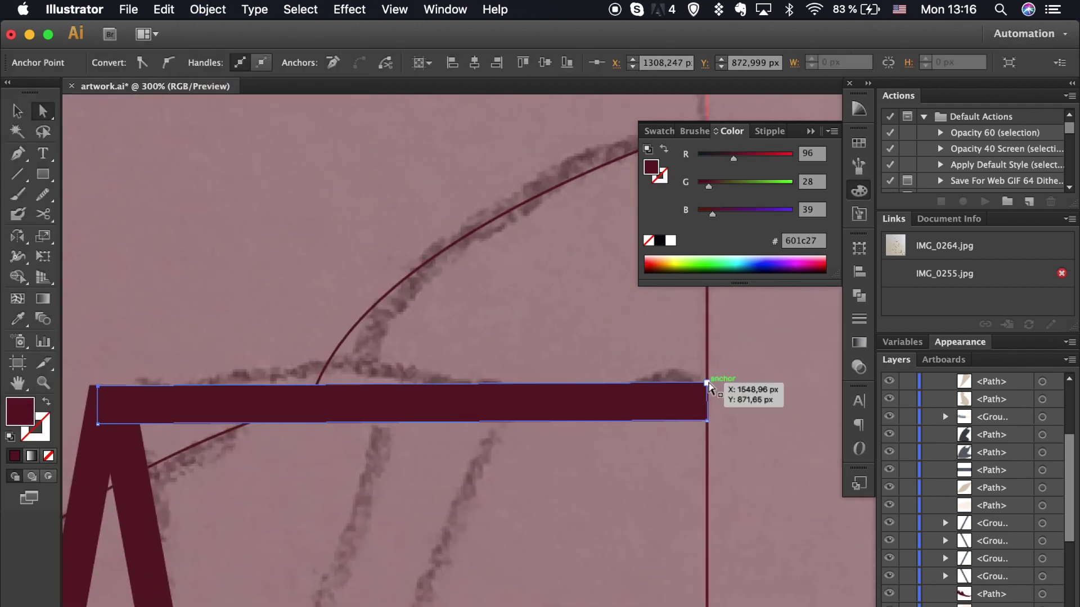
scroll(330, 535, "up", 5)
scroll(329, 534, "up", 5)
left_click_drag(168, 384, 169, 380)
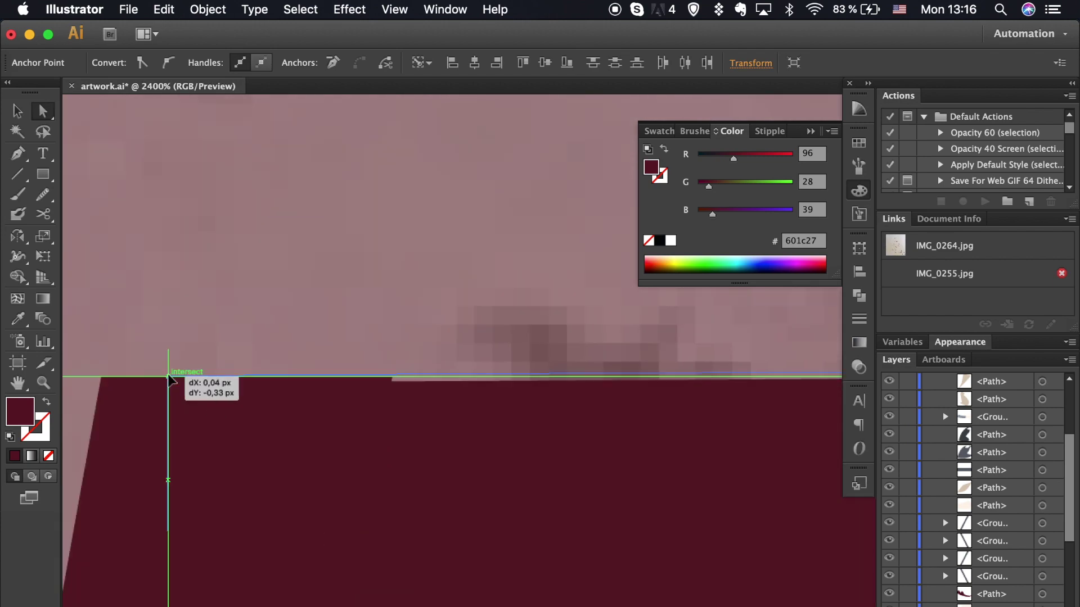
scroll(244, 302, "down", 5)
scroll(248, 308, "down", 5)
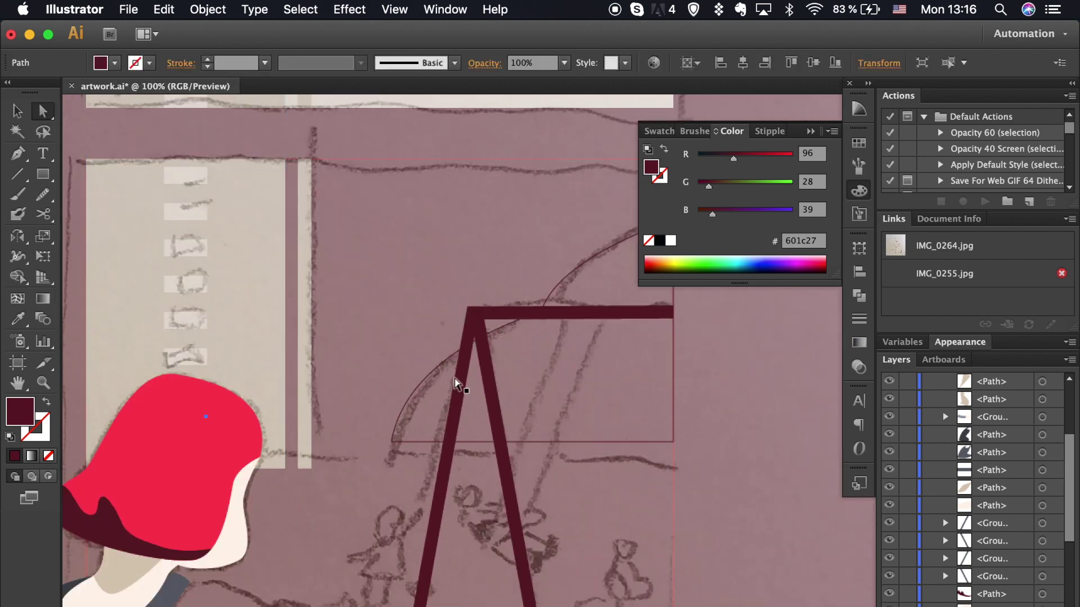
scroll(577, 375, "down", 3)
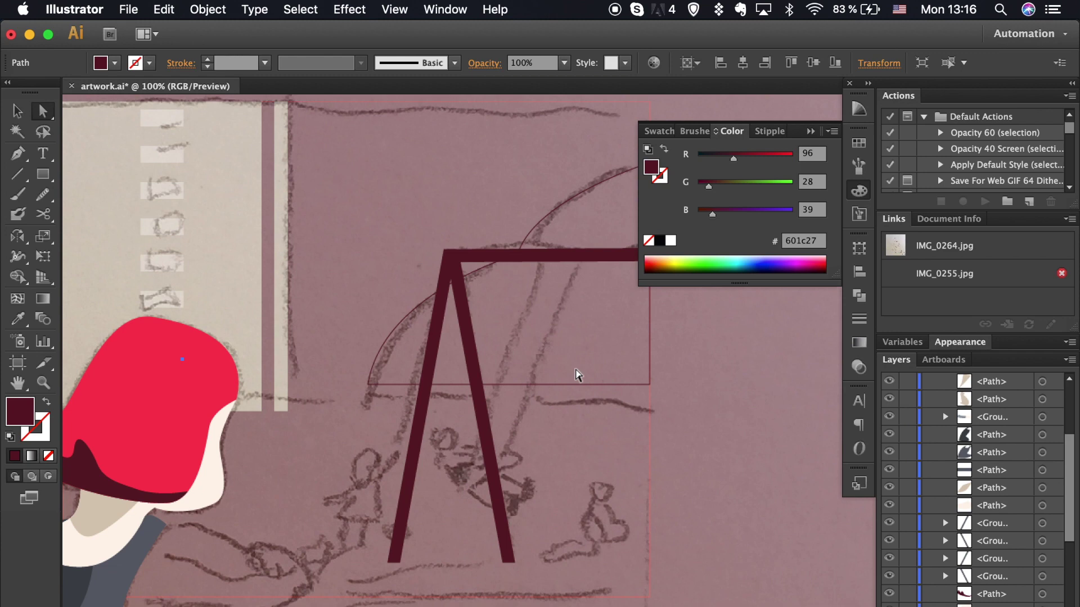
scroll(576, 375, "down", 2)
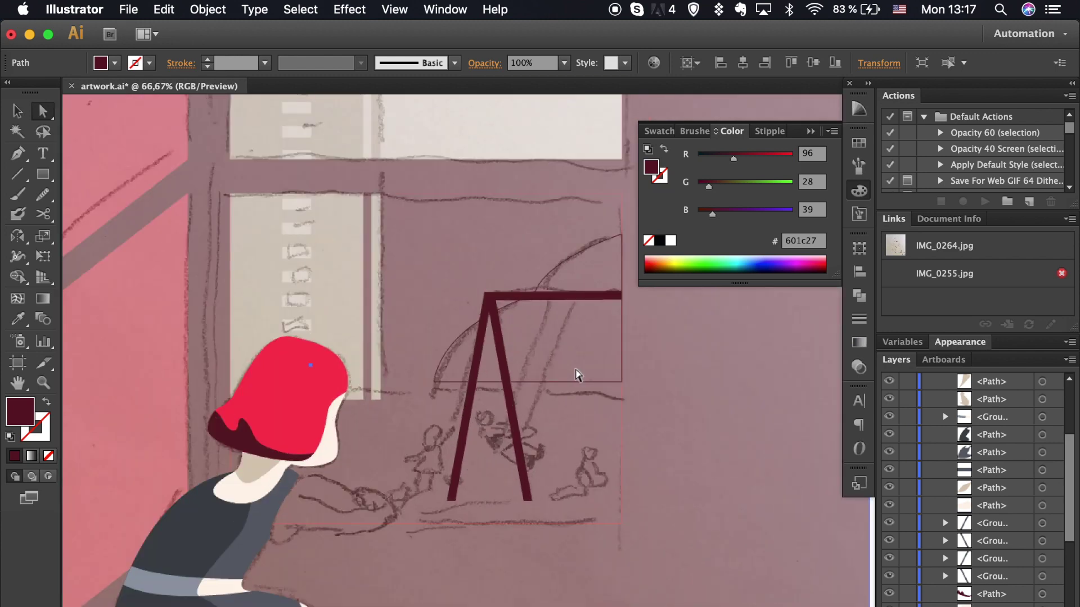
Draw a grey #5d616c panel over the lower window and send it behind the hat and face.
key("m")
mouse_move(621, 391)
left_mouse_down()
mouse_move(313, 483)
mouse_move(228, 474)
left_mouse_up()
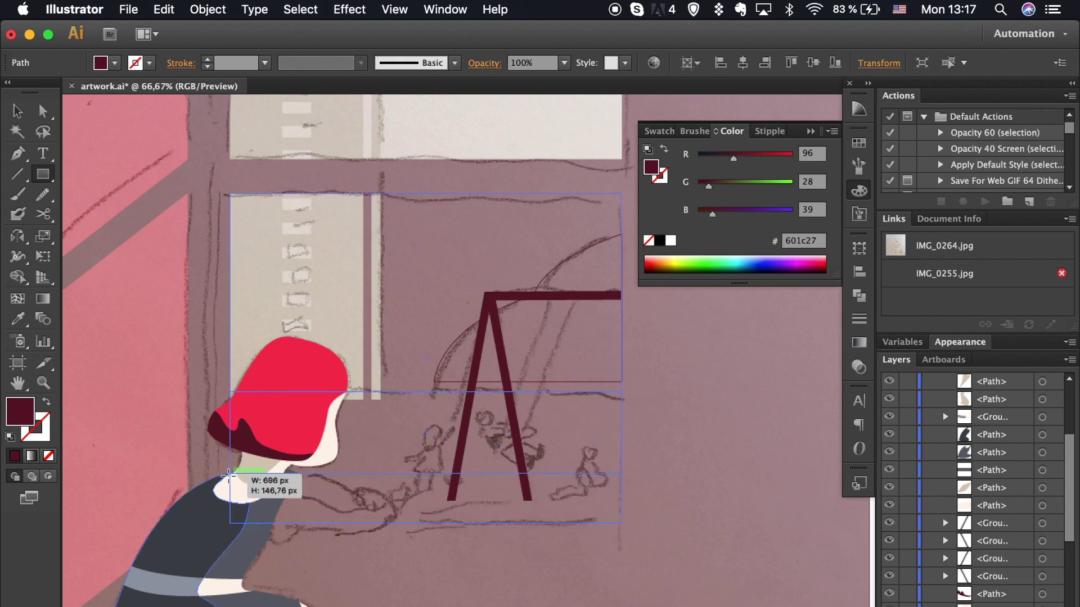
left_click_drag(228, 474, 230, 483)
key("i")
left_click(248, 562)
key("v")
key("super+bracketleft")
key("super+bracketleft")
key("super+bracketleft")
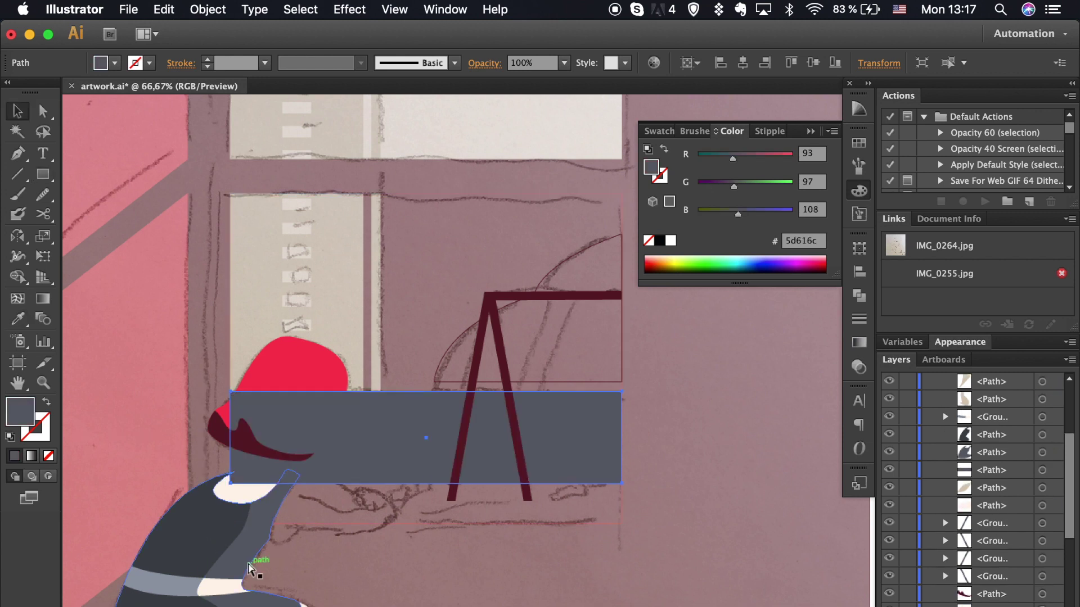
key("super+bracketleft")
key("super+bracketleft")
left_click(293, 446)
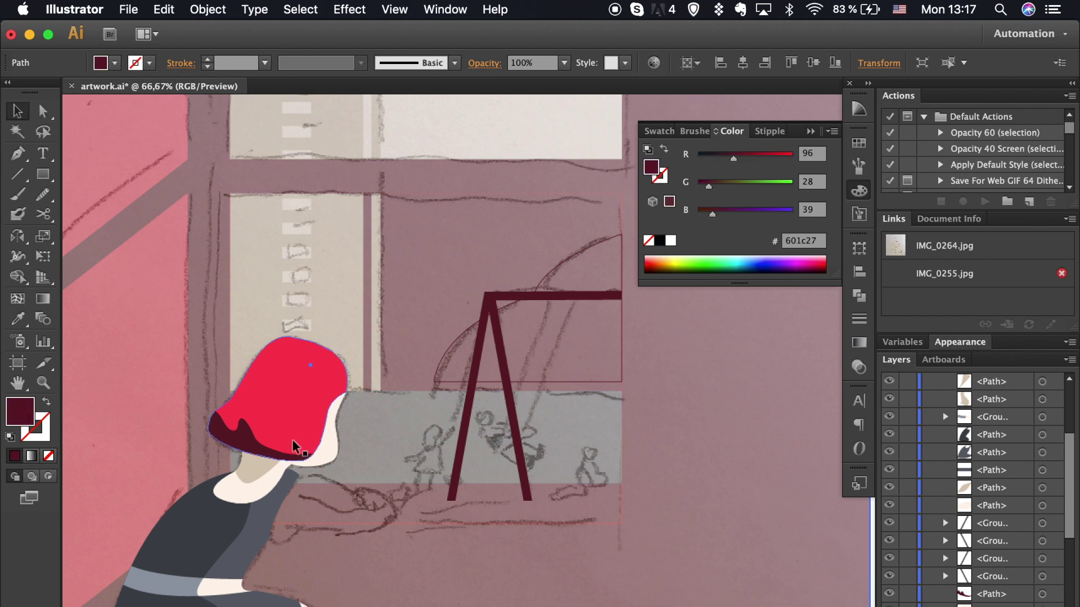
Draw a thin bar across the window, fill it #979aa0, and move it lower in Layers.
left_click(43, 175)
left_click_drag(621, 383, 231, 391)
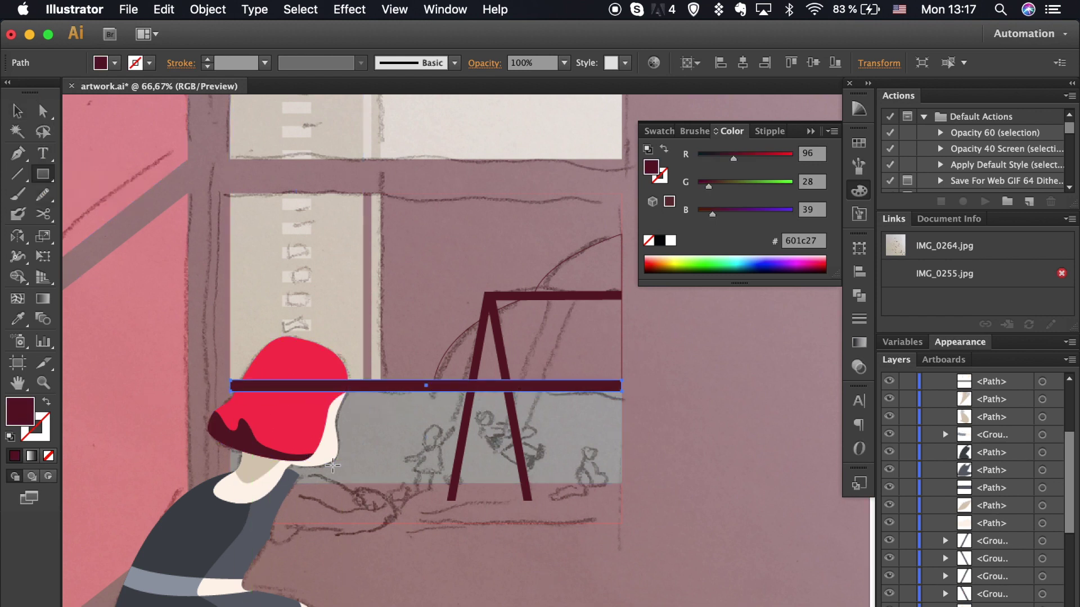
key("i")
left_click(269, 397)
double_click(19, 410)
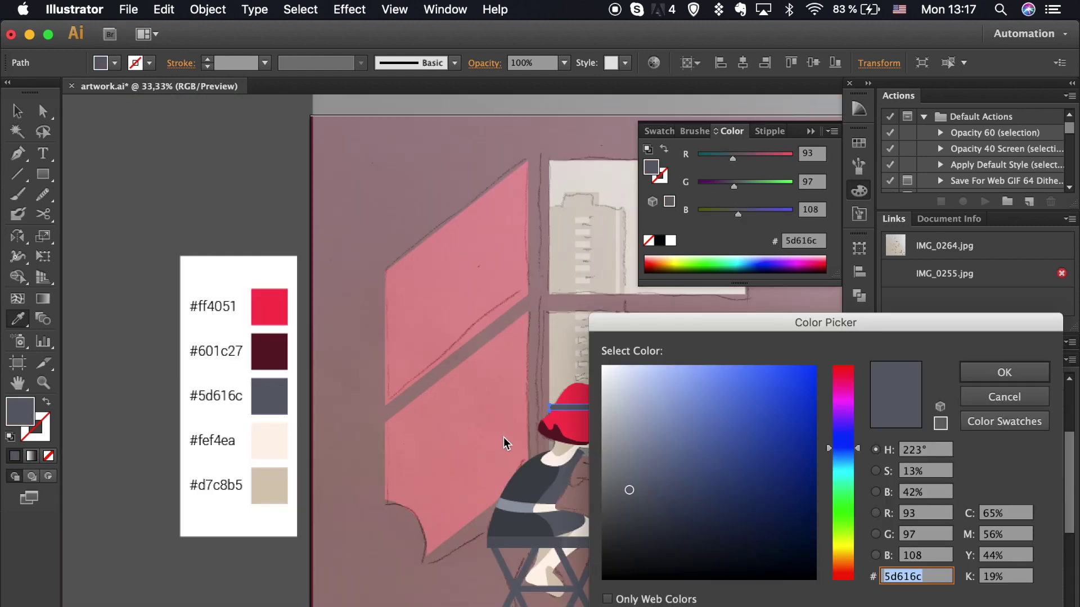
type("979aa0")
key("Return")
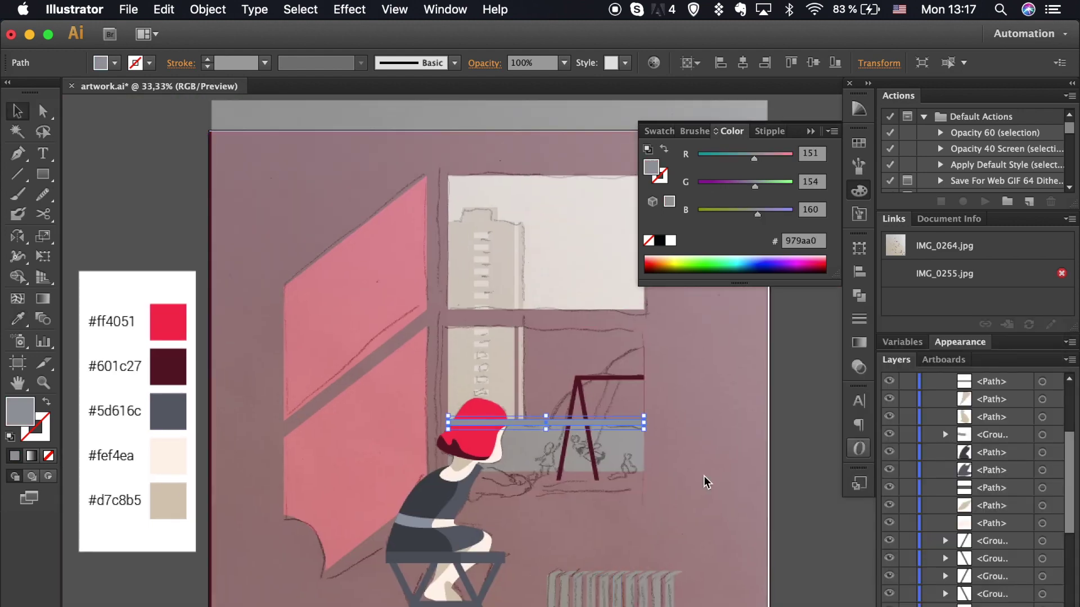
left_click_drag(964, 441, 963, 445)
Zoom in on the window and swing, and begin tracing the left child figure.
left_click(753, 586)
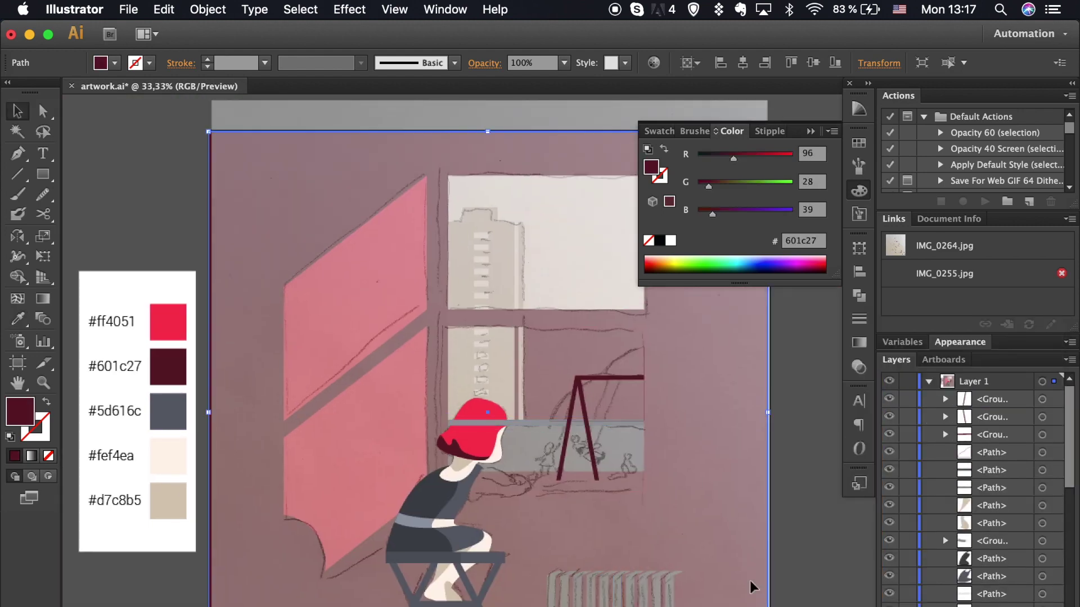
scroll(753, 587, "right", 5)
key("super+plus")
scroll(514, 460, "down", 4)
scroll(514, 460, "left", 1)
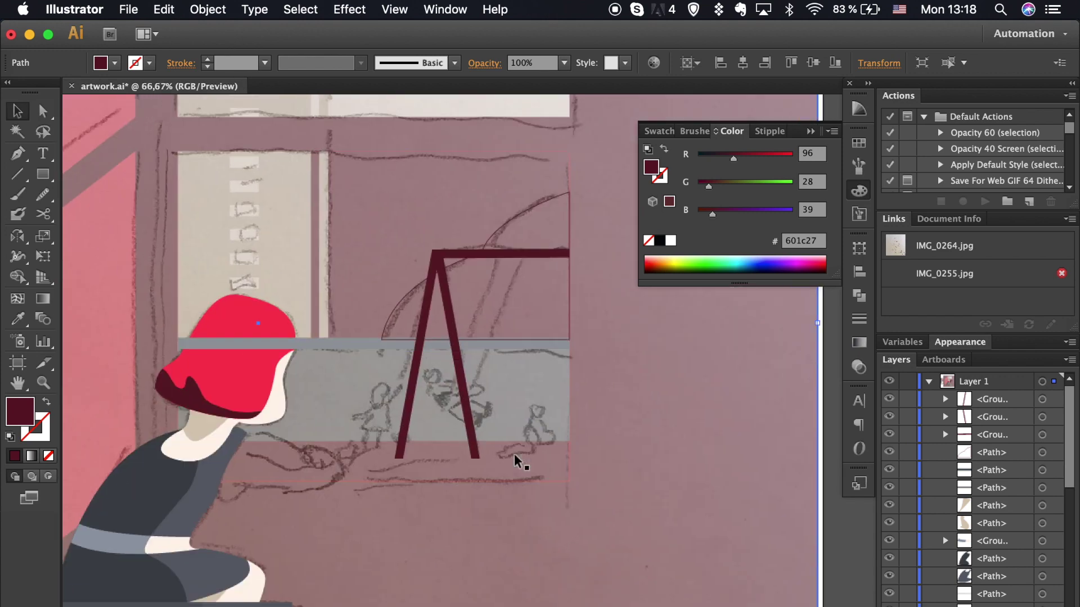
key("super+plus")
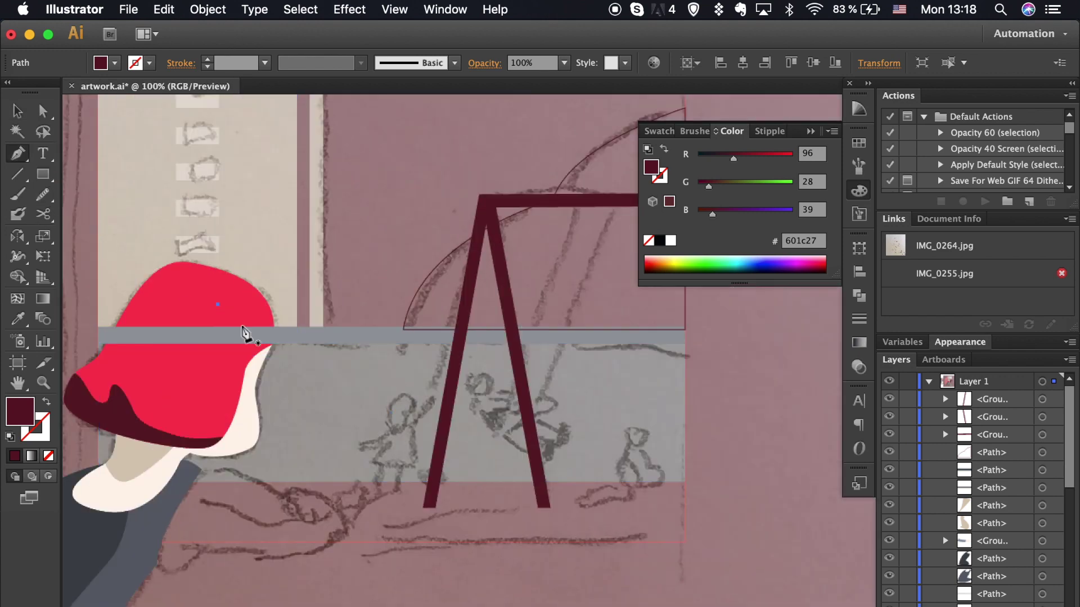
left_click(412, 426)
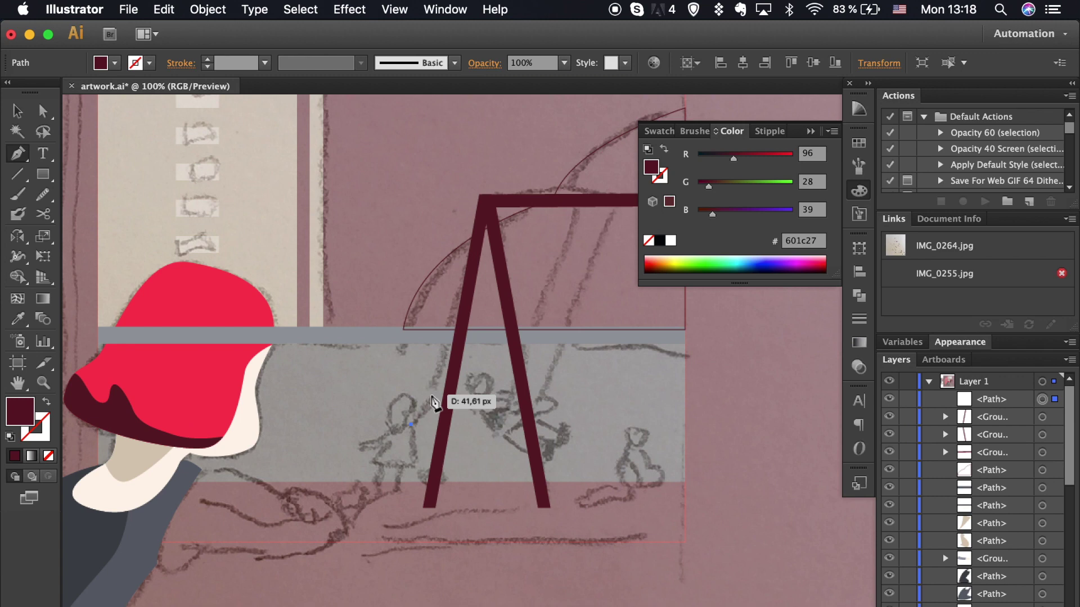
Outline the child's raised arm and dress with curved pen points.
key("super+plus")
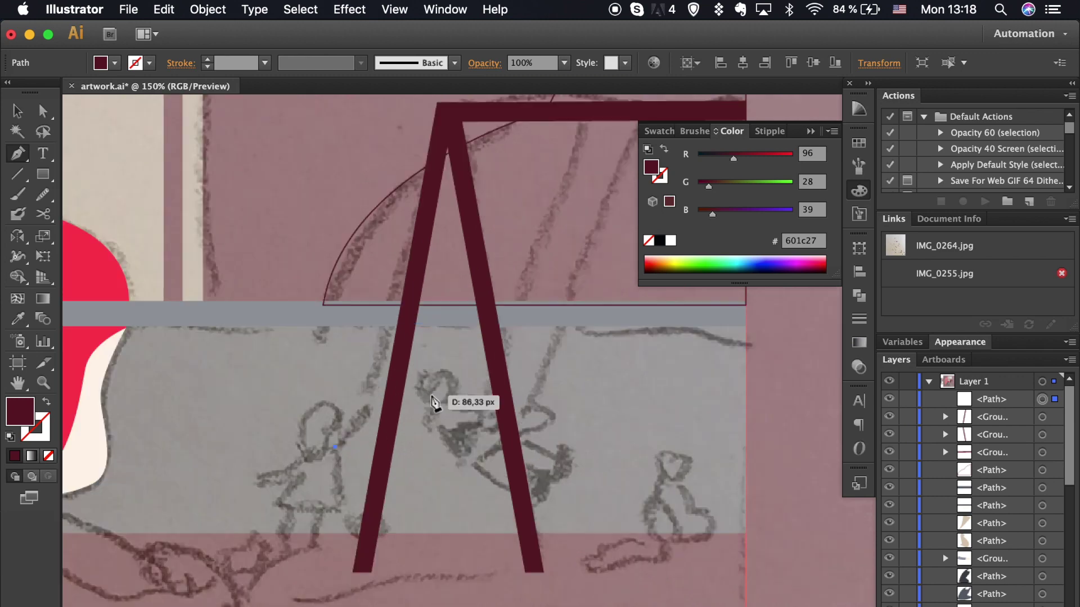
left_click(366, 408)
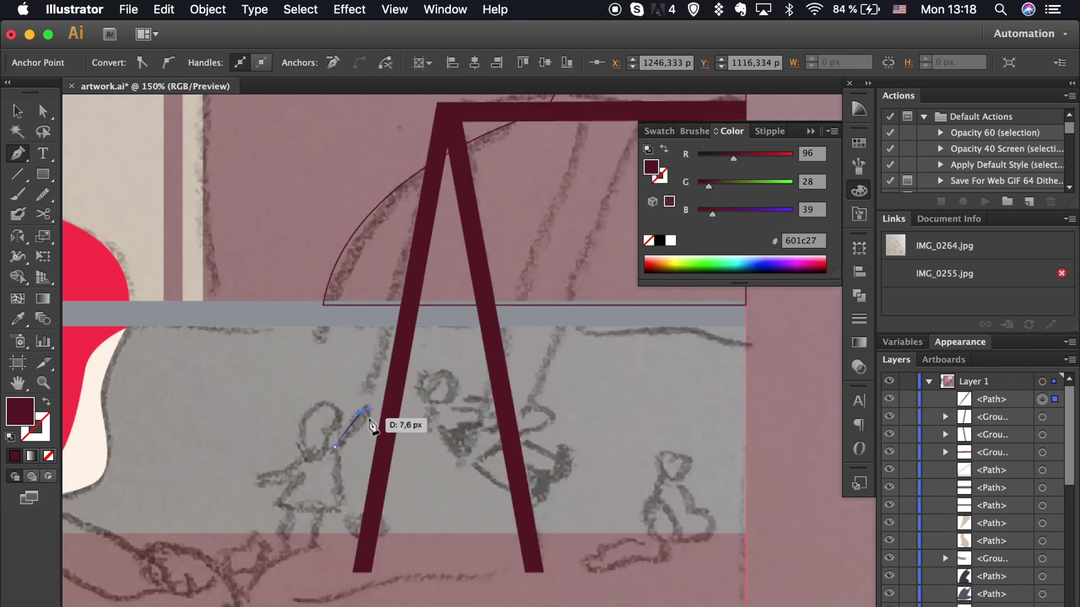
key("super+plus")
left_click(297, 418)
left_click(304, 431)
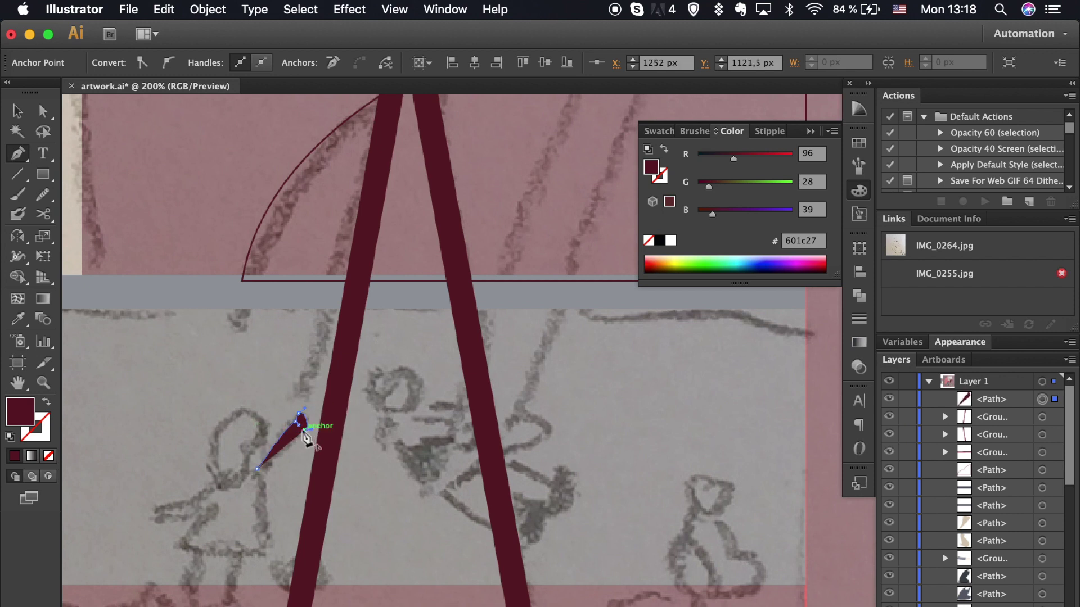
left_click(263, 476)
left_click_drag(269, 552, 273, 558)
left_click_drag(180, 544, 189, 553)
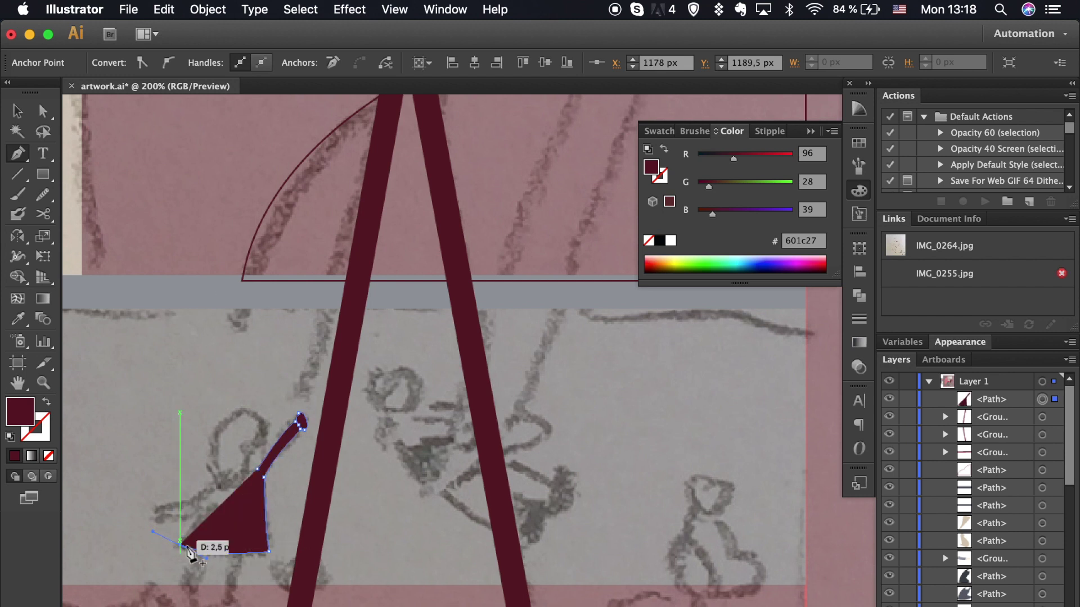
mouse_move(205, 516)
left_mouse_down()
mouse_move(210, 506)
mouse_move(130, 515)
mouse_move(222, 485)
left_mouse_up()
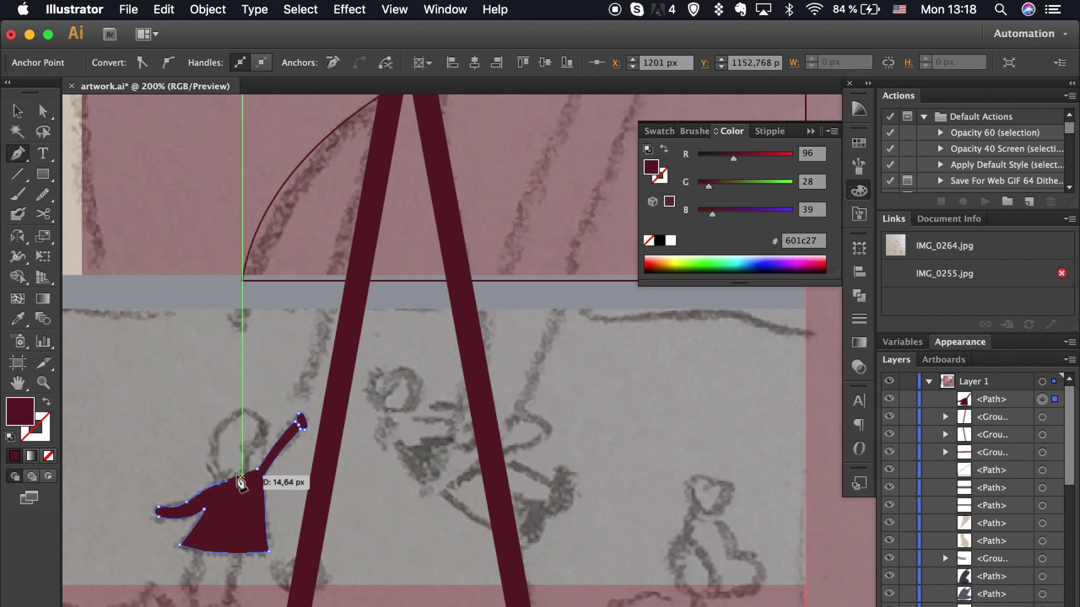
Reshape the raised arm's curves and round off the hand at its tip.
key("super+plus")
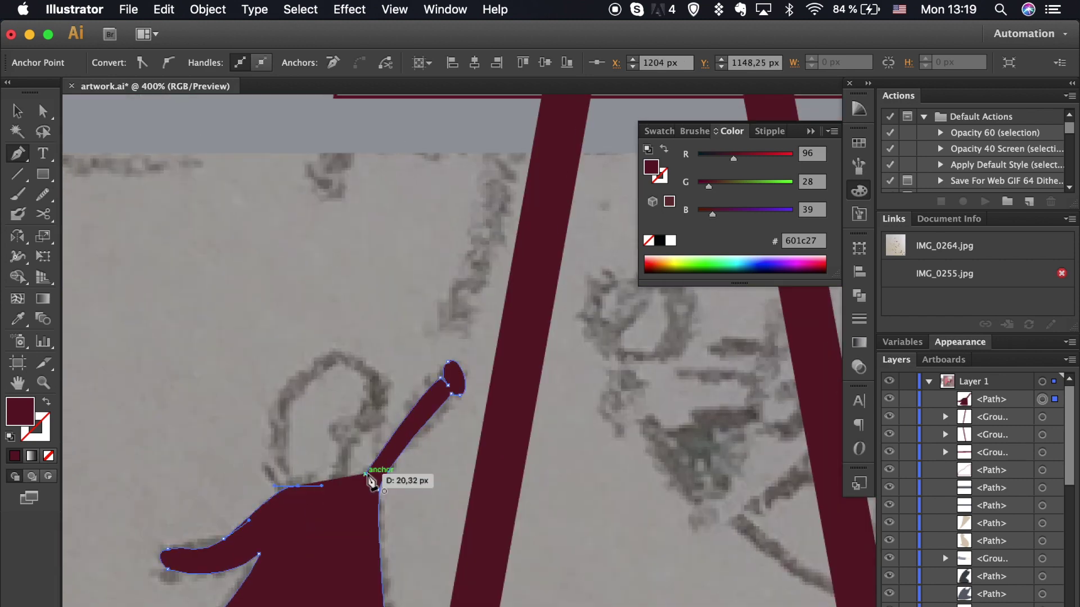
left_click_drag(354, 482, 351, 484)
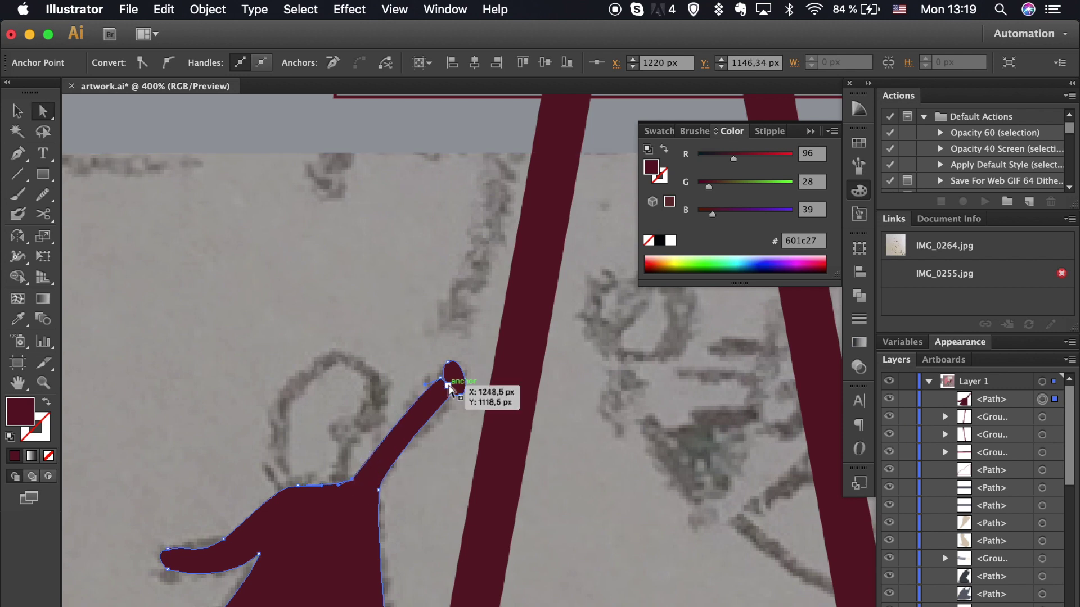
left_click_drag(450, 389, 452, 394)
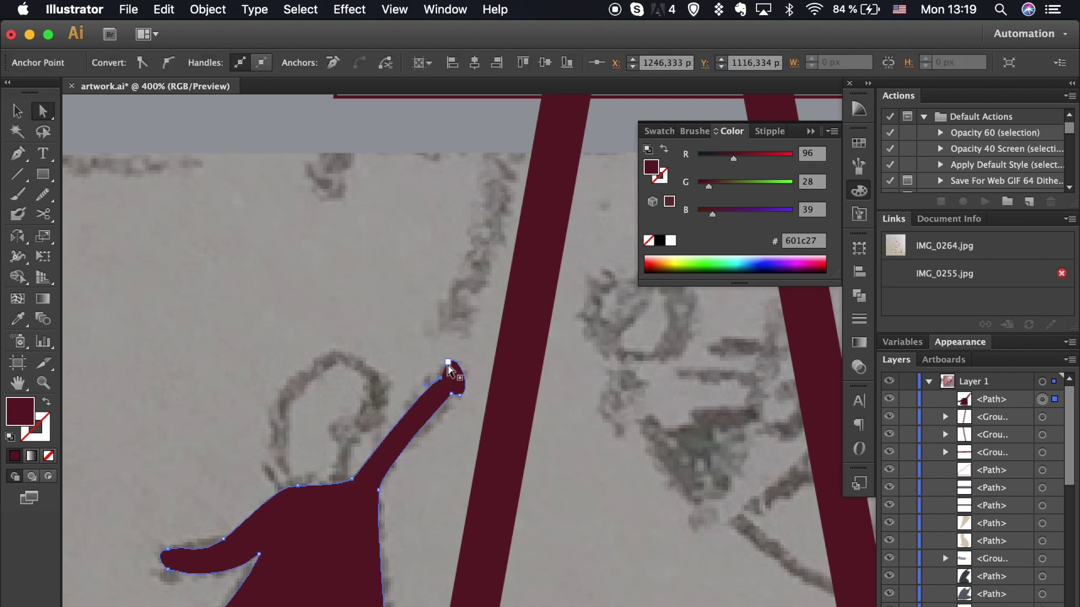
left_click(446, 475)
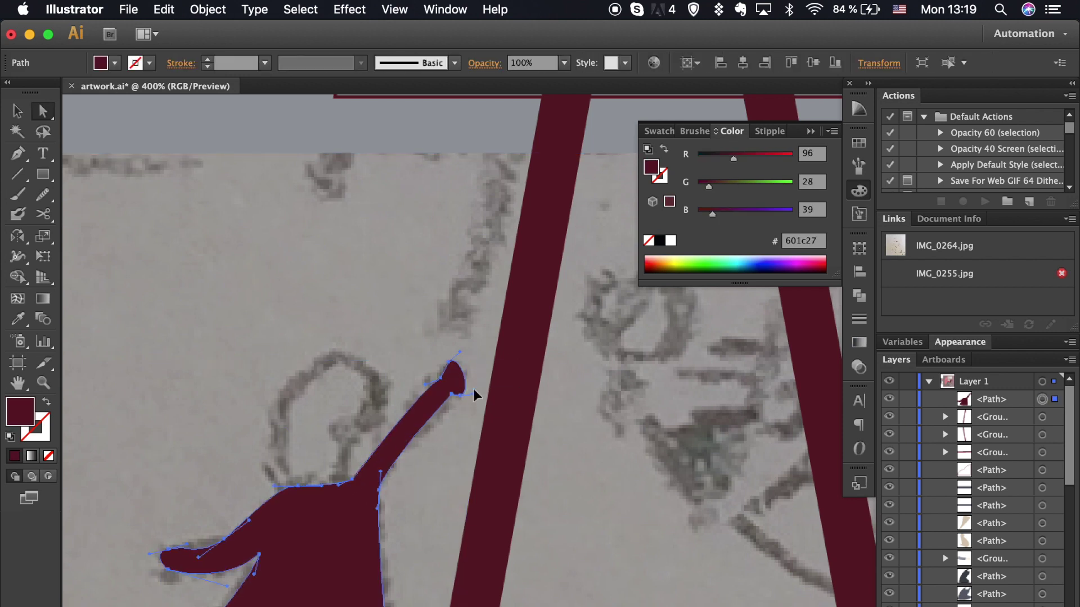
left_click_drag(465, 395, 461, 388)
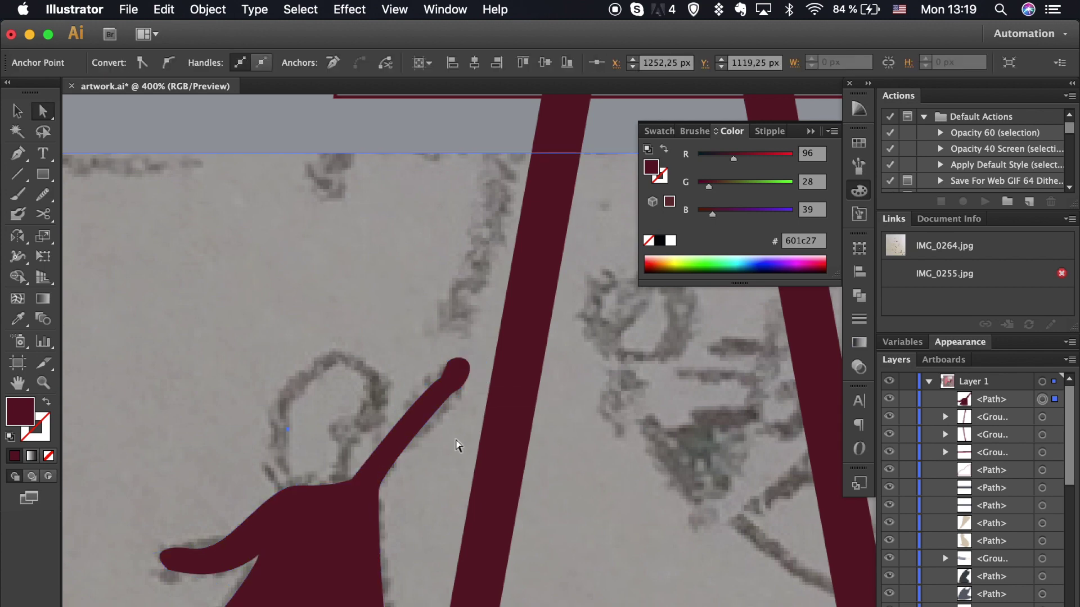
Draw the child's head shape and fill it near-black.
key("p")
scroll(460, 447, "down", 4)
scroll(460, 447, "up", 2)
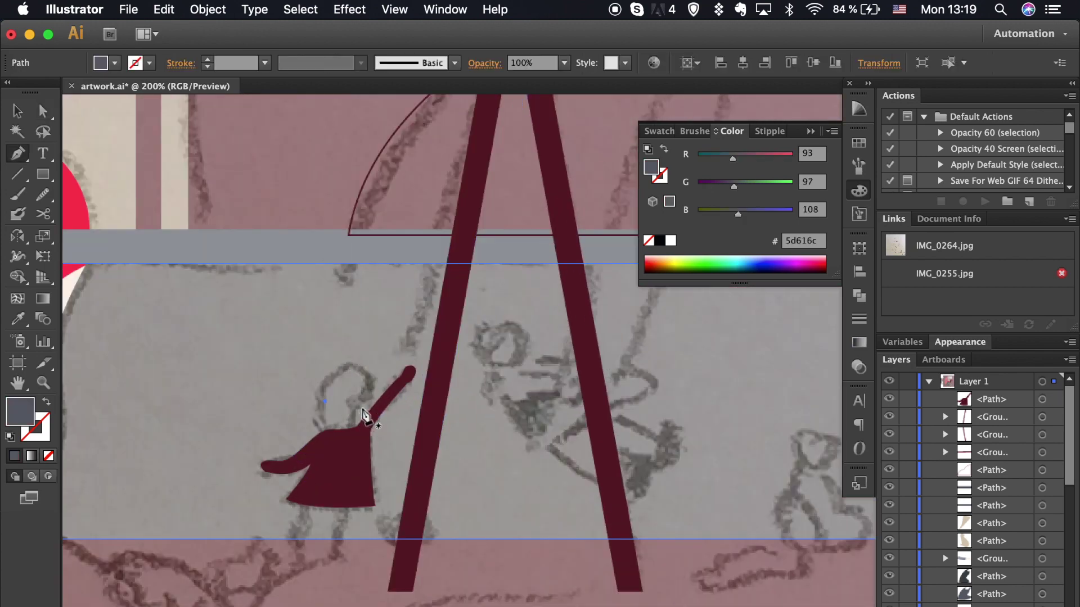
left_click(324, 436)
left_click(356, 400)
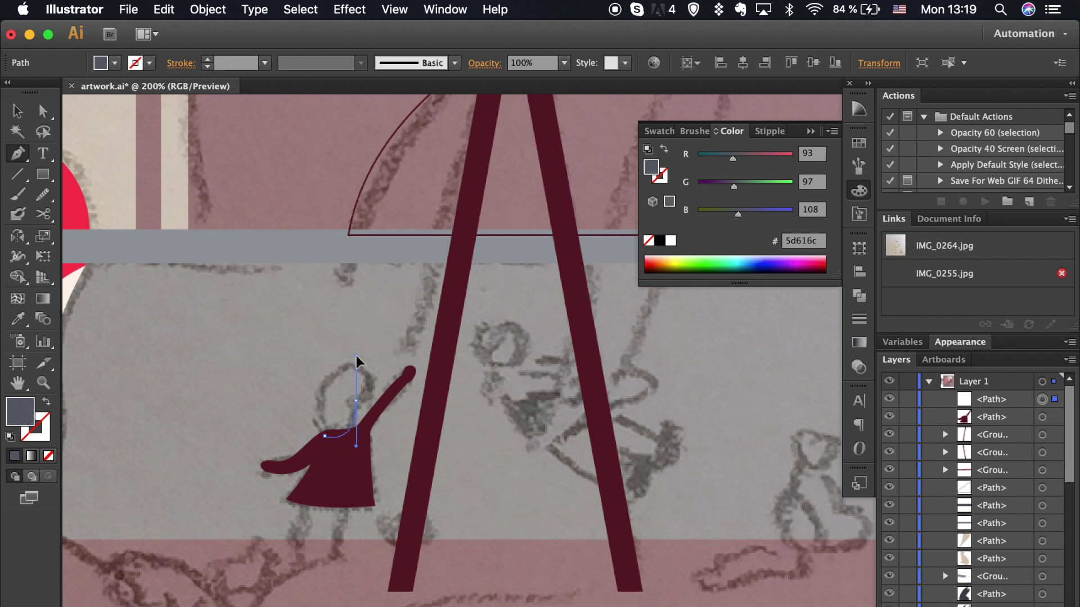
left_click_drag(356, 359, 356, 356)
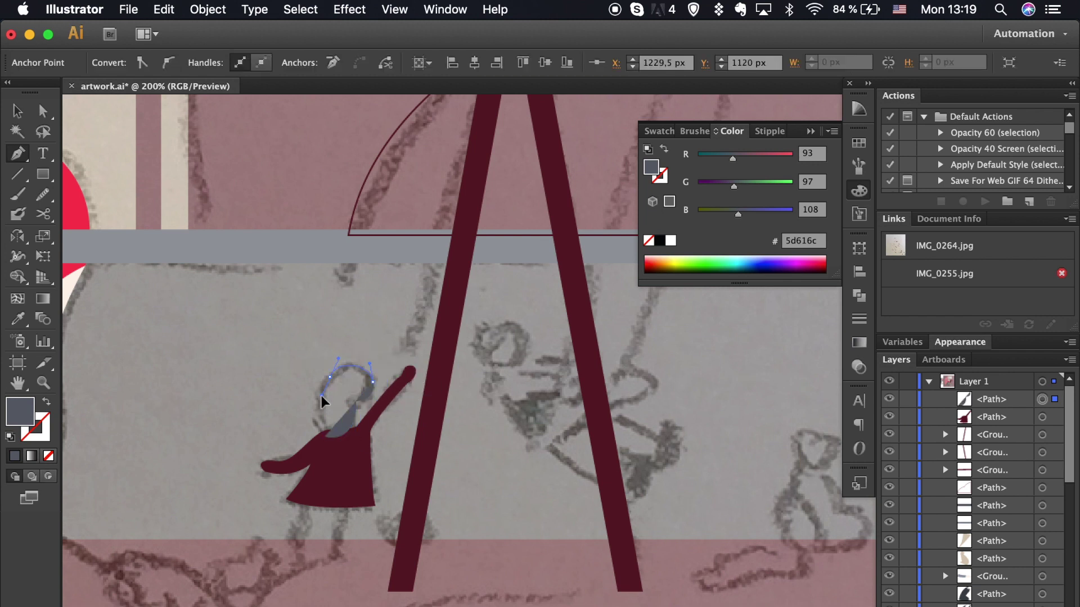
left_click_drag(324, 436, 328, 444)
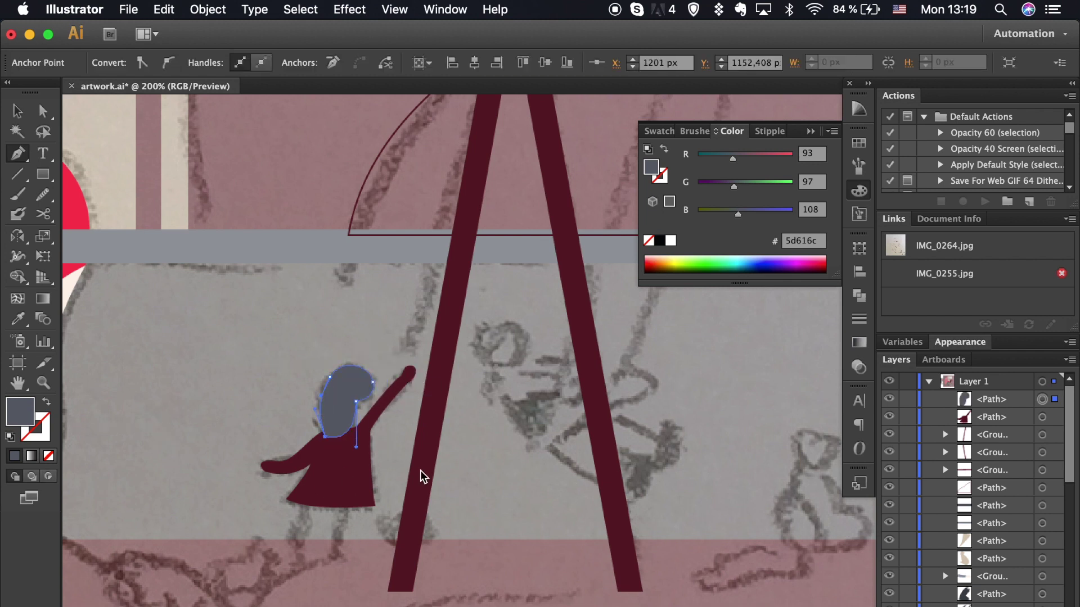
double_click(20, 412)
left_click(602, 542)
left_click(990, 369)
key("a")
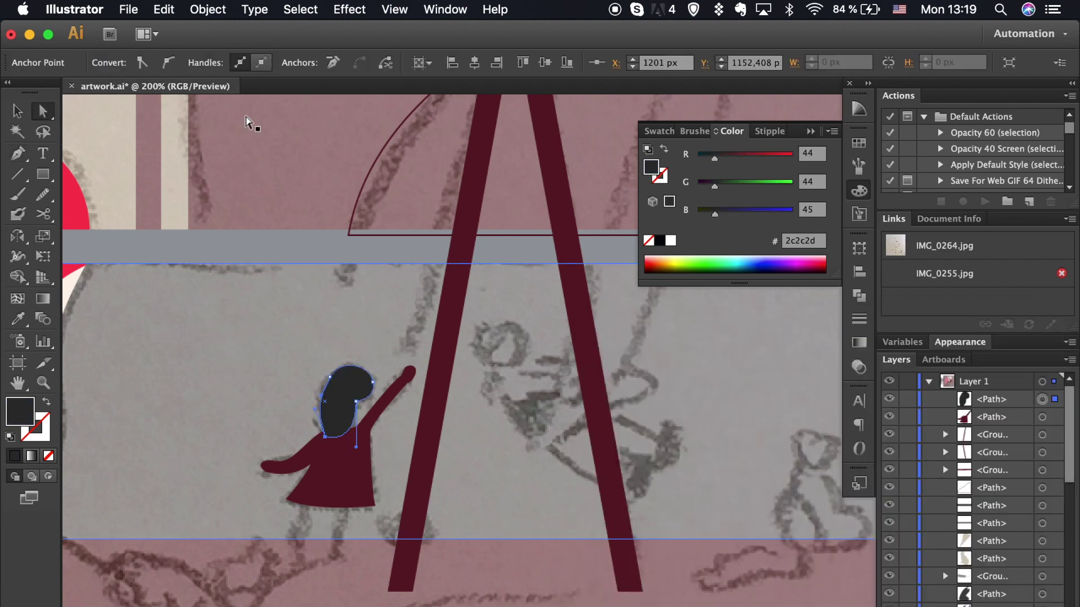
left_click(170, 358)
Outline a face shape curving alongside the dark head.
key("ctrl+plus")
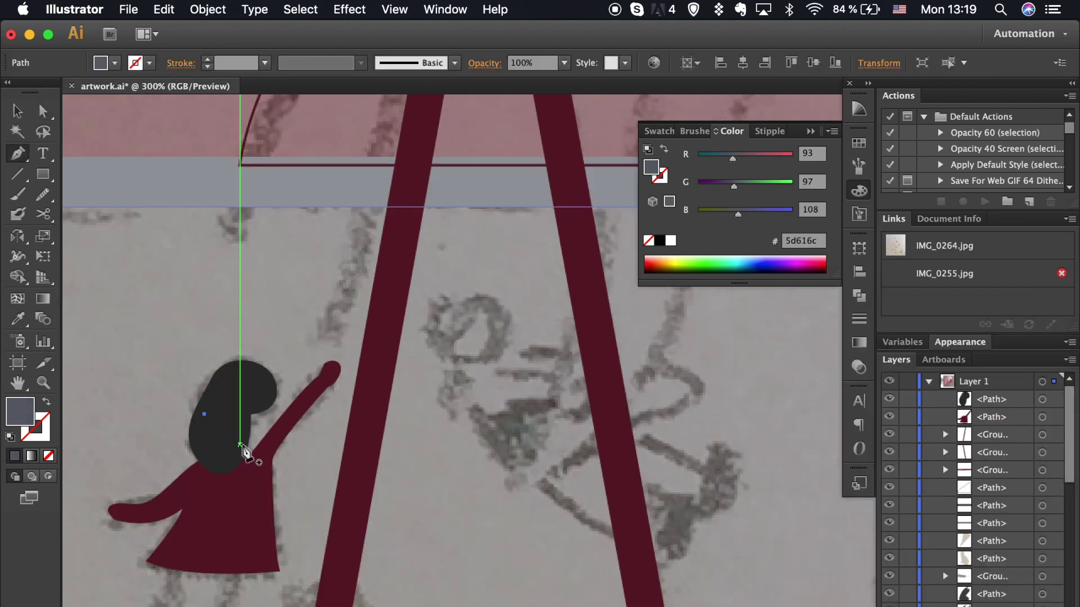
left_click(213, 457)
key("p")
left_click(272, 396)
left_click(252, 432)
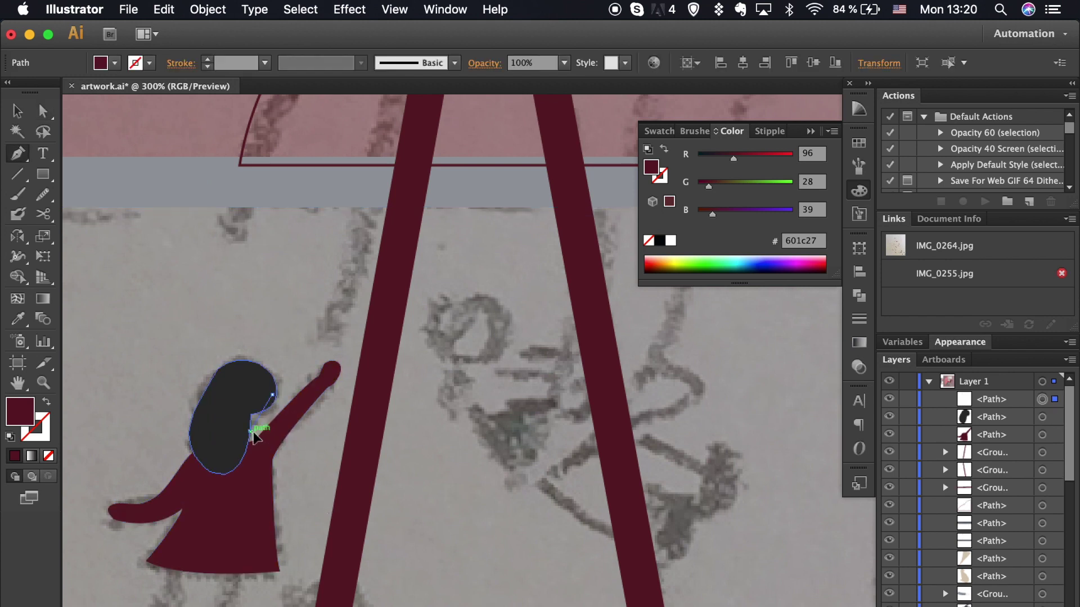
left_click_drag(216, 448, 247, 438)
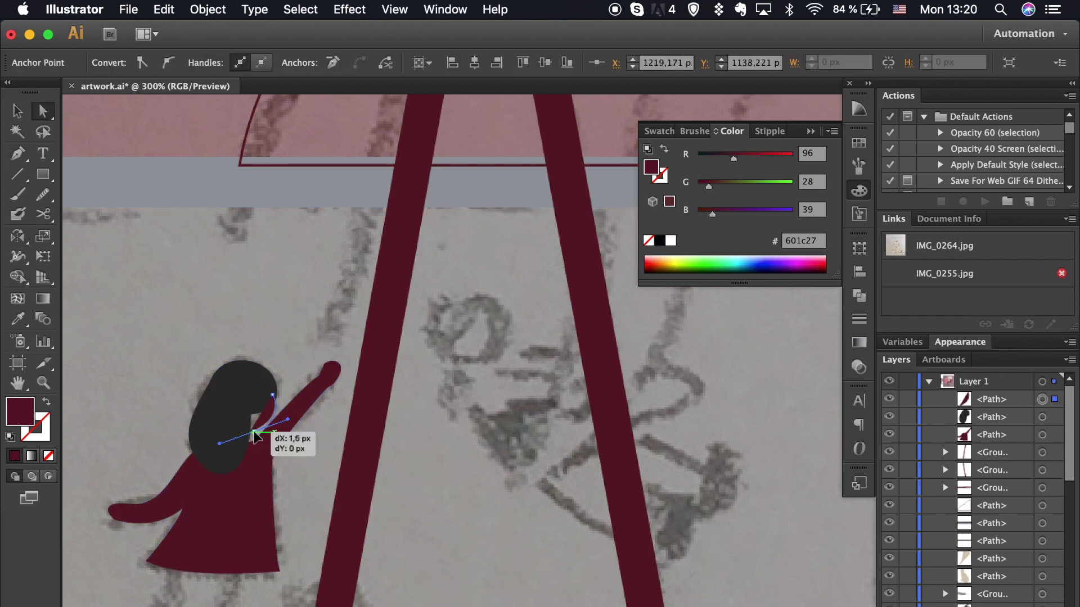
left_click(251, 459)
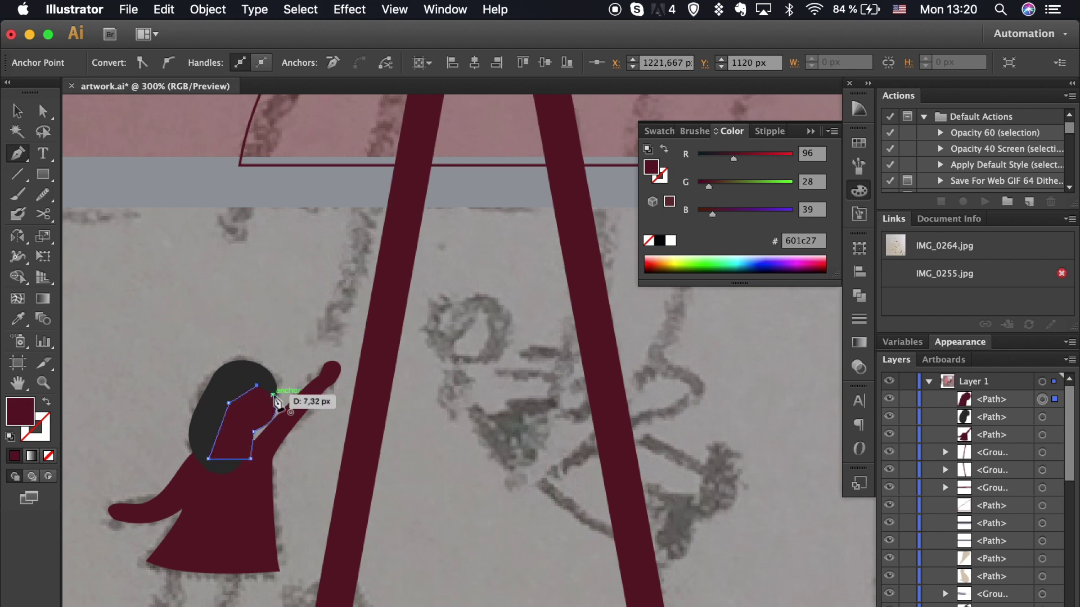
Fill the face with the light skin tone sampled from the artwork.
key("super+minus")
key("super+minus")
key("super+minus")
key("super+minus")
key("super+minus")
key("i")
left_click(146, 388)
key("super+plus")
key("super+plus")
key("super+plus")
key("v")
left_click(517, 509)
key("super+plus")
key("super+plus")
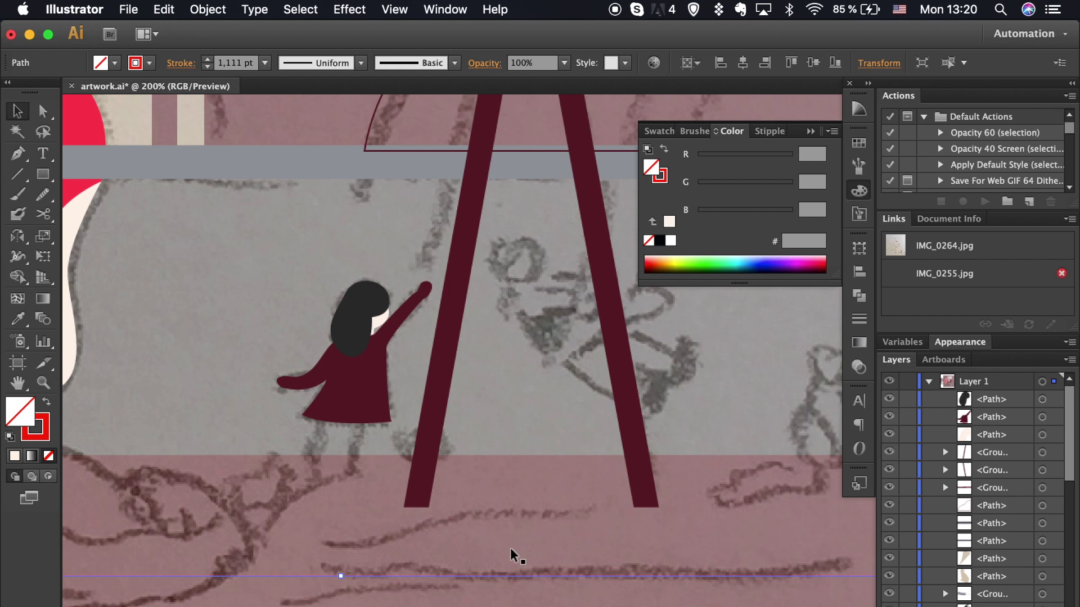
Outline the legs and two feet beneath the little girl's dress.
scroll(378, 558, "left", 1)
key("p")
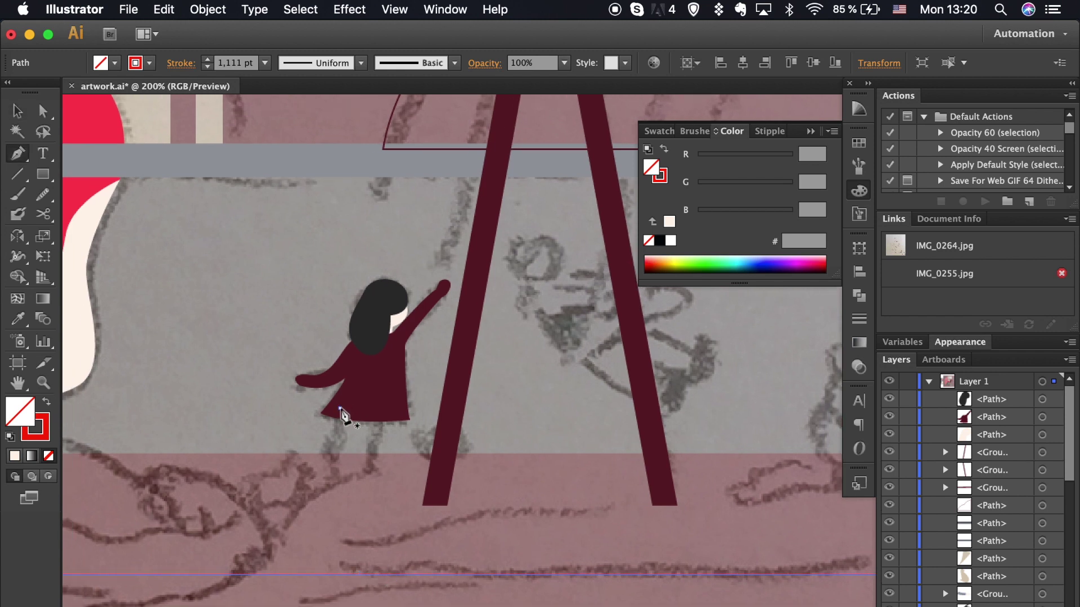
left_click(330, 470)
mouse_move(338, 474)
left_mouse_down()
mouse_move(350, 471)
mouse_move(342, 466)
left_mouse_up()
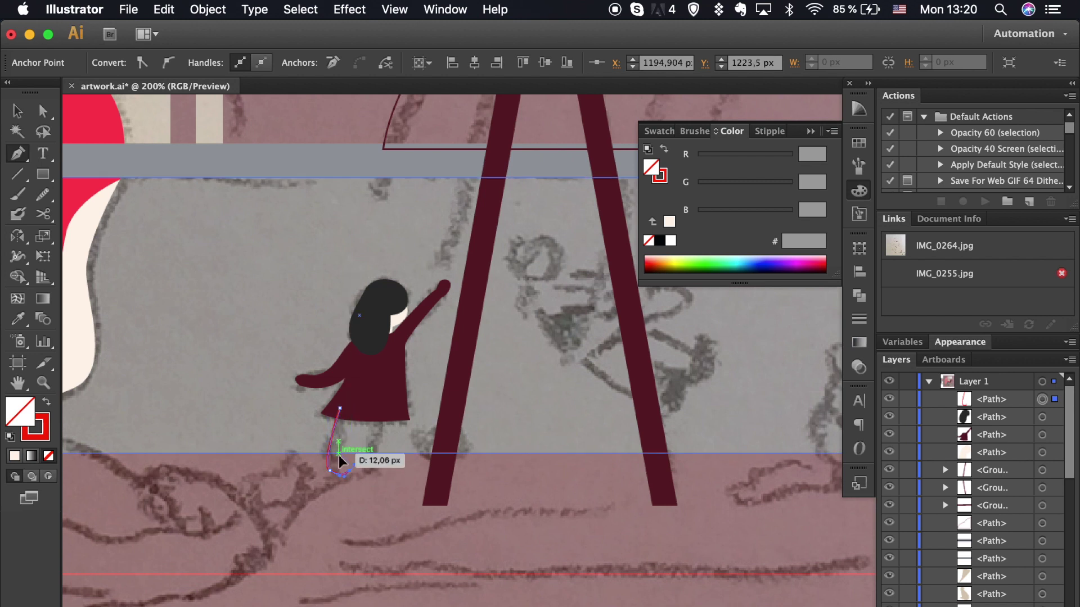
left_click_drag(369, 398, 365, 477)
left_click(385, 469)
left_click(389, 398)
left_click(372, 376)
left_click(340, 407)
Fill the legs cream, send them behind the dress, and nudge the left foot anchor.
key("i")
left_click(399, 322)
key("v")
key("ctrl+bracketleft")
key("ctrl+bracketleft")
key("ctrl+bracketleft")
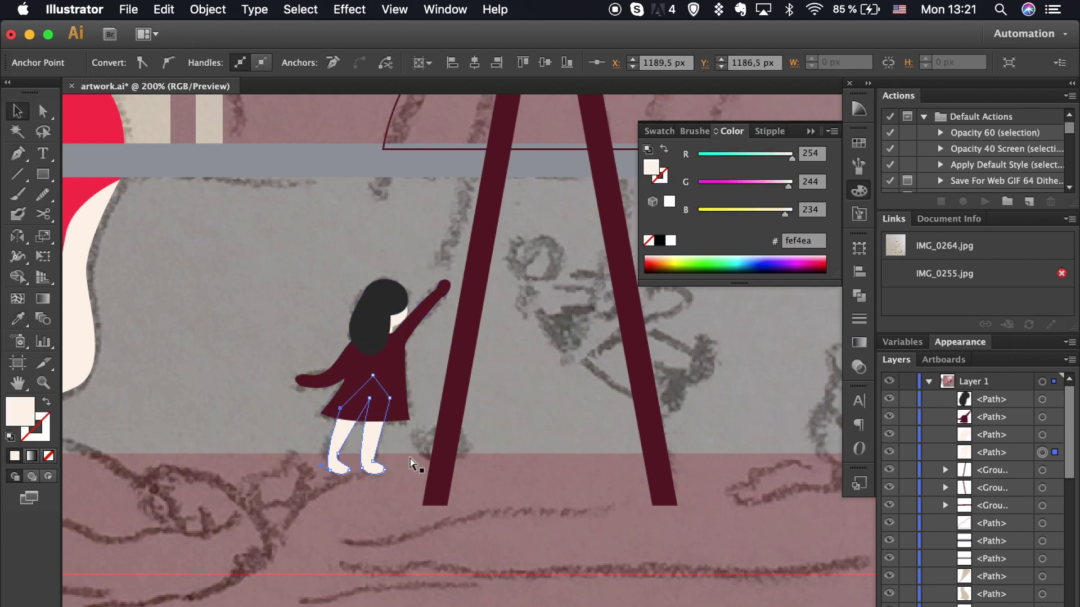
left_click(452, 545)
key("a")
left_click(332, 475)
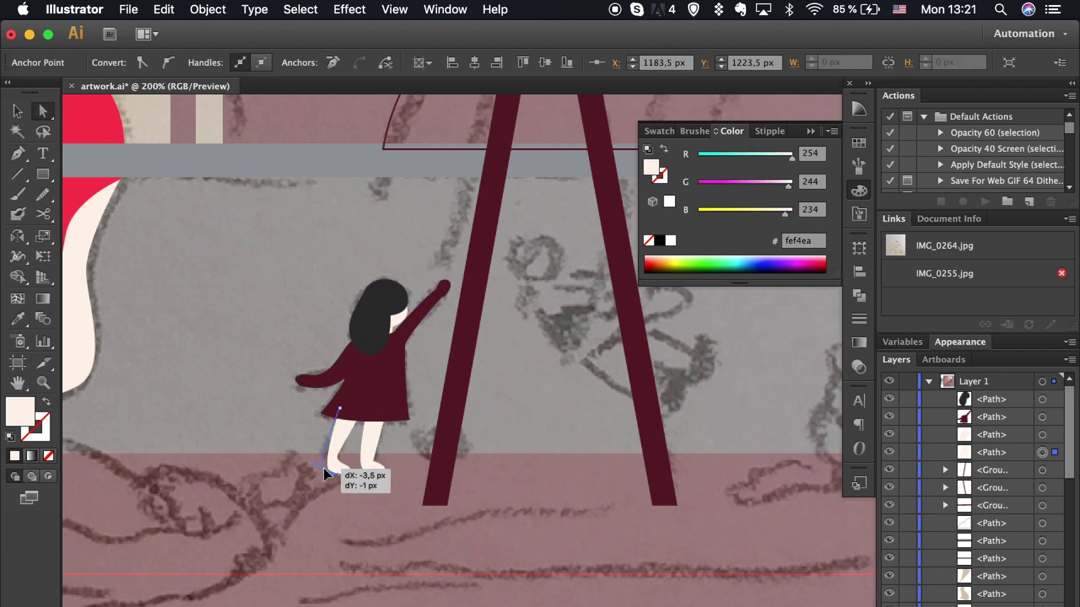
left_click(364, 527)
Zoom onto the swing and start a rope line at its top beam.
key("ctrl+minus")
key("ctrl+minus")
key("ctrl+minus")
key("ctrl+plus")
key("p")
left_click(446, 180)
Draw a slanted rope from the beam, duplicate it, and give both a dark red stroke.
left_click(79, 243)
left_click_drag(446, 180, 361, 413)
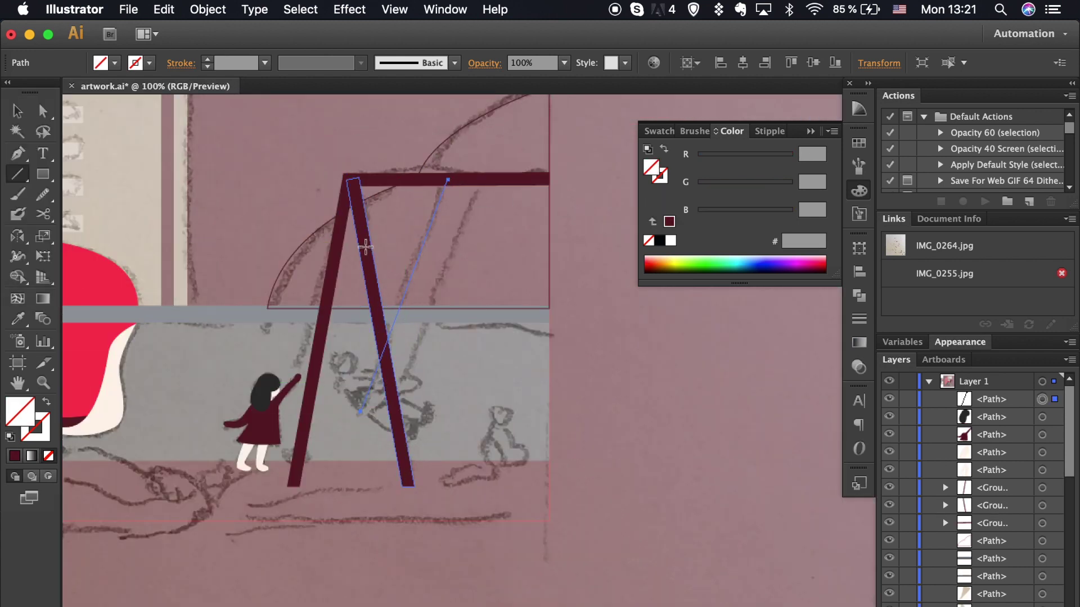
left_click(483, 181)
key("Escape")
key("v")
left_click_drag(417, 296, 435, 296)
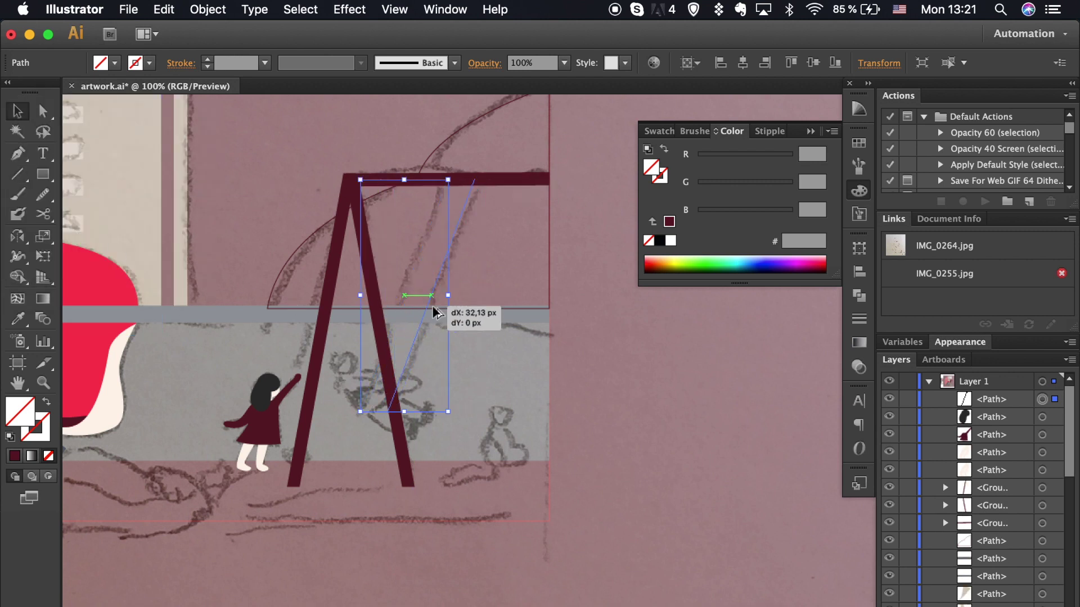
left_click(405, 293, "shift")
left_click(14, 456)
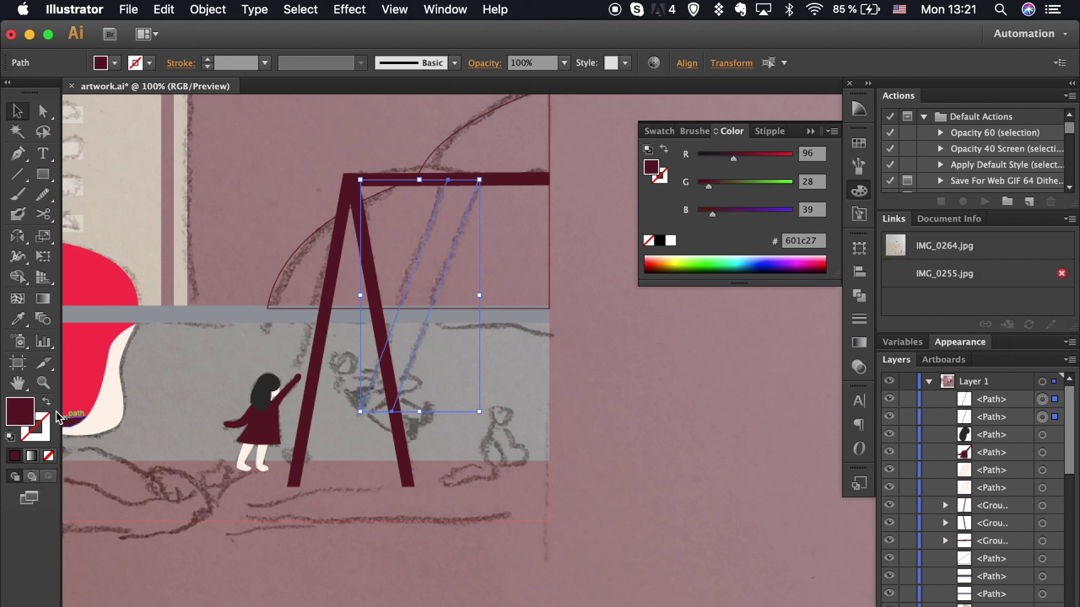
left_click(572, 498)
Pull the beige shape's anchor down near the swing beam to dent its curve.
key("super+minus")
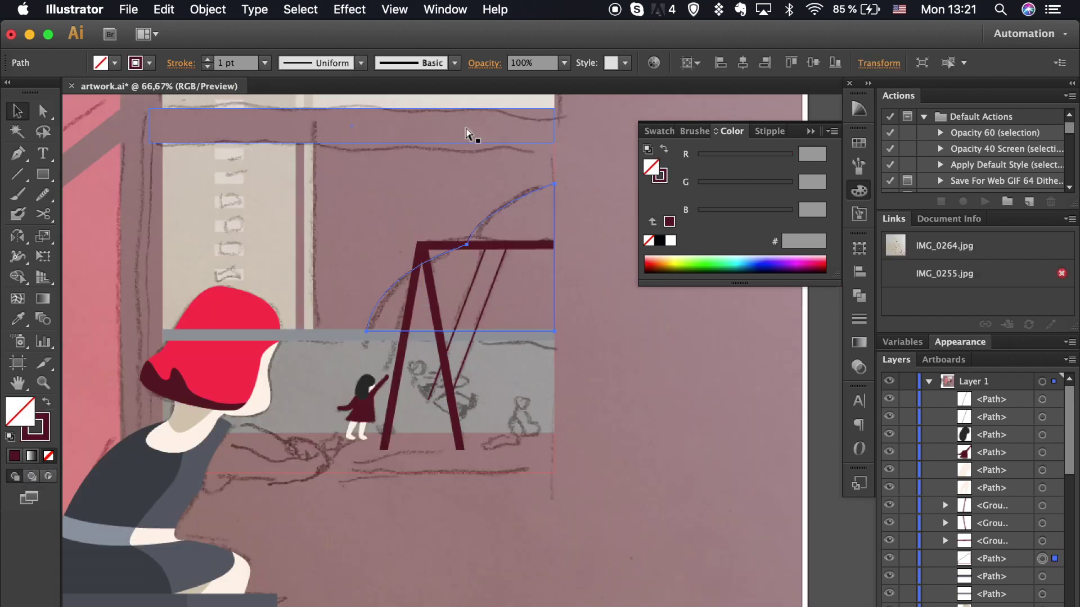
key("super+minus")
key("super+minus")
key("super+minus")
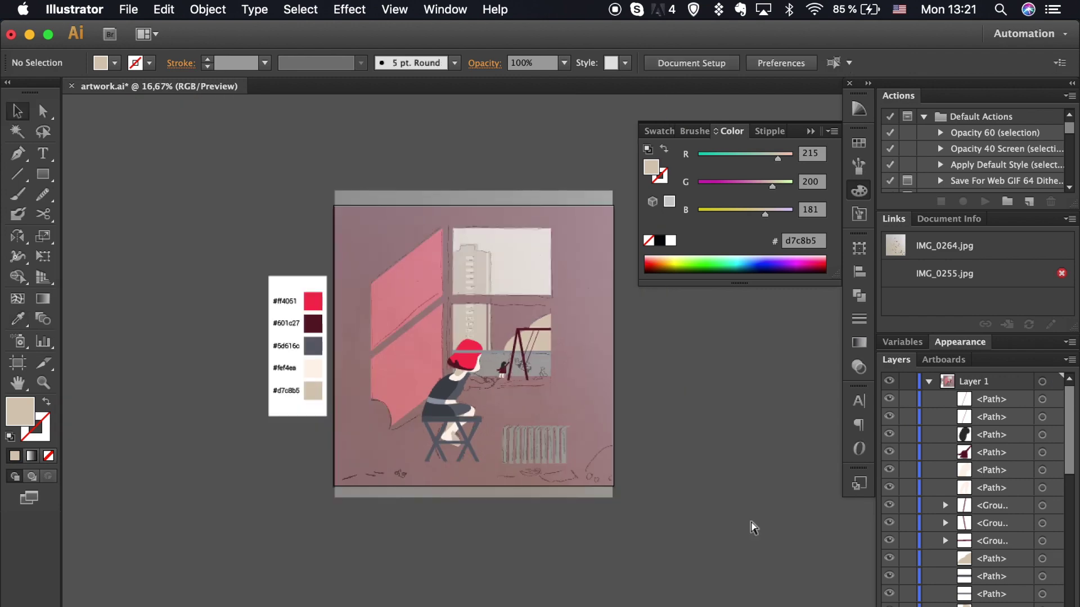
key("super+plus")
key("super+plus")
key("super+plus")
key("a")
left_click(453, 231)
left_click_drag(453, 232, 440, 243)
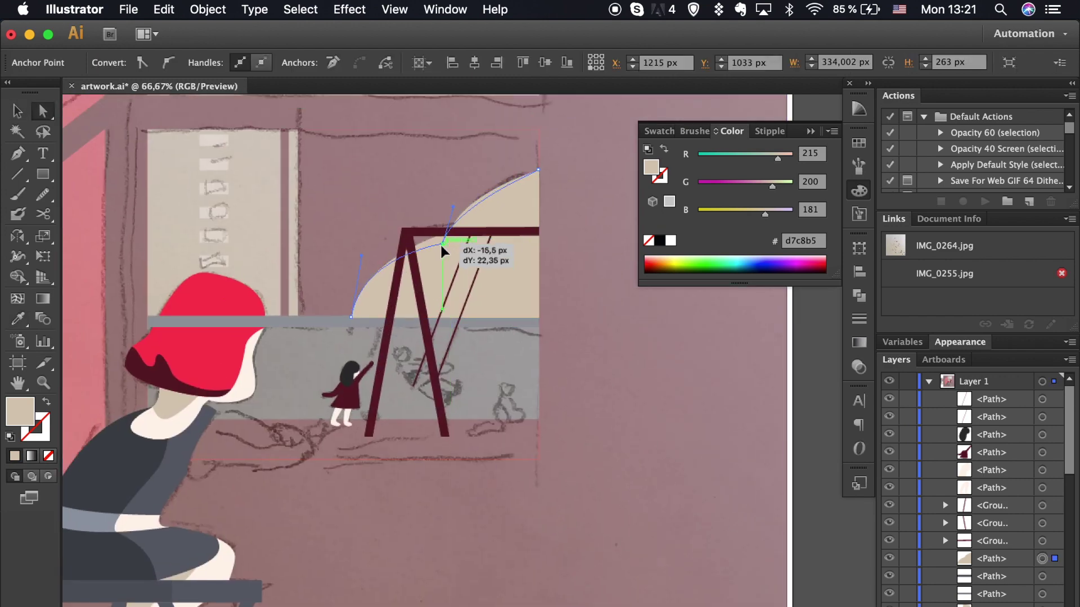
left_click(615, 392)
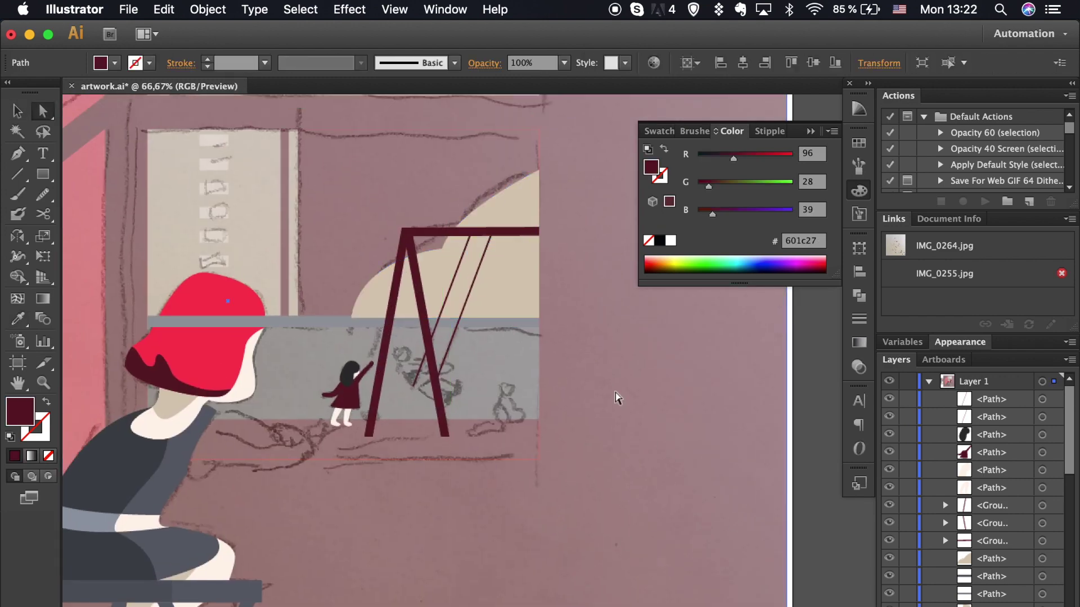
key("super+plus")
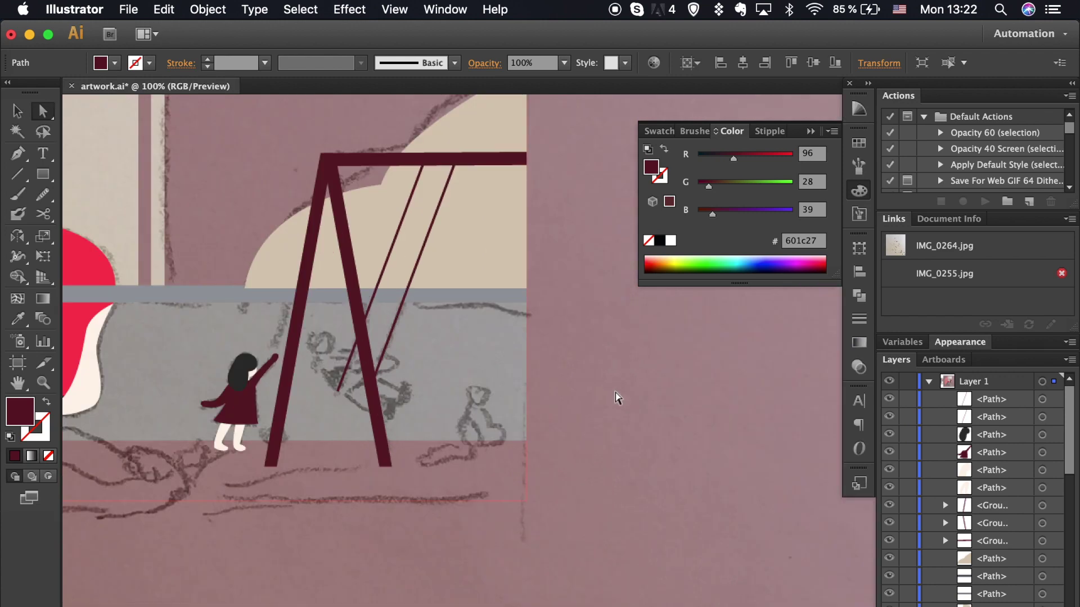
key("super+plus")
left_click(473, 434)
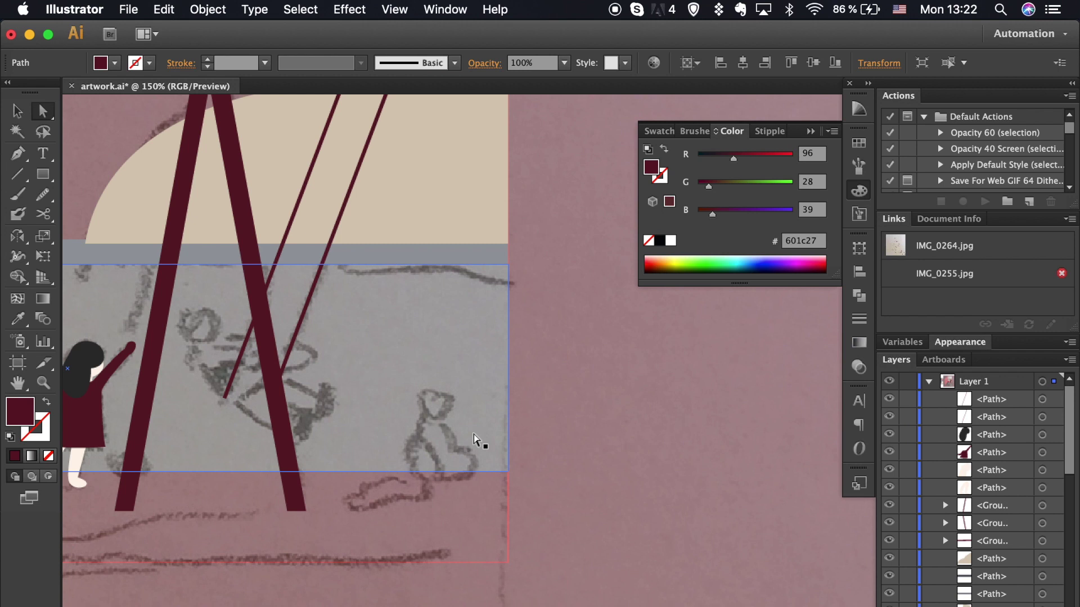
Draw a small oval body for the second child beside the swing.
key("super+shift+a")
left_click_drag(43, 175, 132, 214)
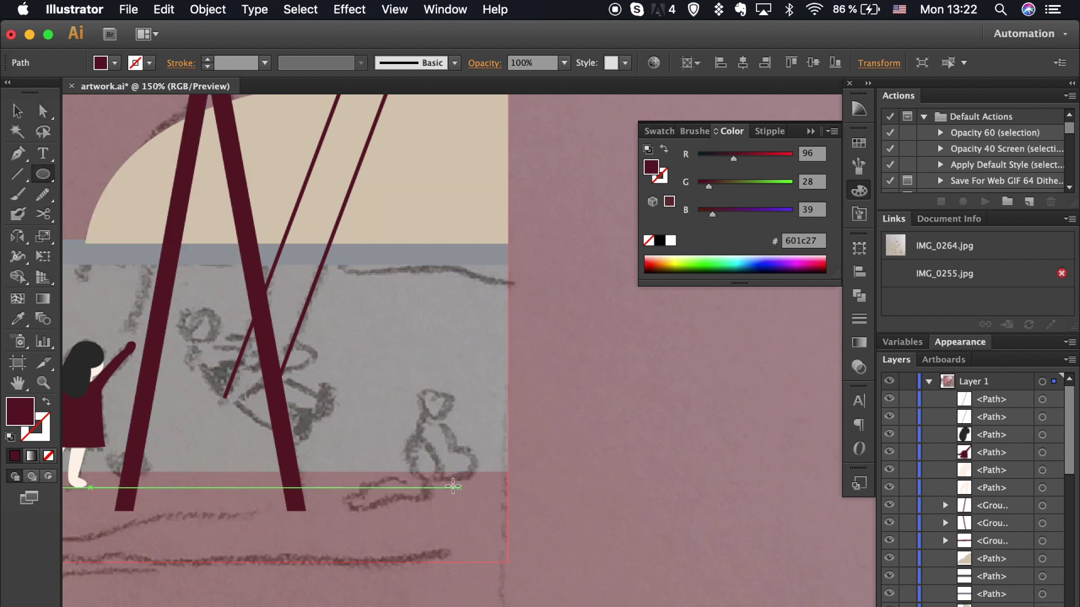
left_click_drag(422, 458, 433, 477)
key("v")
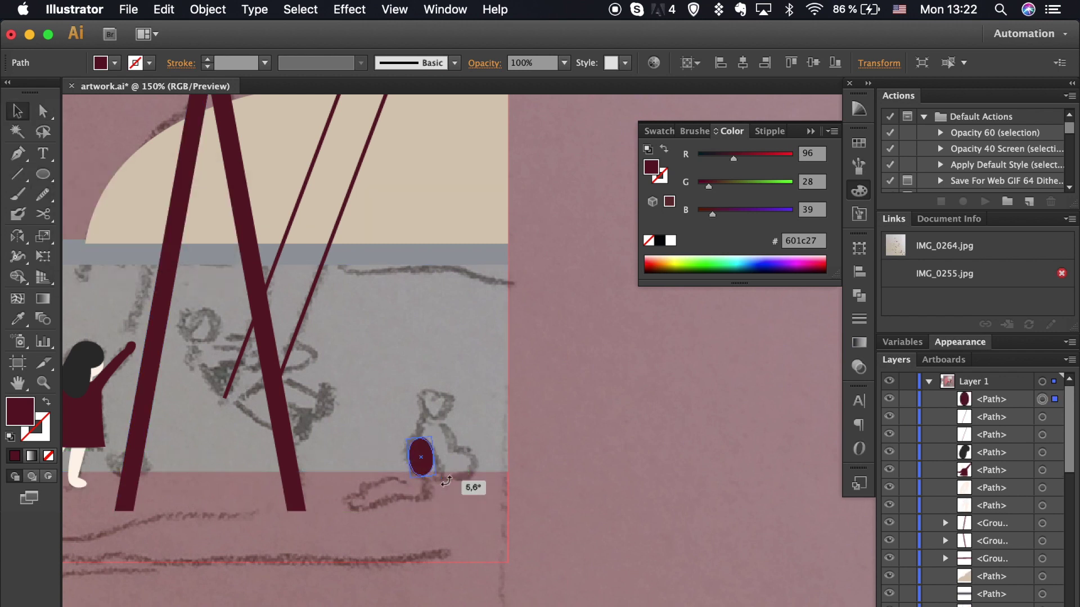
left_click_drag(438, 477, 439, 482)
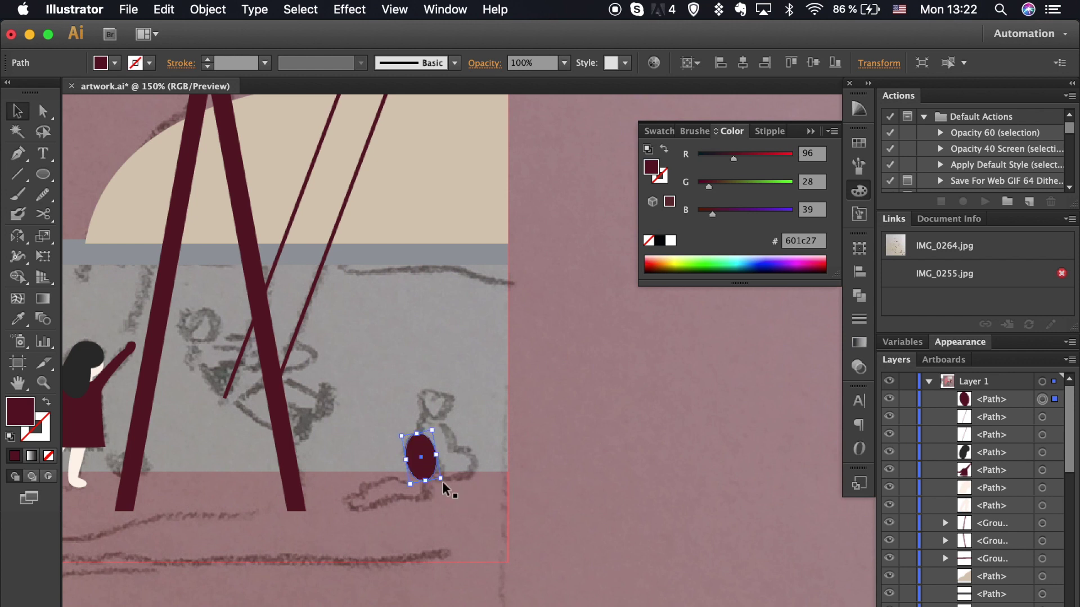
Add a small beige-filled rectangle just below the oval.
left_click_drag(43, 174, 63, 182)
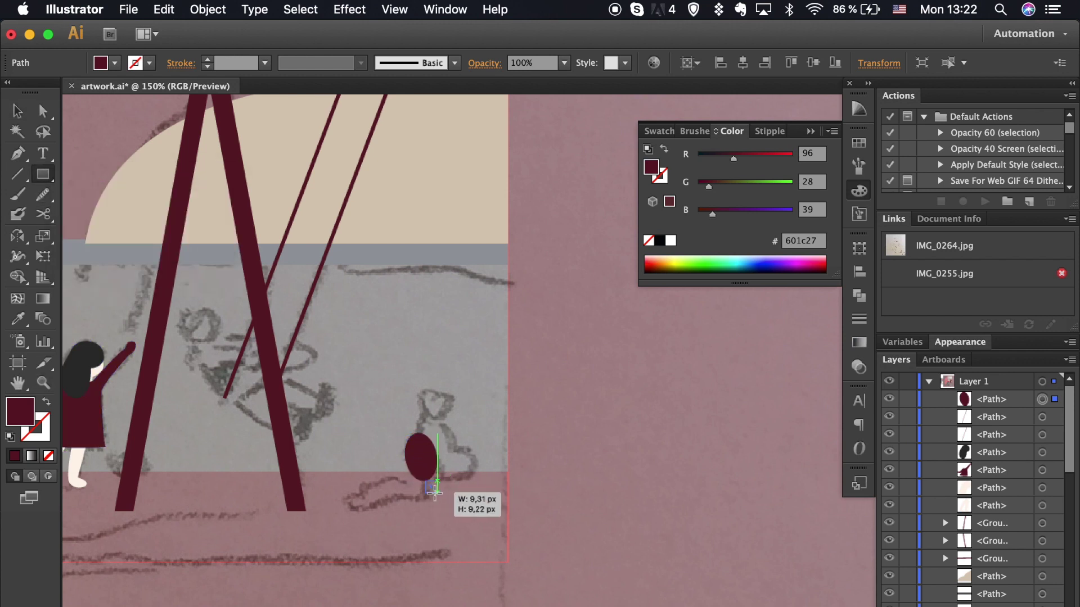
key("i")
left_click(394, 168)
mouse_move(425, 481)
left_mouse_down()
mouse_move(443, 496)
mouse_move(404, 514)
mouse_move(427, 497)
mouse_move(396, 496)
mouse_move(410, 474)
left_mouse_up()
key("super+plus")
key("super+plus")
key("v")
left_click(411, 463)
Bring the maroon oval in front of the beige shape, enlarged and moved up.
key("a")
left_click(410, 466)
right_click(410, 414)
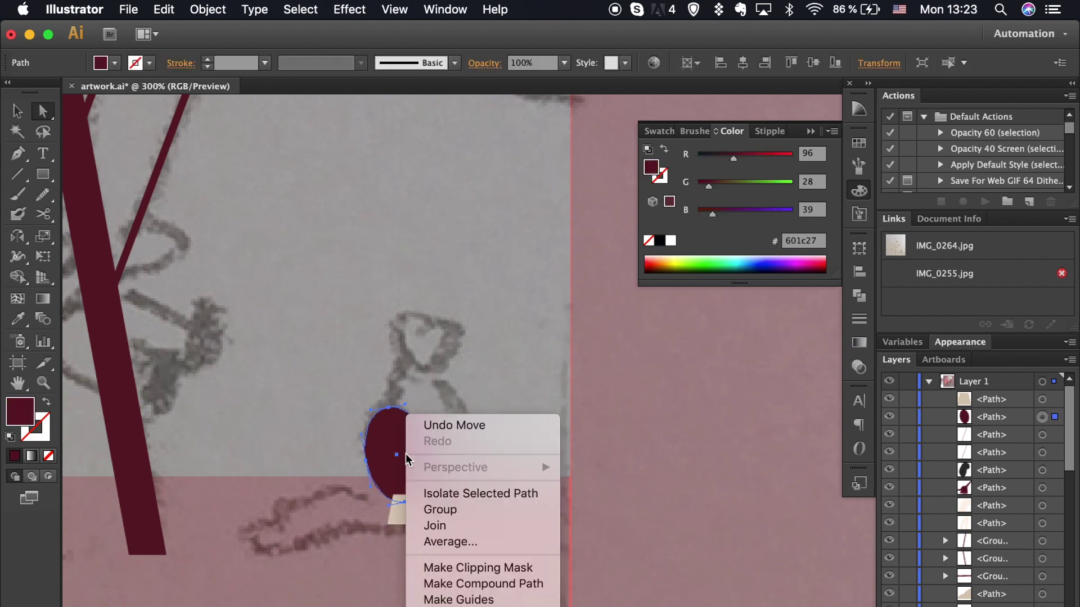
left_click(615, 597)
key("v")
left_click_drag(417, 401, 421, 380)
left_click(485, 544)
Pen-draw a curved beige torso shape on top of the oval.
key("p")
left_click(388, 401)
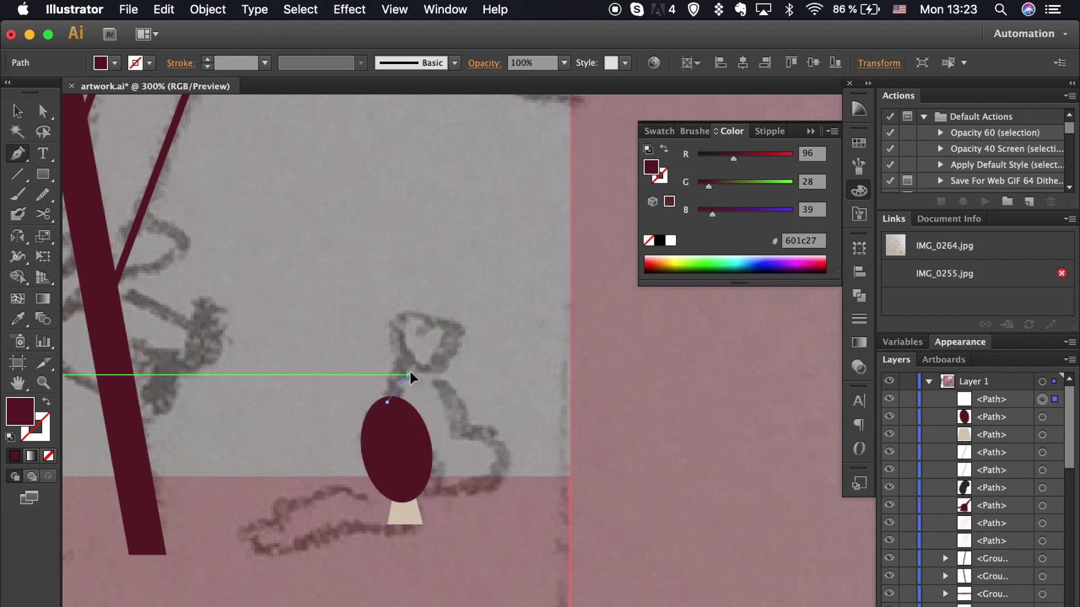
left_click_drag(410, 371, 431, 388)
mouse_move(447, 380)
left_mouse_down()
mouse_move(465, 440)
mouse_move(448, 462)
left_mouse_up()
left_click(387, 403)
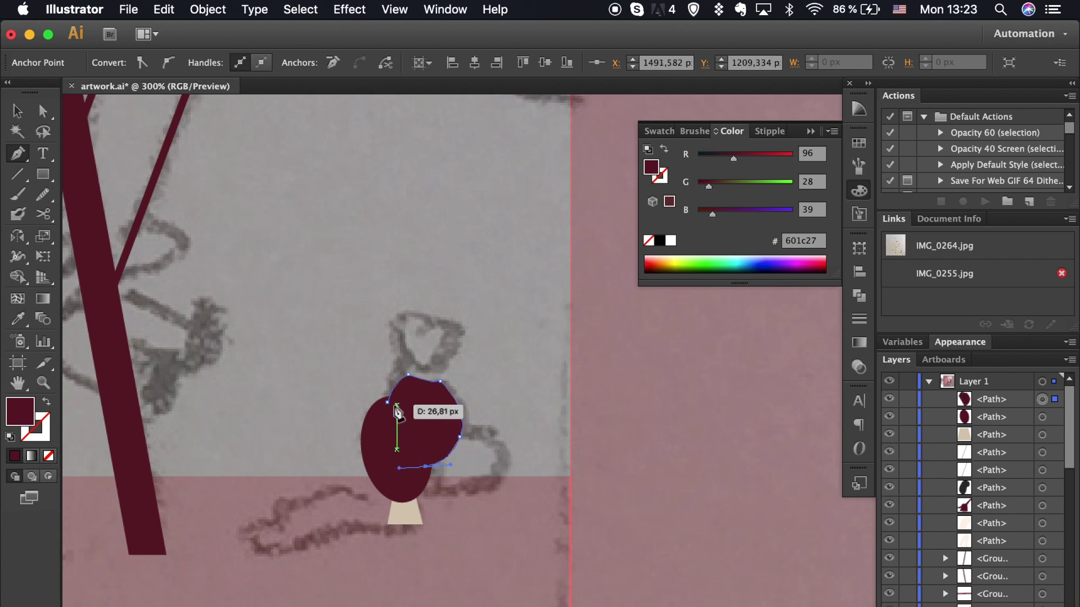
left_click(403, 513)
key("v")
left_click(510, 604)
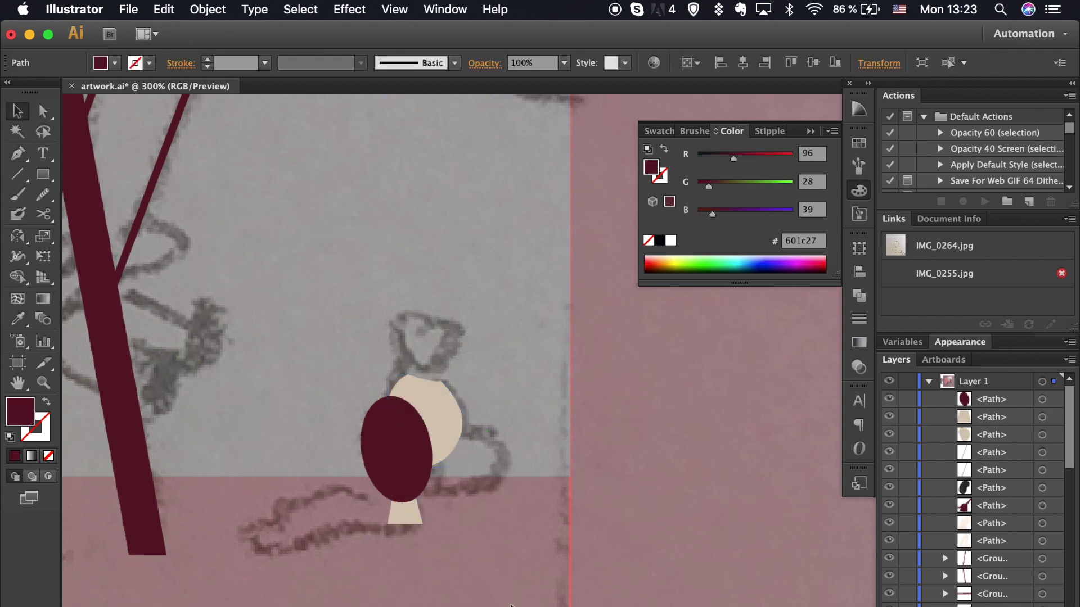
Pen-draw a dark shape beside the torso and send it behind the cream torso.
left_click(450, 431)
left_click_drag(505, 461, 506, 499)
left_click_drag(400, 481, 404, 489)
left_click(450, 431)
key("super+minus")
key("super+minus")
key("super+minus")
key("super+i")
key("Escape")
key("i")
key("super+plus")
key("super+plus")
key("super+bracketleft")
key("super+bracketleft")
key("super+bracketleft")
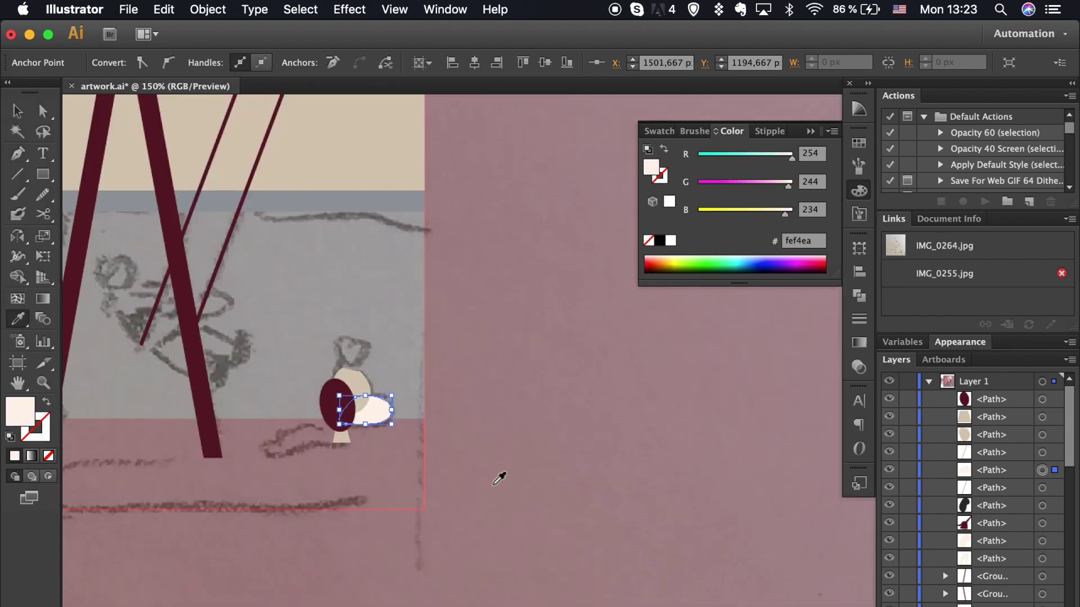
key("v")
Draw a round dark head above the child's torso.
scroll(431, 527, "left", 3)
left_click_drag(43, 174, 113, 212)
left_click_drag(410, 350, 428, 369)
key("i")
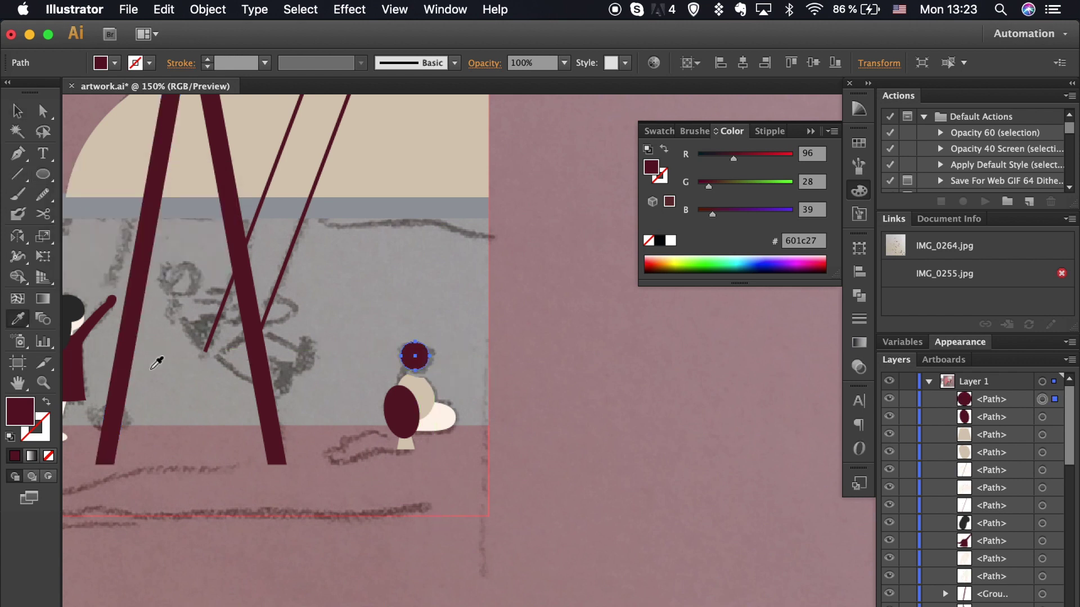
key("super+plus")
Pen-draw a neck shape below the head, filled with the cream skin tone.
key("p")
left_click(293, 325)
left_click_drag(268, 370, 263, 369)
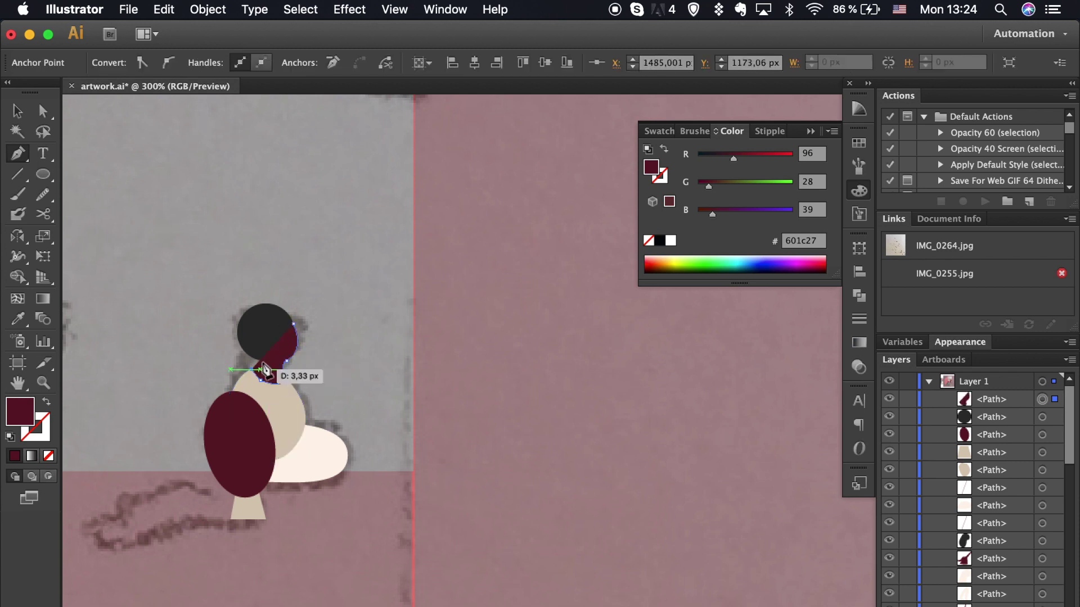
key("i")
left_click(331, 430)
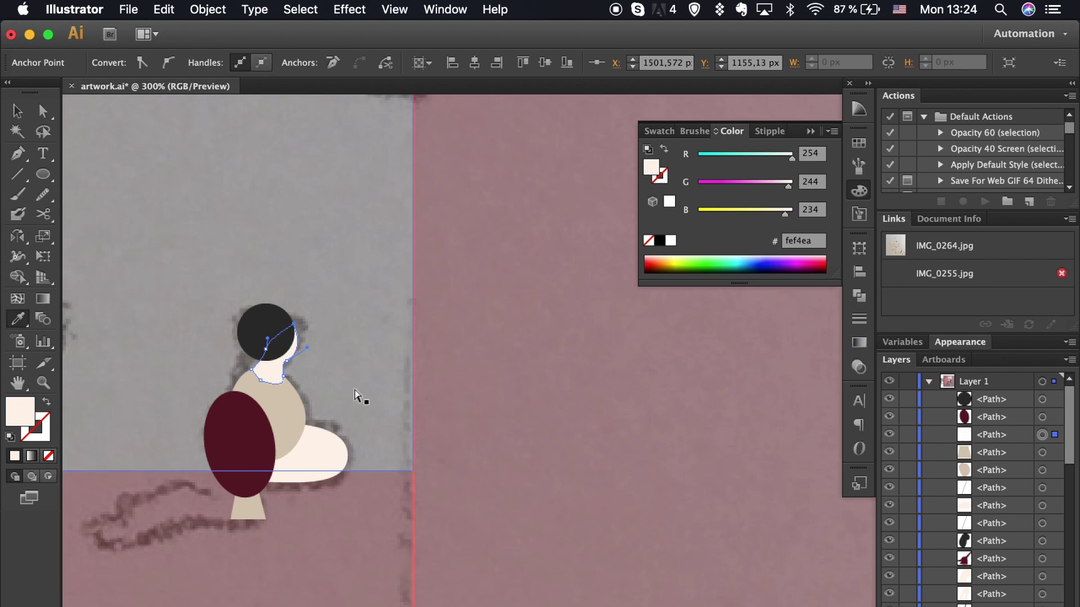
key("v")
key("ctrl+minus")
key("ctrl+minus")
key("ctrl+minus")
key("ctrl+plus")
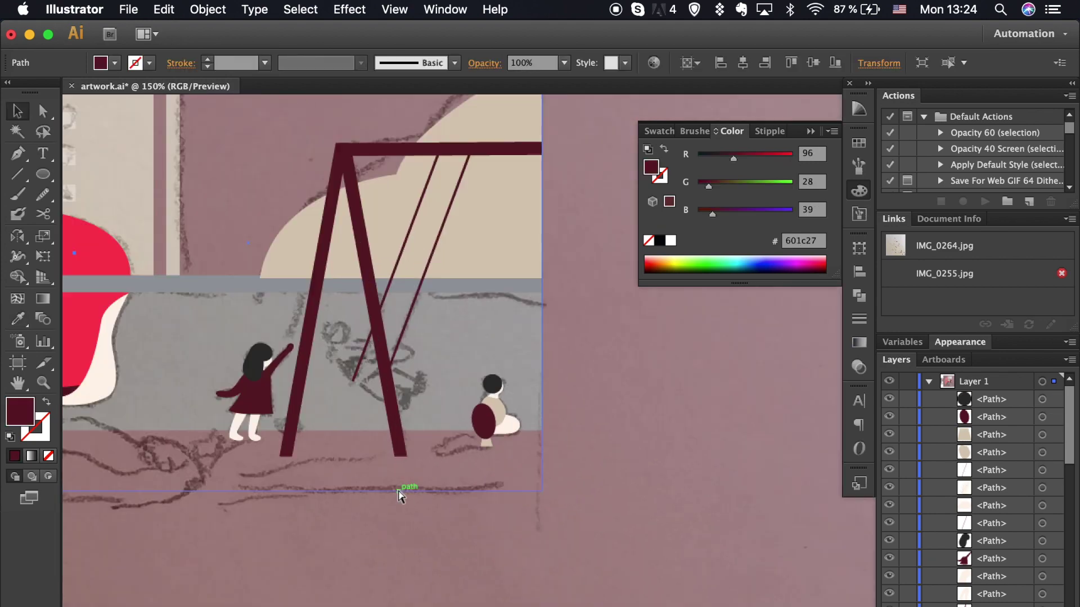
Draw a cream-filled circle between the swing ropes.
key("ctrl+plus")
key("l")
left_click_drag(260, 333, 295, 365)
key("i")
left_click(528, 483)
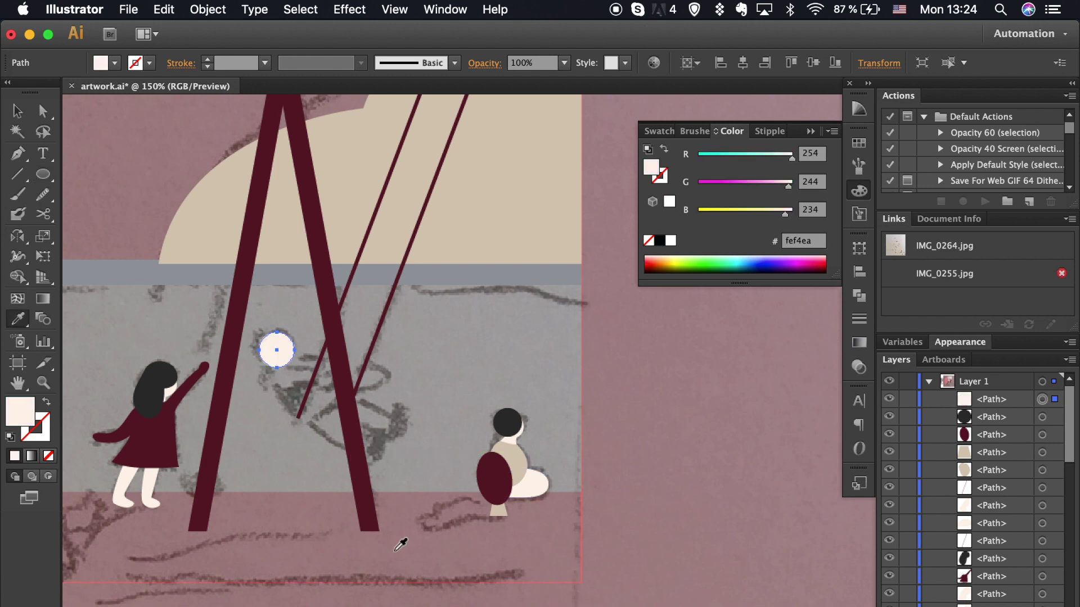
key("v")
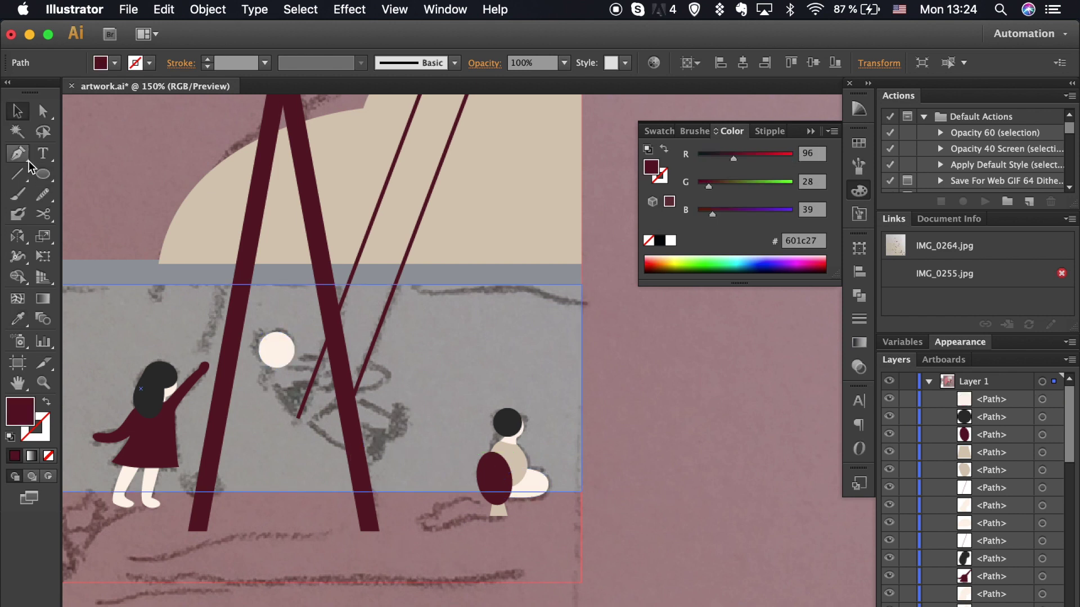
Draw a small seat bar at the rope ends, rotated to follow the ropes.
left_click(41, 178)
key("m")
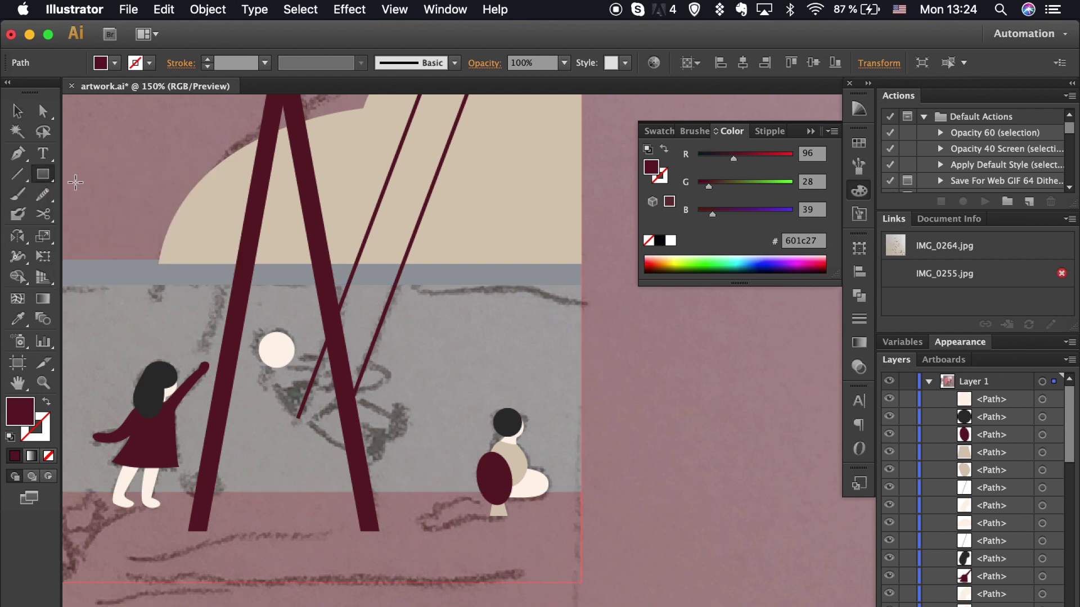
key("super+equal")
mouse_move(210, 431)
left_mouse_down()
mouse_move(268, 439)
mouse_move(239, 447)
left_mouse_up()
key("v")
key("super+equal")
key("super+equal")
key("super+equal")
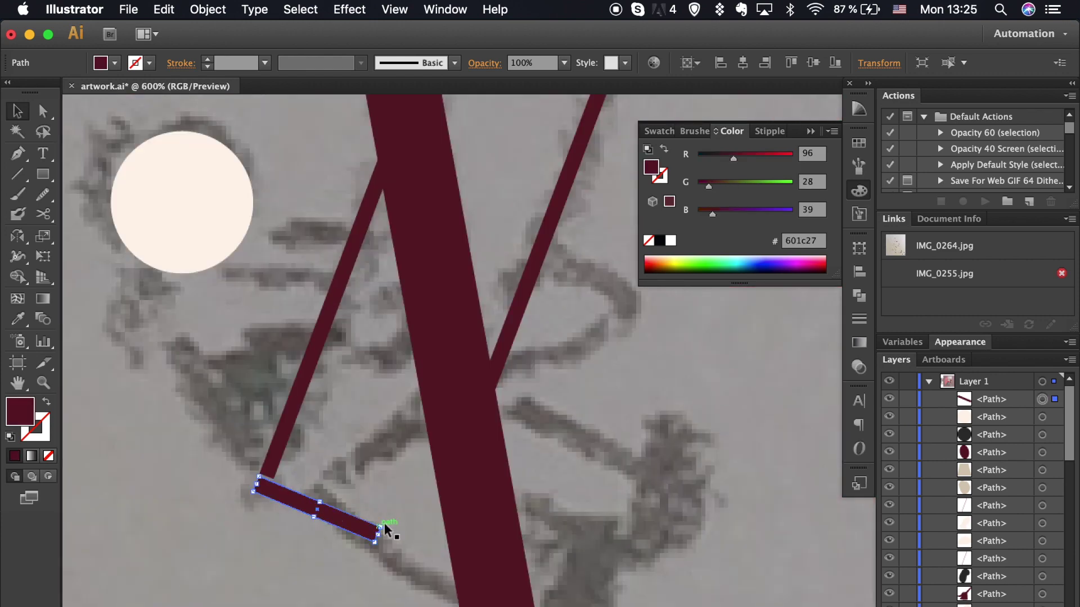
left_click_drag(379, 530, 384, 533)
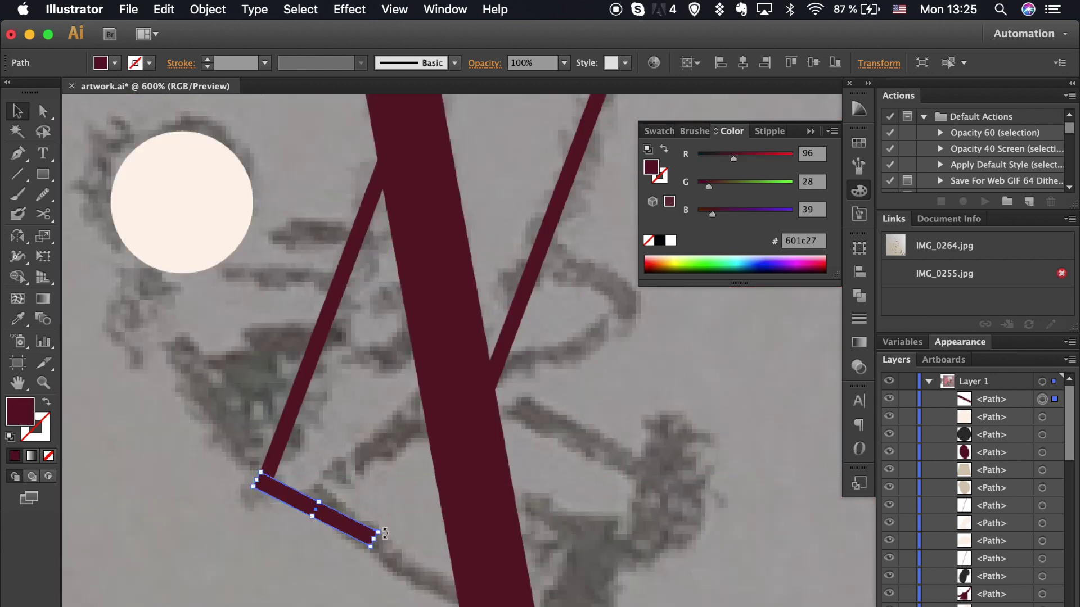
left_click(338, 595)
key("super+minus")
key("super+minus")
key("super+minus")
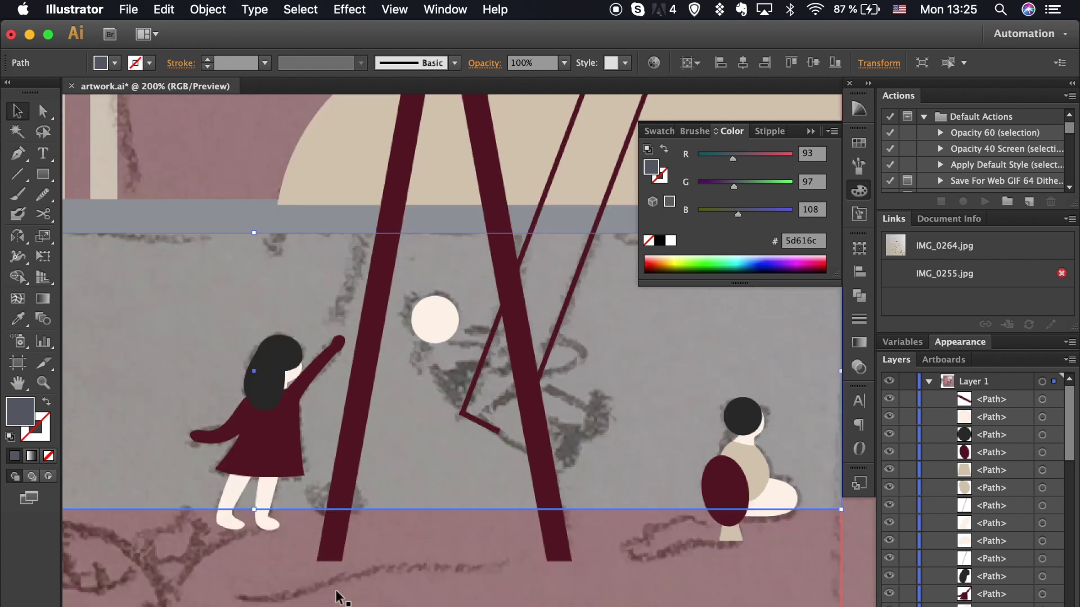
Pen-draw the curved dress outline under the child's head.
key("p")
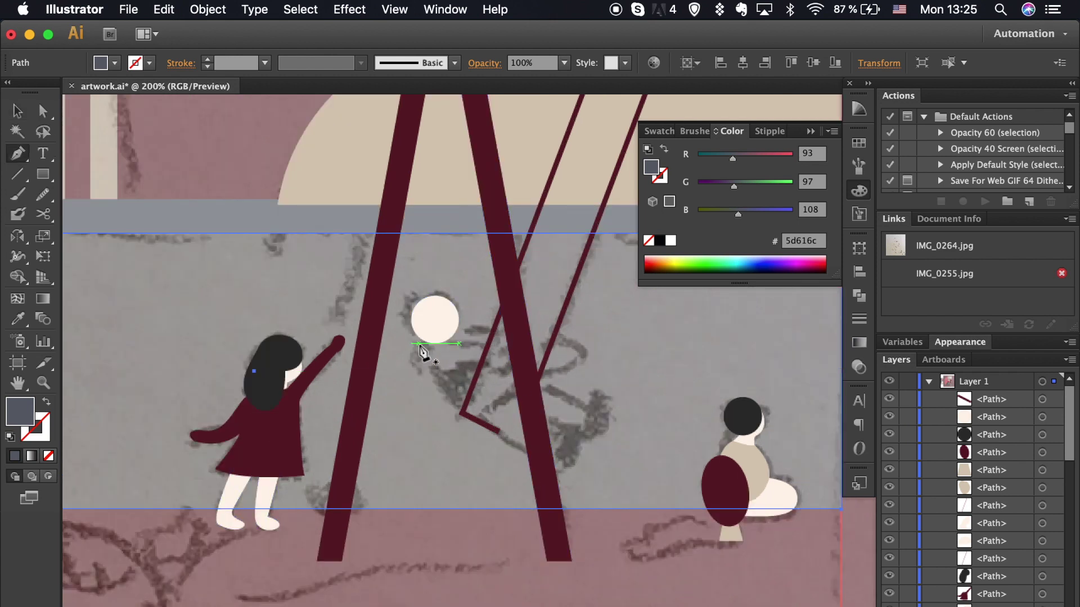
left_click(424, 343)
left_click_drag(460, 411, 481, 418)
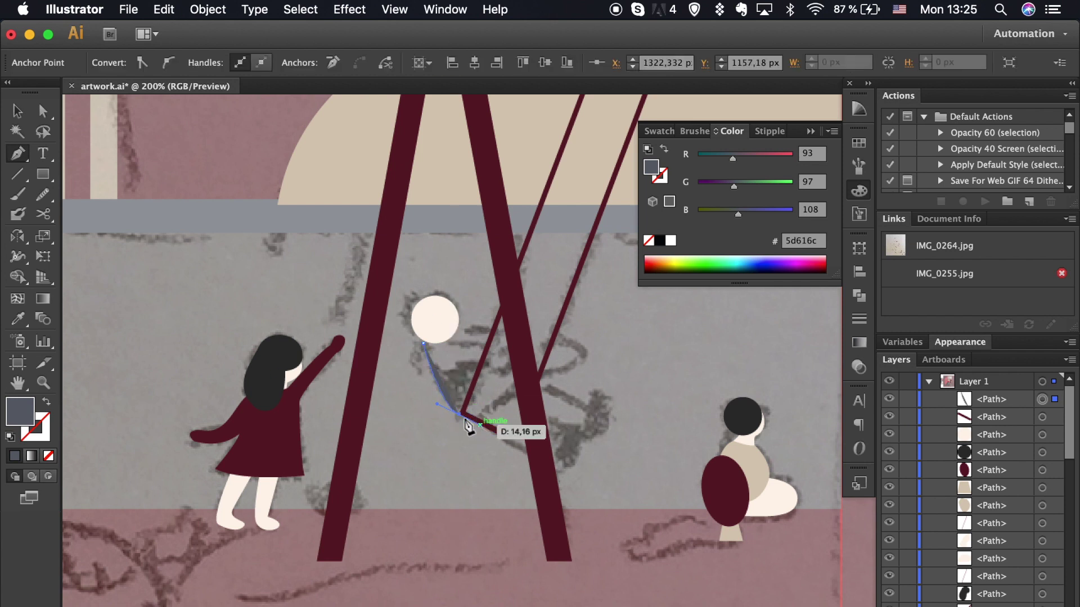
left_click(500, 401)
left_click(522, 371)
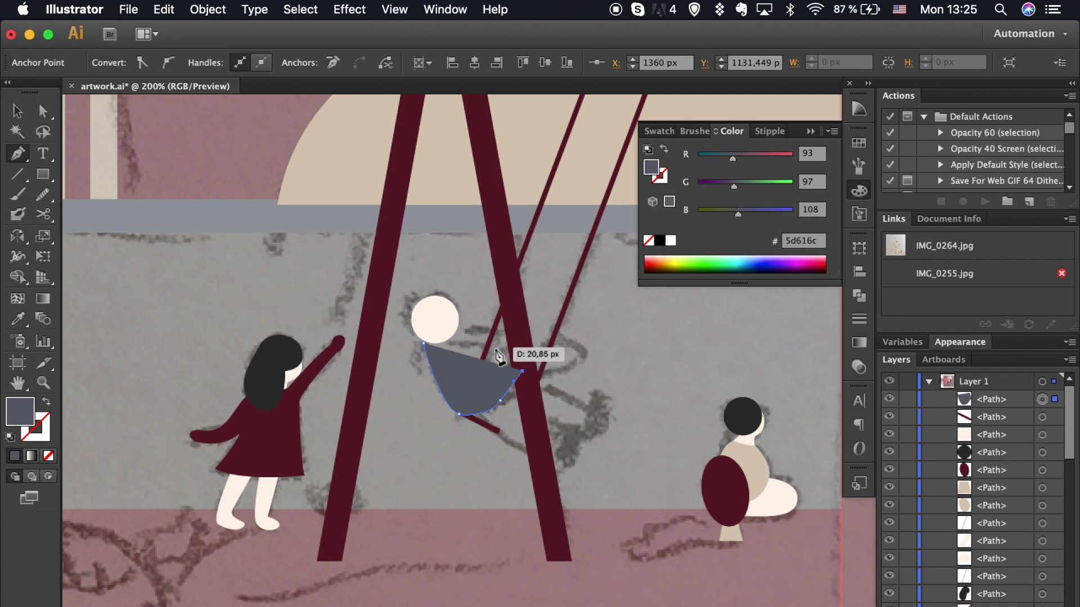
left_click_drag(493, 348, 533, 375)
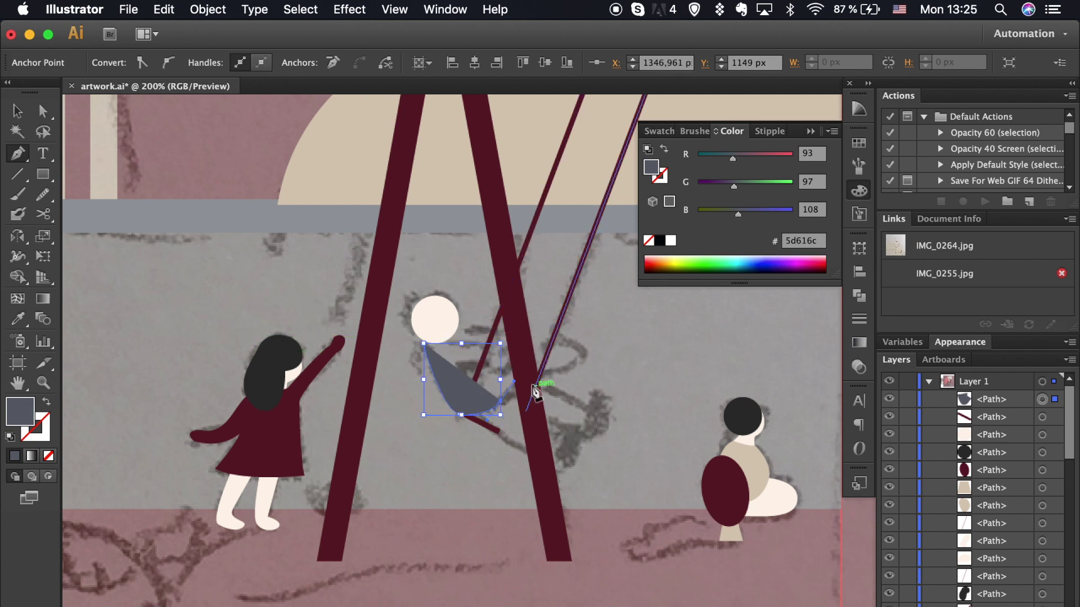
left_click(551, 343)
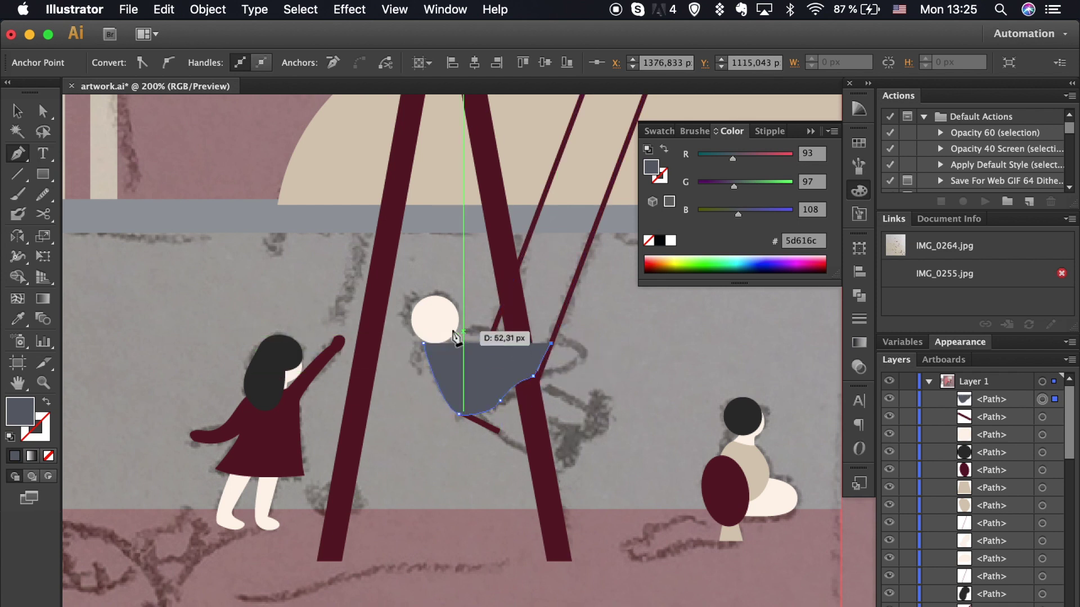
left_click(440, 337)
Fill the dress with the hair red and reorder it relative to the ropes.
key("i")
key("super+minus")
key("super+minus")
key("super+minus")
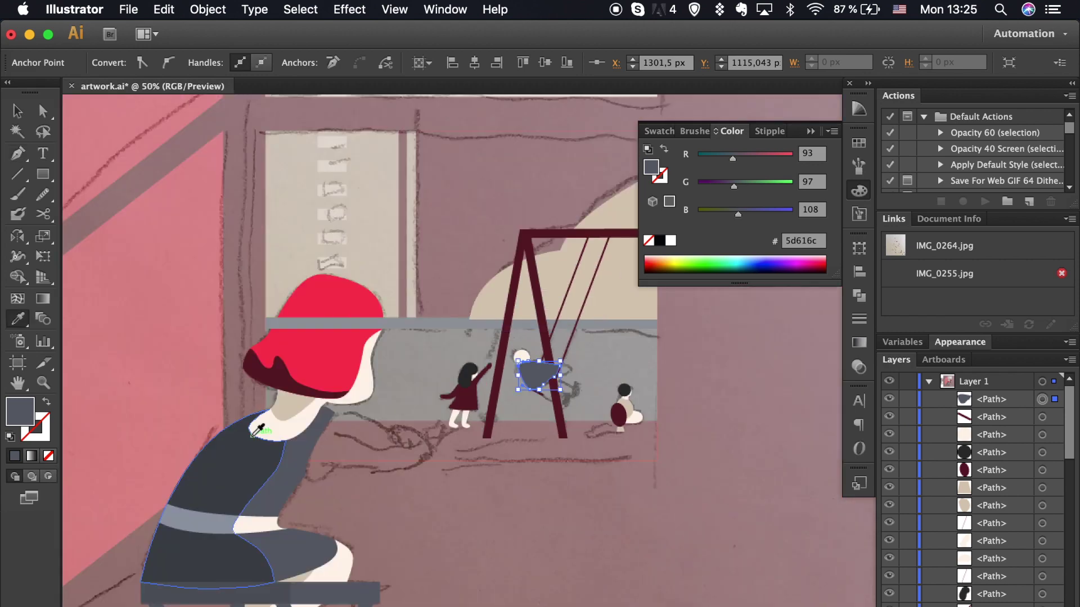
left_click(394, 317)
key("super+plus")
key("super+plus")
key("super+plus")
key("super+bracketleft")
key("super+bracketleft")
key("super+bracketleft")
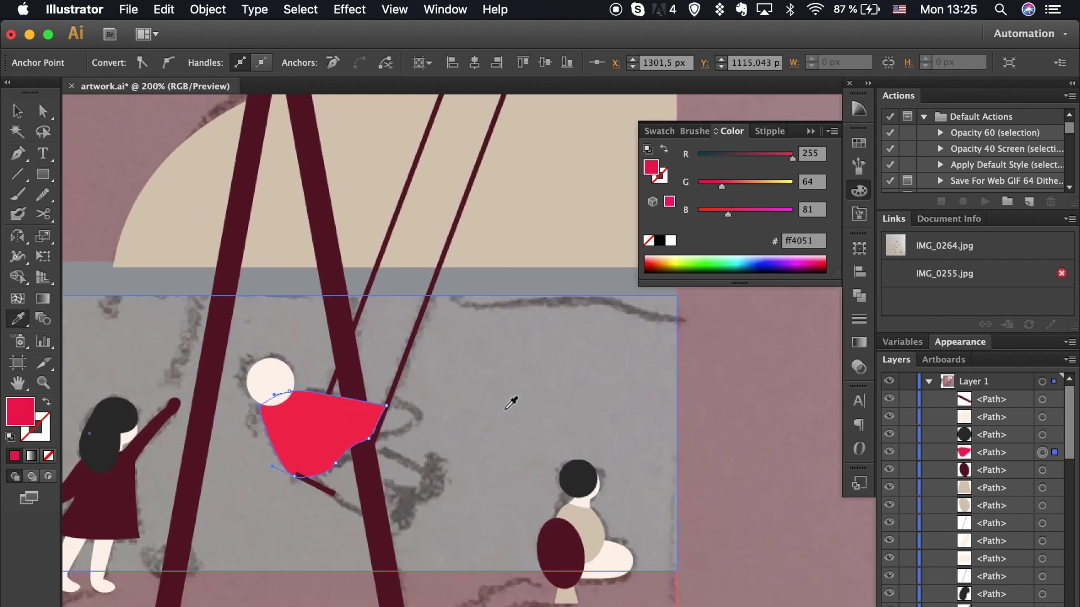
key("super+bracketleft")
key("super+bracketleft")
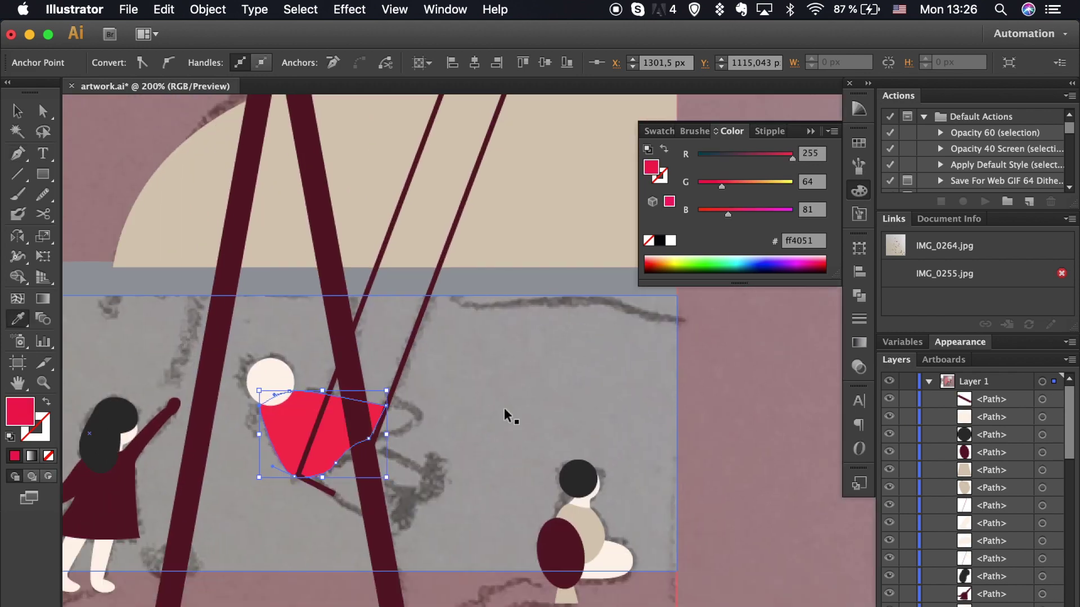
key("super+bracketleft")
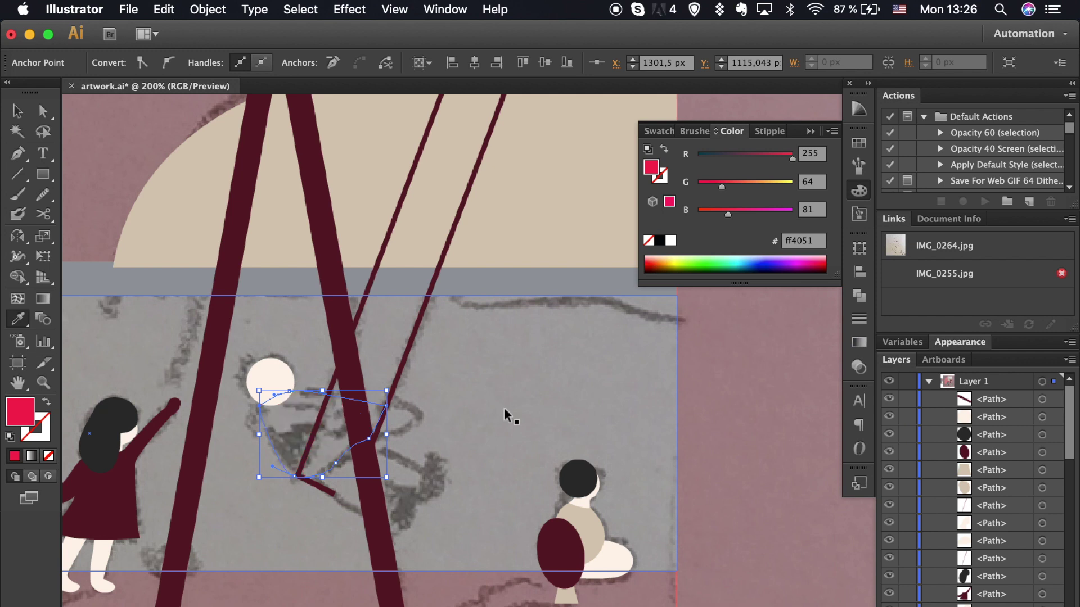
key("super+shift+bracketright")
Pen-draw a dark maroon triangle on the front of the dress.
key("p")
scroll(419, 409, "left", 3)
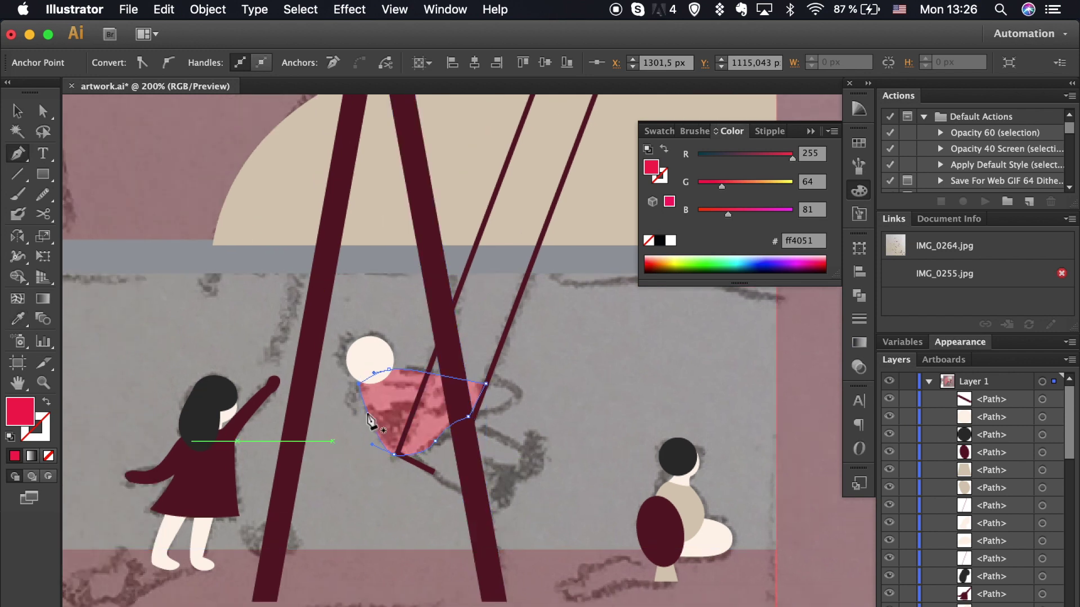
left_click(416, 405)
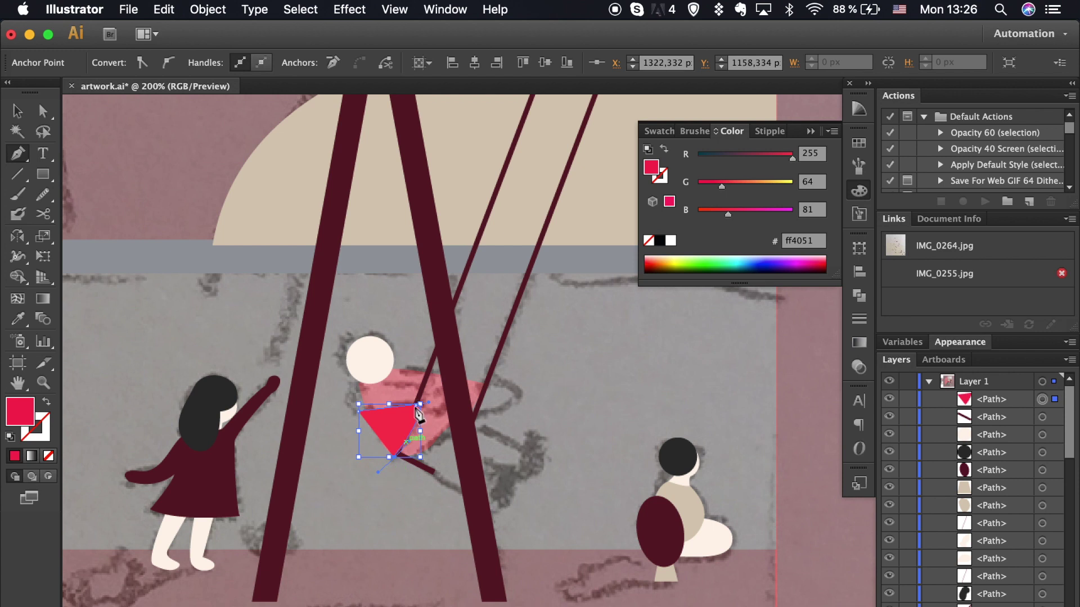
left_click(389, 454)
left_click(358, 412)
key("i")
left_click(281, 459)
Change the triangle's fill to a lighter maroon in the Color Picker.
double_click(20, 410)
left_click(747, 475)
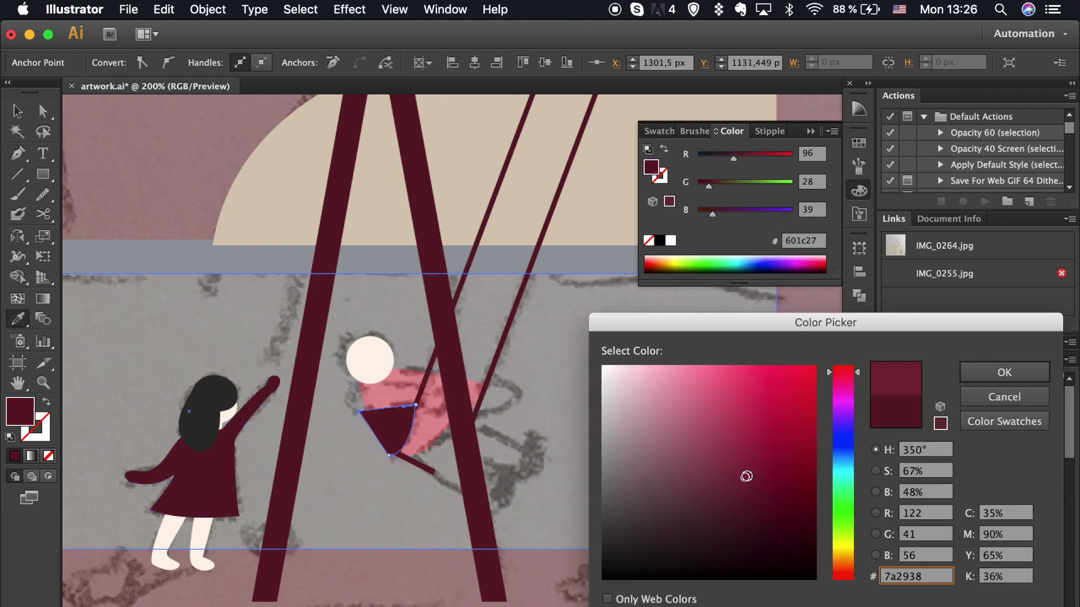
left_click(1005, 372)
key("v")
Select the dress and triangle with the Shape Builder, then reselect the triangle.
left_click(414, 419, "shift")
key("shift+m")
left_click(366, 422)
key("a")
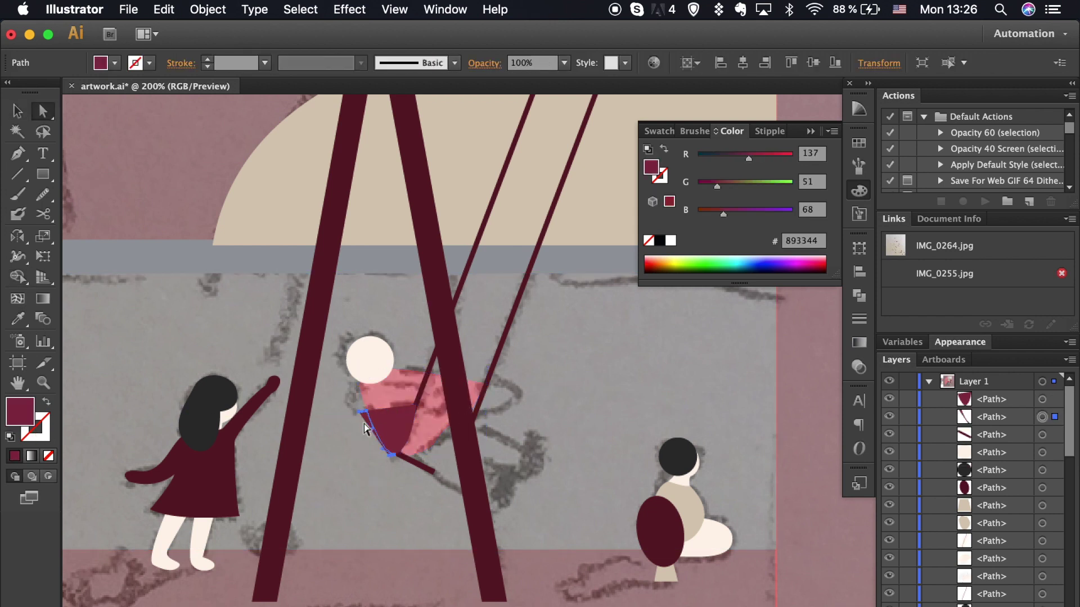
left_click(365, 425)
key("v")
left_click(408, 424)
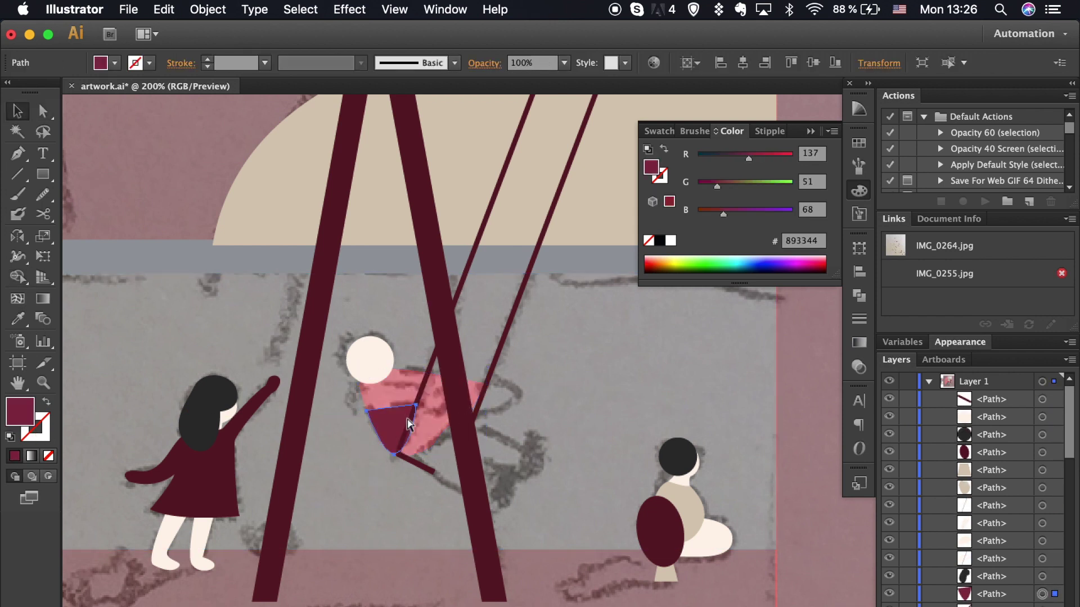
left_click(367, 482)
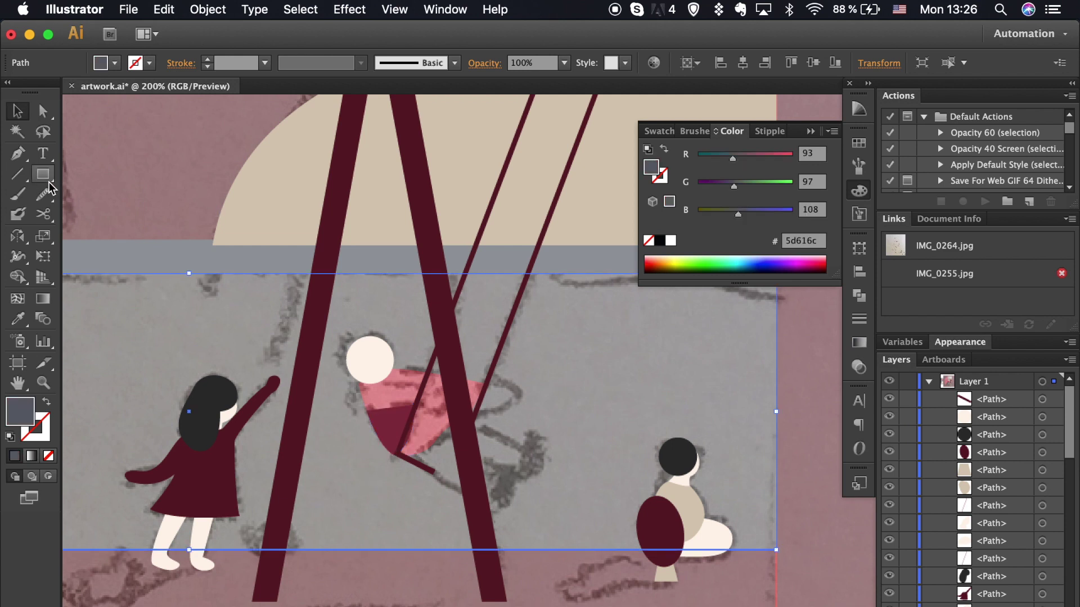
Draw two cream (fef4ea) oval hands beside the swinging child's dress.
left_click_drag(43, 174, 107, 212)
mouse_move(353, 442)
left_mouse_down()
mouse_move(375, 458)
mouse_move(425, 403)
mouse_move(483, 394)
left_mouse_up()
key("i")
left_click(370, 360)
key("v")
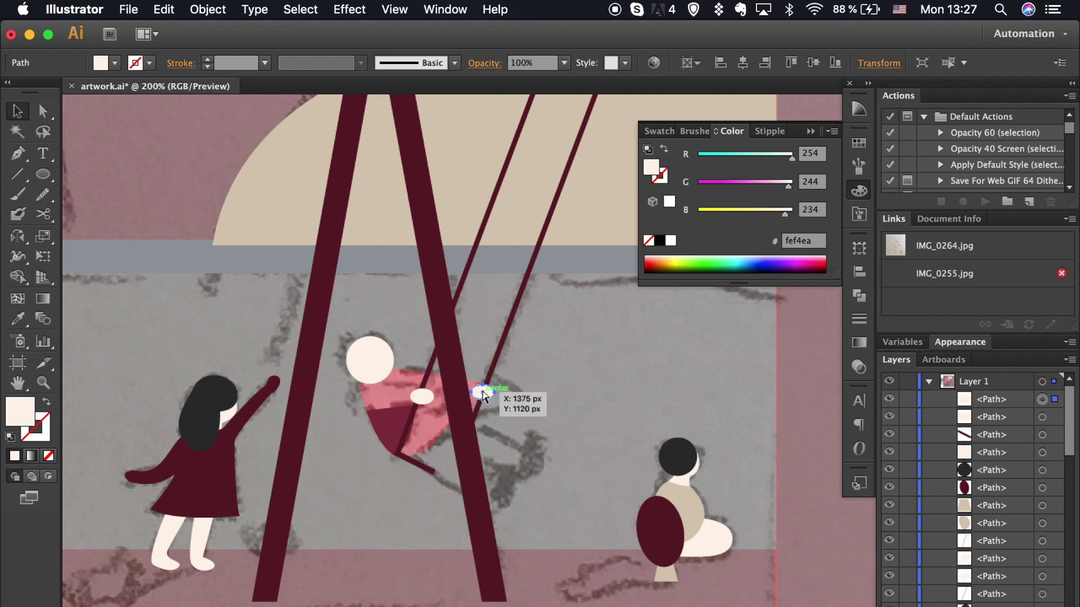
left_click(560, 409)
Outline the child's forward-stretched legs with the Pen tool beside the rope.
key("p")
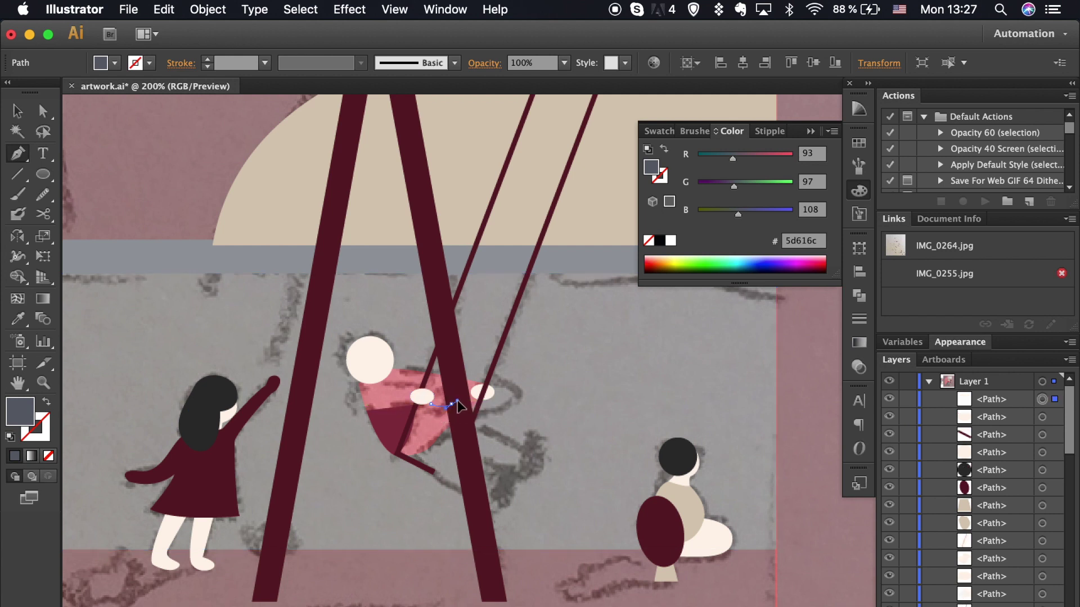
left_click(433, 410)
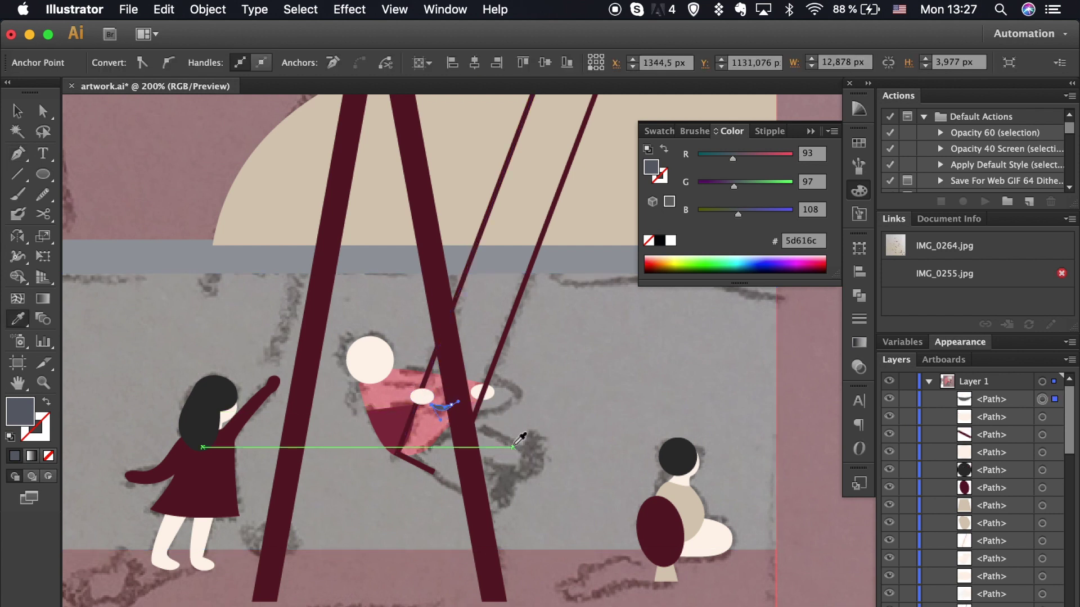
left_click(409, 457)
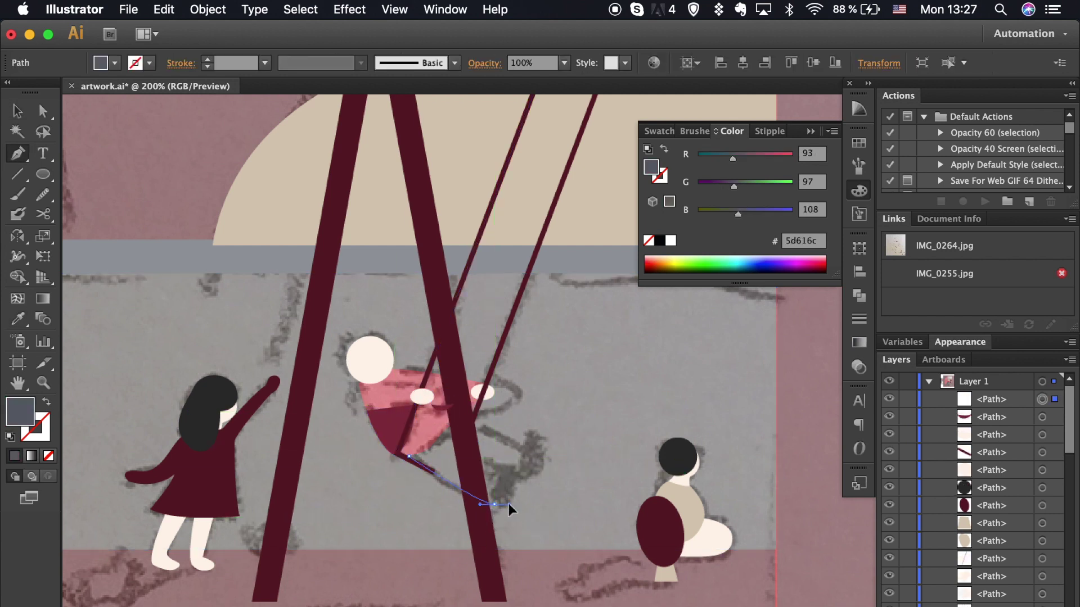
left_click(507, 502)
left_click(506, 479)
left_click(465, 450)
left_click(515, 471)
left_click(527, 450)
left_click(453, 417)
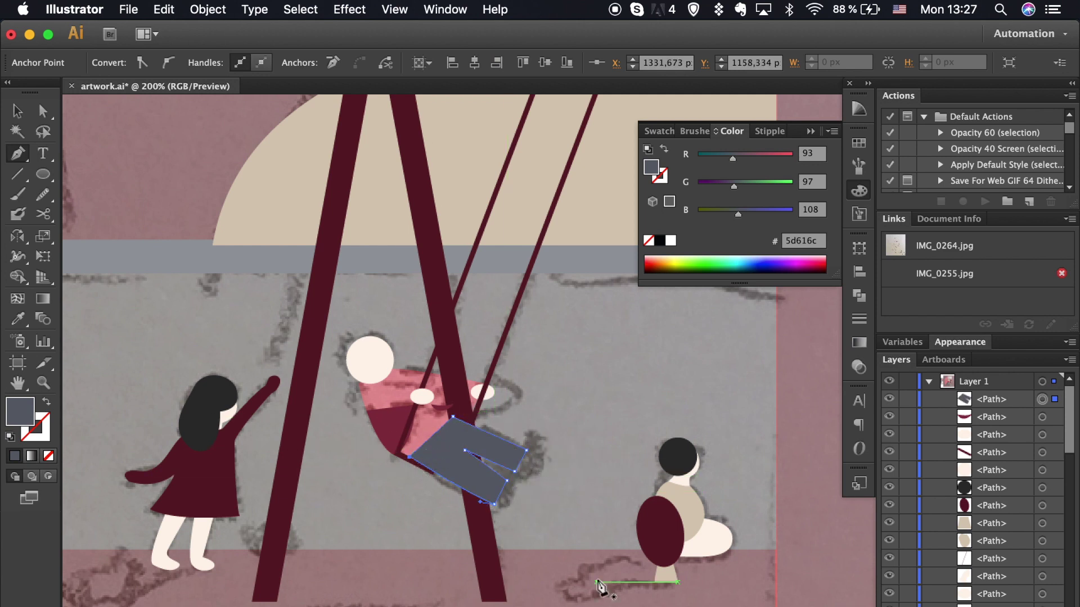
Fill the legs beige (d7c8b5) and send them back behind the rope.
key("i")
left_click(678, 506)
key("v")
key("ctrl+bracketleft")
key("ctrl+bracketleft")
key("ctrl+bracketleft")
key("ctrl+bracketleft")
key("ctrl+bracketleft")
key("ctrl+bracketleft")
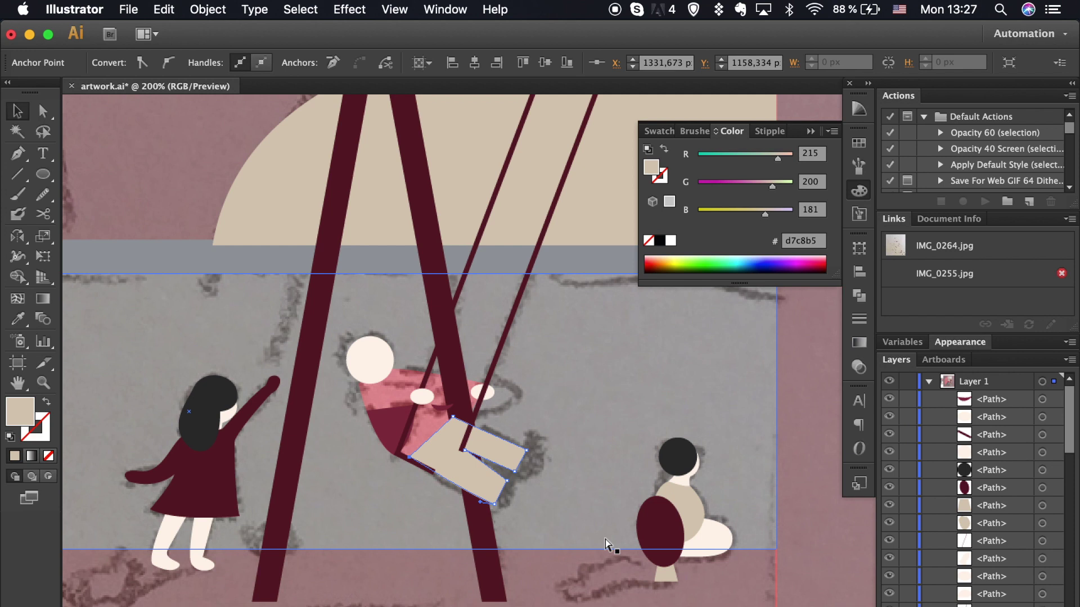
key("ctrl+bracketleft")
left_click(90, 152)
Draw two oval shoes and colour them the dark grey of the hair.
key("l")
mouse_move(527, 429)
left_mouse_down()
mouse_move(544, 471)
mouse_move(568, 470)
mouse_move(522, 465)
mouse_move(501, 494)
left_mouse_up()
key("v")
key("i")
left_click(677, 457)
left_click(525, 454, "super")
Tilt the lower shoe and nudge the upper shoe so each fits its foot.
left_click(678, 457)
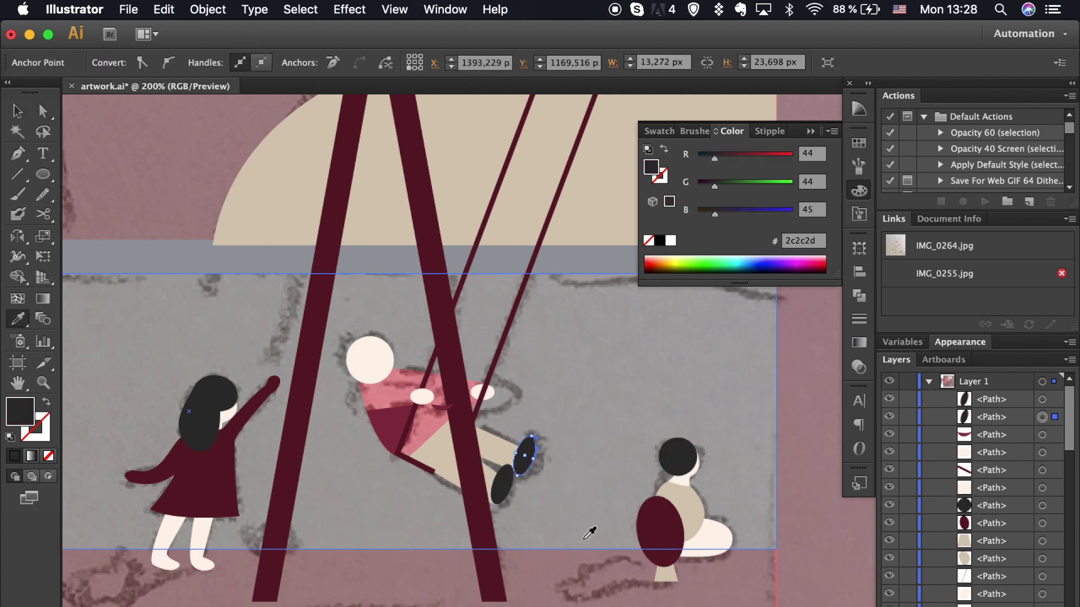
key("v")
scroll(572, 538, "up", 3)
left_click(433, 438)
mouse_move(452, 396)
left_mouse_down()
mouse_move(464, 404)
mouse_move(442, 441)
left_mouse_up()
left_click(495, 349)
left_click_drag(526, 318, 519, 324)
left_click(520, 324)
Begin outlining the hair on the swinging child's head.
scroll(551, 458, "down", 2)
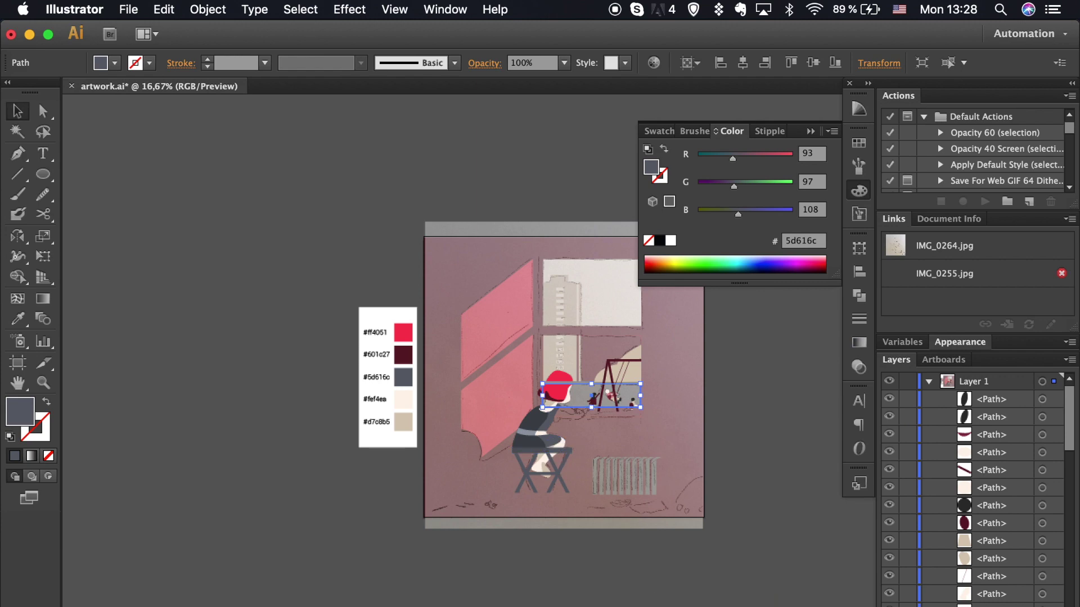
scroll(518, 444, "up", 3)
scroll(477, 428, "up", 4)
key("p")
left_click_drag(437, 422, 423, 442)
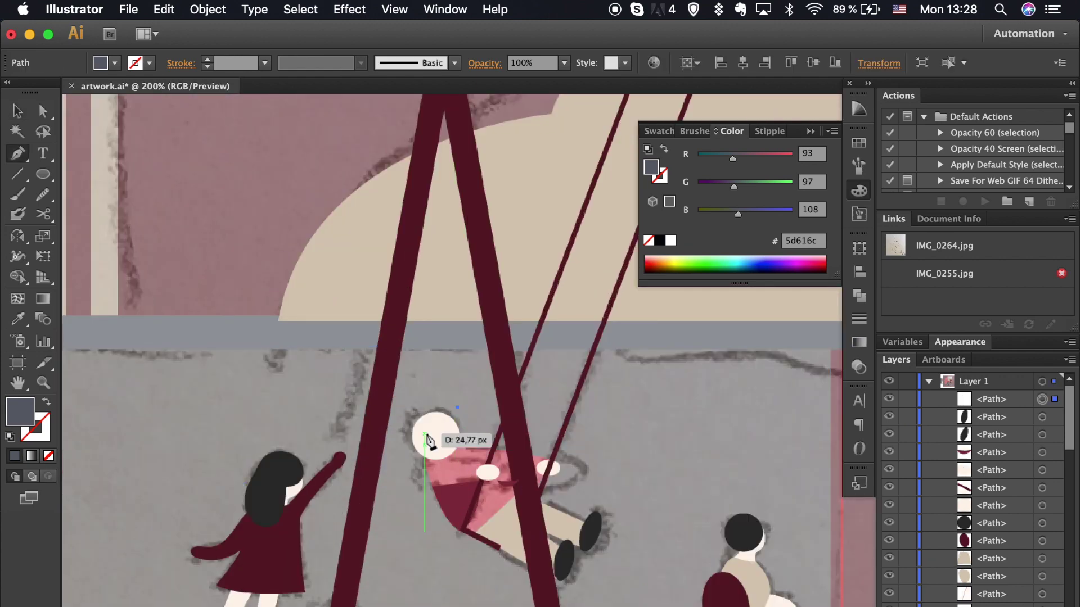
Close the hair outline and fill the swinging child's hair dark grey (5d616c).
left_click(406, 407)
key("i")
left_click(742, 531)
key("a")
left_click(444, 444)
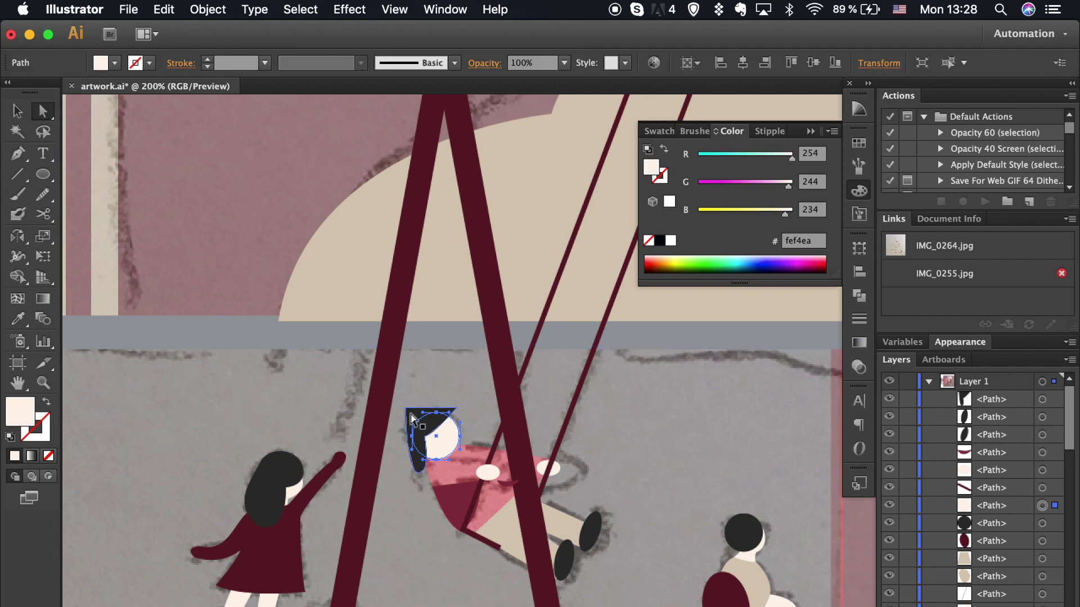
left_click(409, 439)
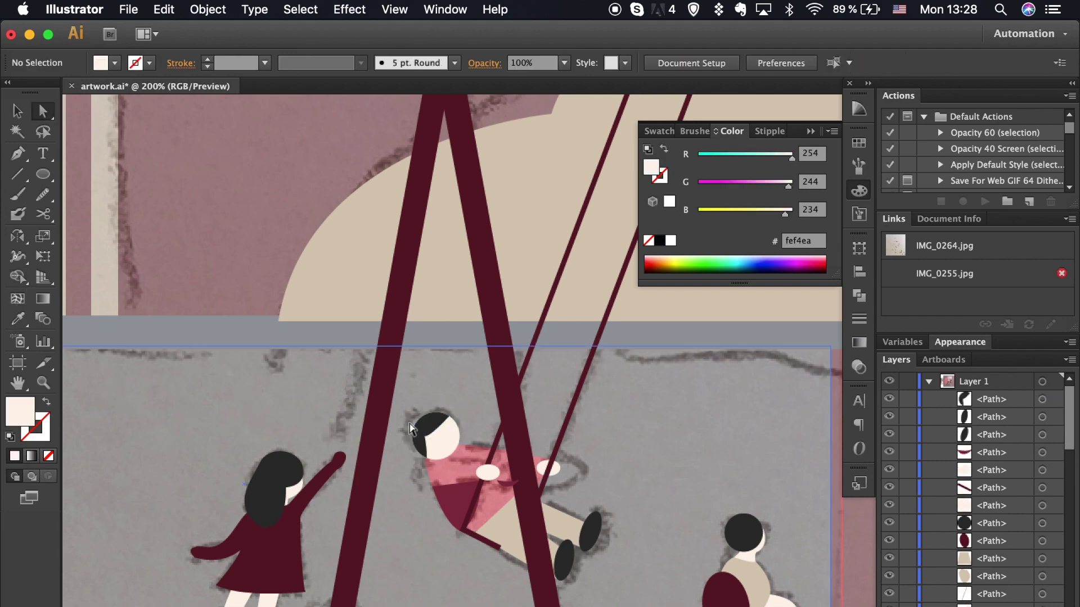
Draw a curved ground shadow beside the seated child, filled dark slate #42454c.
key("super+1")
scroll(582, 531, "down", 2)
key("p")
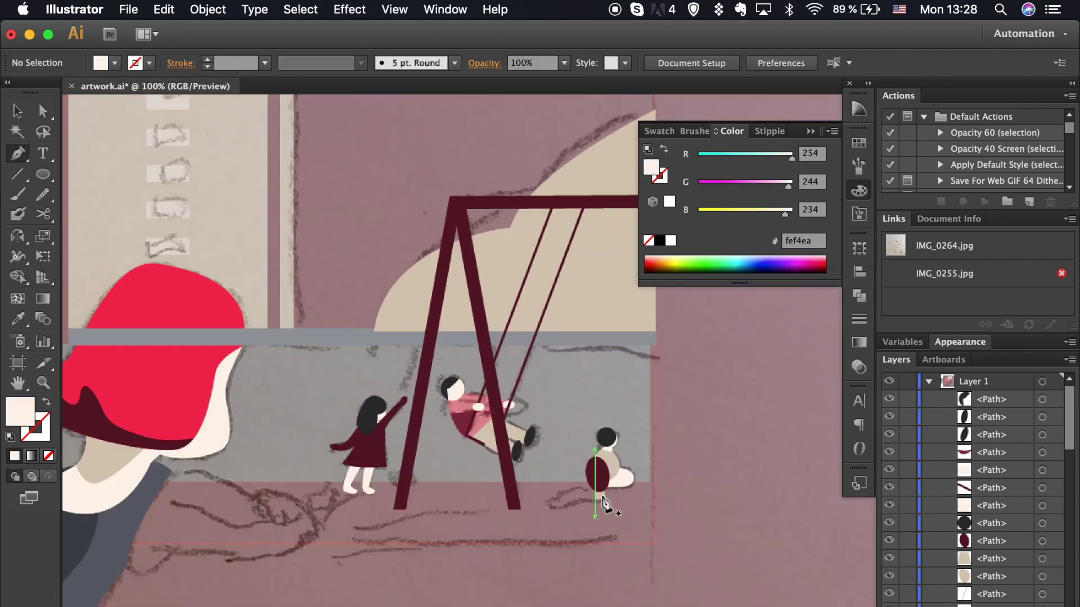
left_click_drag(595, 499, 573, 508)
left_click(560, 509)
left_click(566, 494)
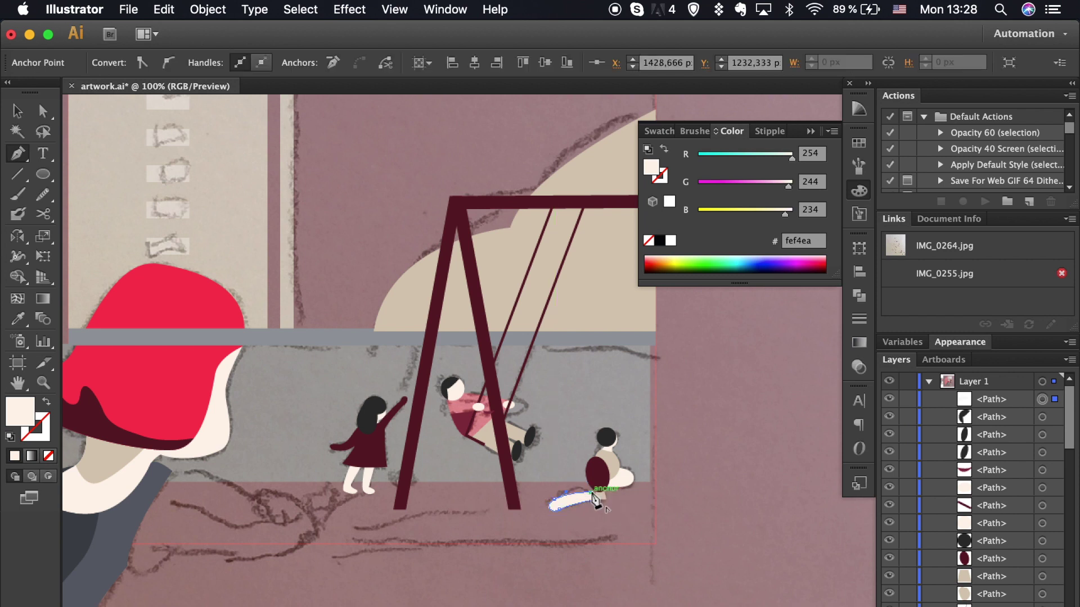
left_click_drag(605, 502, 613, 504)
key("v")
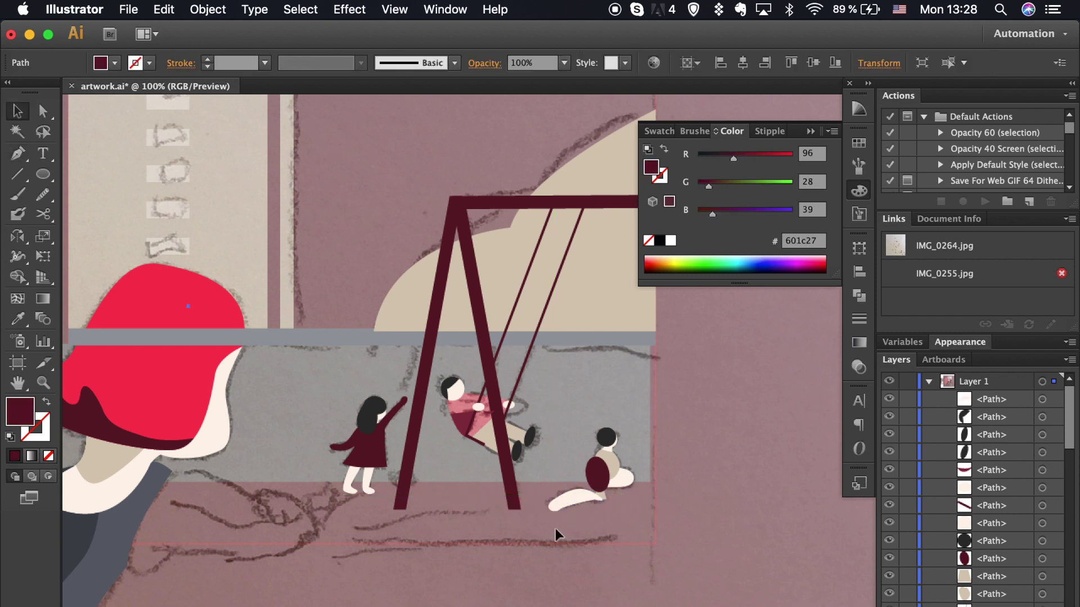
left_click(149, 498)
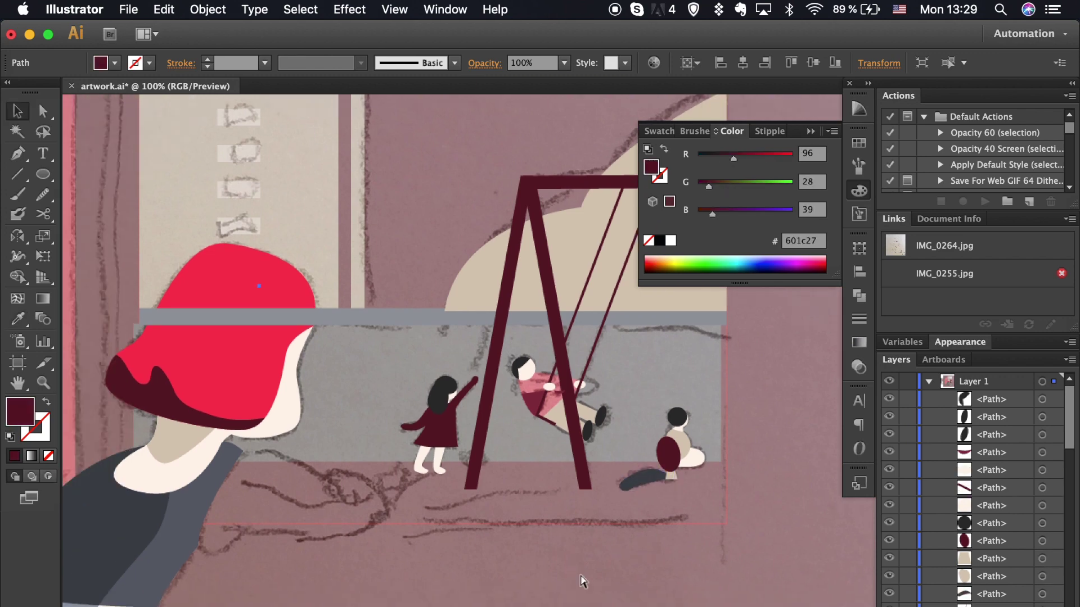
Refine the shadow's points, then start a long ground line leftward from the swing base.
key("super+equal")
key("super+equal")
key("super+equal")
key("a")
left_click(754, 457)
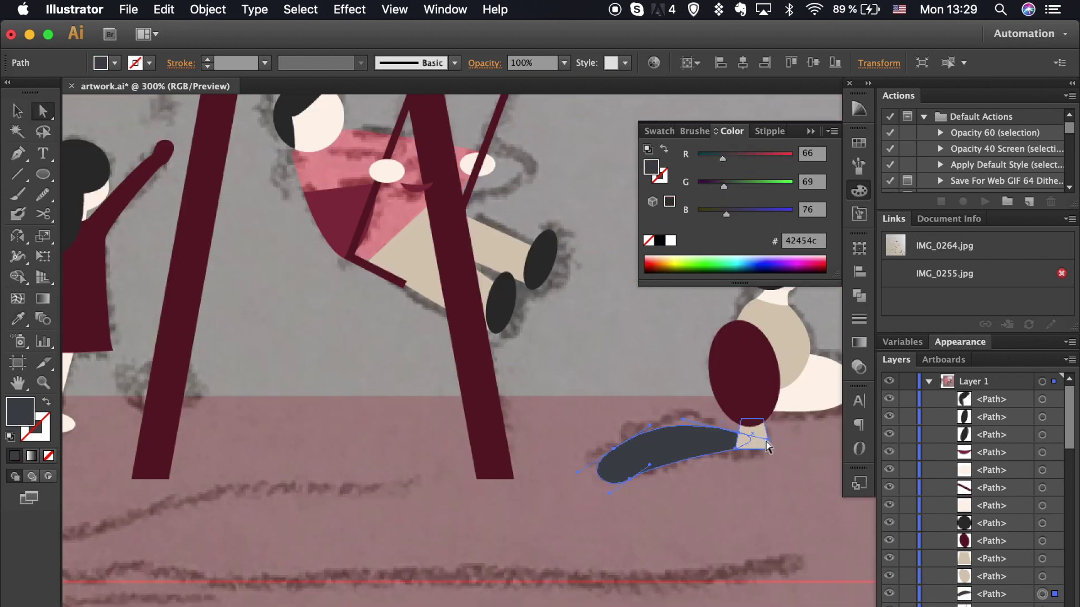
left_click(687, 514)
key("super+minus")
key("super+minus")
key("super+minus")
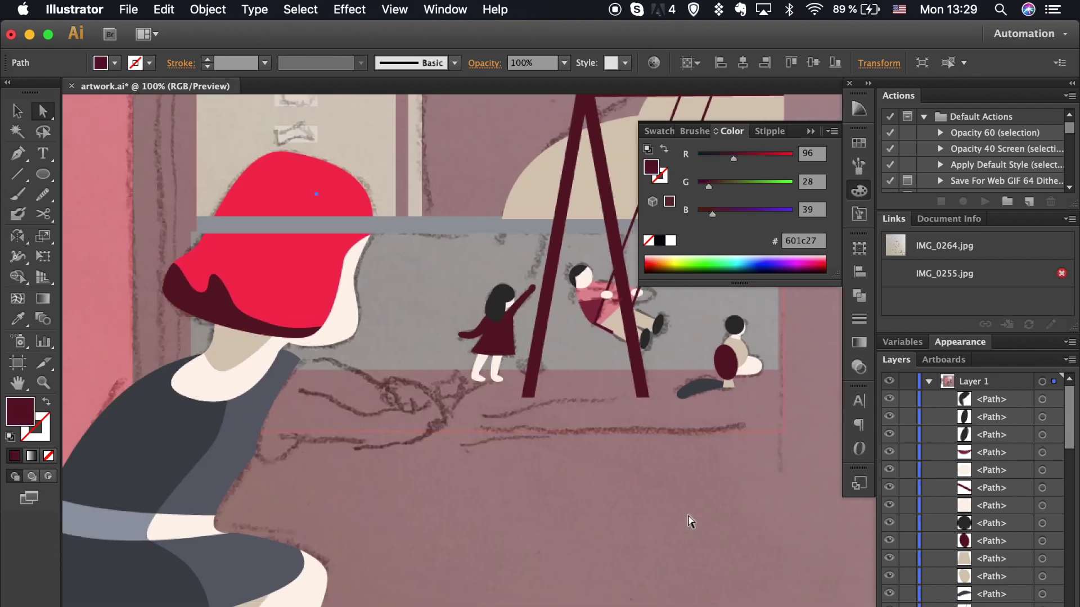
left_click(17, 174)
left_click_drag(633, 398, 409, 433)
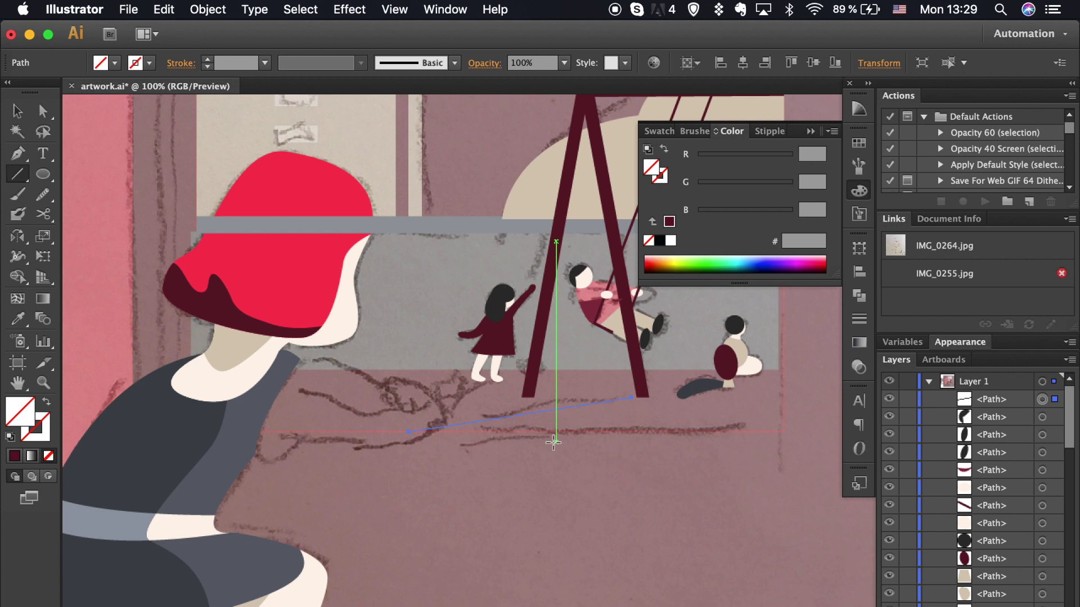
Draw two ground lines and give them a stroke with a tapered width profile.
left_click(492, 387)
left_click(65, 241)
left_click_drag(418, 399, 387, 418)
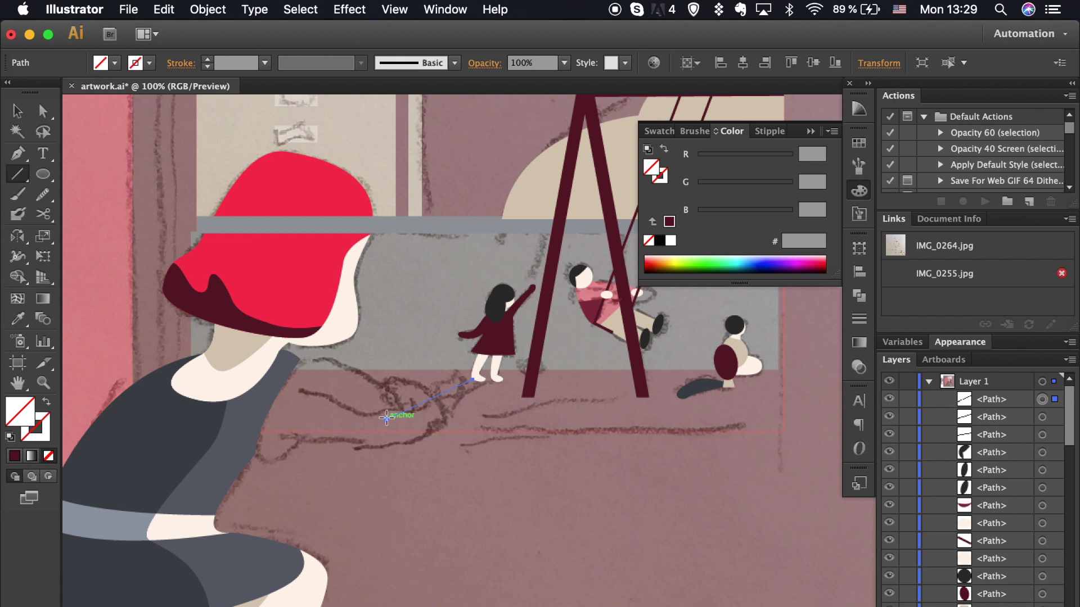
left_click(495, 421, "shift")
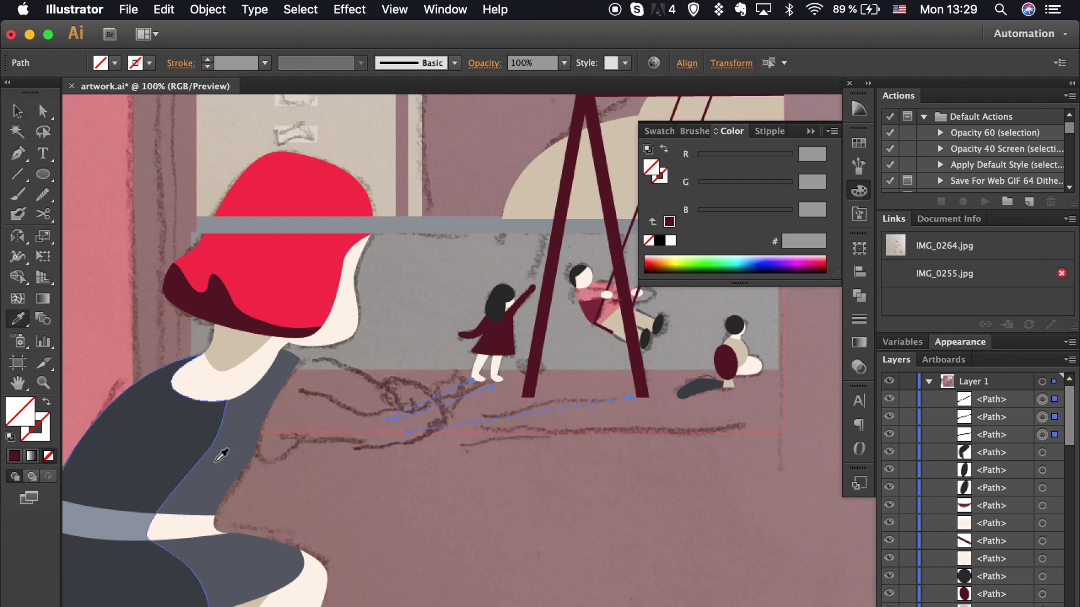
left_click(222, 455)
left_click(361, 62)
left_click(315, 214)
left_click(212, 60)
left_click(543, 522)
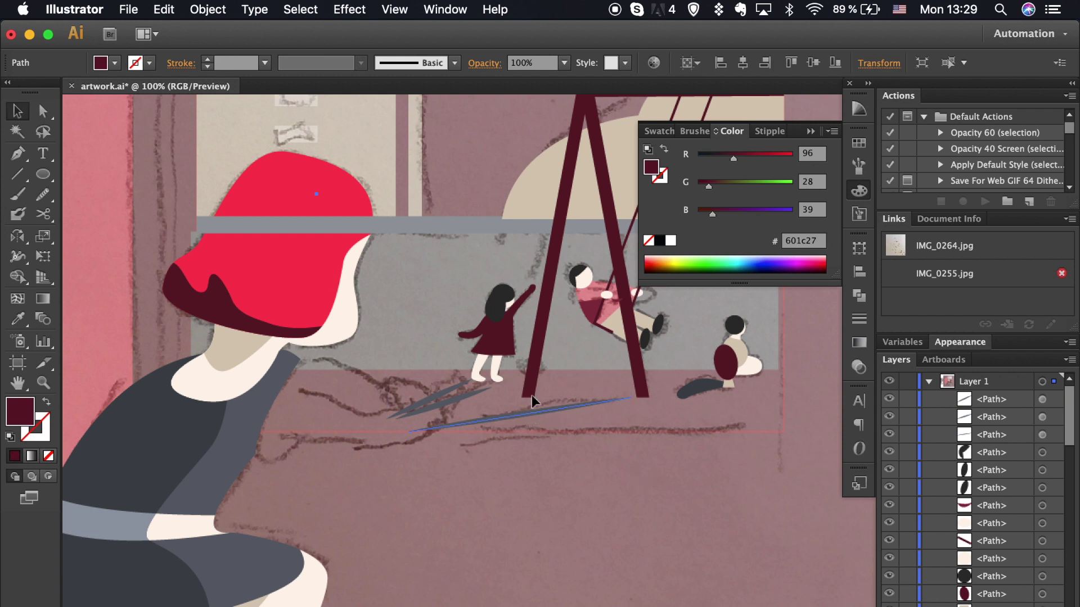
Add a small ball in the hat's red with a dark maroon ellipse shadow beneath.
left_click_drag(42, 174, 112, 212)
left_click_drag(530, 351, 544, 359)
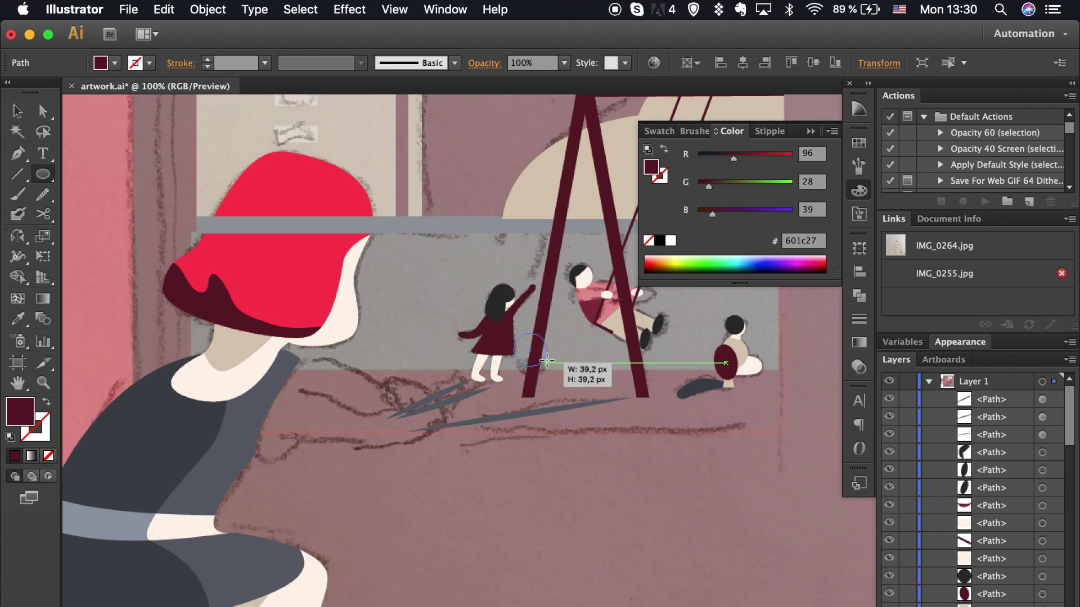
key("i")
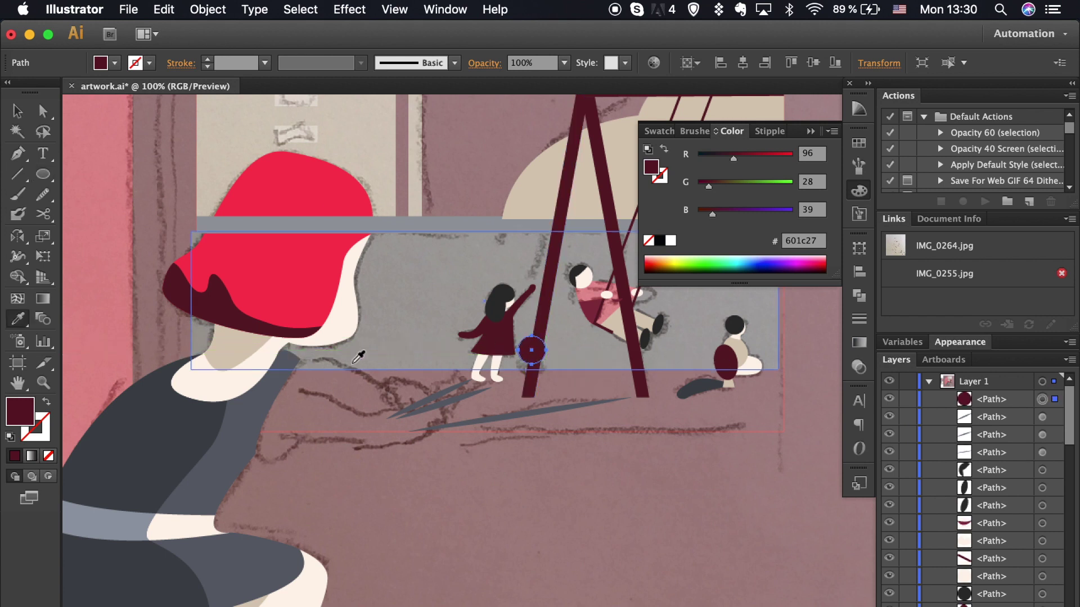
left_click(316, 194)
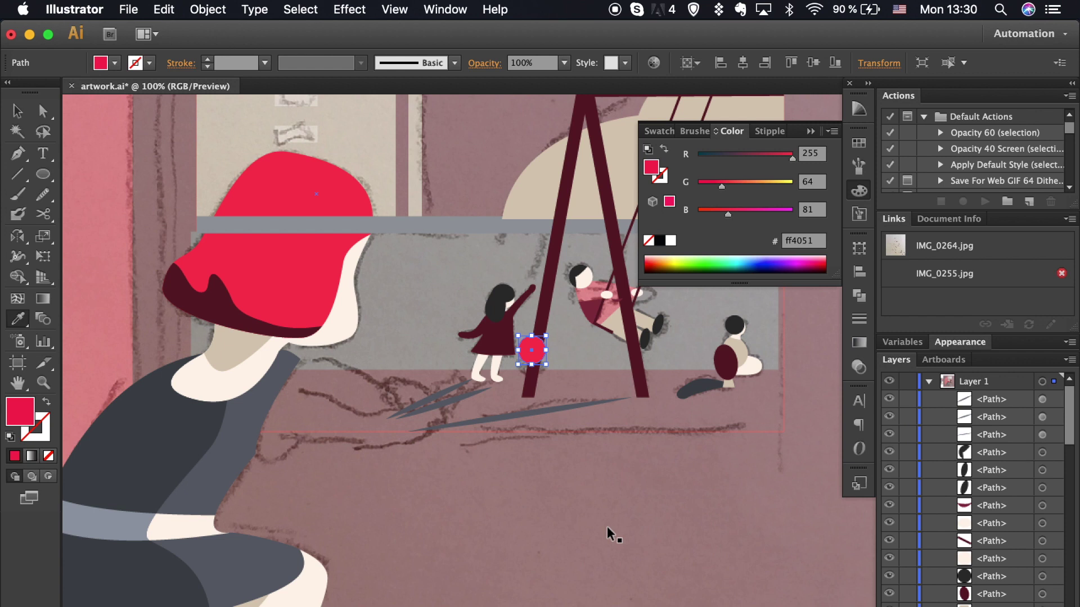
left_click(43, 174)
left_click_drag(520, 375, 538, 383)
left_click(721, 374)
key("v")
left_click(532, 390)
right_click(532, 390)
Bring the swing frame group to the front of the stacking order.
left_click(711, 533)
key("super+minus")
key("super+minus")
right_click(564, 308)
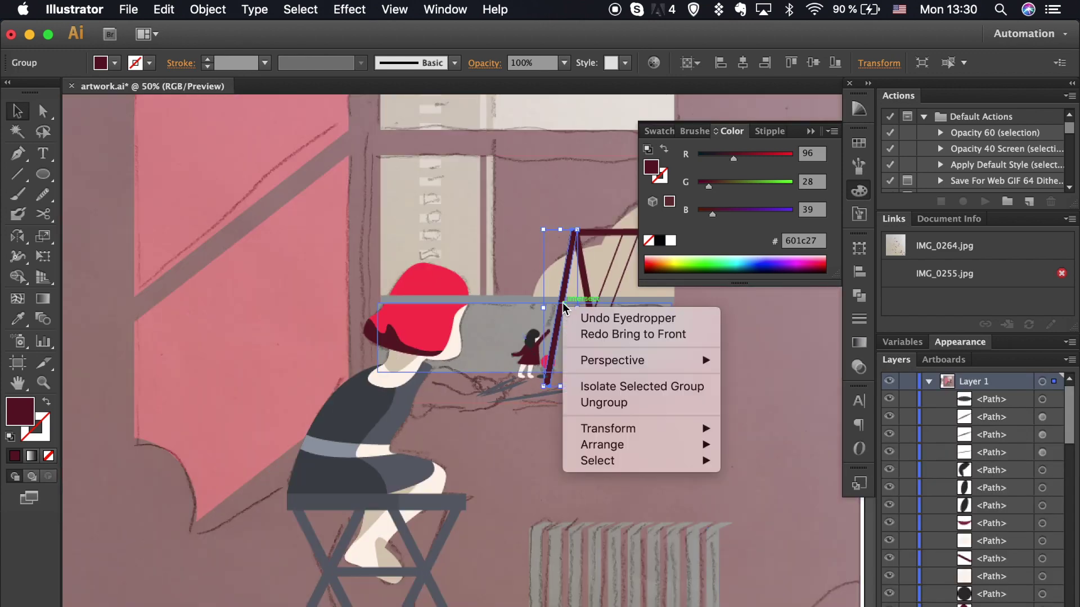
mouse_move(602, 445)
left_click(725, 446)
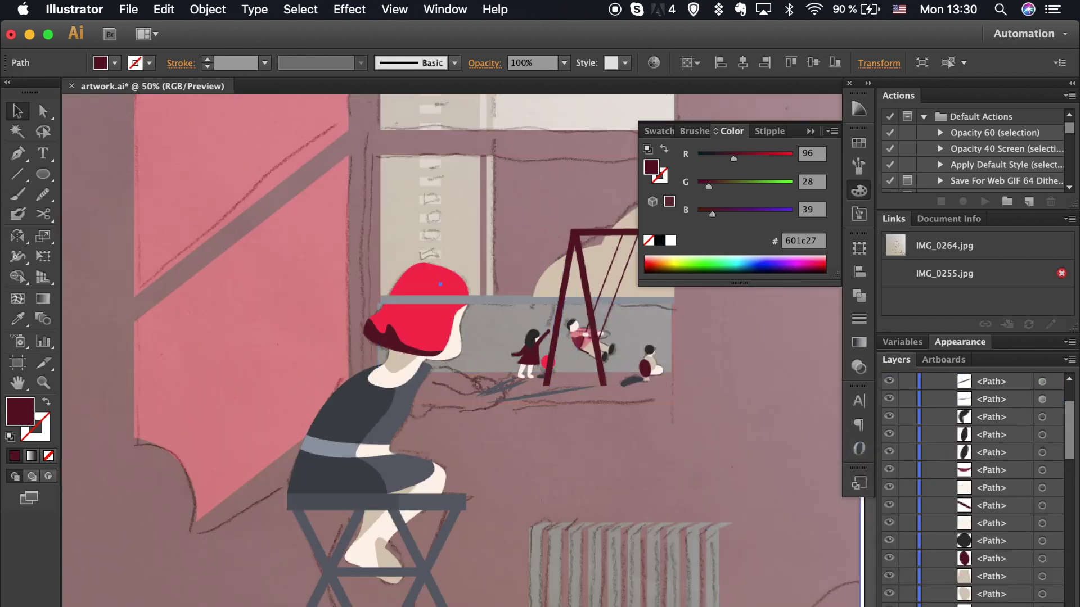
Move the linked reference sketch to the top of the layer and hide it.
scroll(950, 577, "down", 5)
scroll(939, 588, "down", 5)
scroll(928, 597, "down", 5)
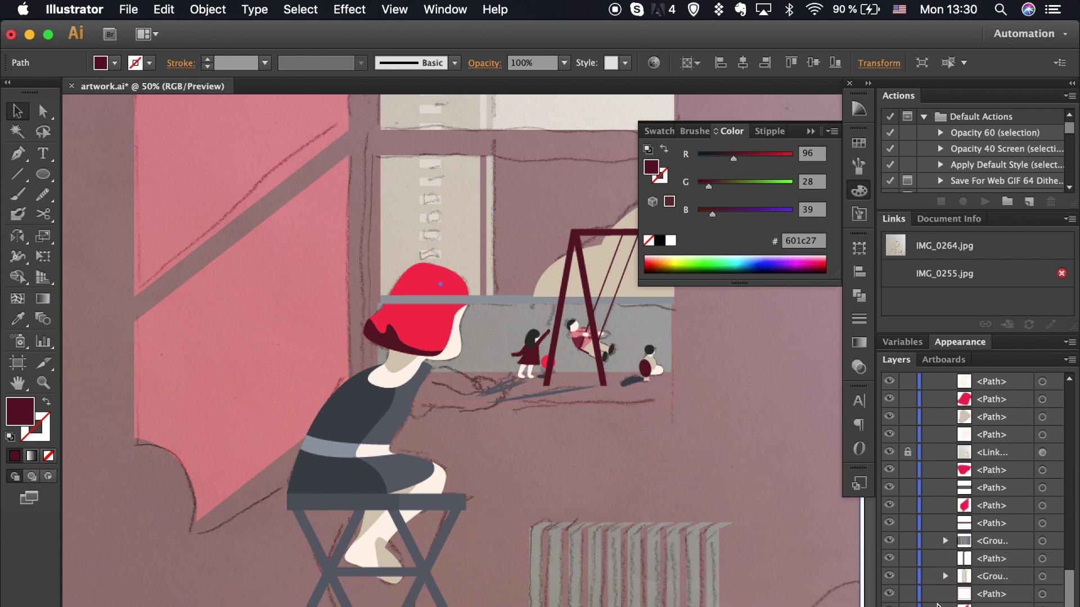
scroll(937, 605, "up", 4)
left_click_drag(990, 523, 988, 375)
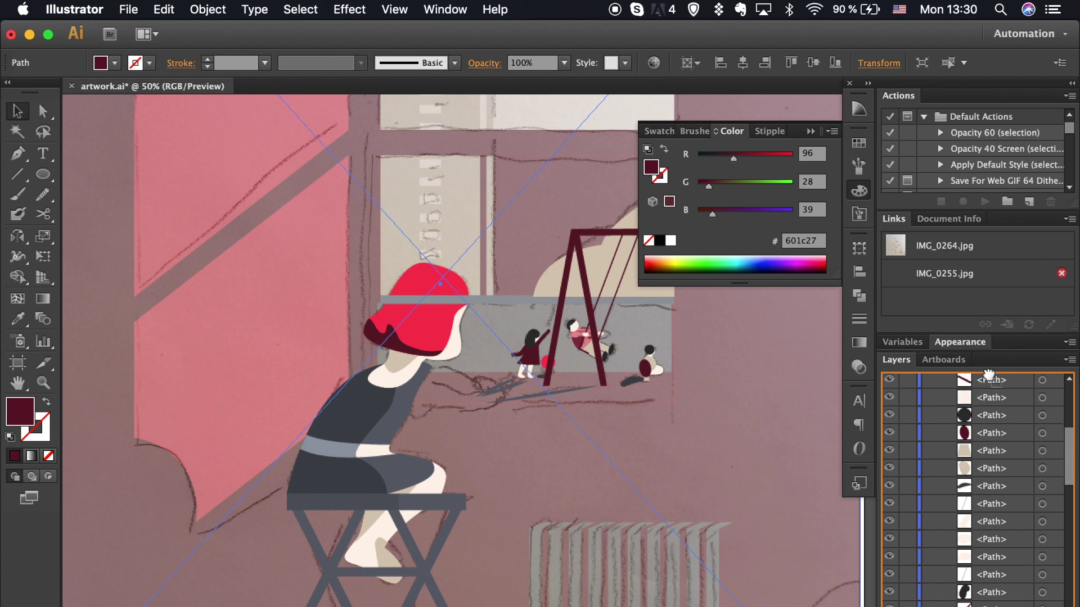
left_click_drag(988, 375, 988, 394)
left_click(890, 399)
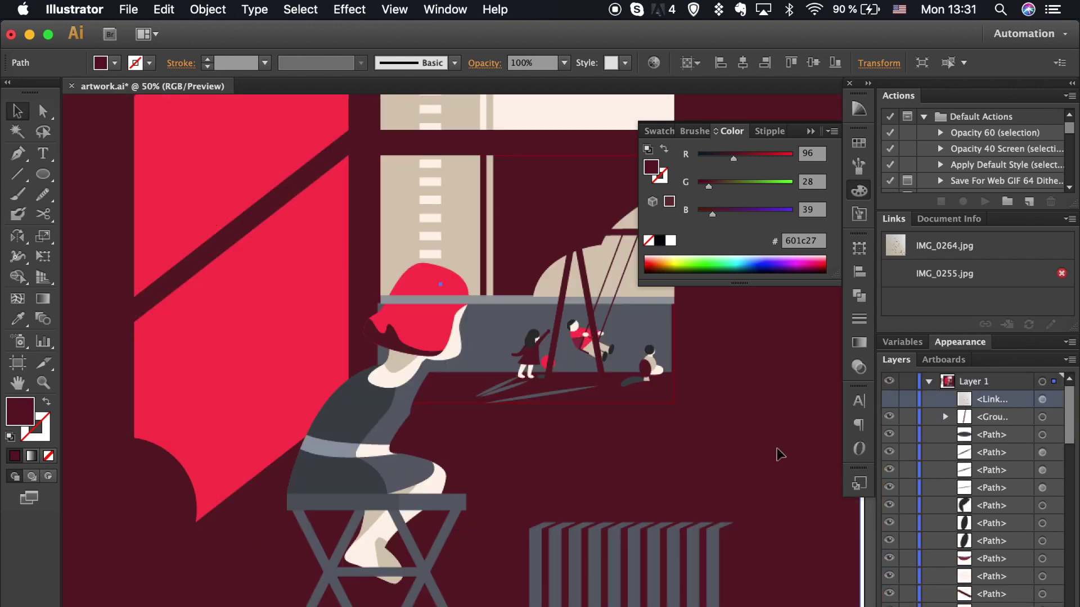
Draw a wide beige rectangle along the window sill and send it behind the ground shadows.
left_click_drag(43, 174, 129, 175)
left_click_drag(670, 372, 364, 403)
left_click_drag(673, 388, 686, 388)
key("i")
left_click(396, 368)
key("ctrl+bracketleft")
key("ctrl+bracketleft")
key("ctrl+bracketleft")
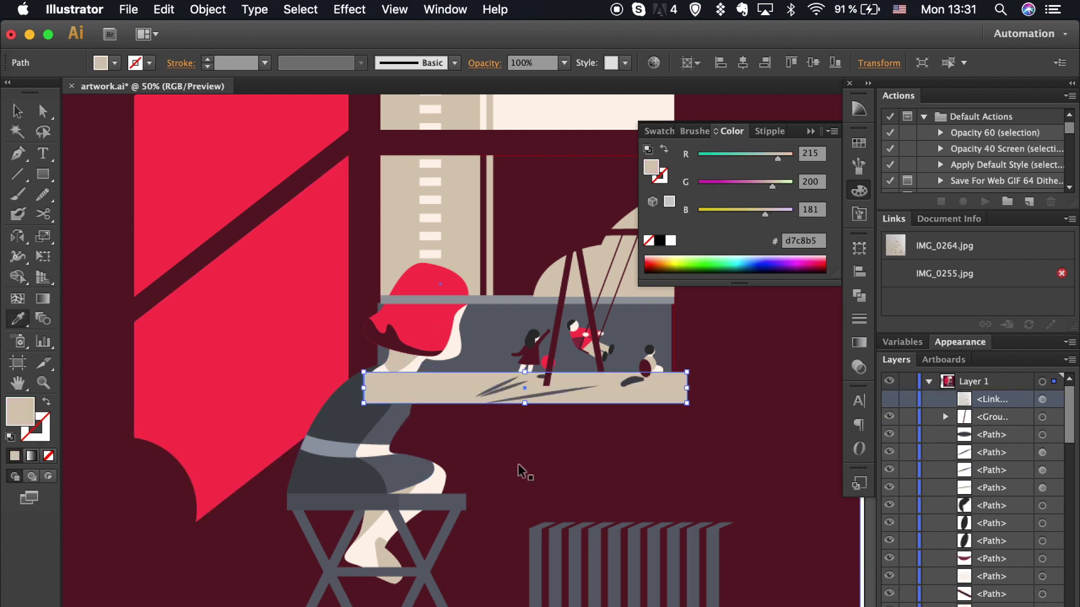
Merge the window panel, grey ground strip and upper beige background into one shape.
left_click(519, 471)
scroll(633, 309, "up", 5)
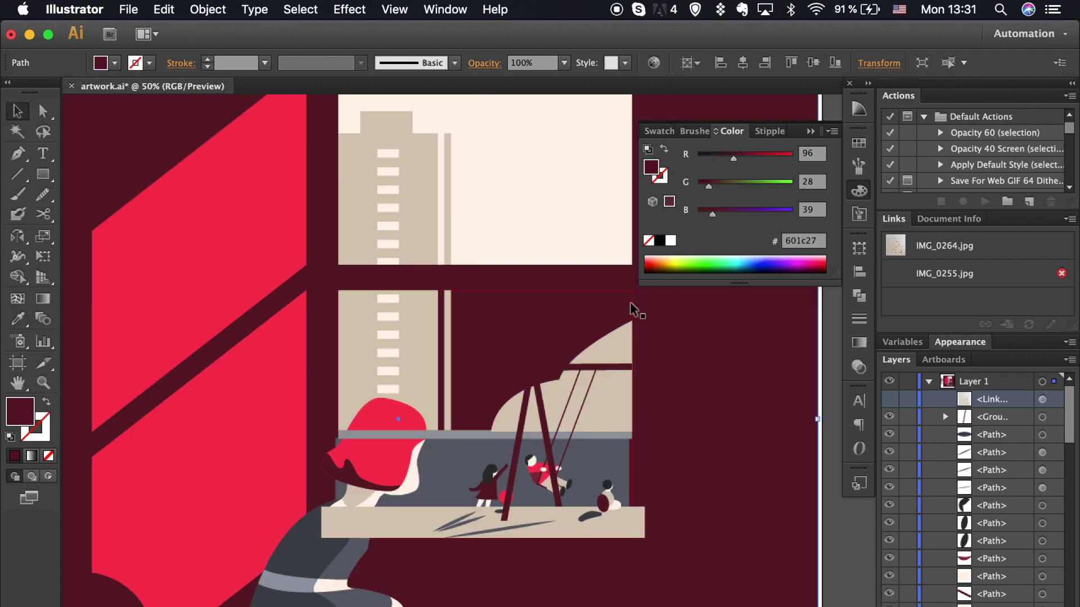
left_click(591, 189)
left_click(596, 478)
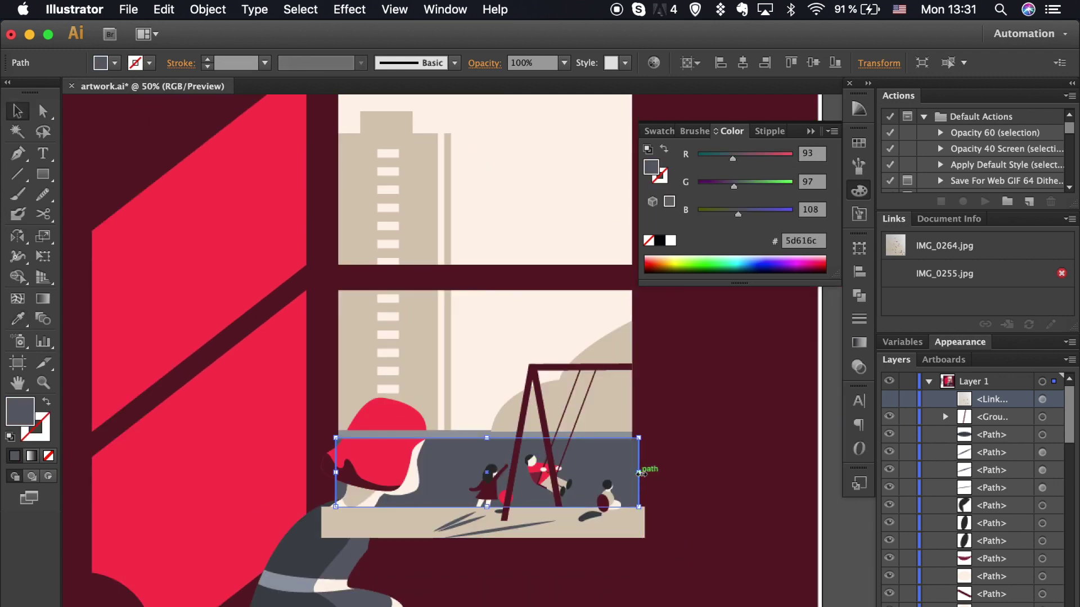
left_click(535, 354, "shift")
left_click(17, 276)
key("ctrl+1")
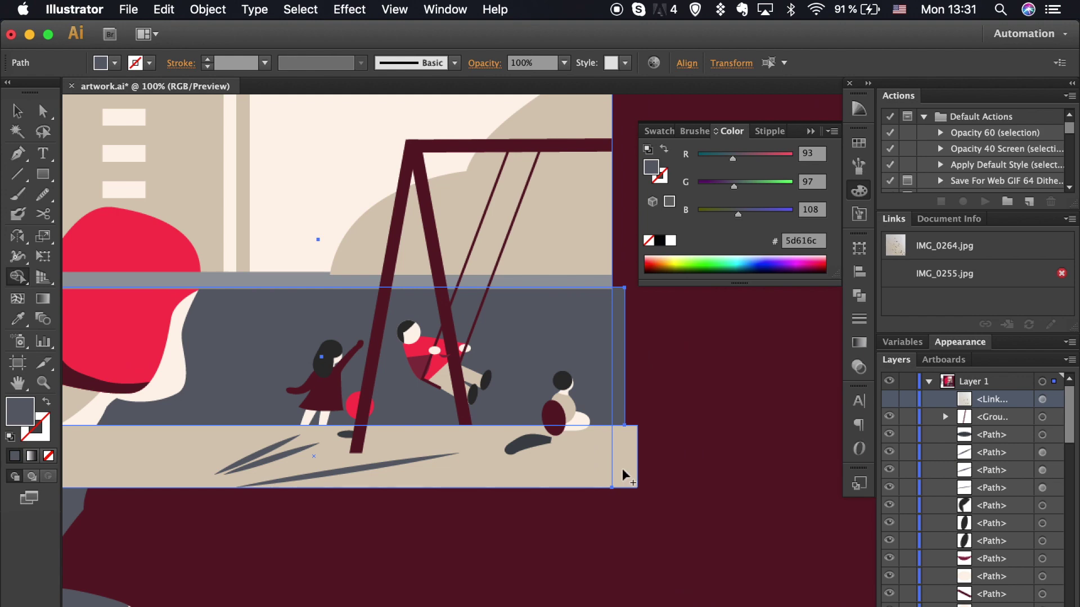
key("v")
left_click(166, 186, "shift")
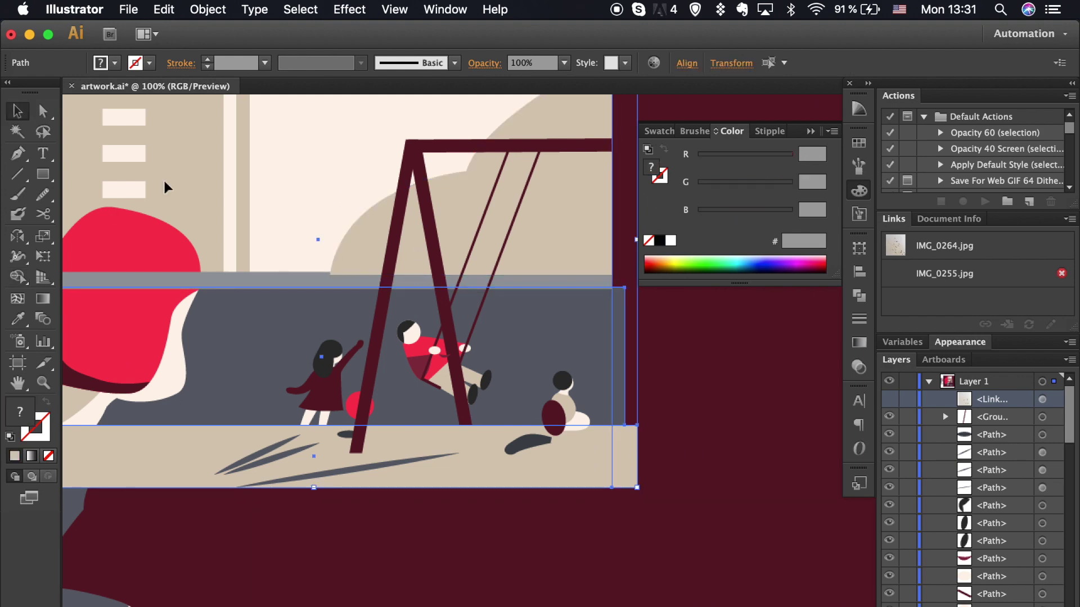
left_click(17, 277)
scroll(626, 446, "left", 10)
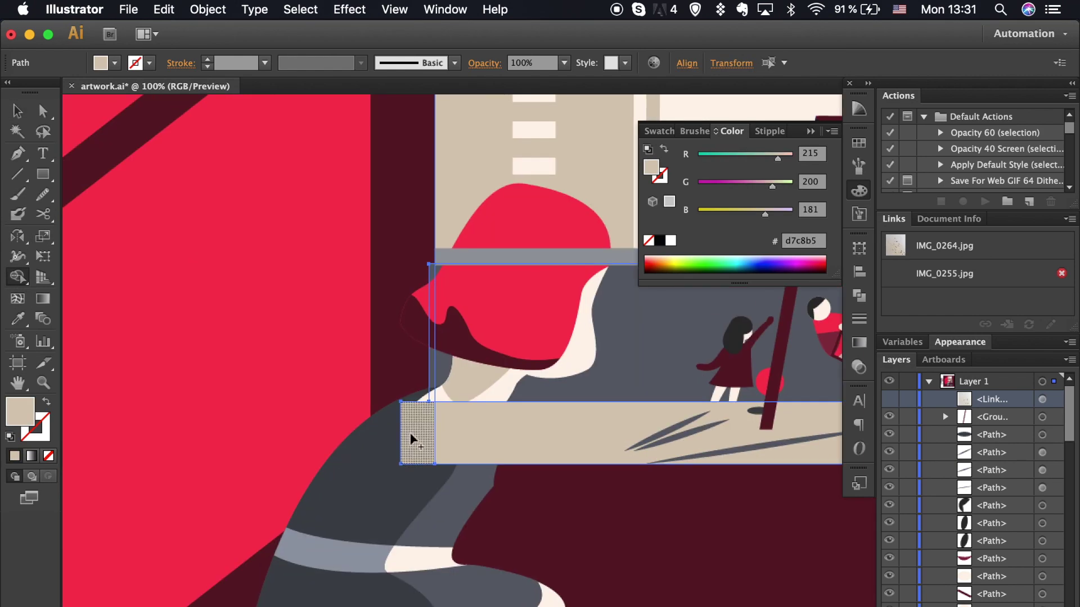
left_click(431, 275)
Delete the stray beige strip at the right edge.
key("a")
key("super+shift+a")
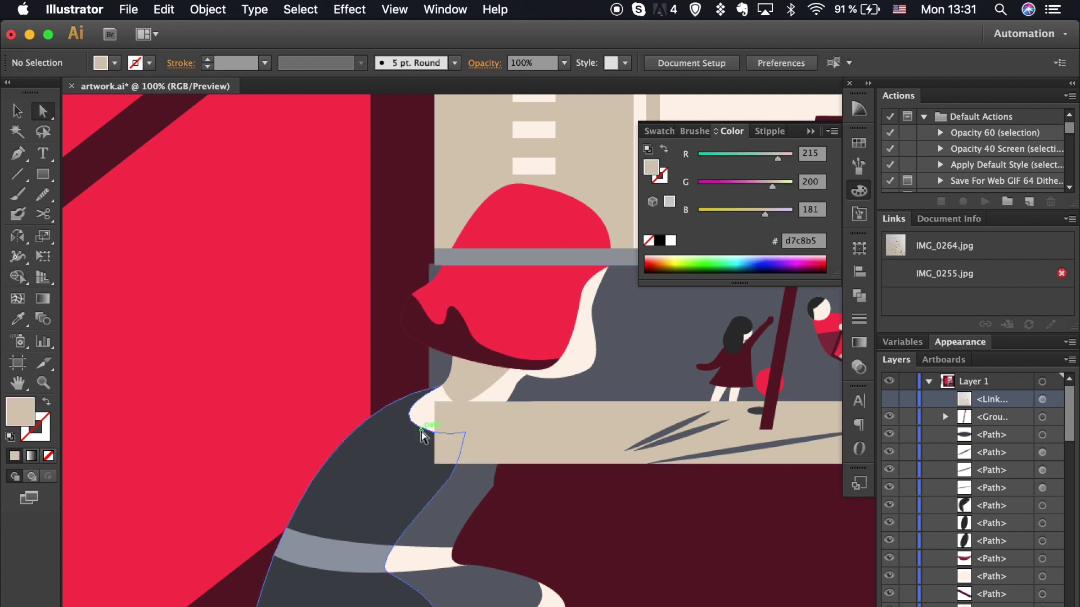
scroll(571, 480, "right", 10)
left_click(697, 396)
key("Delete")
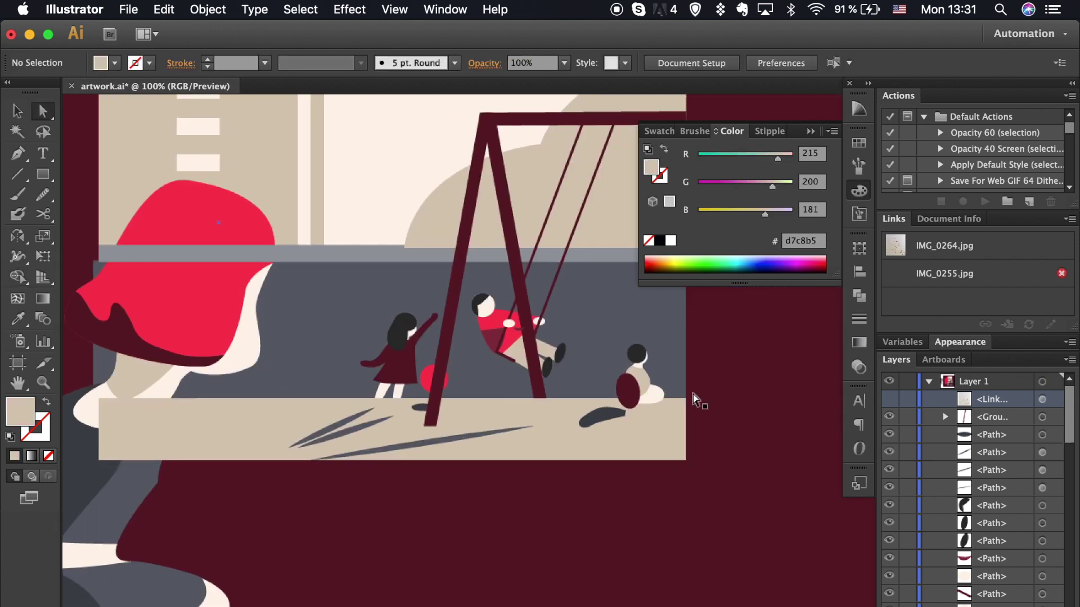
Fill the swing post with dark maroon 601c27 via the Color Picker.
left_click(670, 424)
left_click(73, 412)
double_click(20, 411)
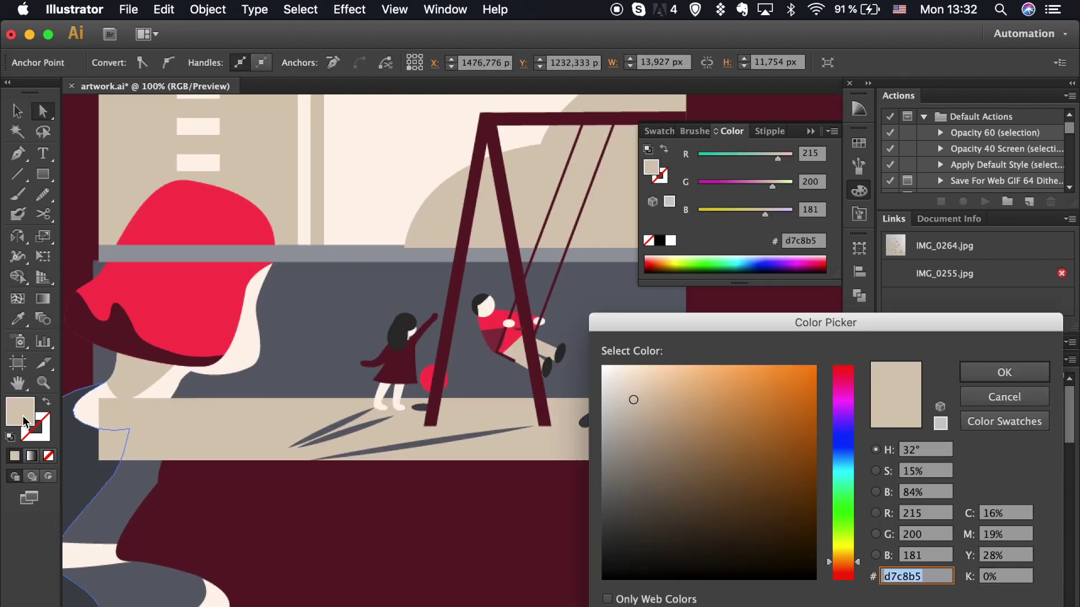
left_click(646, 434)
left_click(1004, 372)
left_click(716, 466)
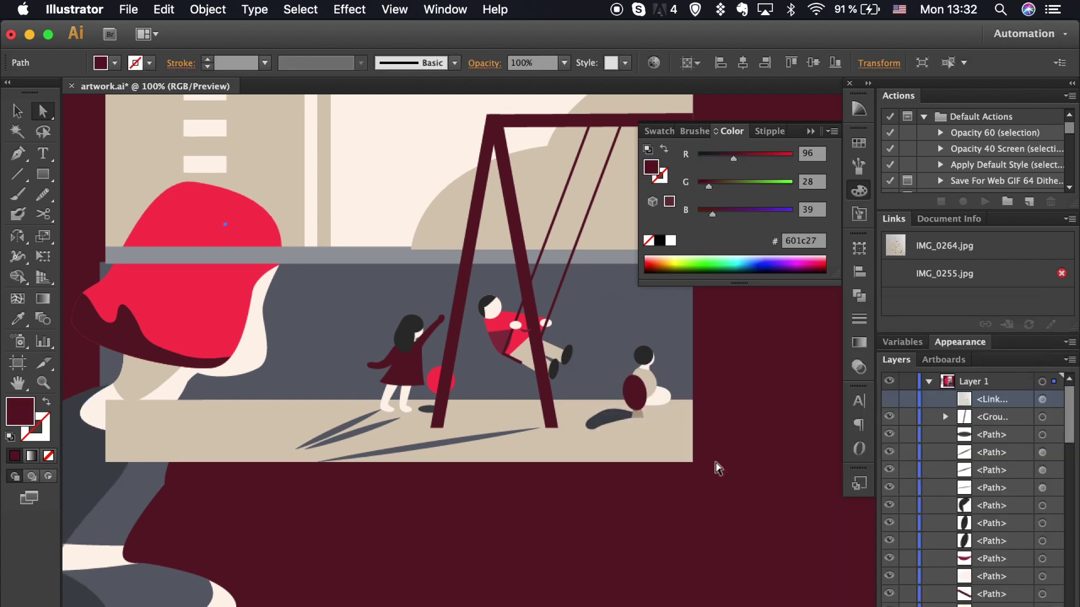
key("super+equal")
key("super+equal")
key("super+equal")
key("super+equal")
left_click(474, 412)
Reshape the shirt shadow's right edge and pull the red shirt's left corner into place.
left_click_drag(448, 400, 398, 362)
left_click(416, 488)
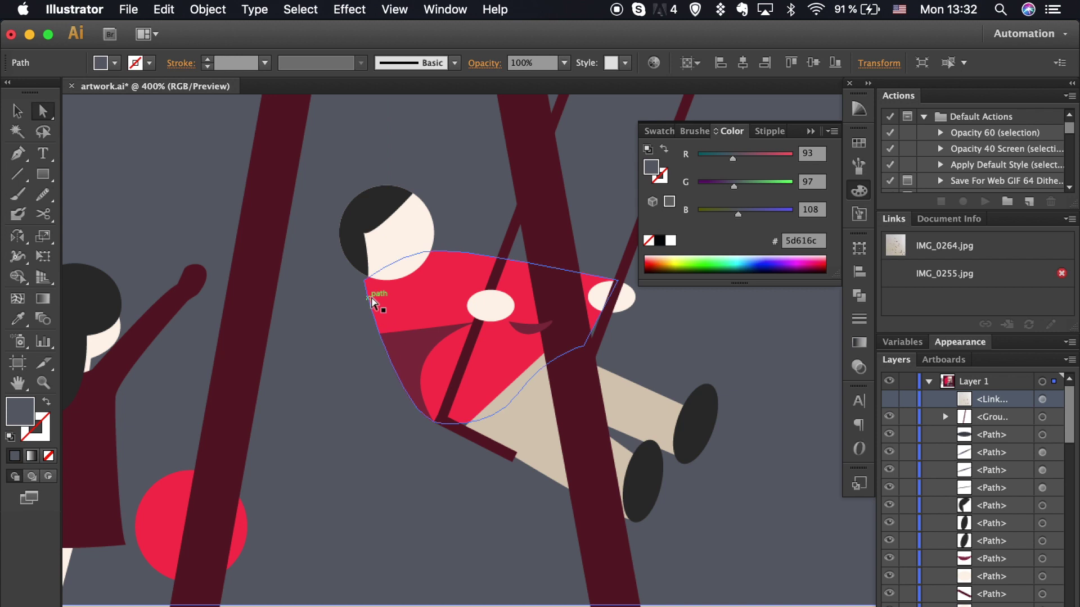
left_click_drag(371, 302, 366, 253)
left_click(360, 343)
left_click(529, 331)
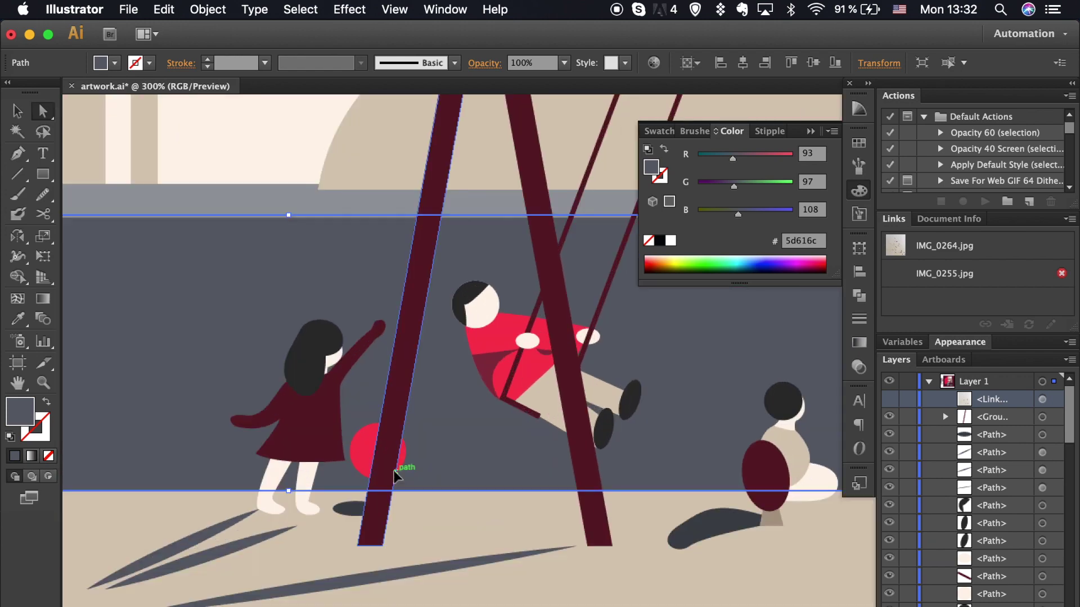
left_click(467, 416)
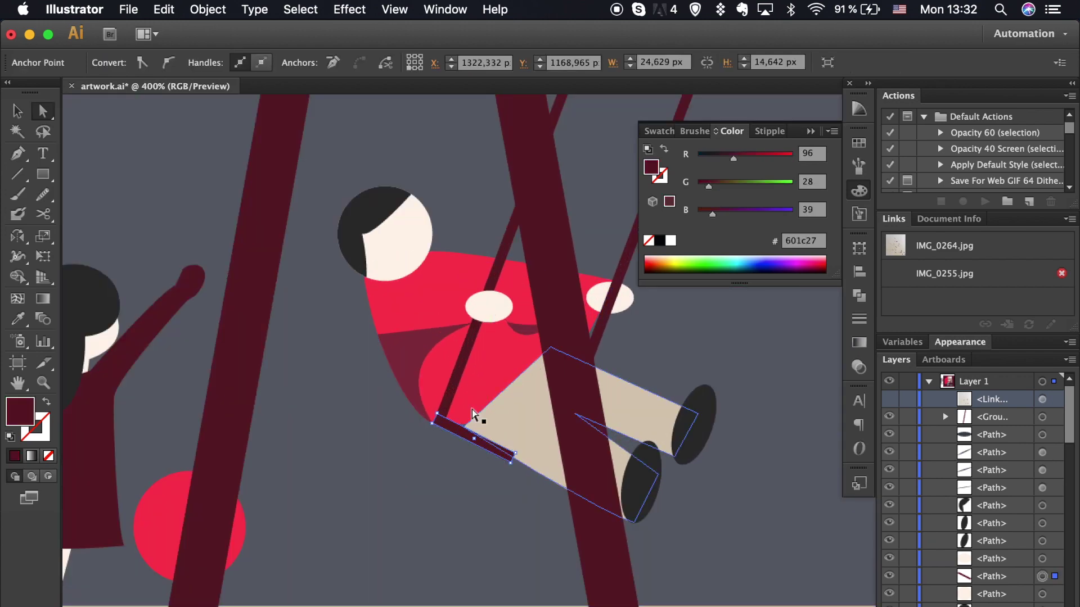
left_click(494, 453)
left_click(491, 518)
Pull the grey shape's point left under the shoulder and adjust a red shirt anchor.
key("super+minus")
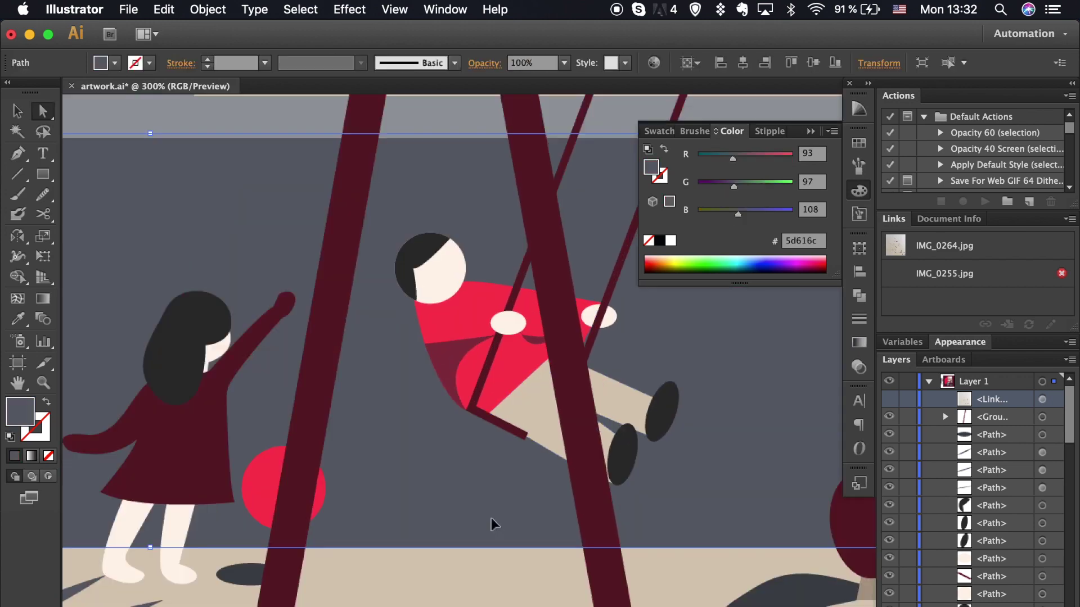
key("super+equal")
left_click_drag(453, 269, 415, 262)
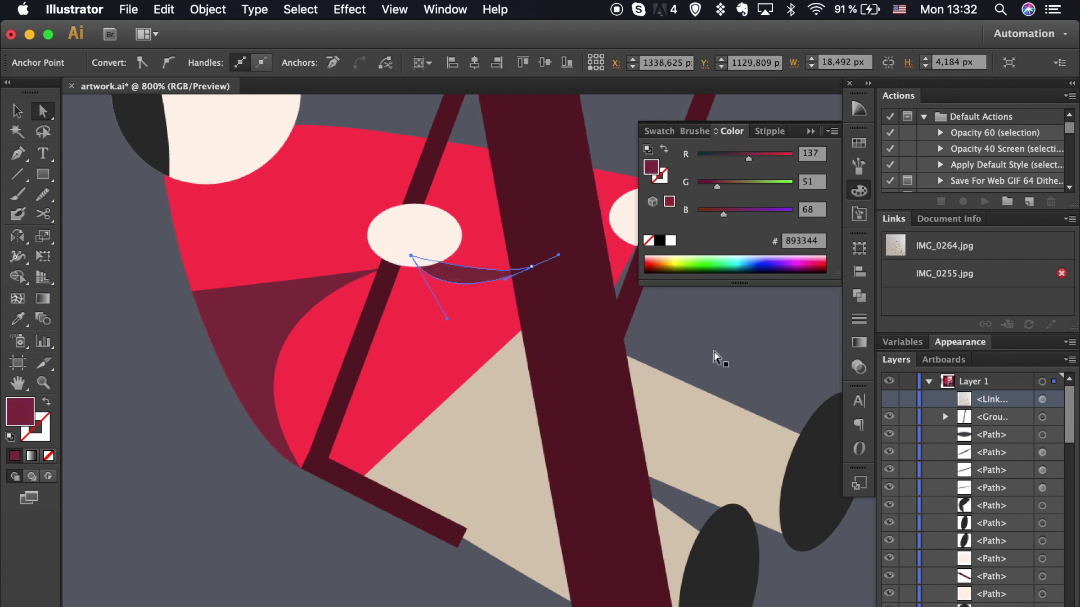
left_click_drag(587, 308, 553, 284)
left_click(536, 321)
left_click_drag(535, 321, 526, 306)
Restack the red shirt, then bring the shoulder ellipse and dark stripe to the front.
left_click(440, 326)
right_click(440, 327)
left_click(624, 559)
key("super+shift+bracketleft")
left_click(465, 283, "shift")
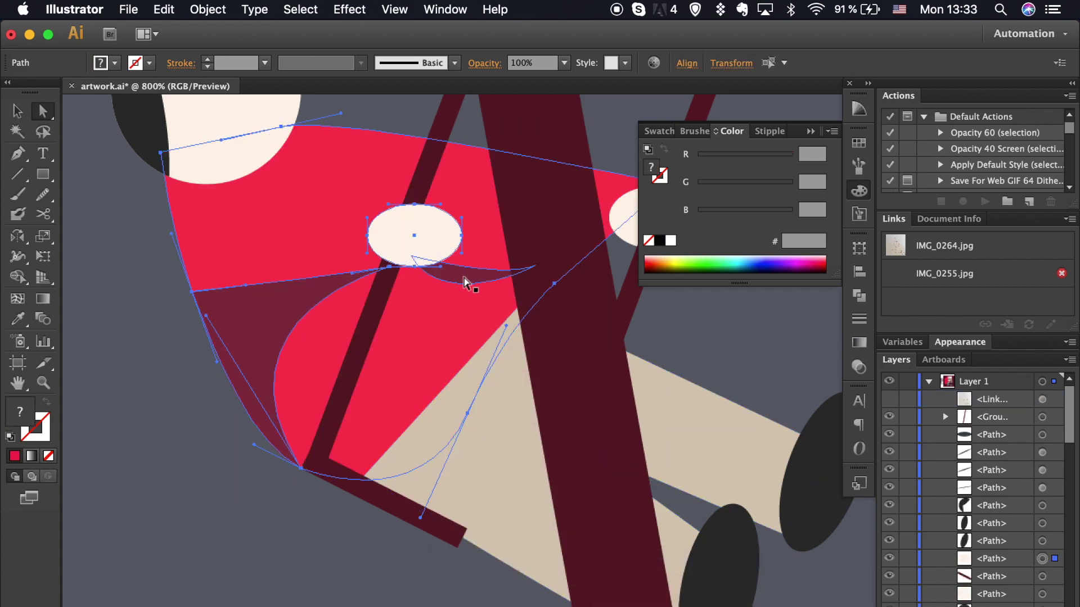
left_click(424, 180, "shift")
right_click(470, 226)
mouse_move(510, 439)
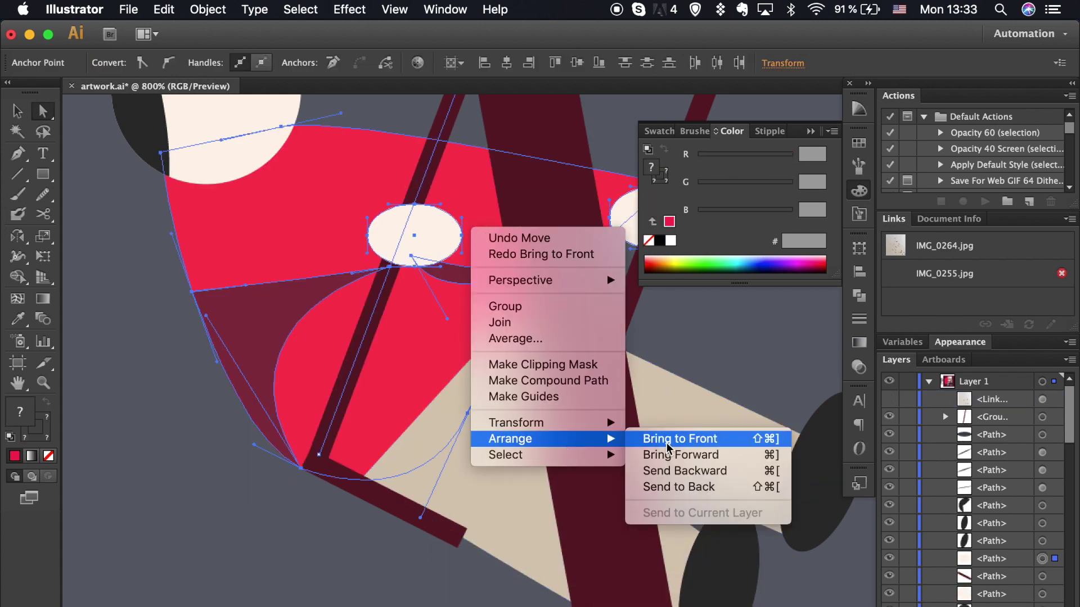
left_click(687, 438)
Bring the dark rope stripe forward over the shirt and nudge the right shoulder ellipse up and backward.
scroll(669, 450, "up", 5)
left_click(619, 480)
right_click(618, 480)
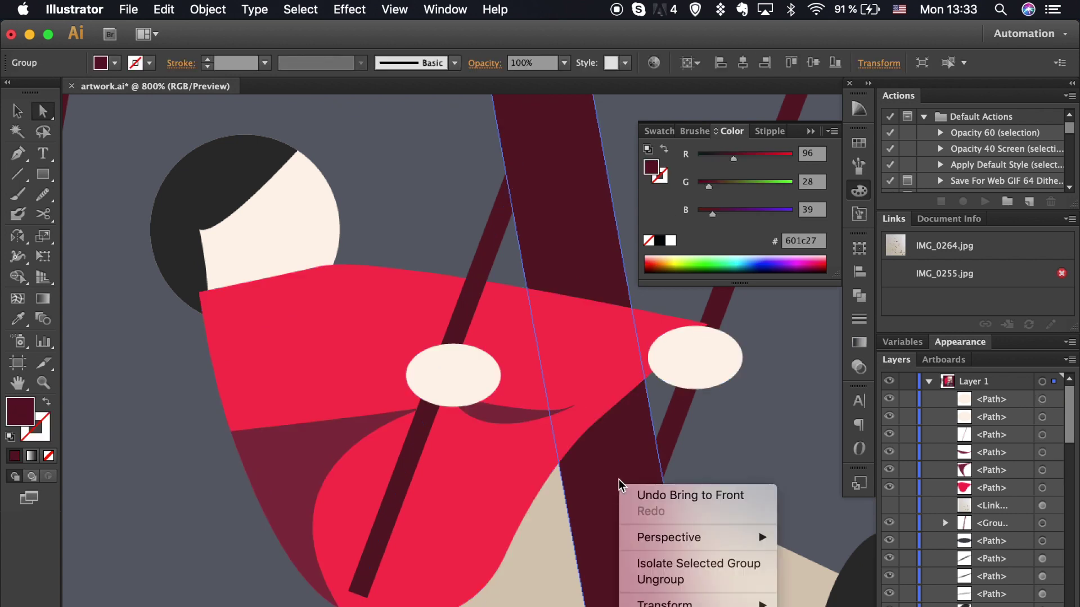
left_click(803, 601)
left_click_drag(699, 357, 699, 344)
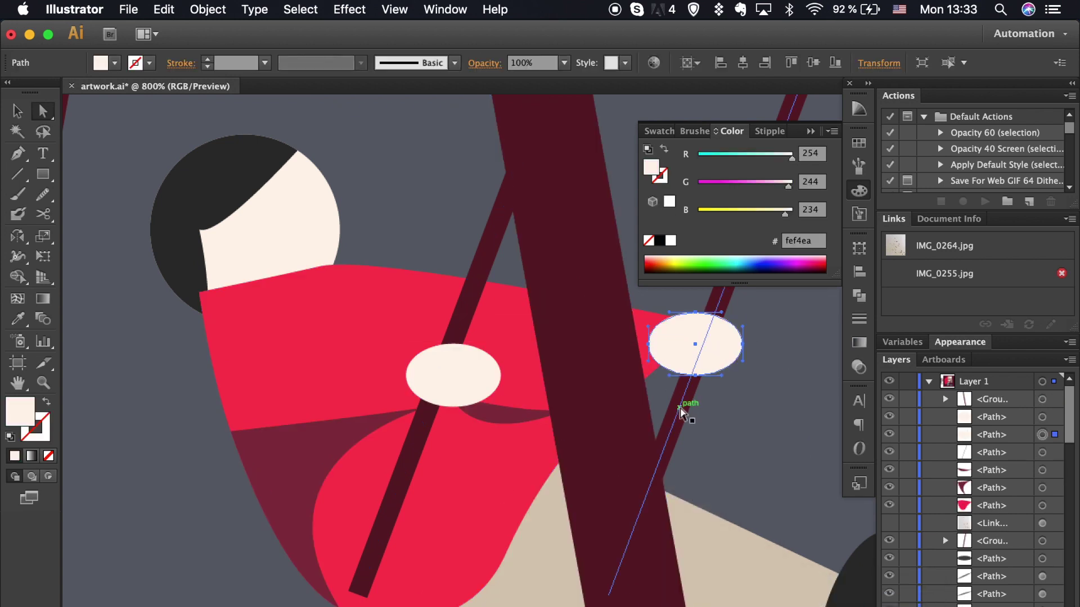
key("ctrl+bracketleft")
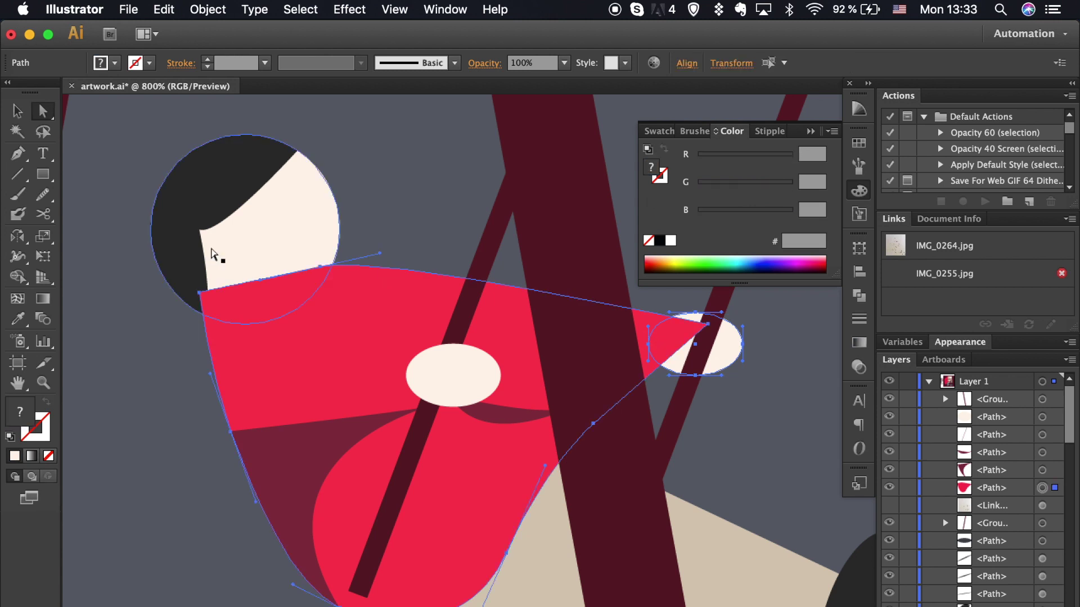
Extend the shirt edge to the right shoulder and merge the overlap into the cream shoulder with Shape Builder.
left_click_drag(595, 424, 678, 377)
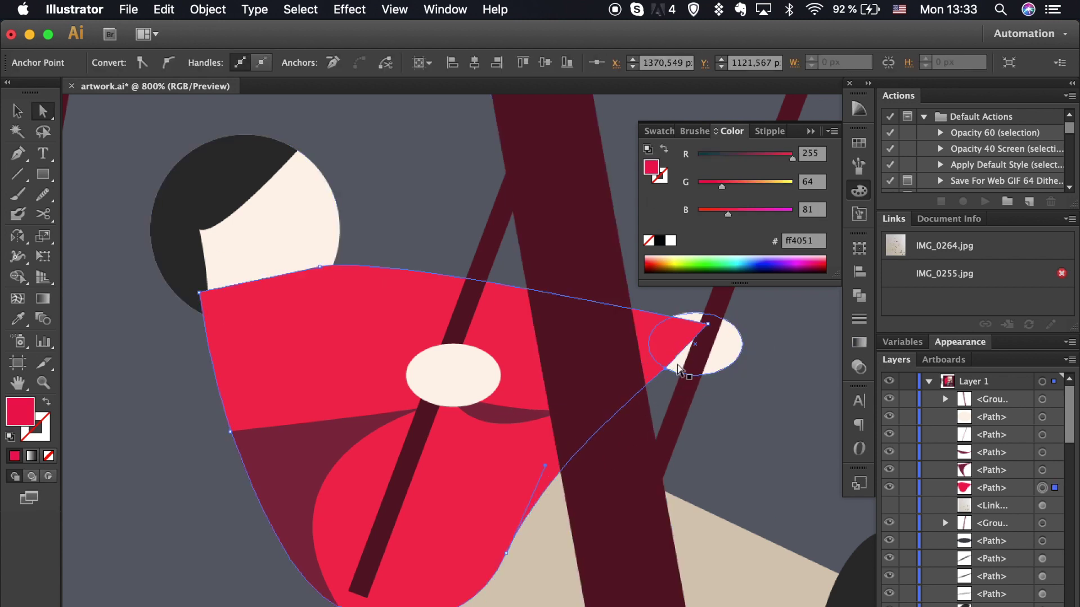
left_click(678, 370, "shift")
left_click(22, 280)
left_click(680, 343)
key("i")
left_click(859, 295)
key("v")
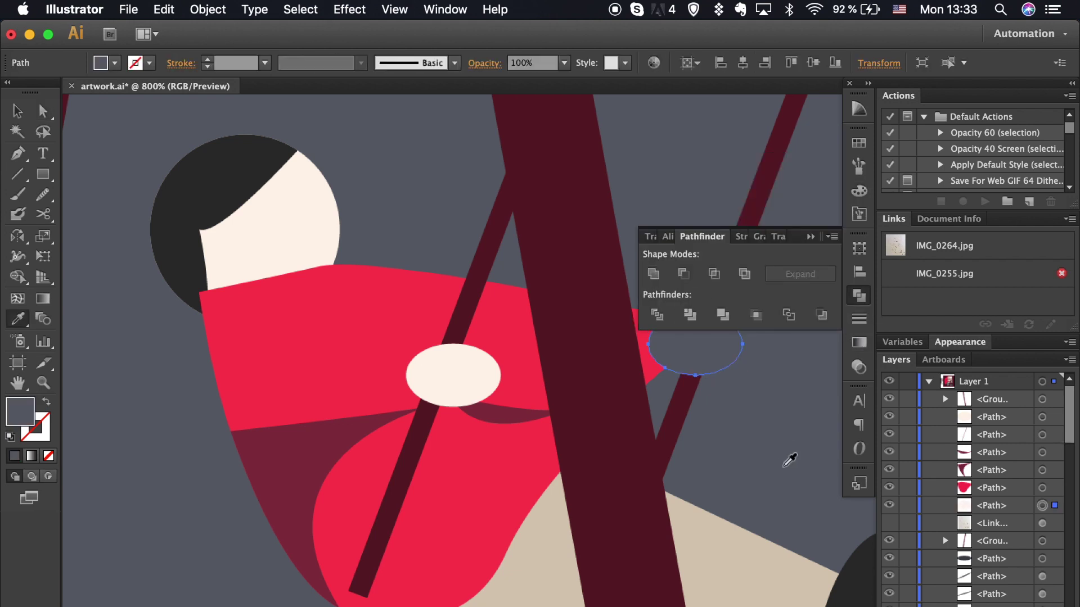
left_click(859, 296)
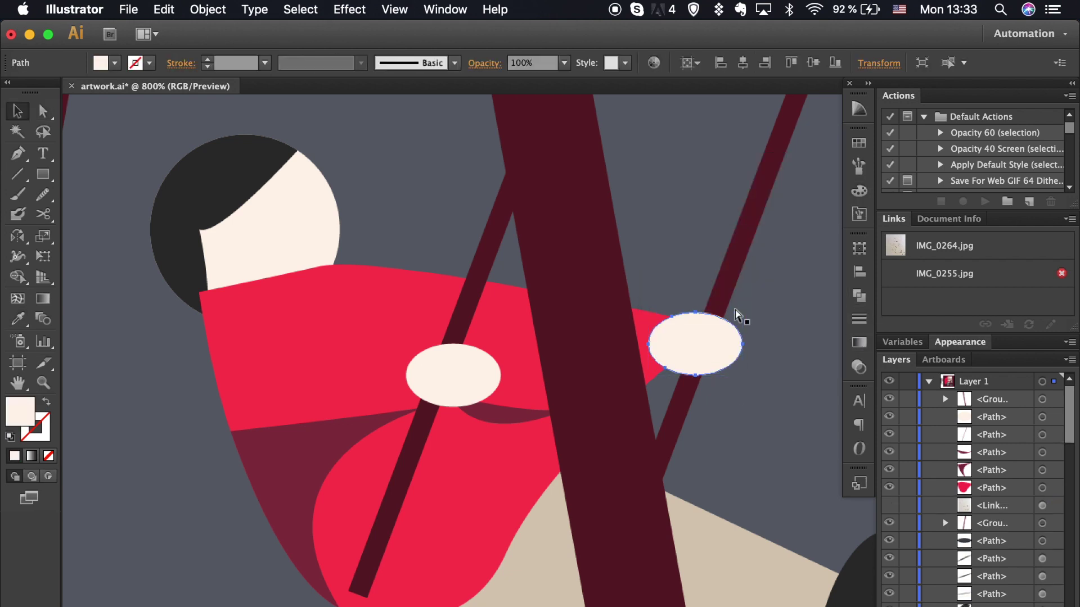
Bring the swing seat to the front over the dress and zoom out to the window scene.
key("super+minus")
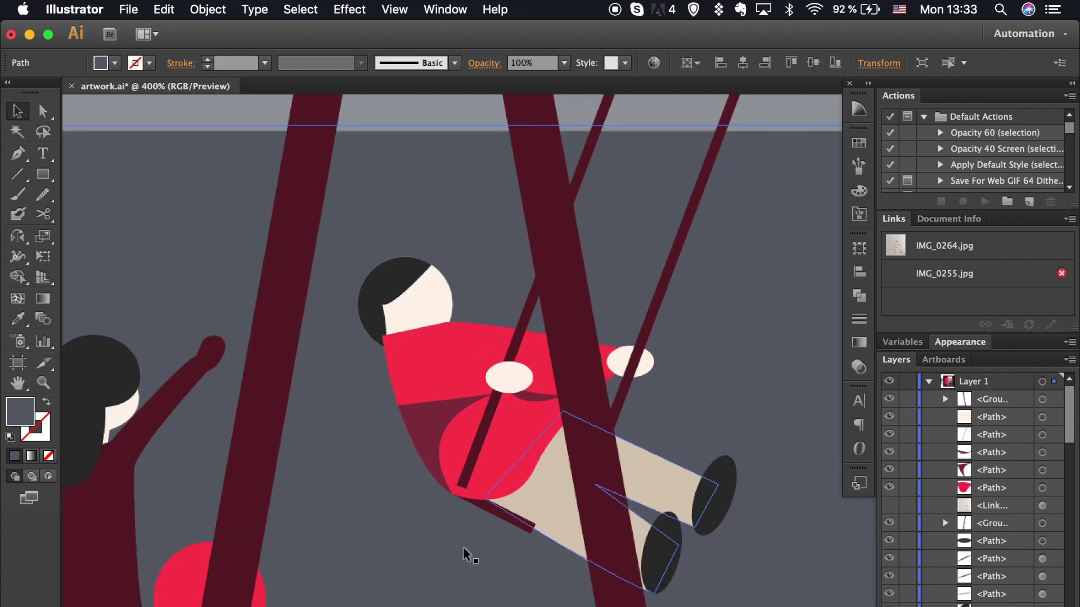
left_click(493, 512)
right_click(495, 513)
left_click(651, 583)
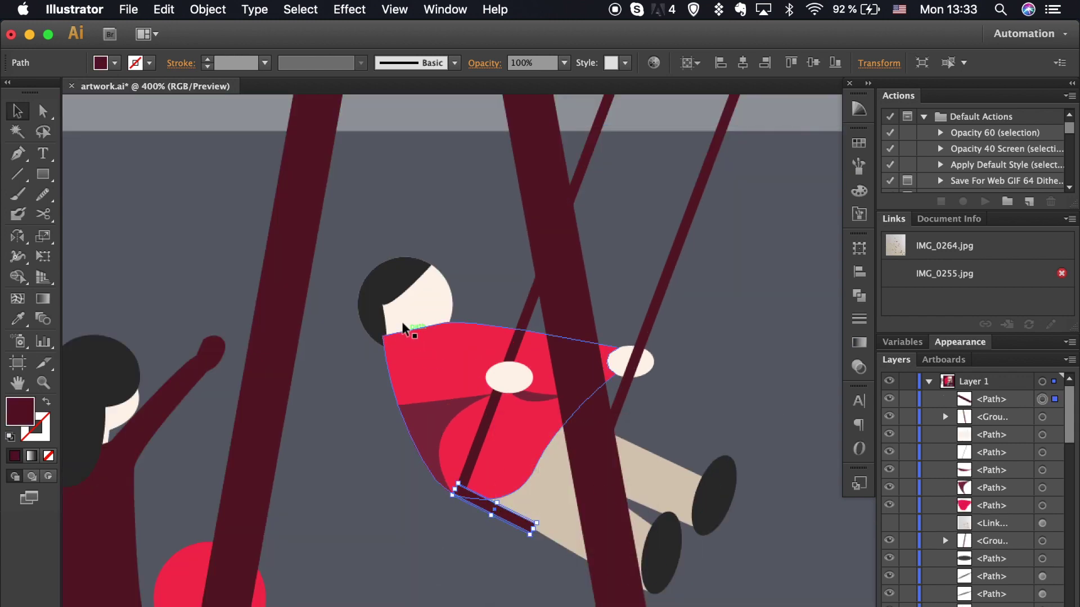
left_click(410, 328)
right_click(383, 293)
left_click(477, 548)
key("super+minus")
key("super+minus")
key("super+minus")
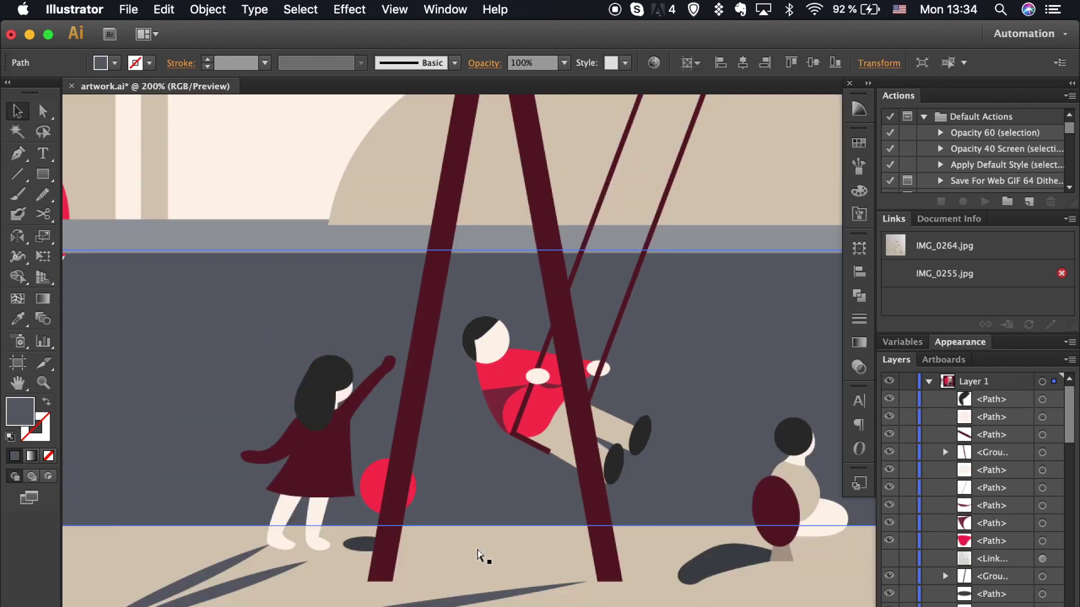
key("super+minus")
key("super+minus")
left_click(465, 330)
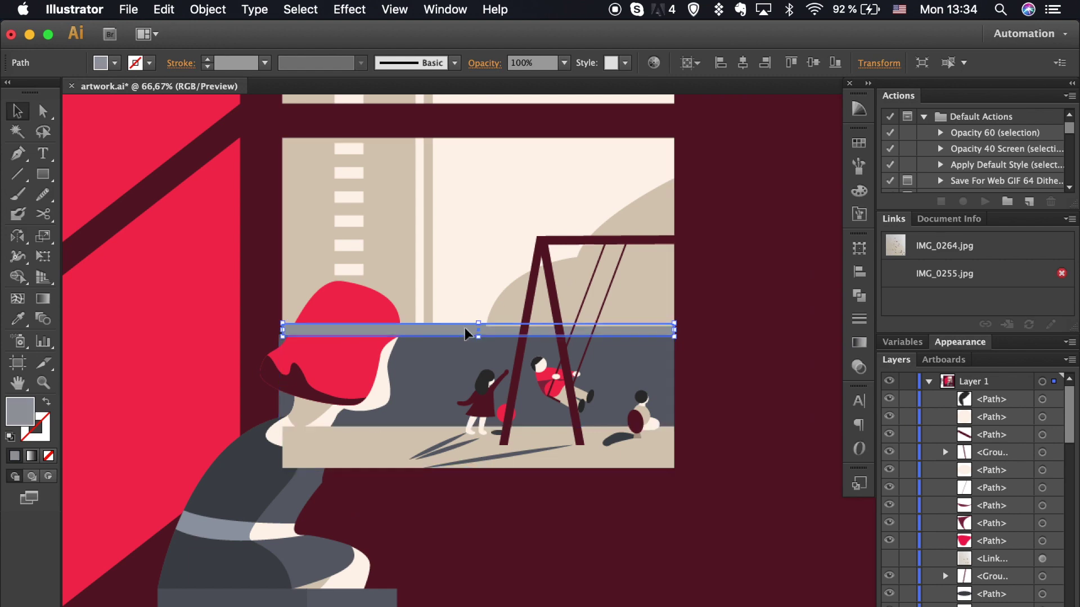
Resize the height of the light grey window-sill strip.
key("super+plus")
key("super+plus")
left_click_drag(373, 258, 372, 231)
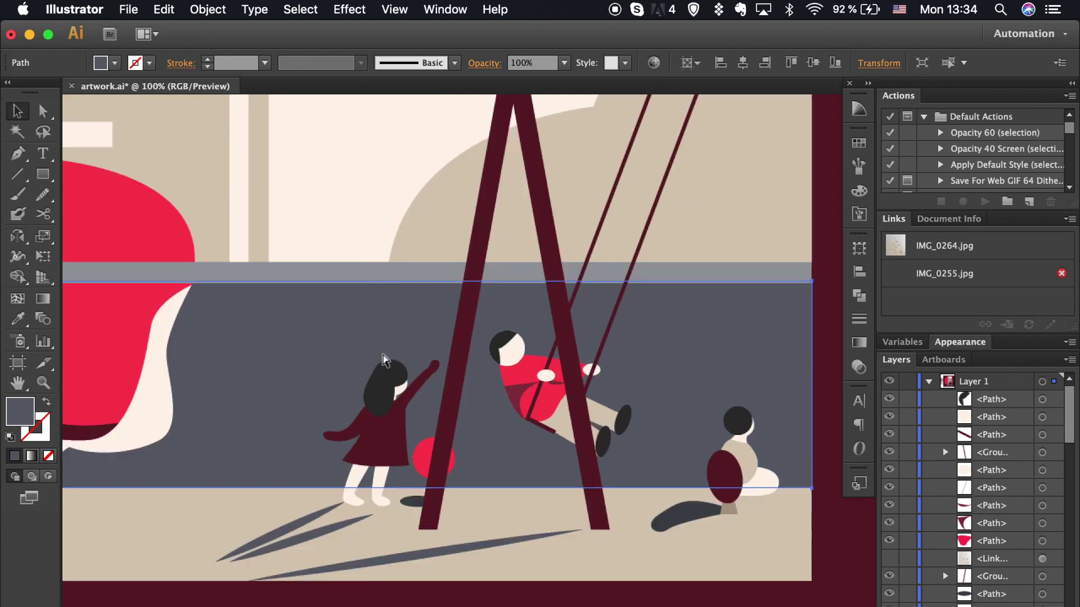
key("super+minus")
key("super+minus")
key("super+minus")
left_click(859, 484)
key("super+shift+a")
Set the four shadows under the swing and children to 50% opacity.
left_click(480, 417)
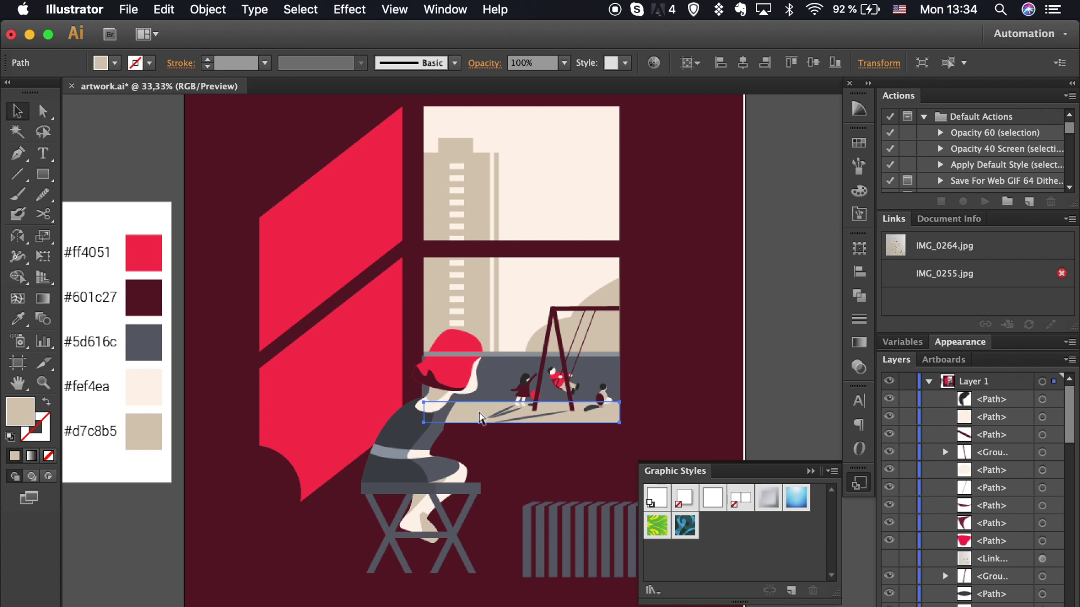
left_click(858, 483)
key("super+plus")
key("super+plus")
key("super+plus")
left_click(480, 494)
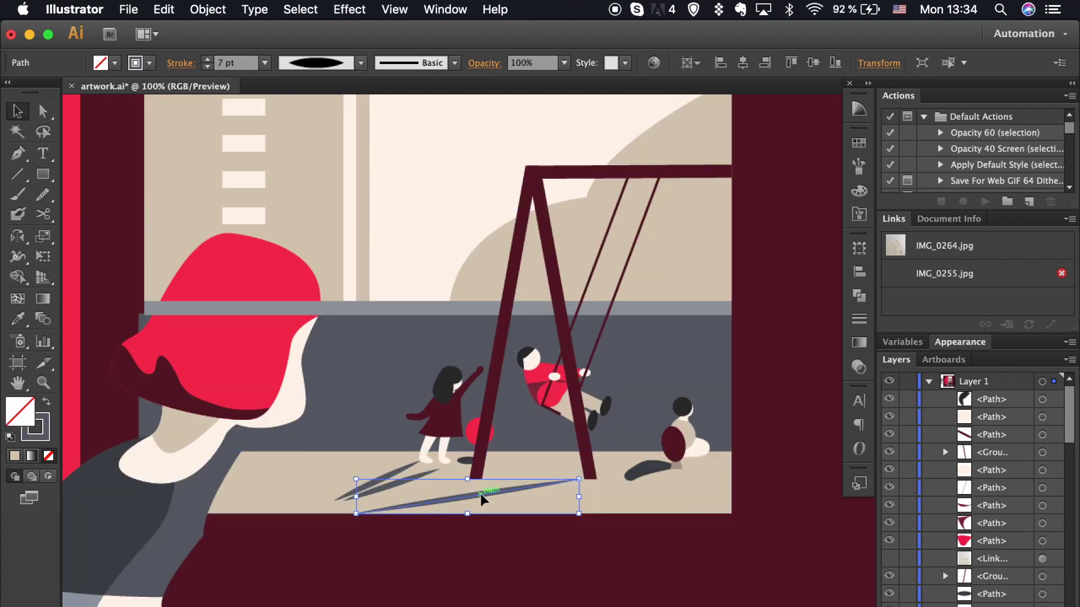
left_click(377, 477, "shift")
left_click(470, 464, "shift")
left_click(651, 477, "shift")
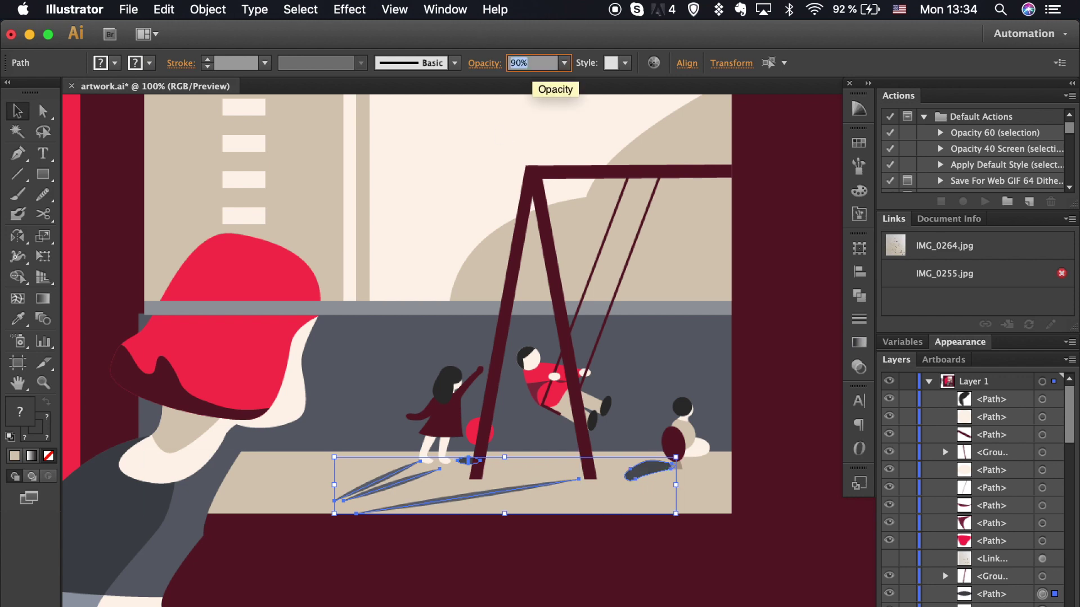
type("50")
key("Return")
Select the maroon background, the grey sill strip and the narrow strip beside the hair.
left_click(788, 521)
key("super+minus")
key("super+minus")
key("super+minus")
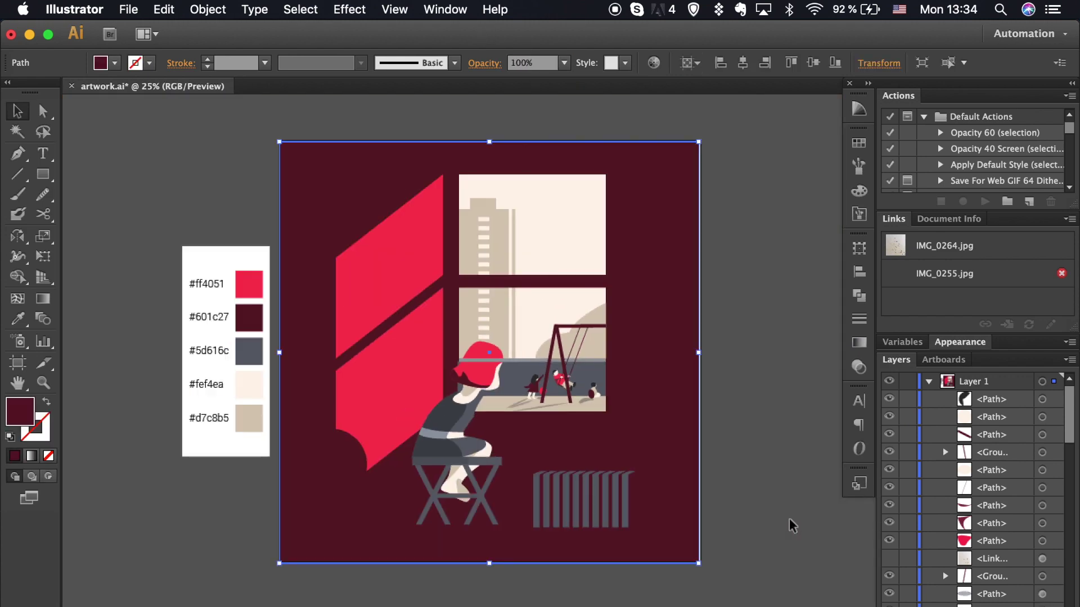
key("super+plus")
key("super+plus")
left_click(493, 344)
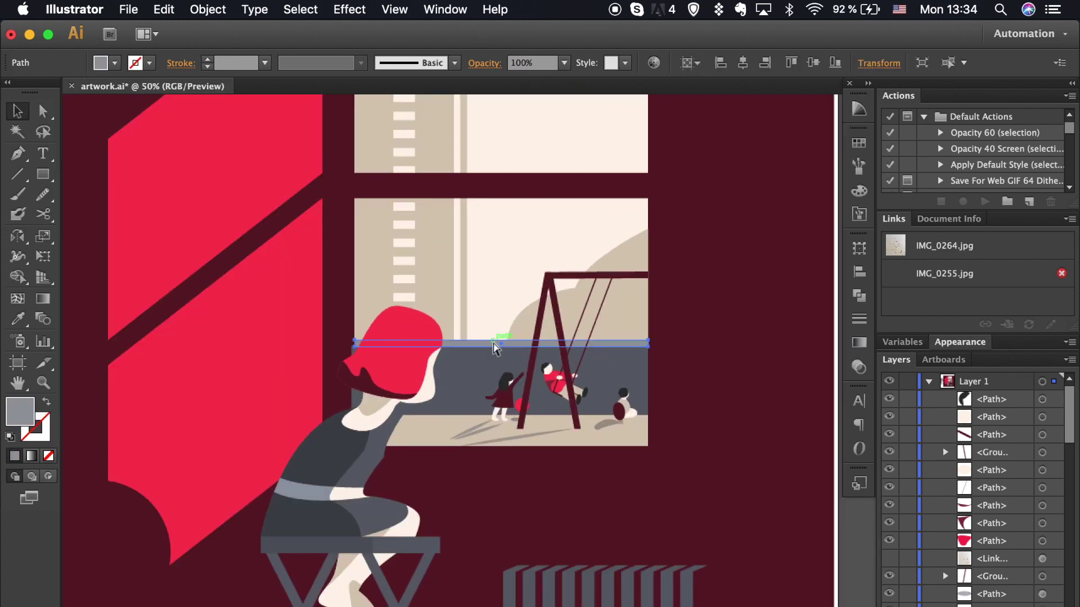
left_click(784, 474)
key("super+plus")
key("super+plus")
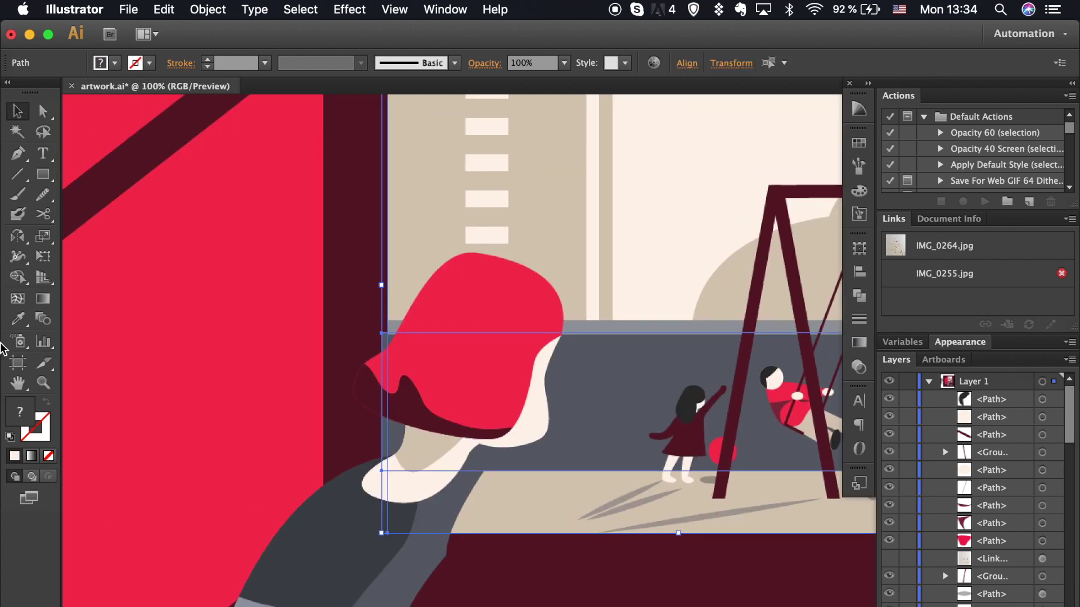
key("a")
key("super+plus")
key("super+plus")
key("super+plus")
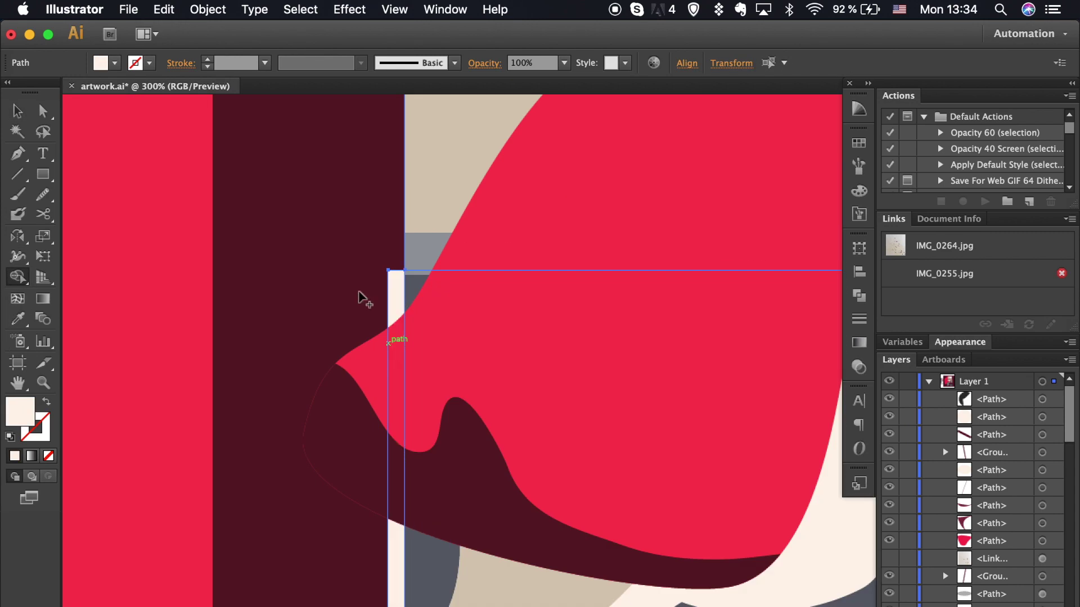
left_click(398, 303)
key("shift+super+a")
key("super+minus")
key("super+minus")
key("super+minus")
key("super+minus")
key("super+minus")
key("super+minus")
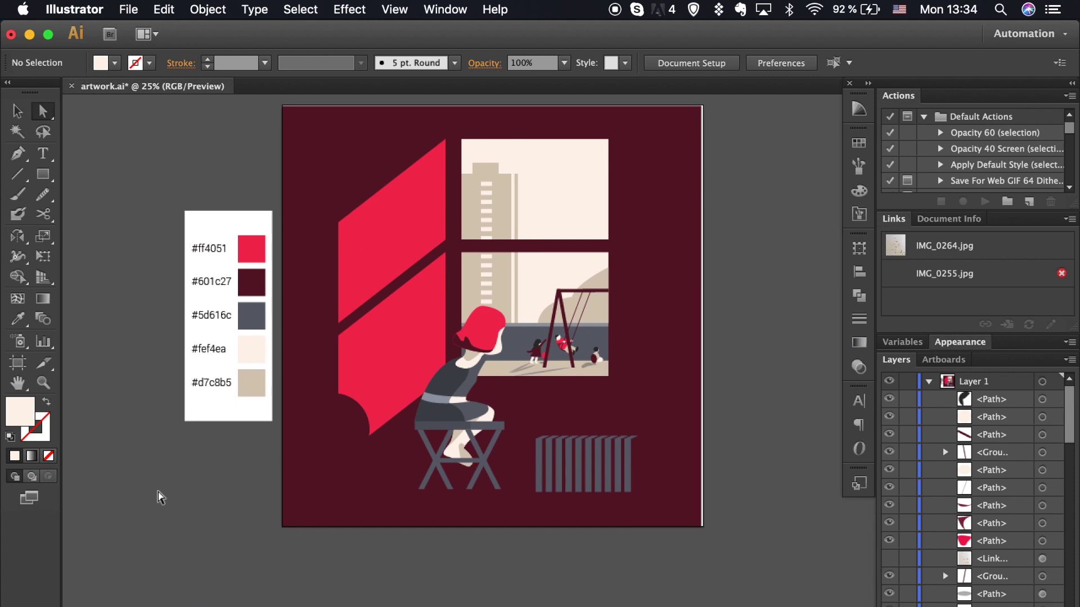
Extend the background rectangle's top edge past the artboard and move the reference image above the artwork.
left_click(670, 427)
key("v")
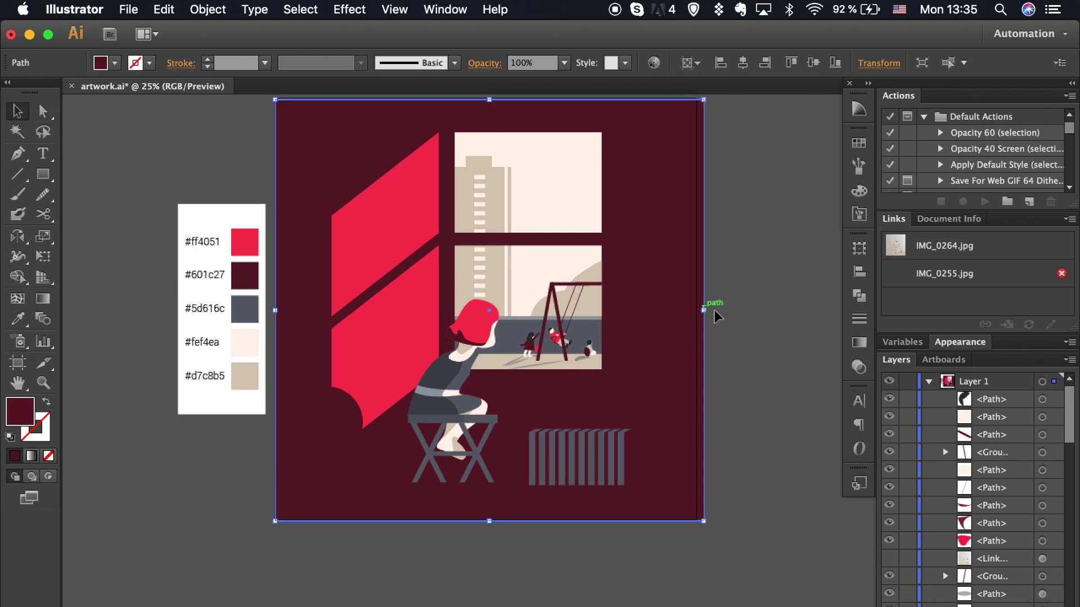
key("shift+super+a")
scroll(553, 143, "up", 2)
left_click(501, 141)
left_click_drag(501, 140, 498, 132)
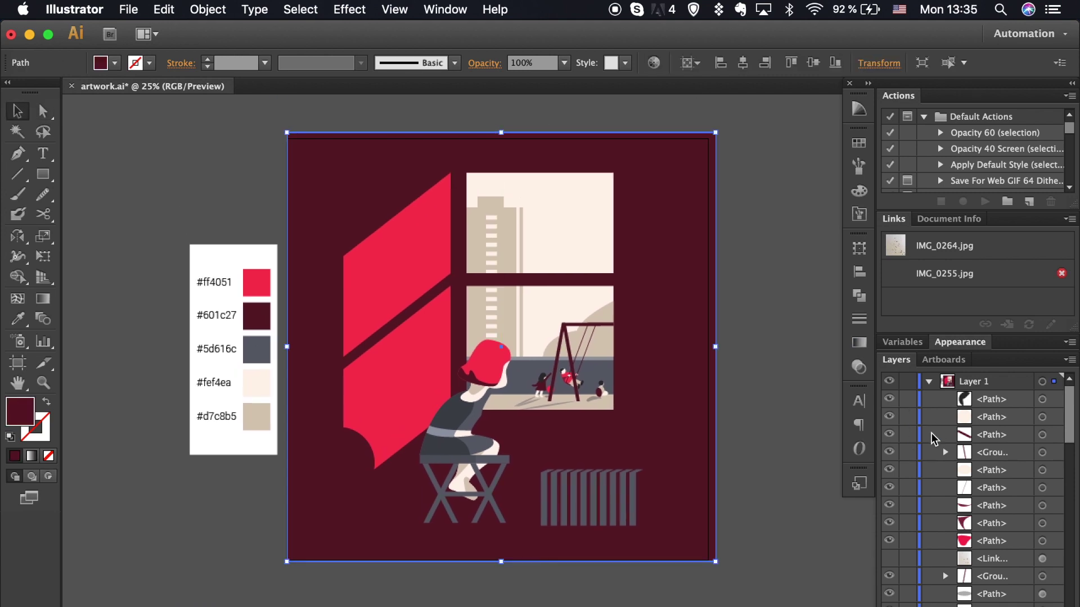
left_click_drag(983, 416, 984, 391)
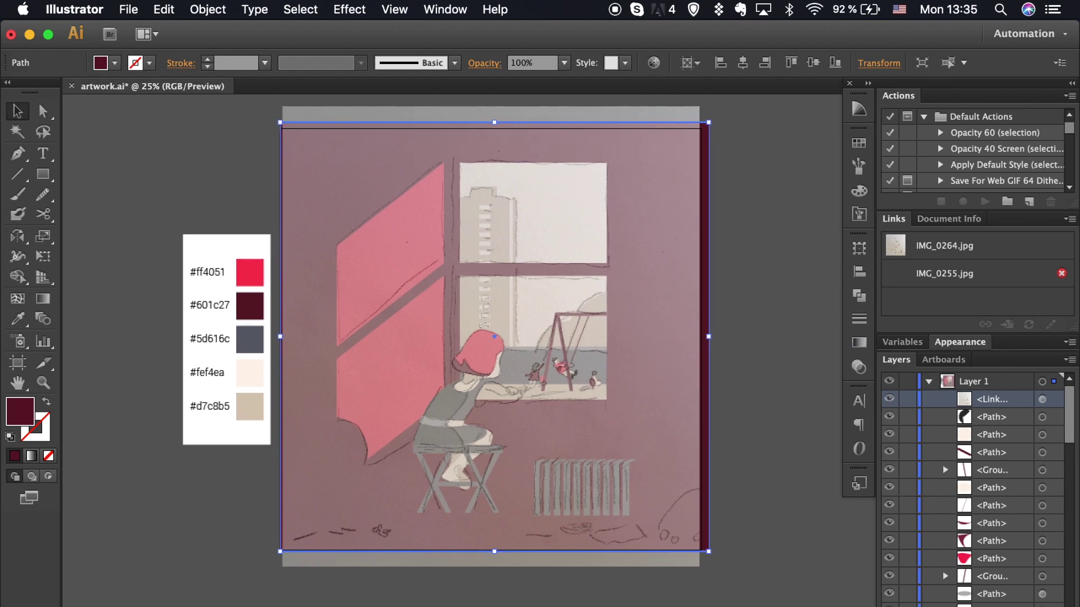
Trace a closed Pen outline of the girl's arm and hand over the sketch, shown as stroke only.
key("super+plus")
key("super+plus")
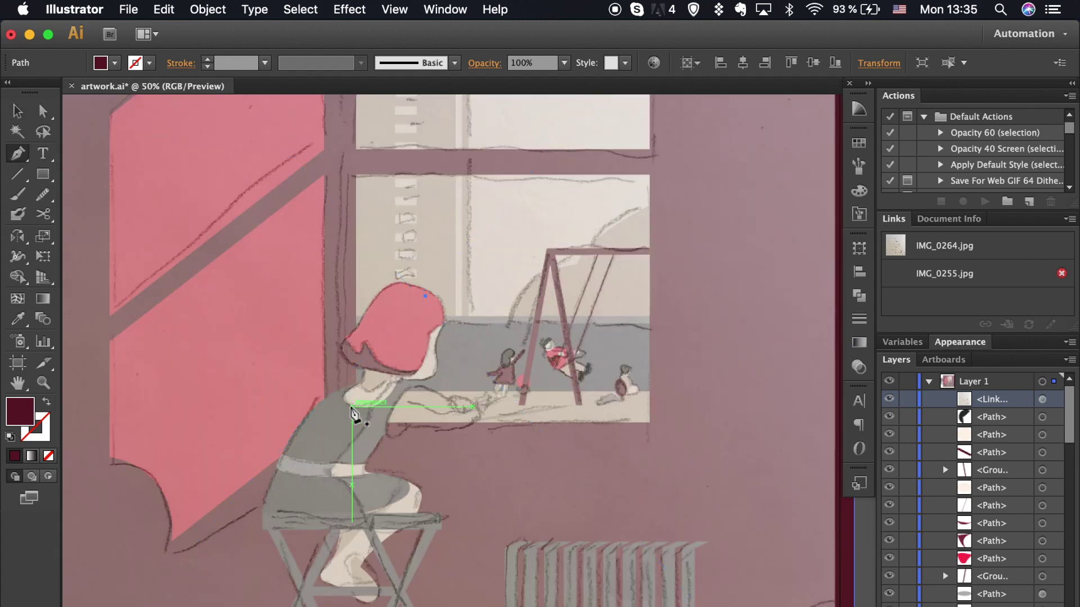
left_click(386, 433)
left_click_drag(416, 420, 421, 435)
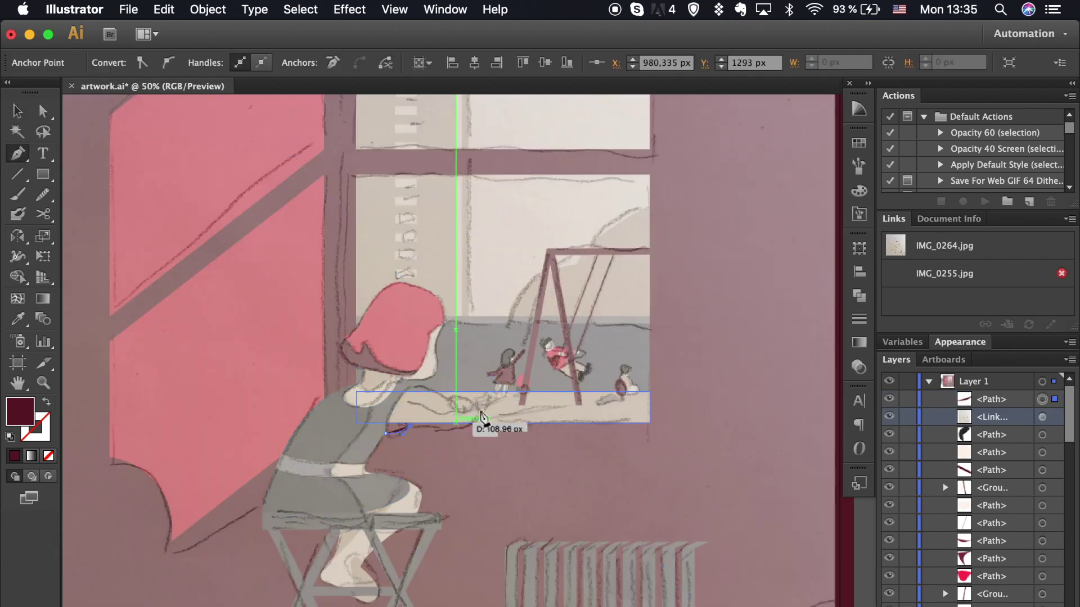
key("super+plus")
key("super+plus")
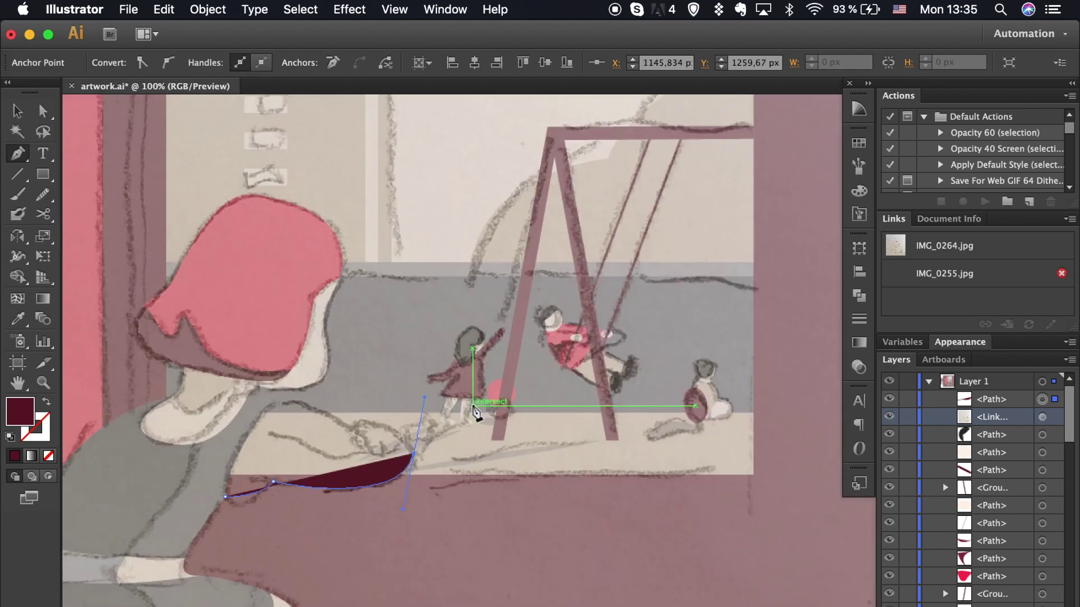
left_click_drag(403, 440, 333, 371)
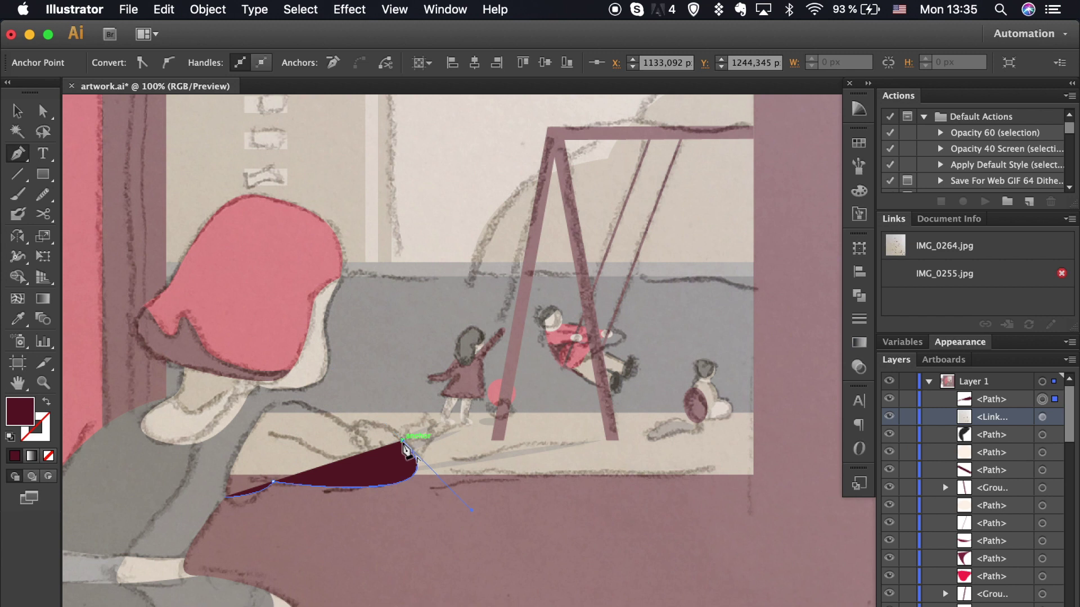
left_click_drag(260, 405, 240, 434)
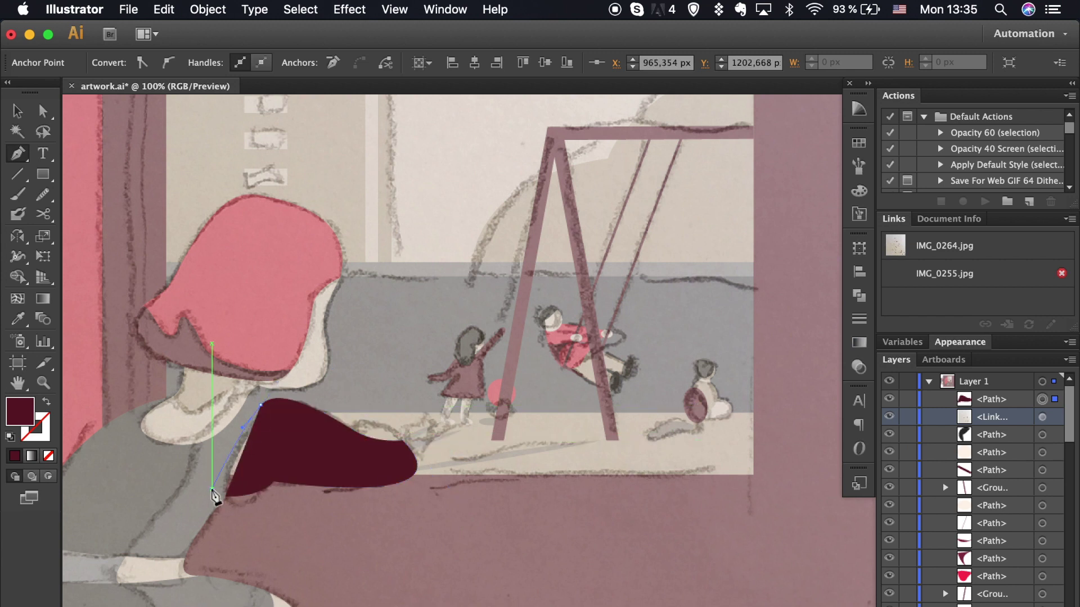
left_click_drag(225, 496, 236, 500)
left_click(226, 497)
key("shift+x")
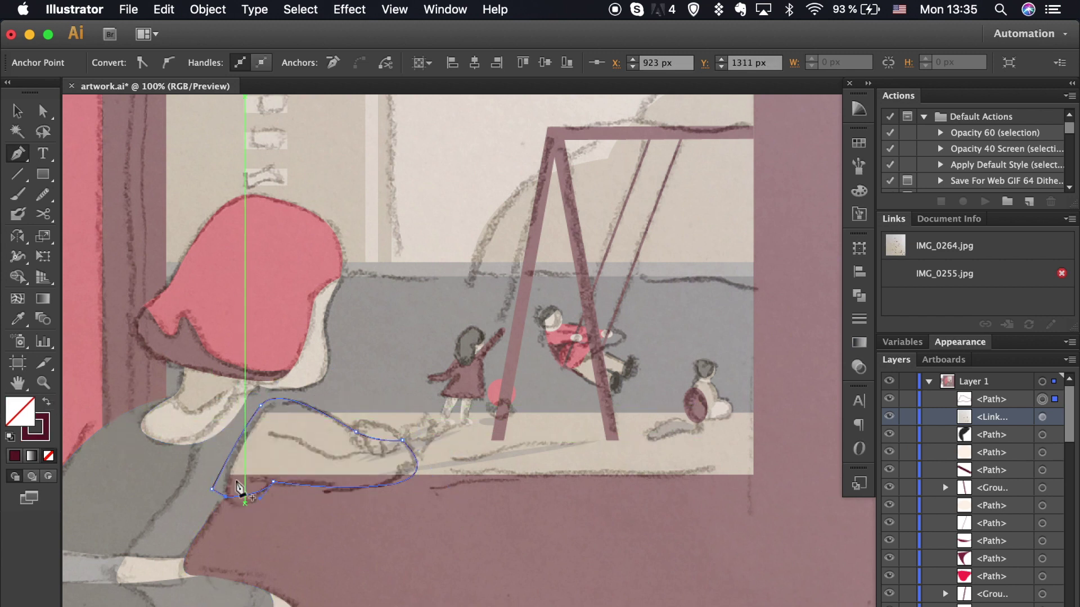
Draw the sleeve outline with corner points and curve the arm outline around the hand.
left_click_drag(334, 460, 359, 455)
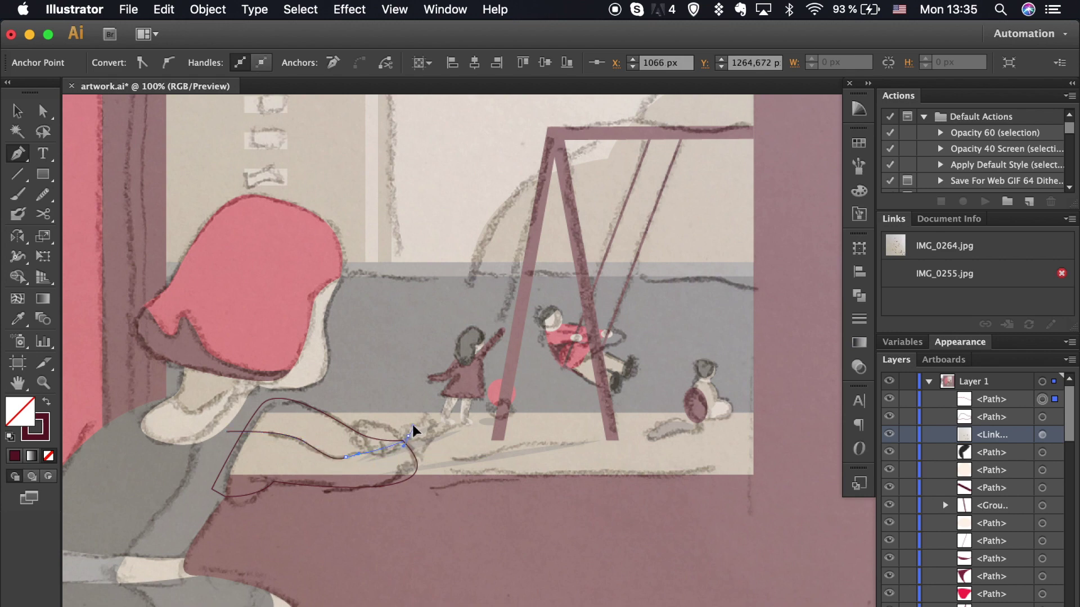
left_click(348, 509)
left_click(244, 509)
left_click(199, 482)
left_click(227, 432)
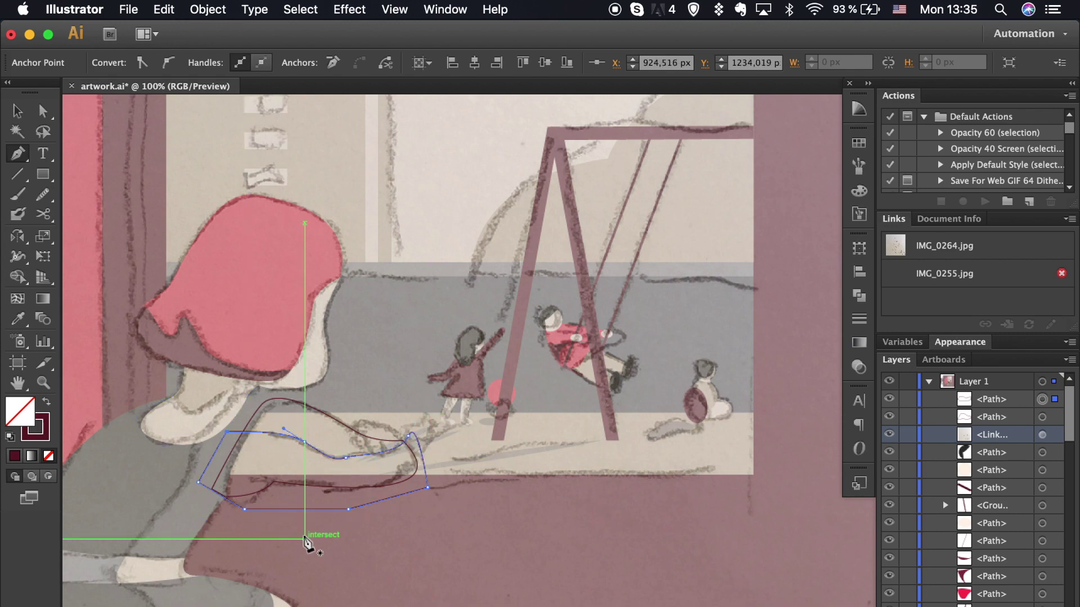
left_click(888, 435)
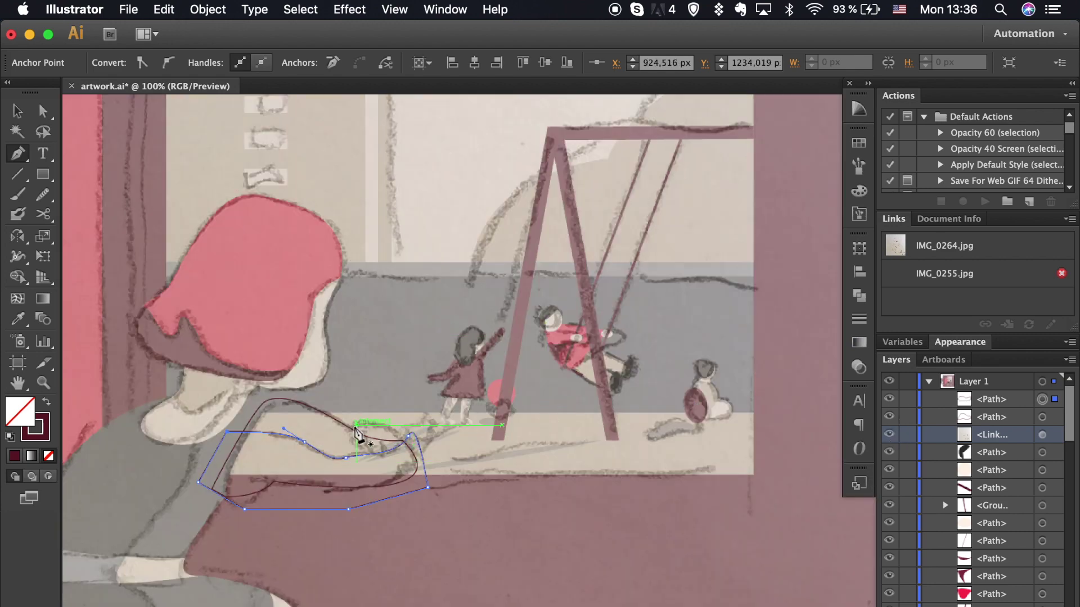
left_click(356, 433)
mouse_move(392, 438)
left_mouse_down()
mouse_move(392, 471)
mouse_move(360, 440)
left_mouse_up()
key("a")
left_click(465, 542)
Hide the sketch and eyedrop the cream skin colour onto the arm outline and hand ellipse.
left_click(889, 452)
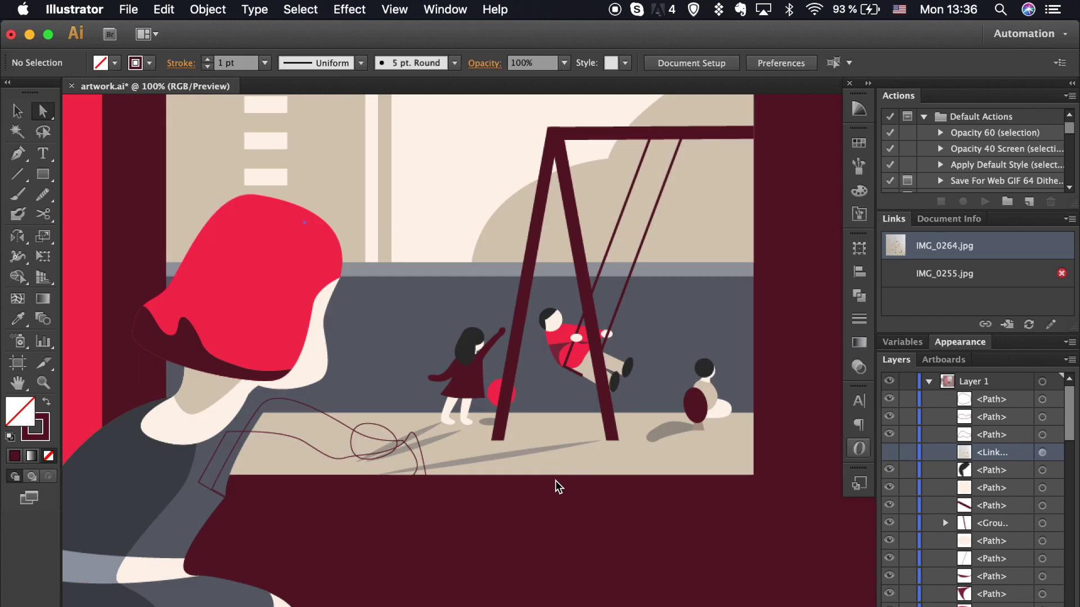
left_click(213, 478)
key("i")
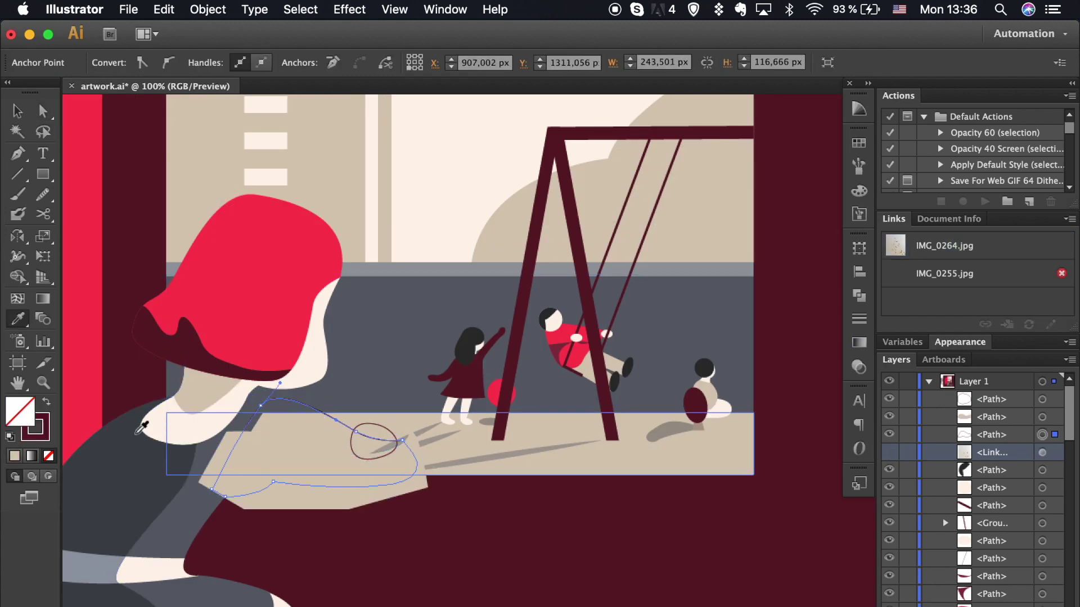
left_click(222, 426)
key("a")
left_click(396, 443)
key("r")
left_click(288, 417)
key("v")
Duplicate the hand ellipse behind, then merge the sleeve and hand with Shape Builder.
left_click(376, 456)
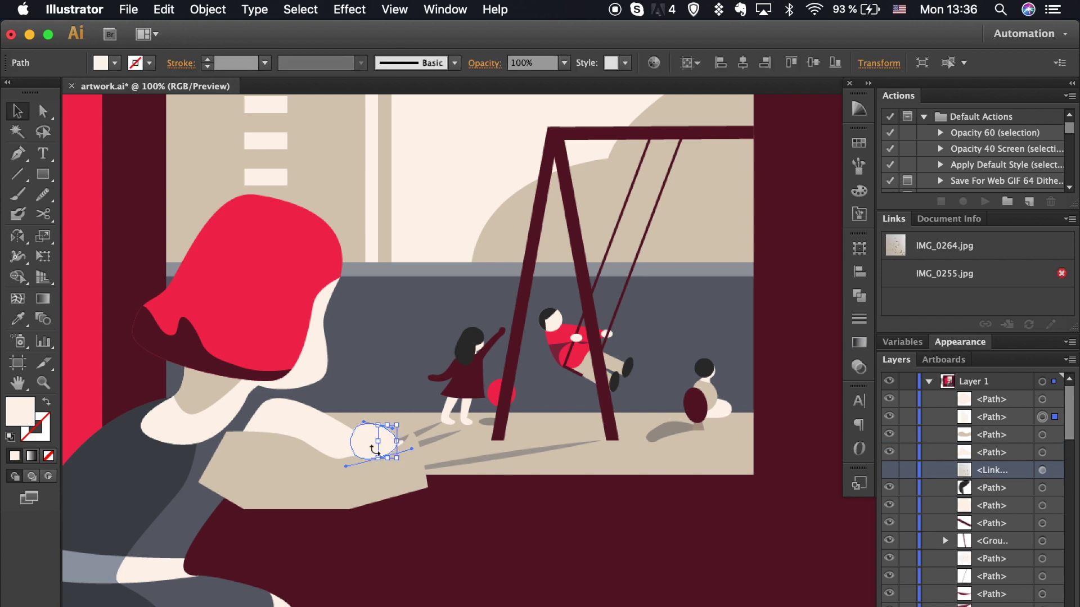
left_click(376, 455)
key("ctrl+c")
key("ctrl+b")
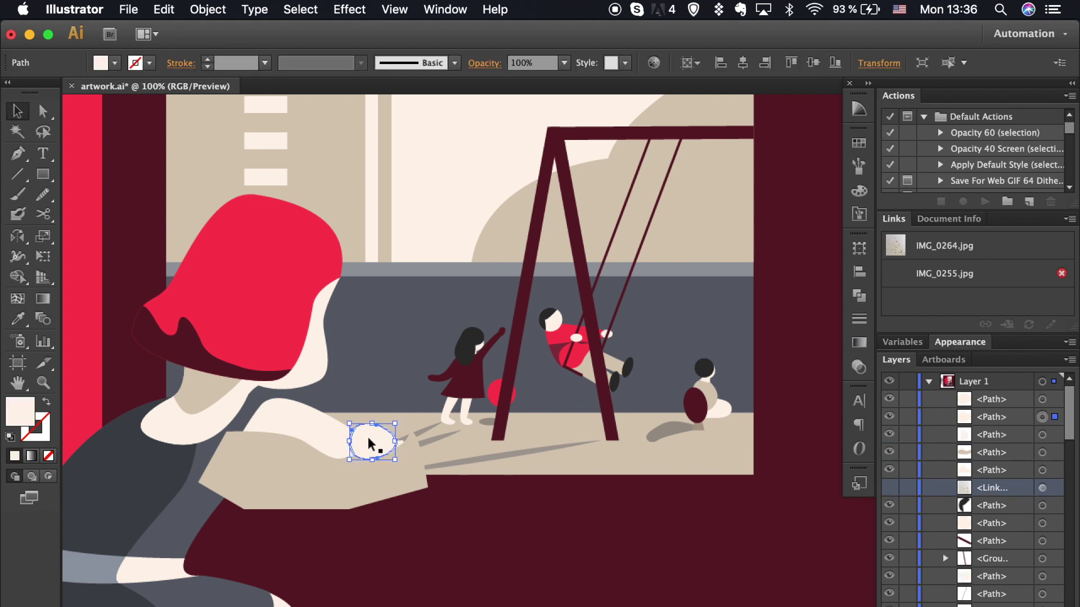
key("v")
left_click(303, 506)
left_click(17, 214)
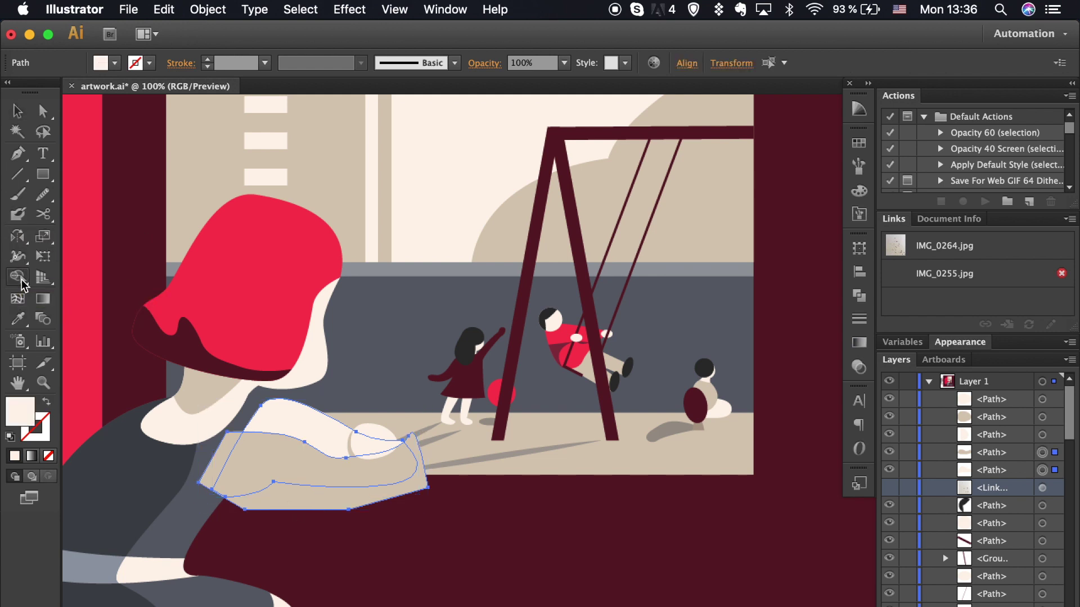
left_click_drag(253, 461, 371, 444)
key("a")
left_click(323, 511)
Drag a hand outline anchor slightly down to reshape the hand.
key("ctrl+plus")
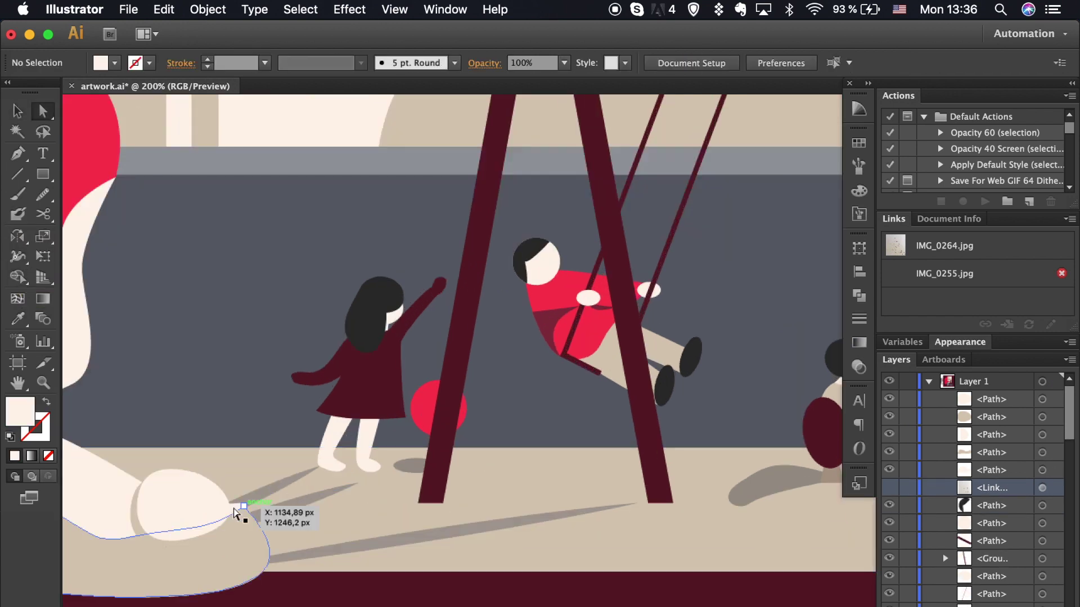
left_click(243, 506)
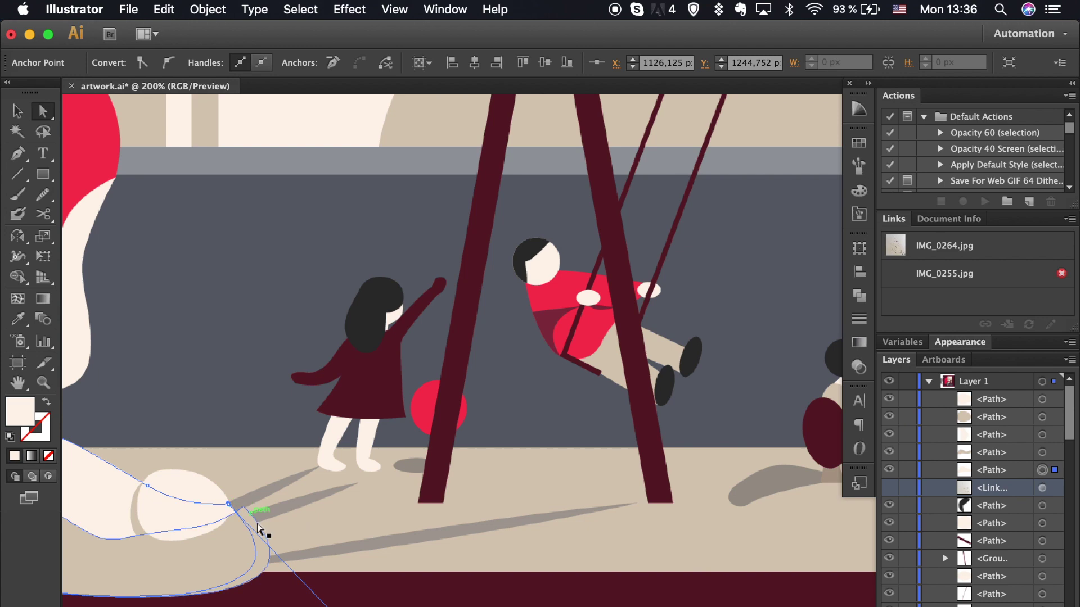
left_click_drag(243, 506, 242, 512)
key("ctrl+minus")
key("ctrl+minus")
key("ctrl+minus")
key("ctrl+plus")
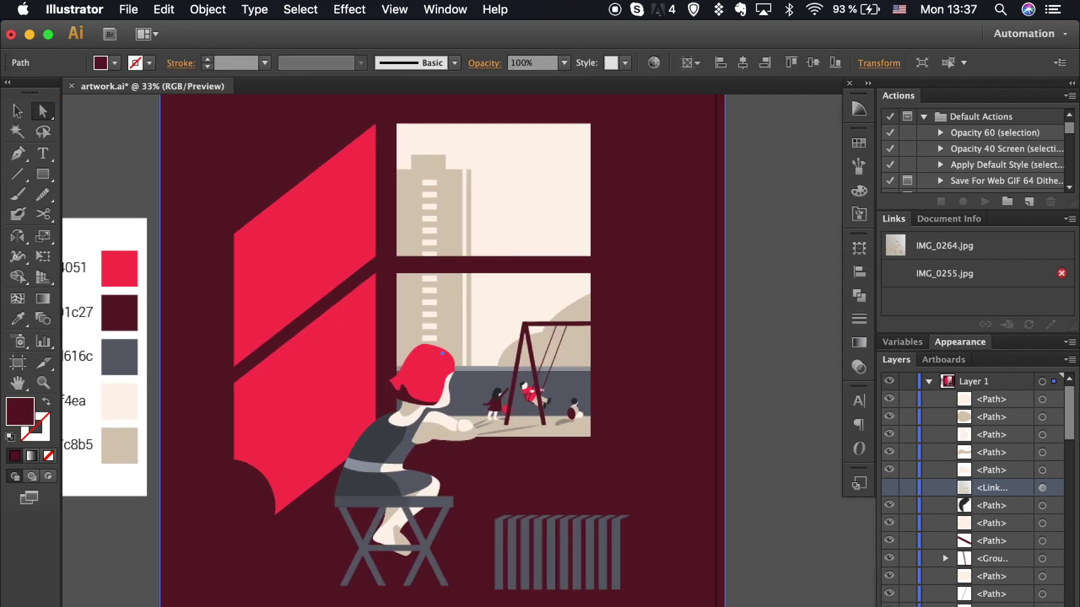
key("ctrl+plus")
key("ctrl+plus")
Group the arm shape with the hand ellipse and send the group backward.
left_click(407, 386)
left_click(457, 407, "shift")
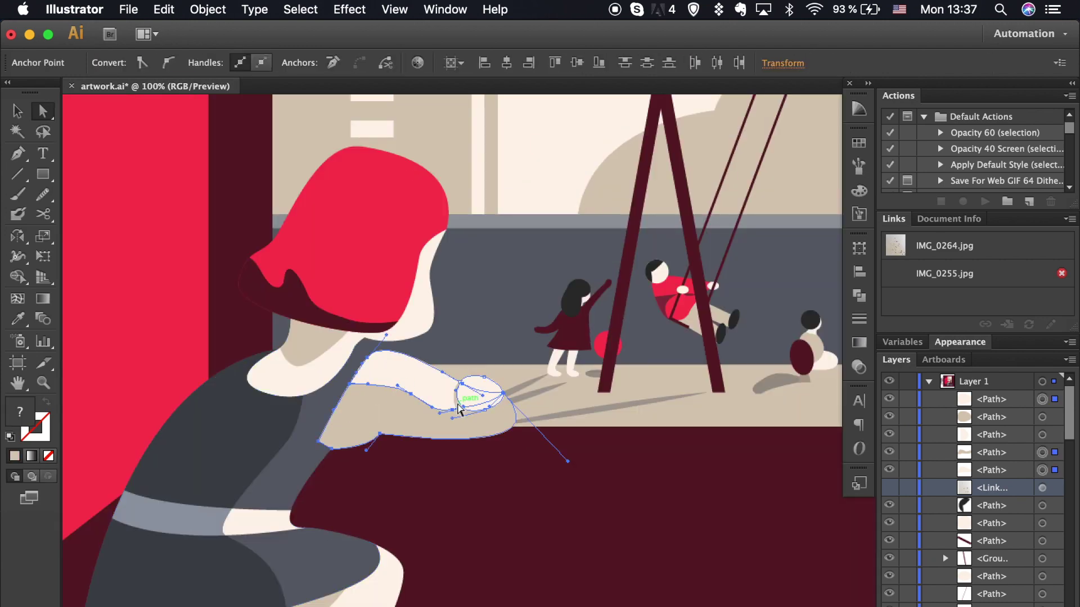
left_click(434, 470)
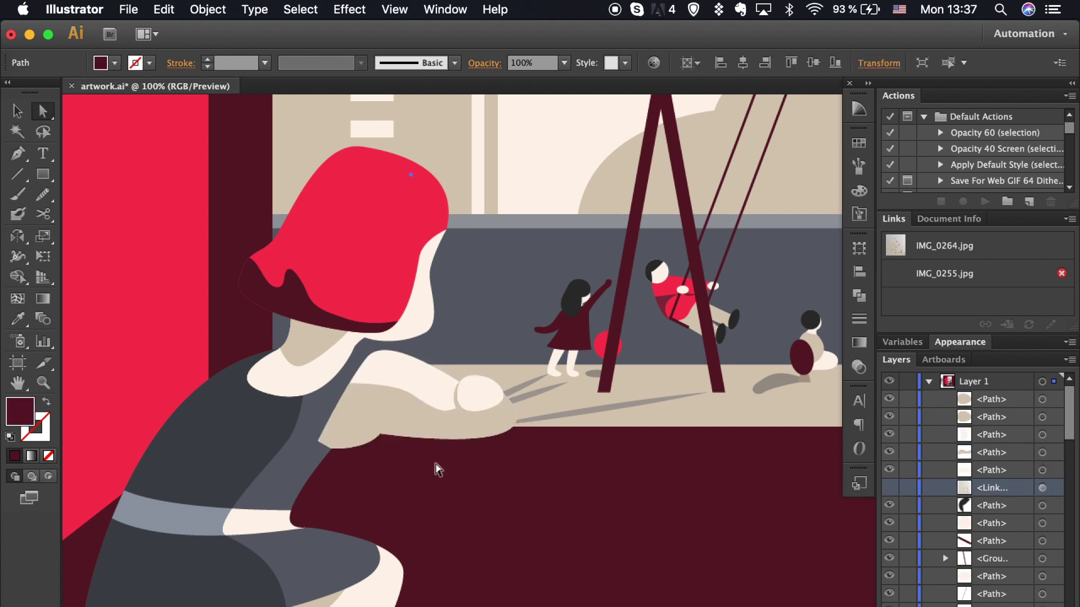
key("v")
left_click(409, 376)
left_click(477, 395, "shift")
key("ctrl+g")
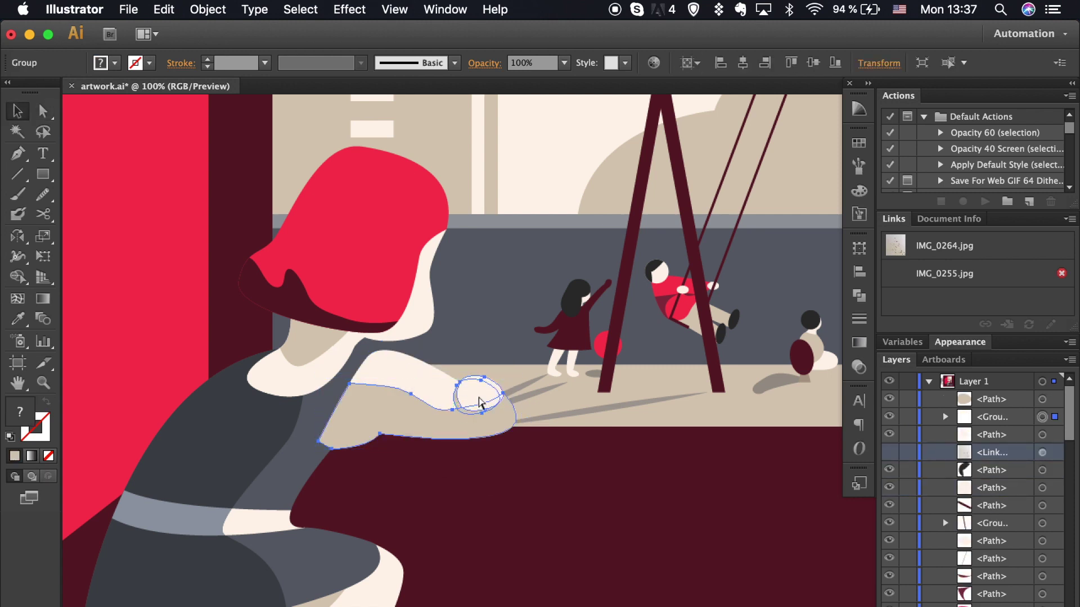
key("ctrl+bracketleft")
key("ctrl+bracketleft")
key("ctrl+bracketleft")
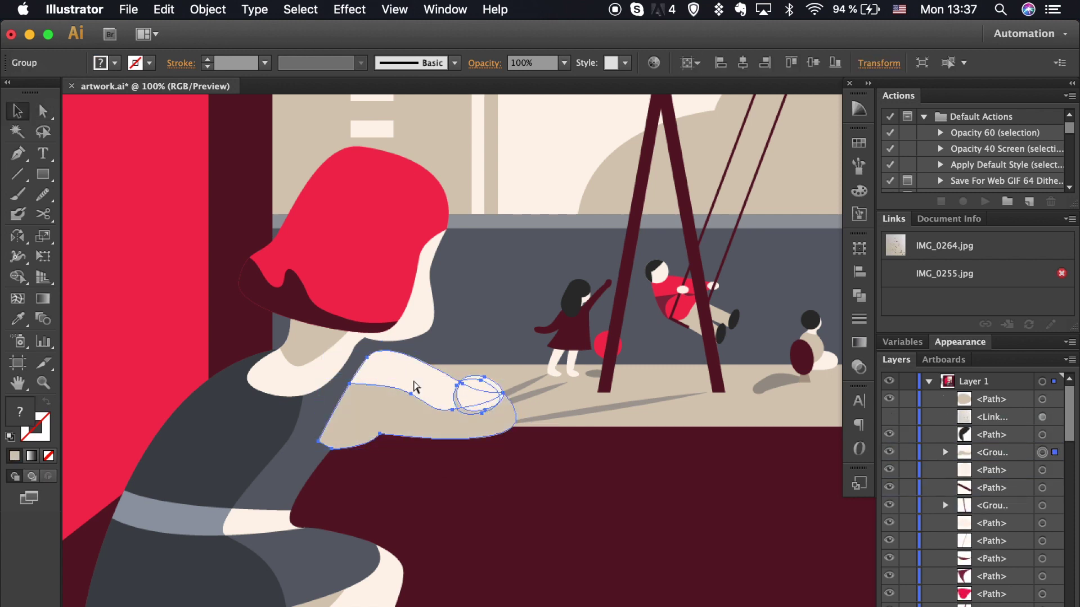
key("ctrl+equal")
key("ctrl+shift+F9")
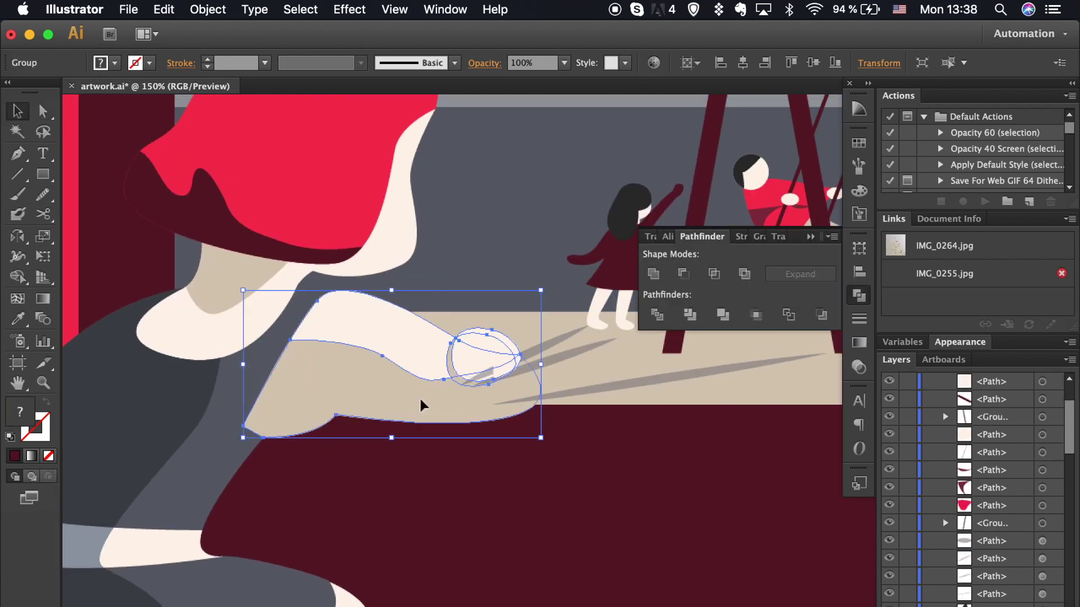
Send the arm group to the back, then bring it forward one level above the floor.
right_click(397, 372)
left_click(624, 555)
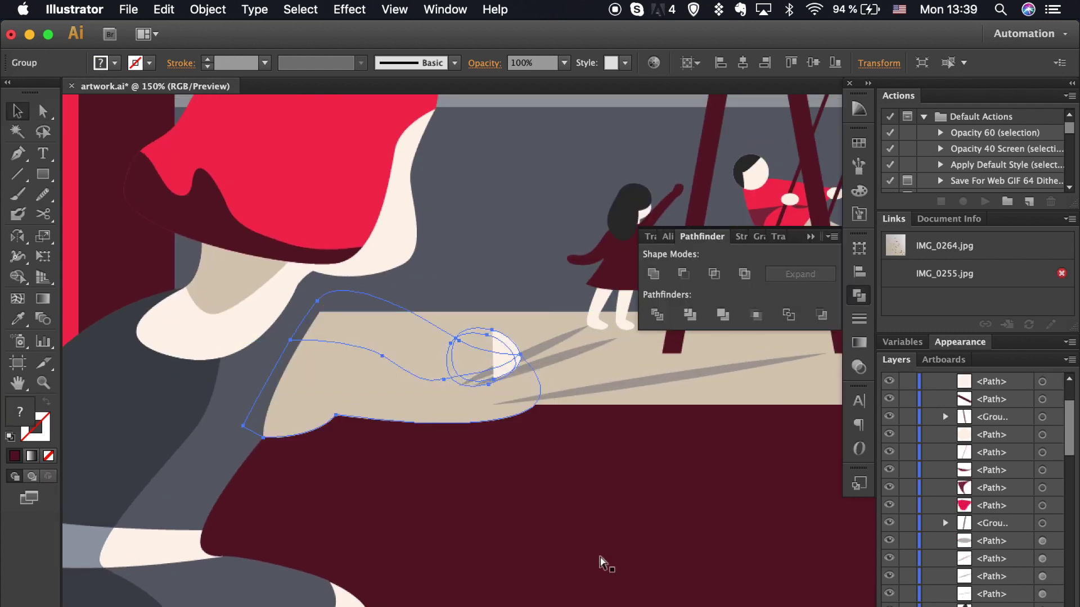
key("ctrl+bracketright")
left_click(602, 563)
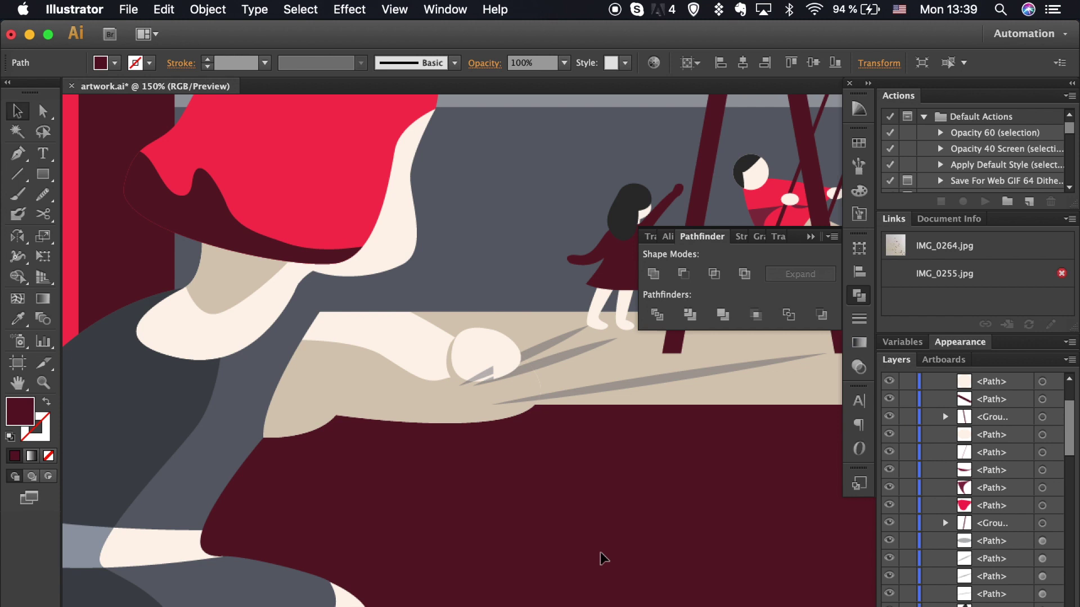
Send the grey floor shadow strips behind the floor shape.
scroll(600, 559, "right", 3)
left_click(569, 417)
left_click(499, 391, "shift")
right_click(453, 358)
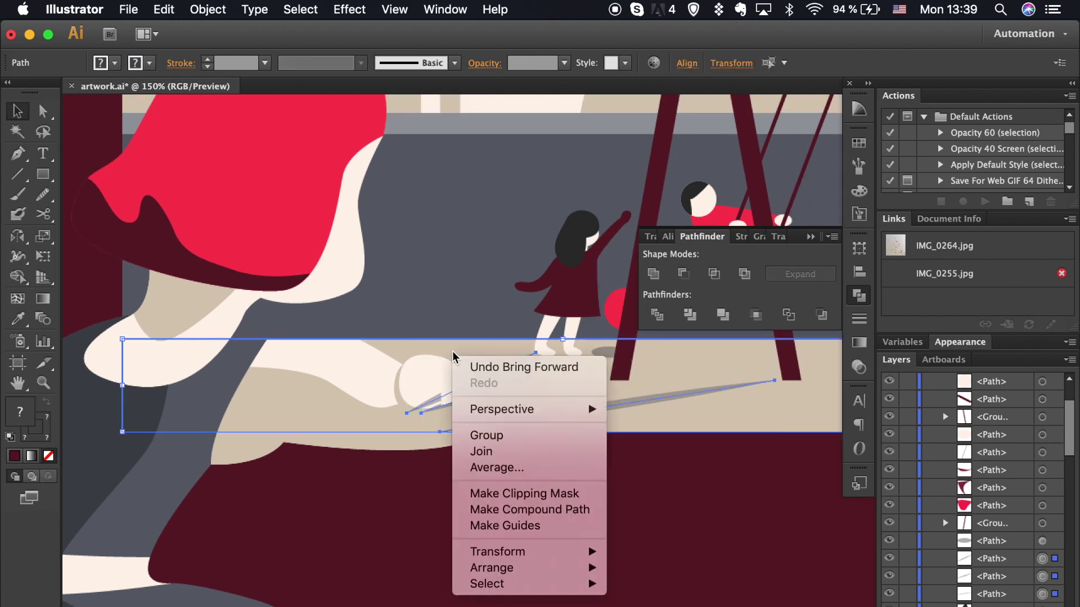
left_click(647, 603)
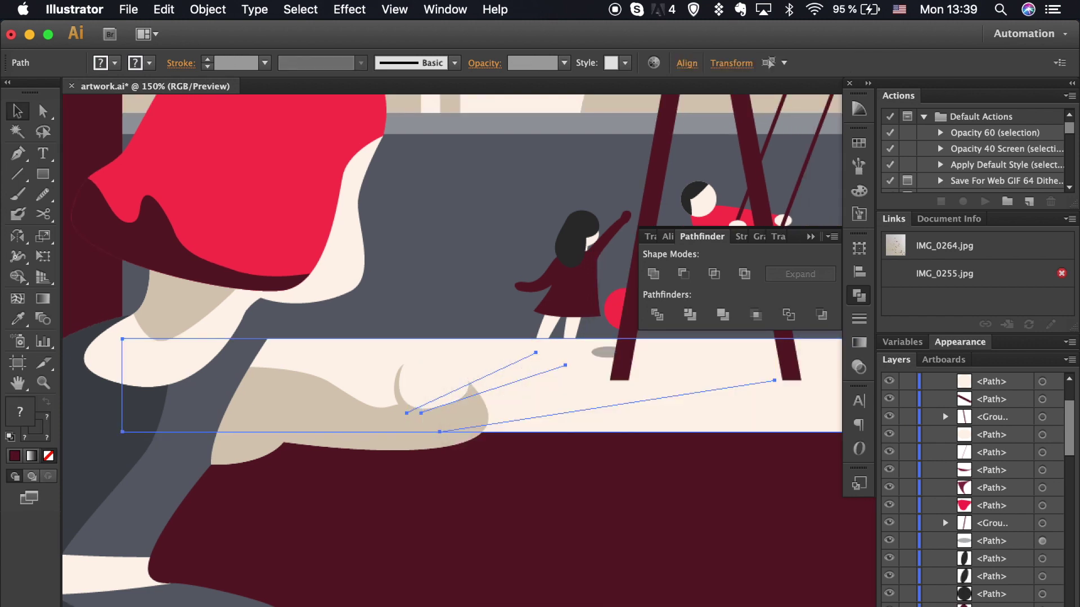
key("ctrl+shift+a")
key("ctrl+minus")
key("ctrl+minus")
key("ctrl+minus")
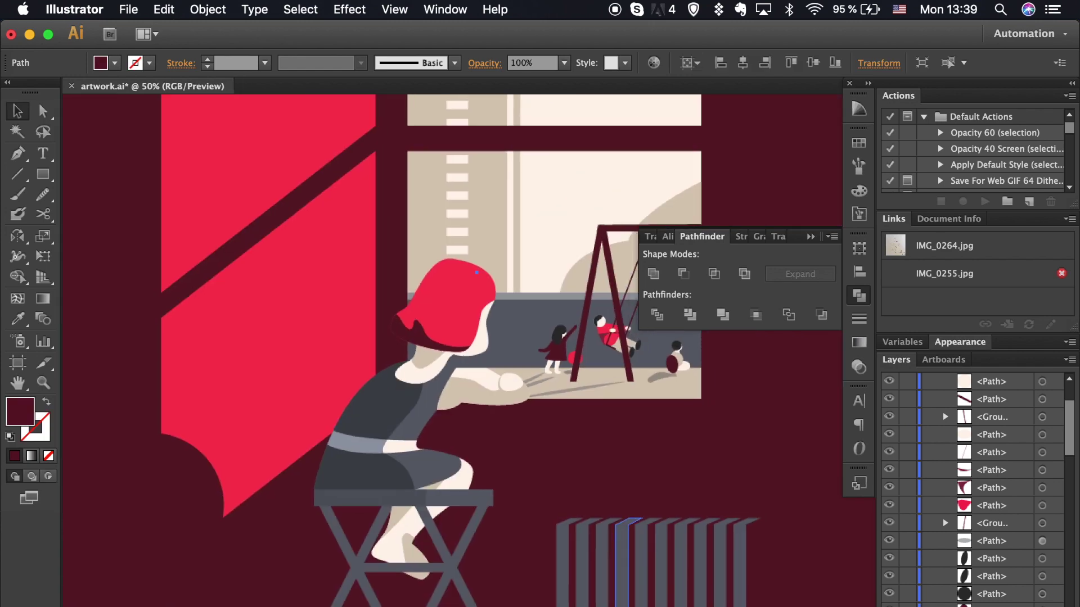
Try moving the grey wall shape behind the cream shapes, then undo it.
left_click(482, 344)
key("ctrl+plus")
key("ctrl+plus")
key("ctrl+plus")
right_click(509, 355)
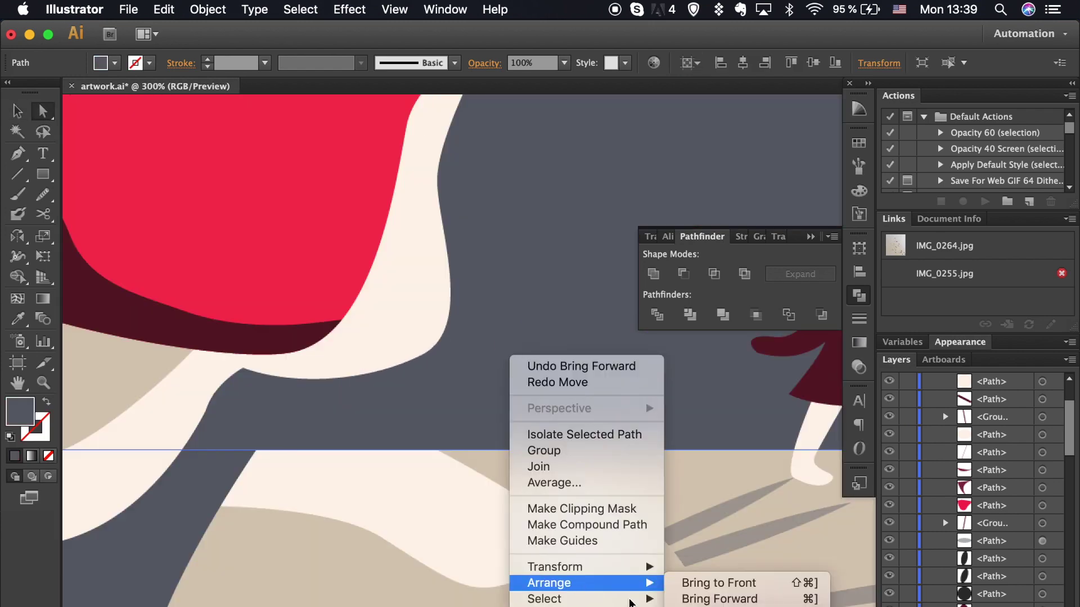
key("ctrl+shift+bracketleft")
key("ctrl+minus")
key("ctrl+minus")
key("ctrl+minus")
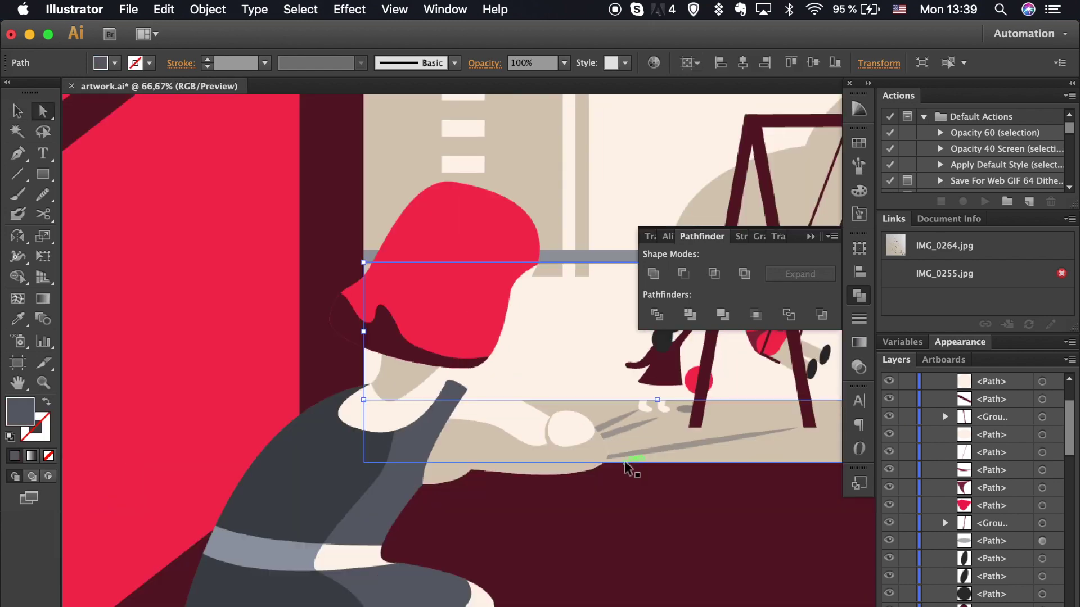
key("ctrl+z")
scroll(627, 465, "right", 3)
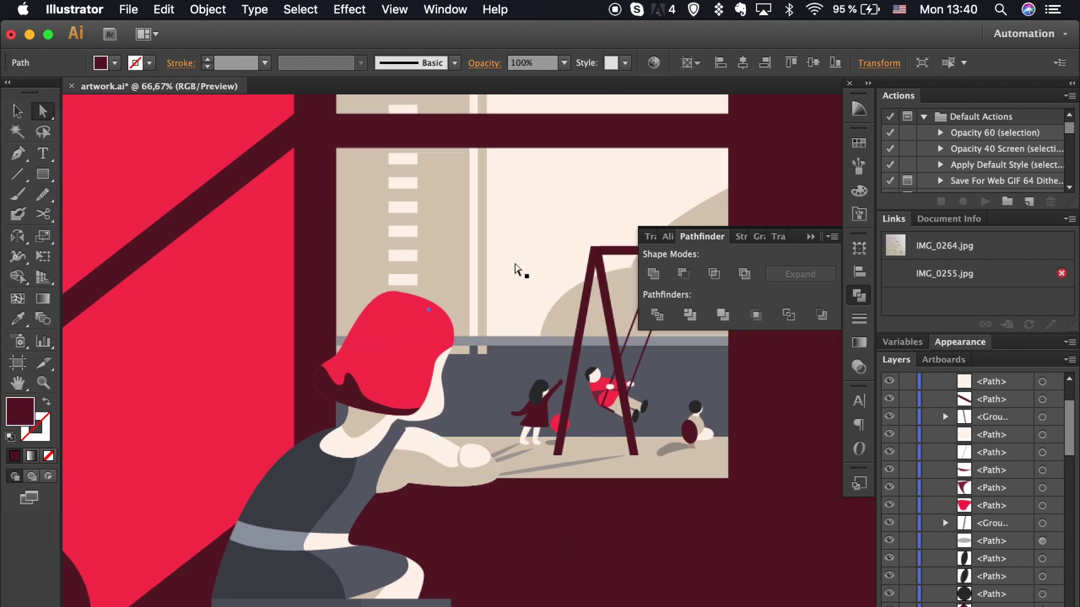
Send the cream wall shape to the back.
left_click(452, 269)
right_click(452, 270)
left_click(638, 525)
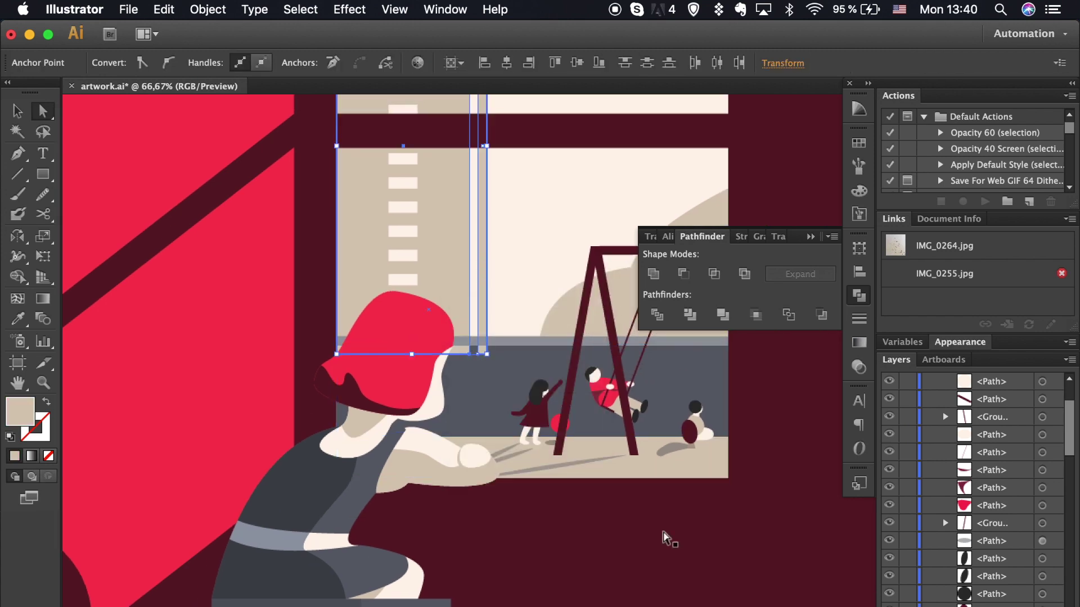
scroll(362, 425, "up", 5)
scroll(361, 425, "right", 2)
right_click(363, 425)
key("Escape")
left_click(423, 581)
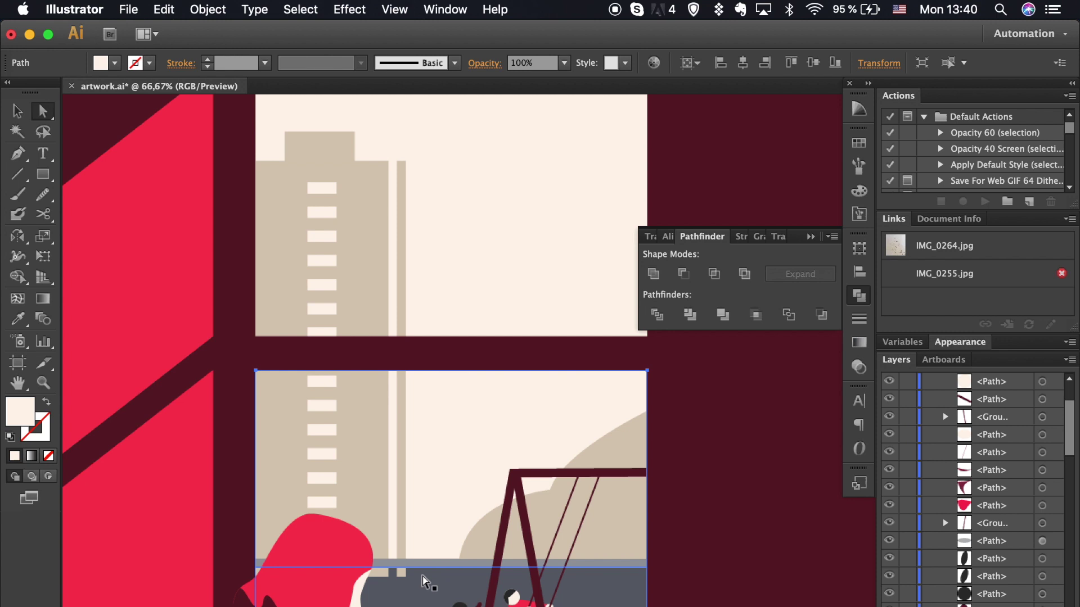
scroll(406, 545, "down", 3)
Select the beige building and thin strip above the floor, sampling an artwork colour.
left_click(401, 485)
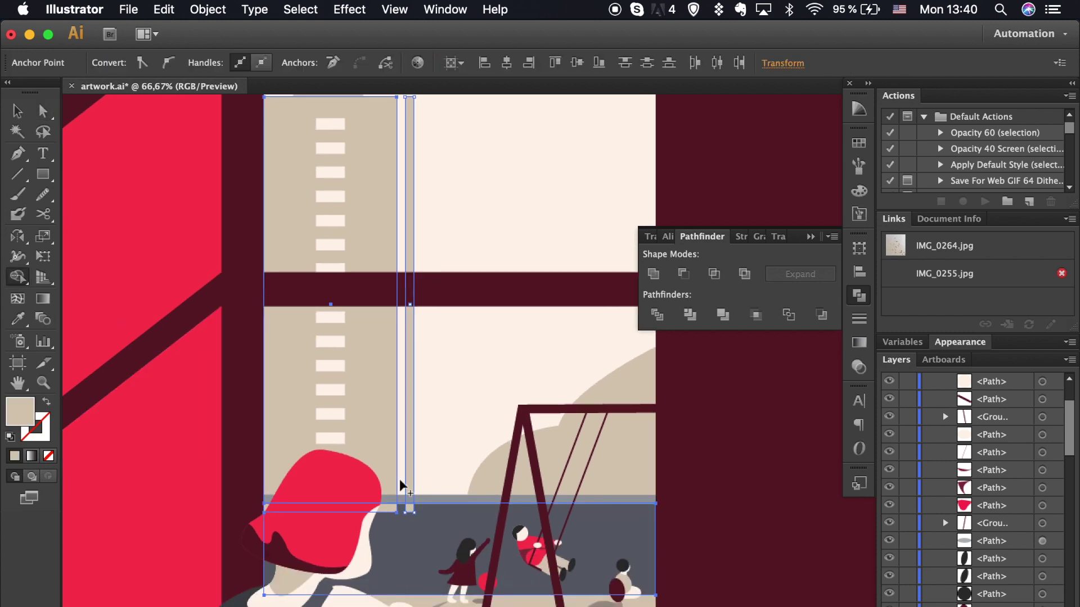
left_click(410, 513)
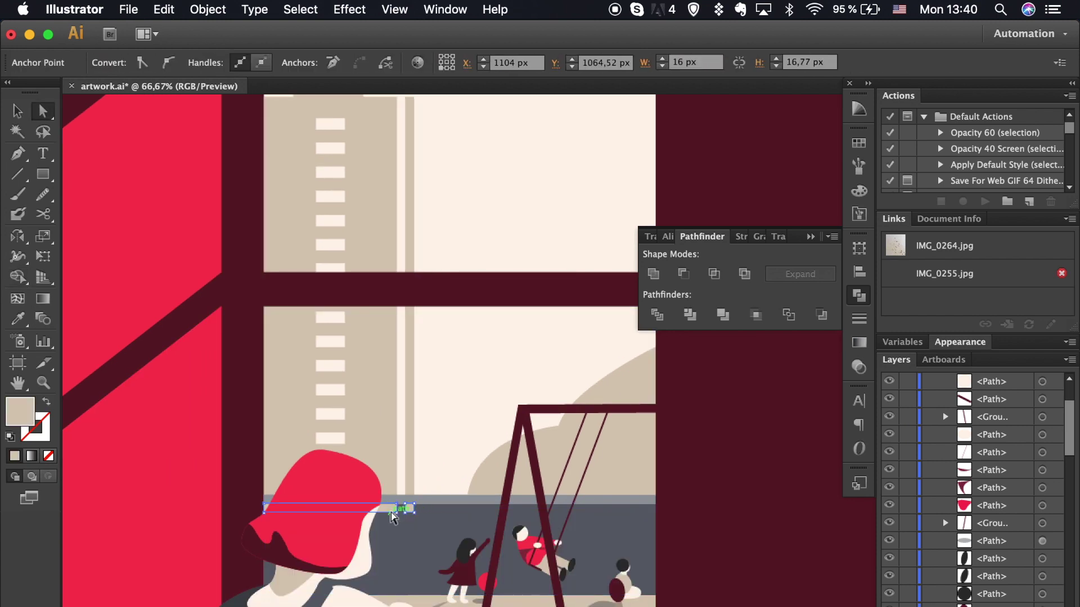
key("i")
left_click(410, 545)
key("a")
Rearrange the stacking order of the large grey floor shape.
left_click(466, 568)
right_click(467, 568)
left_click(673, 566)
left_click(674, 567)
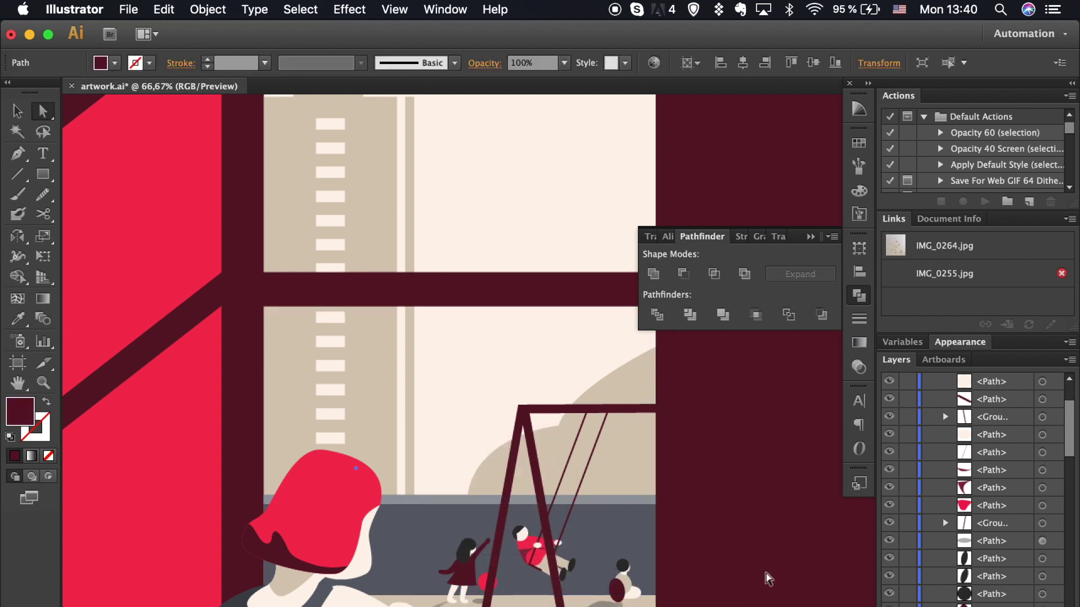
scroll(767, 574, "down", 2)
scroll(767, 574, "up", 5)
Stretch the seated child's shadow anchor so it reaches beneath the body.
left_click(531, 462)
left_click_drag(532, 462, 547, 471)
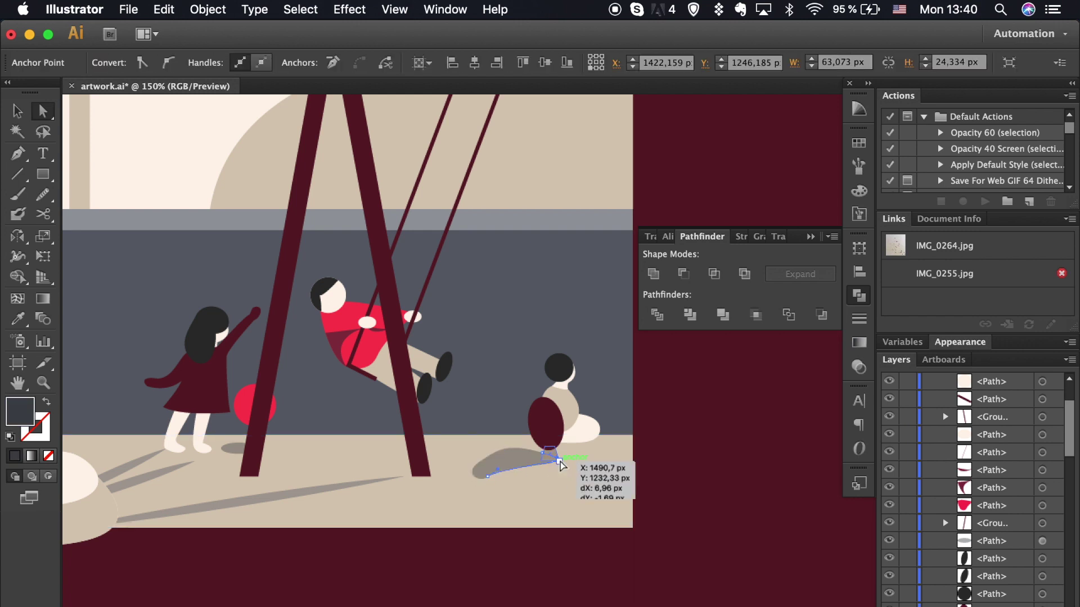
left_click(685, 547)
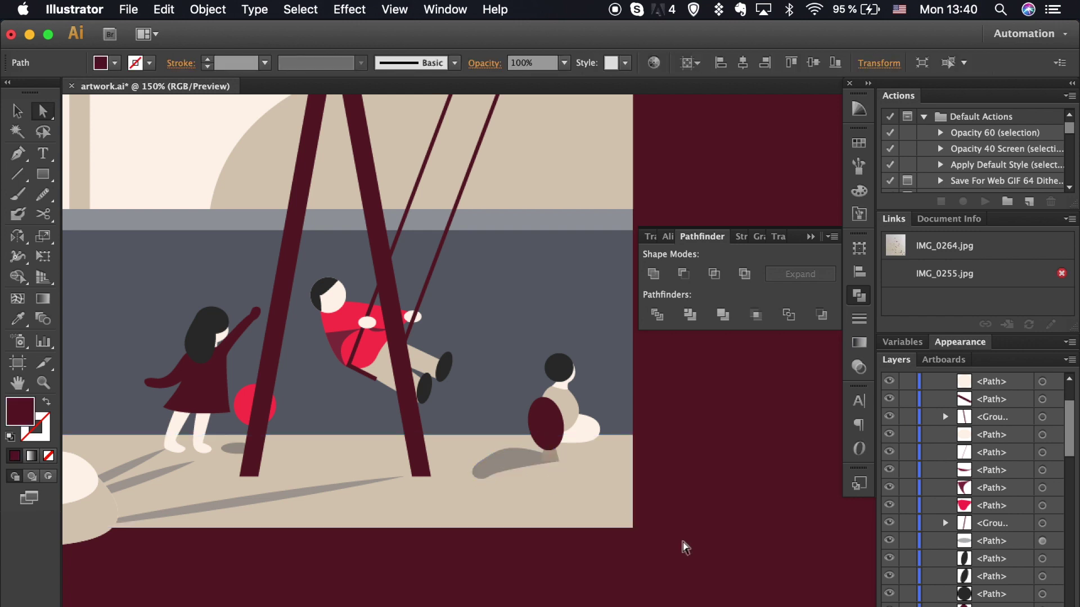
scroll(685, 547, "down", 3)
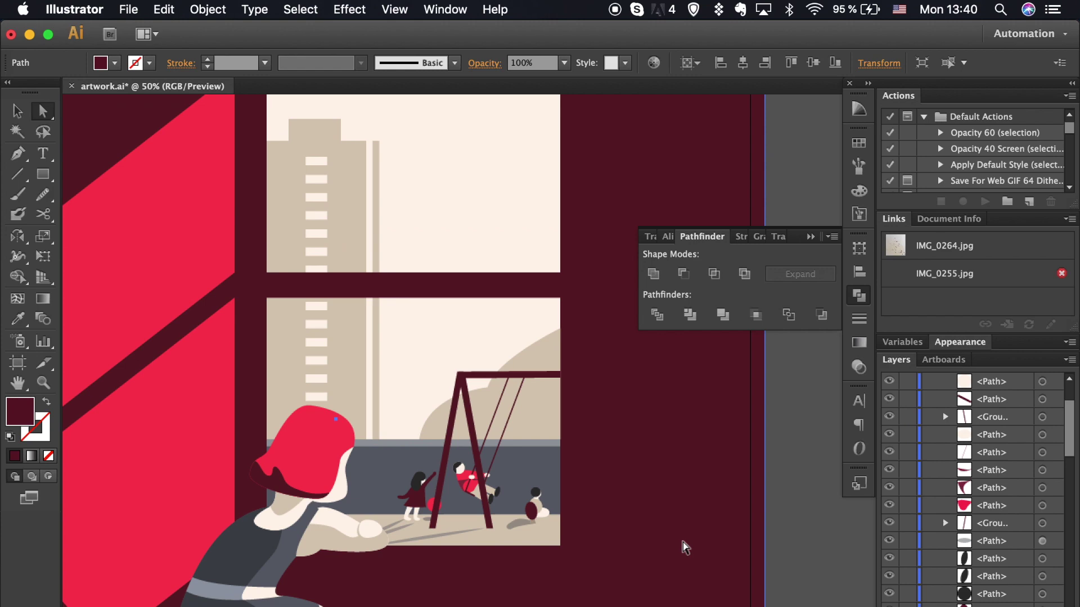
scroll(241, 429, "up", 2)
scroll(217, 386, "up", 1)
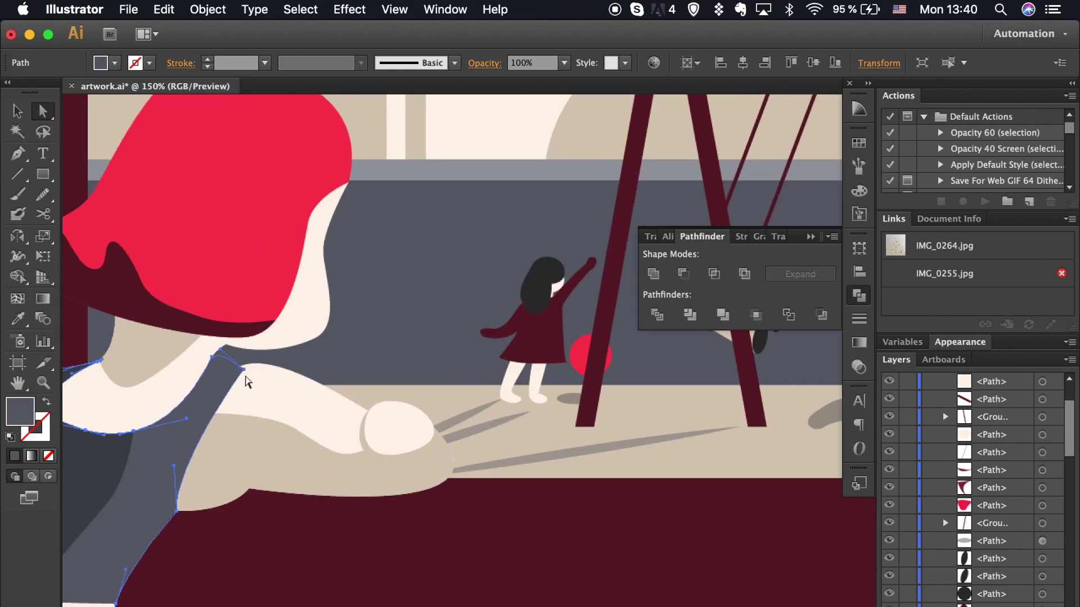
left_click(360, 589)
key("super+0")
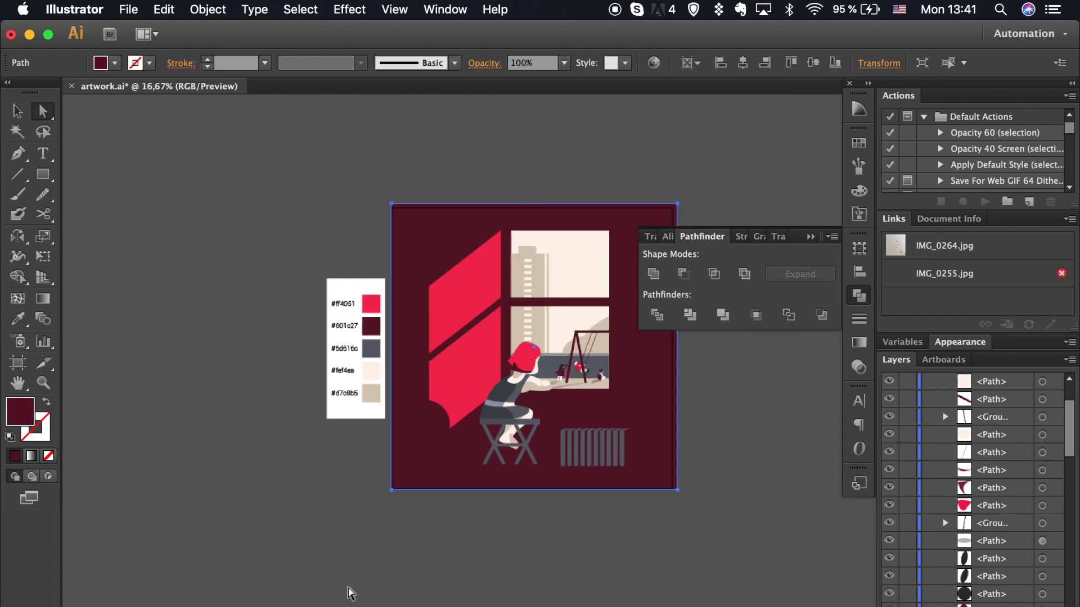
Draw a first curved stalk beside the swing, swapping its fill and stroke.
scroll(554, 588, "up", 3)
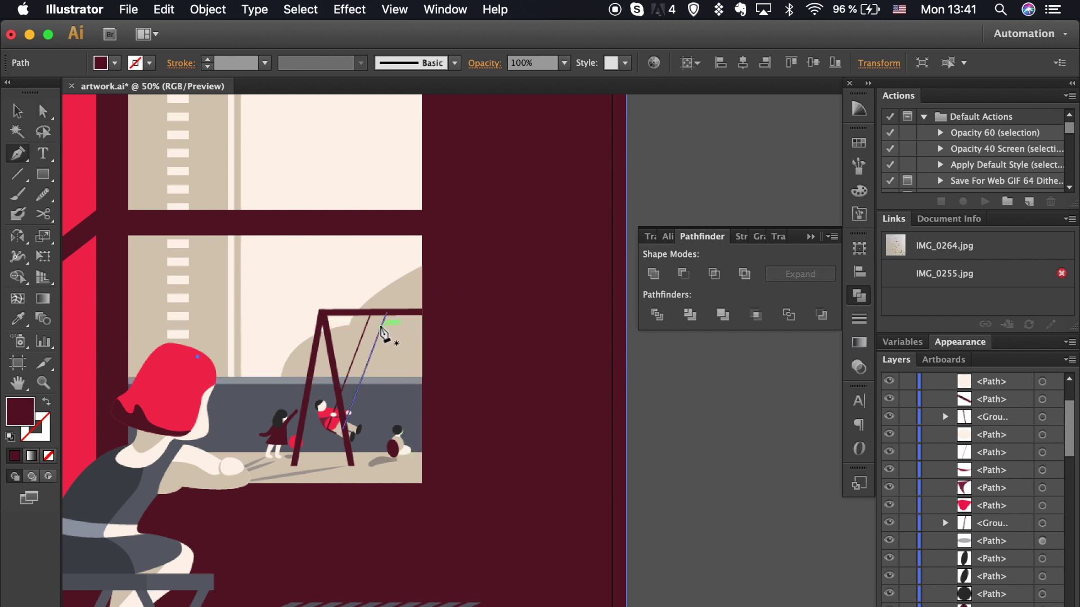
left_click(375, 322)
left_click_drag(411, 384, 414, 417)
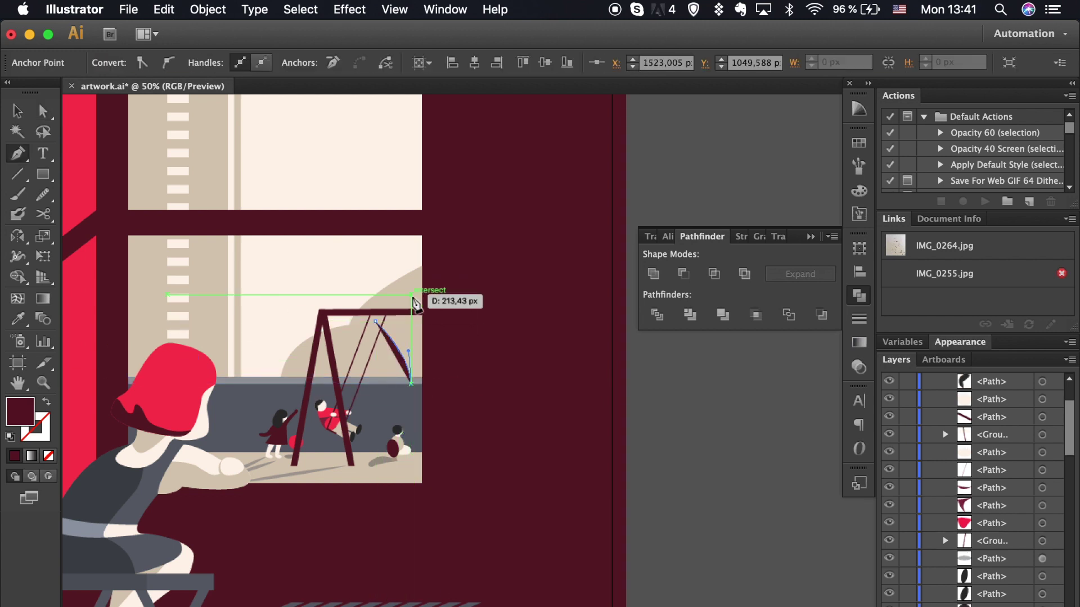
left_click(420, 278)
key("v")
left_click(48, 402)
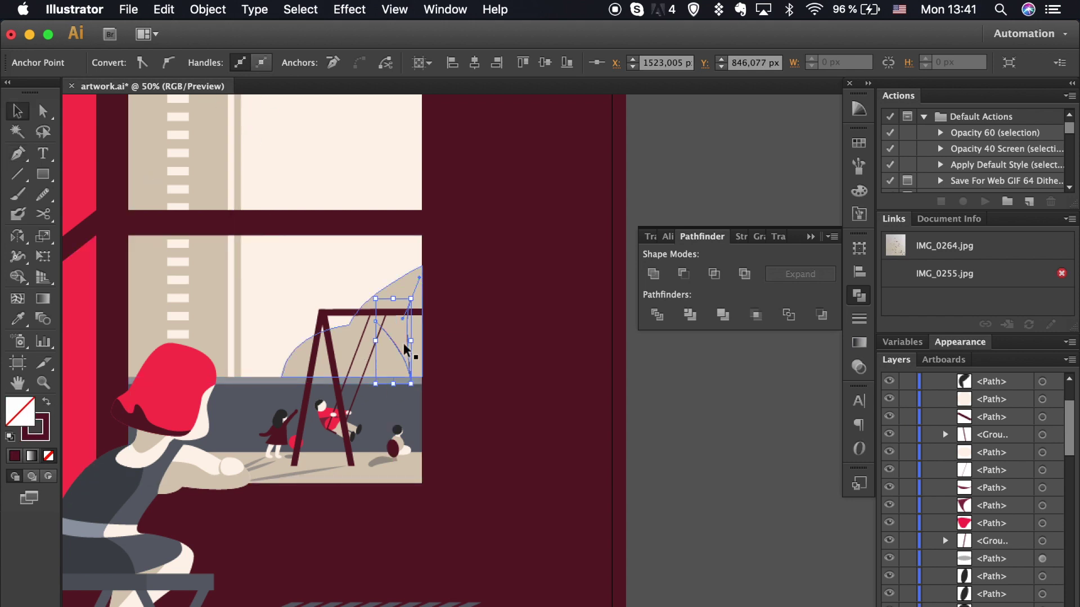
Give the curve a 12 pt stroke with a tapered width profile.
left_click(360, 63)
left_click(149, 151)
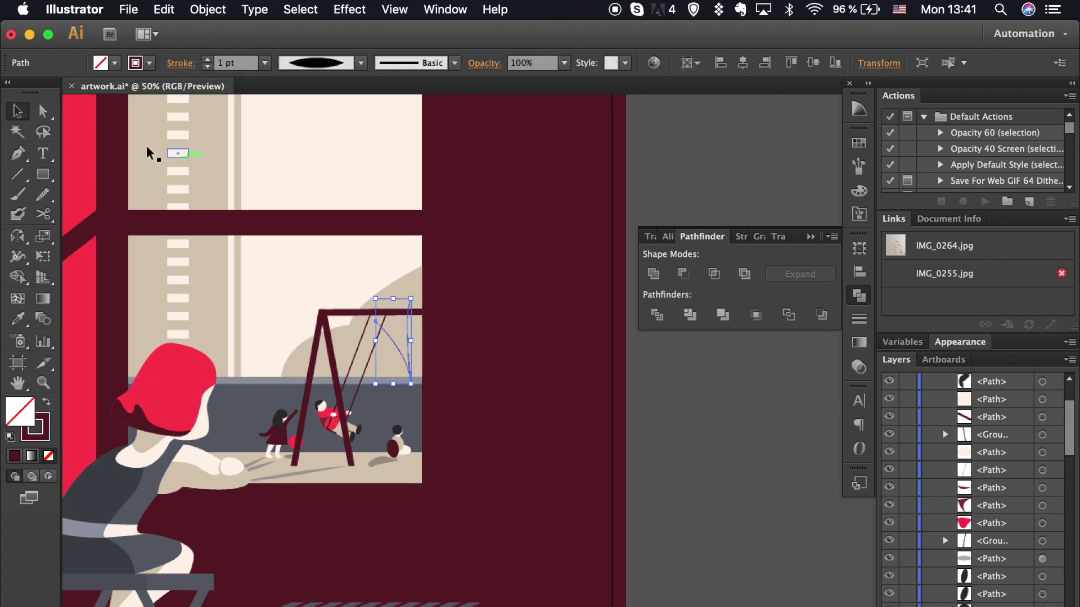
left_click(208, 60)
left_click(360, 63)
left_click(316, 118)
left_click(683, 487)
Check the fill colours of the window rectangle and the tapered curve.
scroll(683, 487, "left", 3)
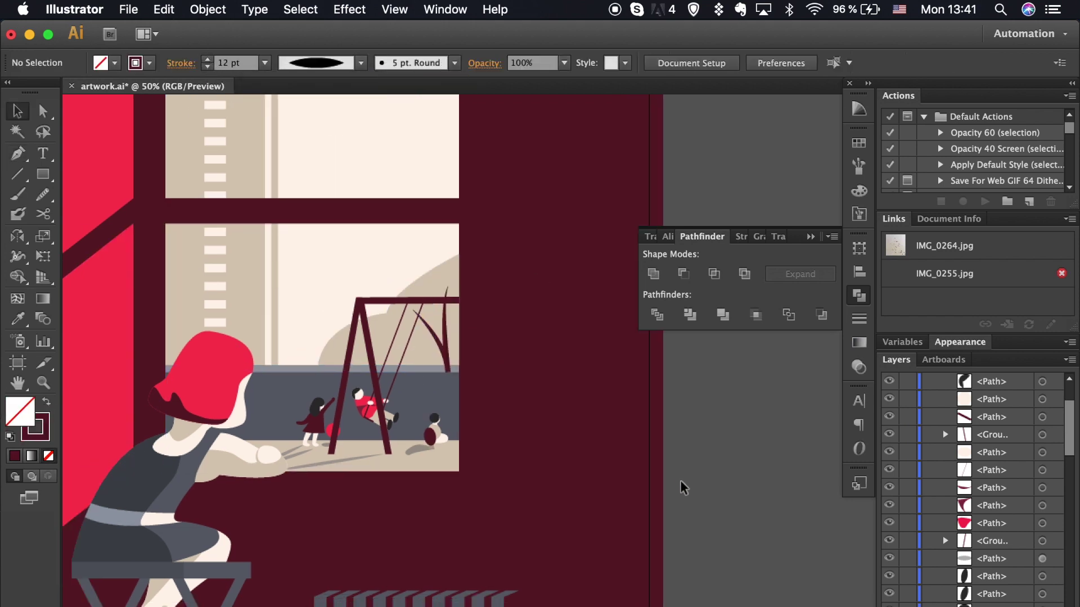
scroll(398, 337, "up", 3)
scroll(398, 337, "down", 2)
scroll(415, 315, "down", 2)
left_click(415, 316)
double_click(11, 408)
key("Return")
left_click(504, 360)
key("F6")
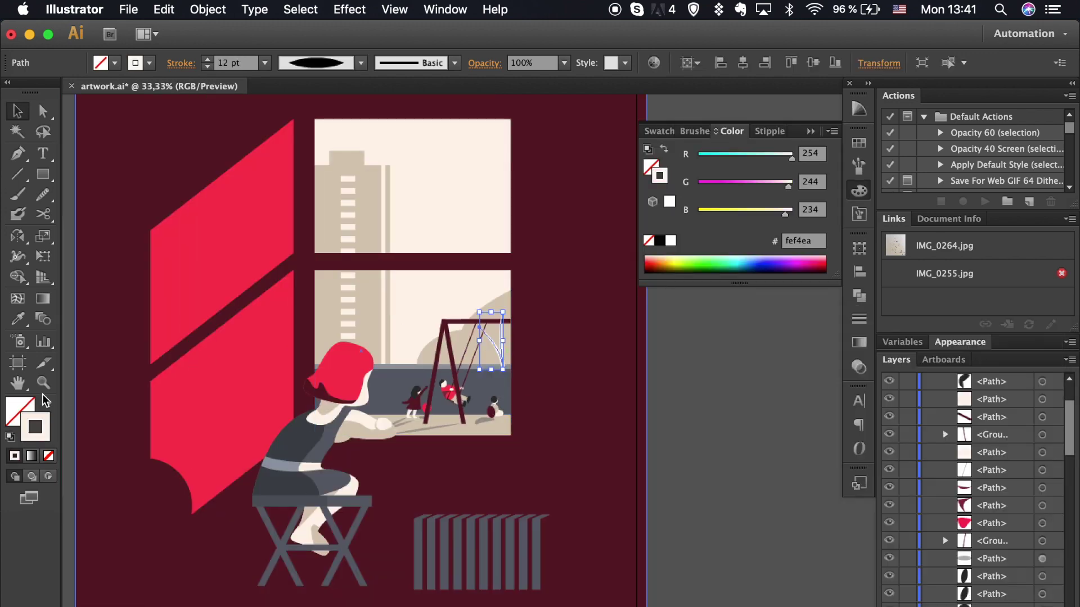
scroll(360, 410, "up", 2)
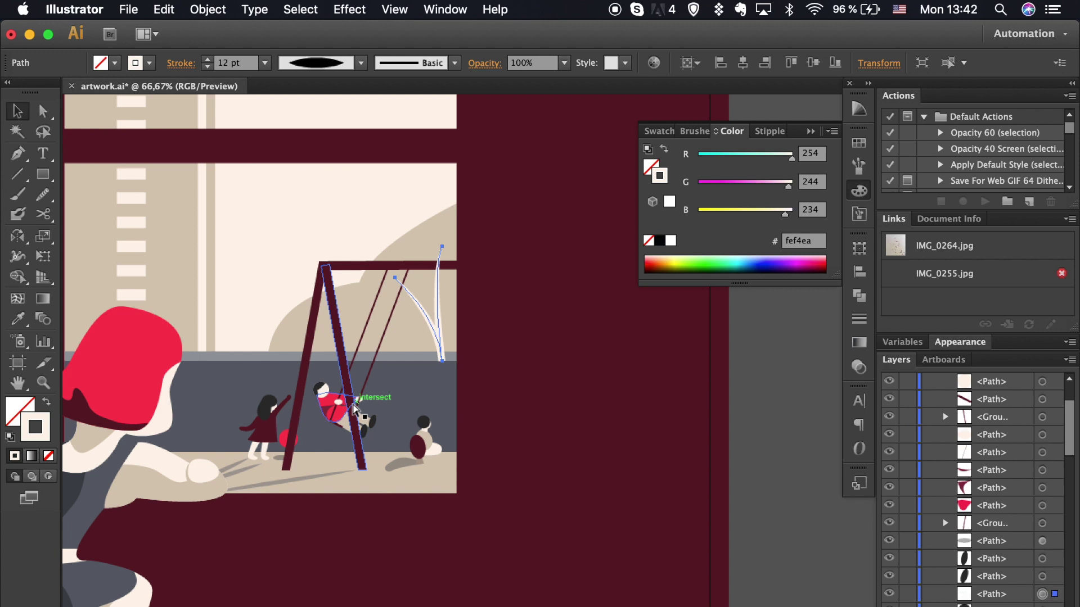
Send the curve behind other artwork, then move the beige bush behind it.
right_click(434, 337)
left_click(624, 583)
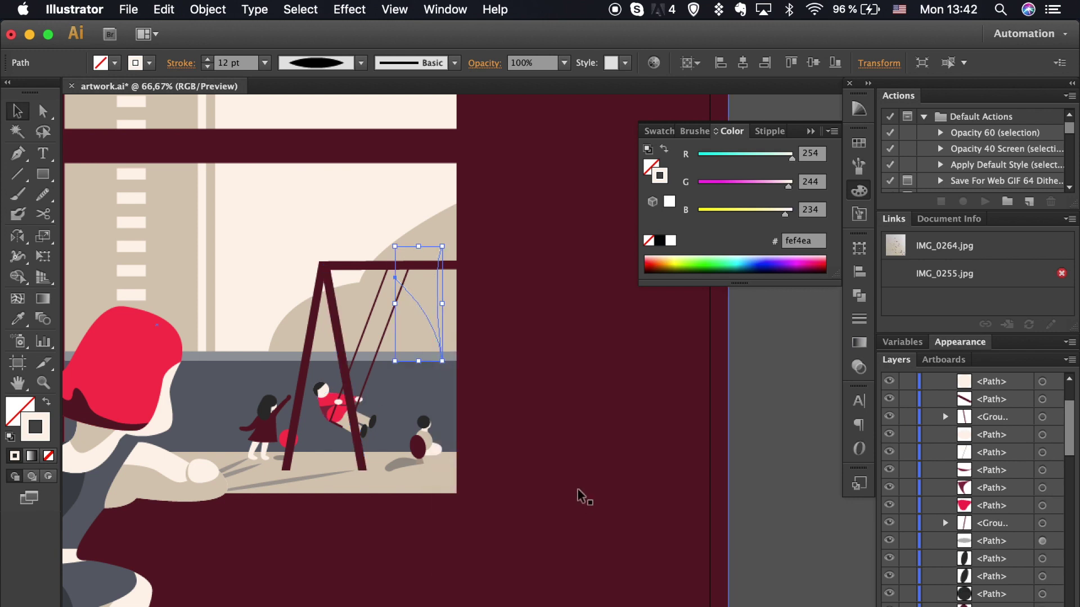
left_click(417, 345)
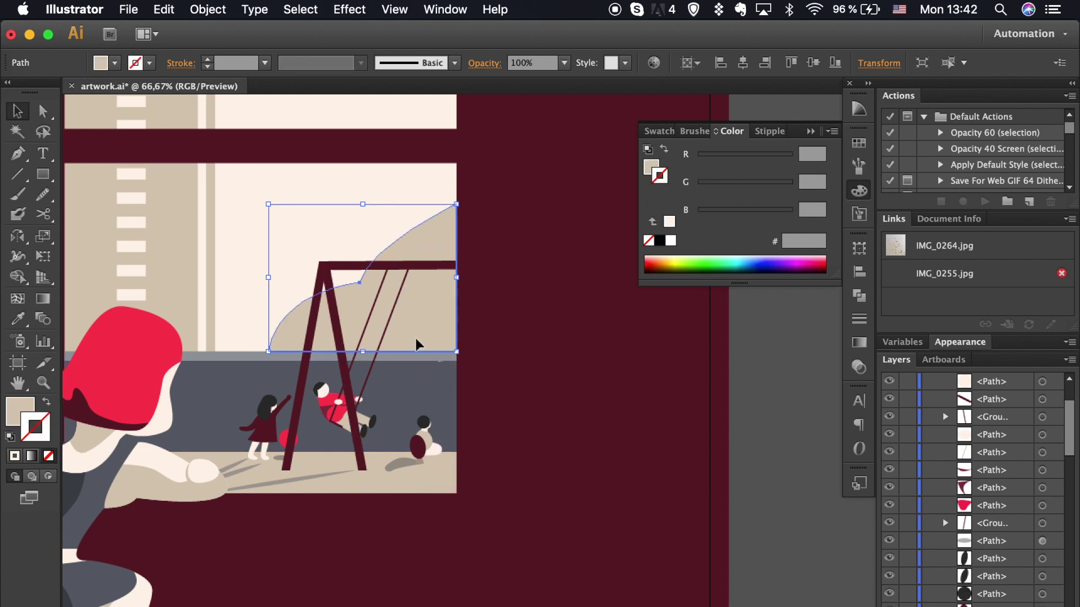
right_click(417, 344)
left_click(618, 599)
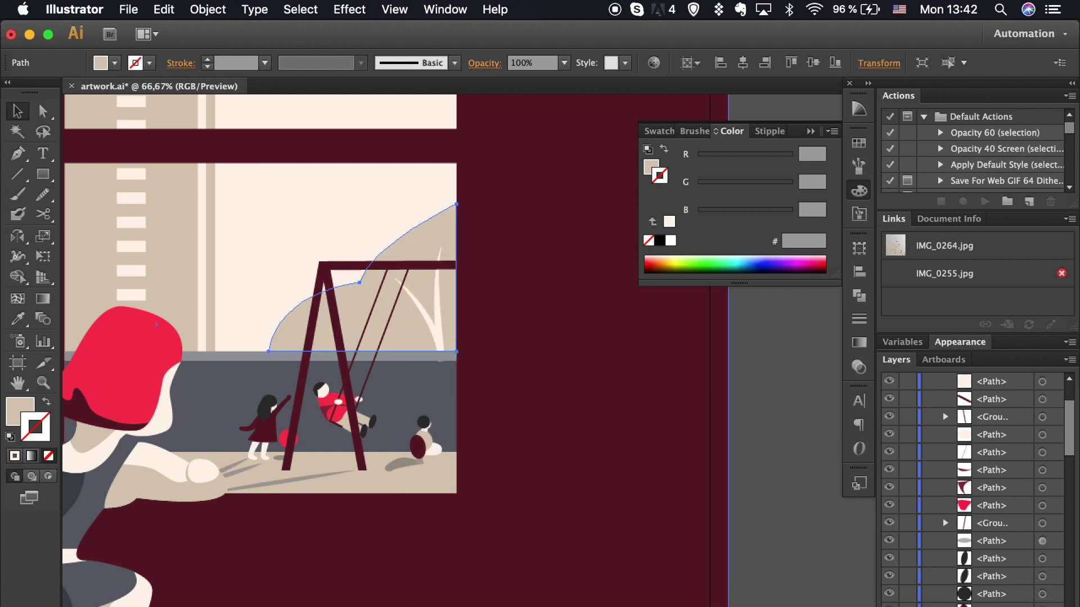
Draw a second curved stalk beside the swing with the same light 12 pt stroke.
scroll(360, 337, "up", 1)
key("p")
left_click(354, 350)
left_click_drag(390, 401, 392, 424)
key("i")
left_click(474, 314)
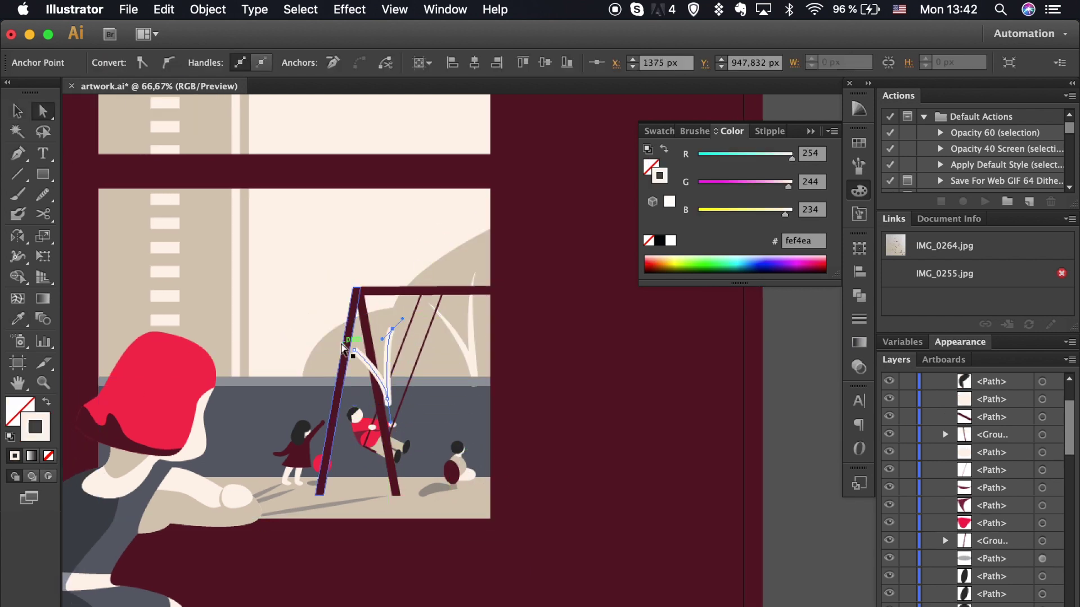
key("v")
Taper the second curve, place it near the swing top and send it behind the swing.
left_click(361, 63)
left_click(318, 82)
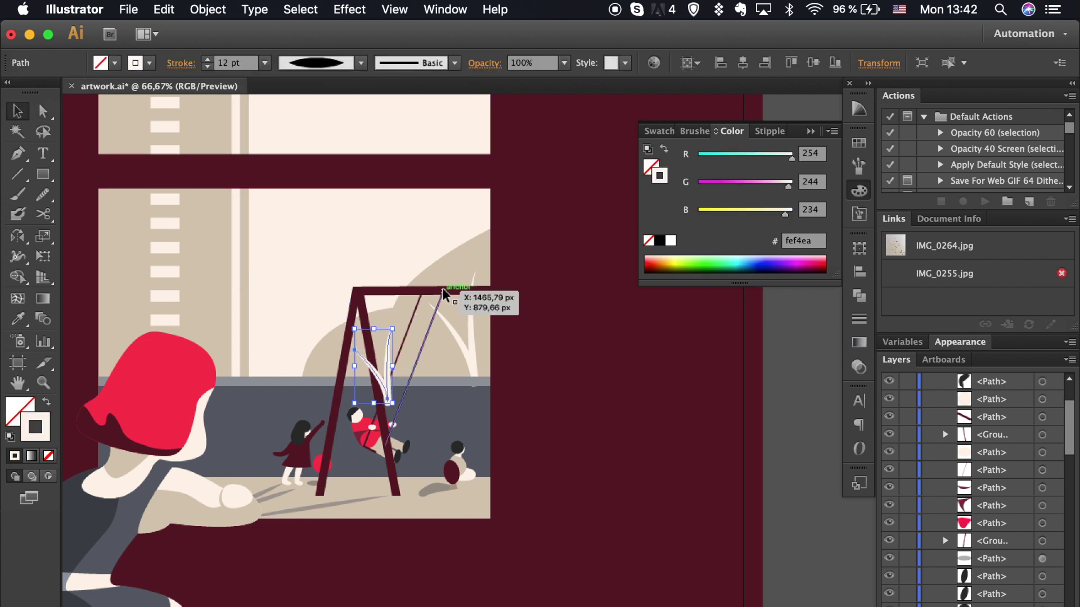
left_click_drag(444, 293, 442, 293)
right_click(392, 386)
left_click(580, 596)
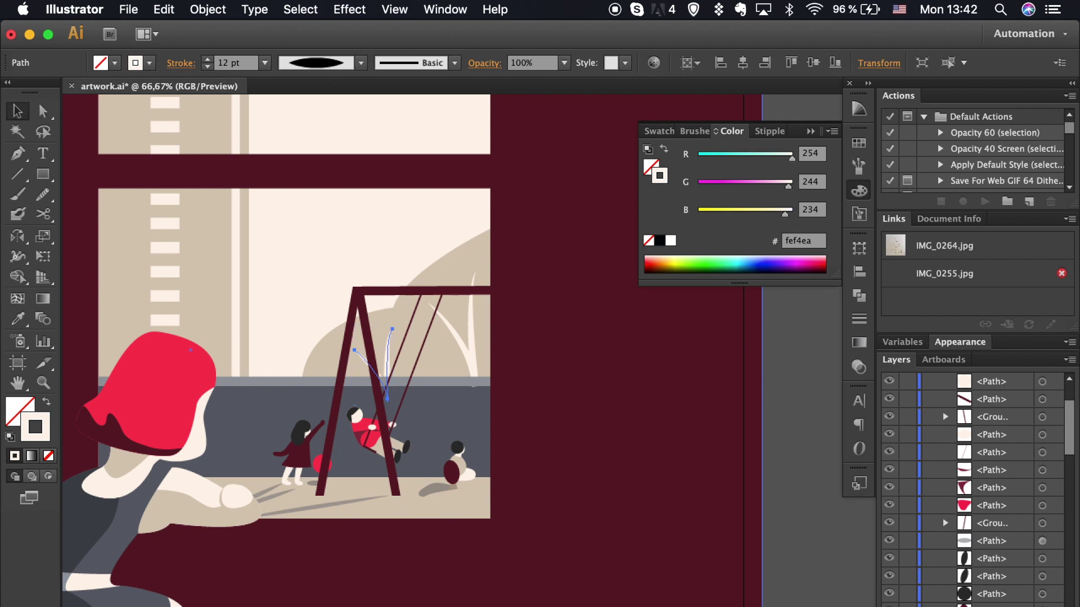
key("super+plus")
key("super+plus")
key("super+plus")
Expand the stalk strokes into filled shapes with Object > Expand Appearance.
left_click(208, 10)
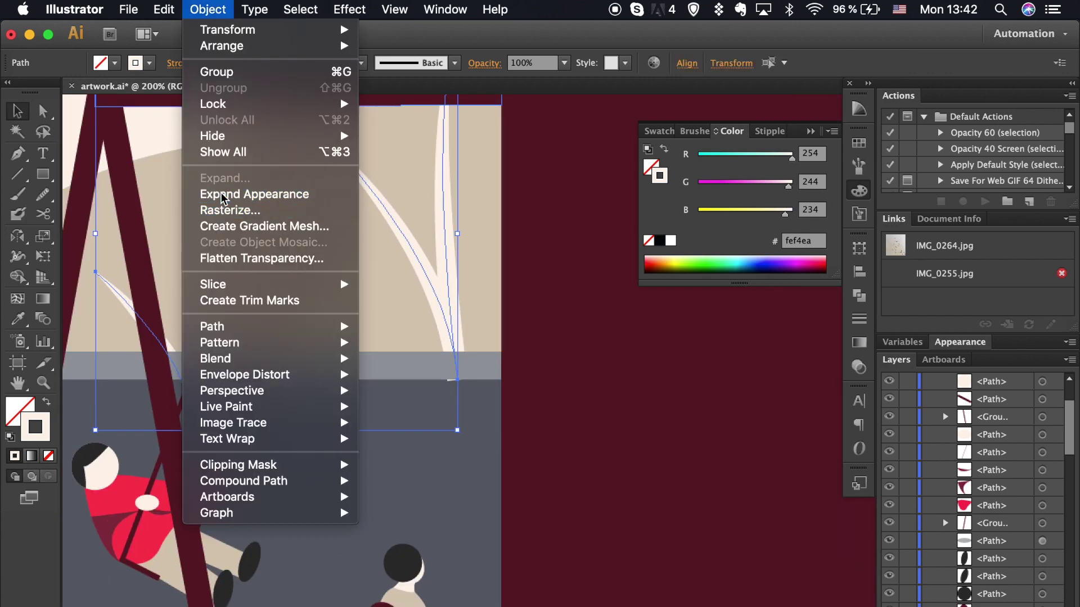
left_click(264, 193)
left_click(482, 373)
left_click(520, 392)
left_click(451, 345)
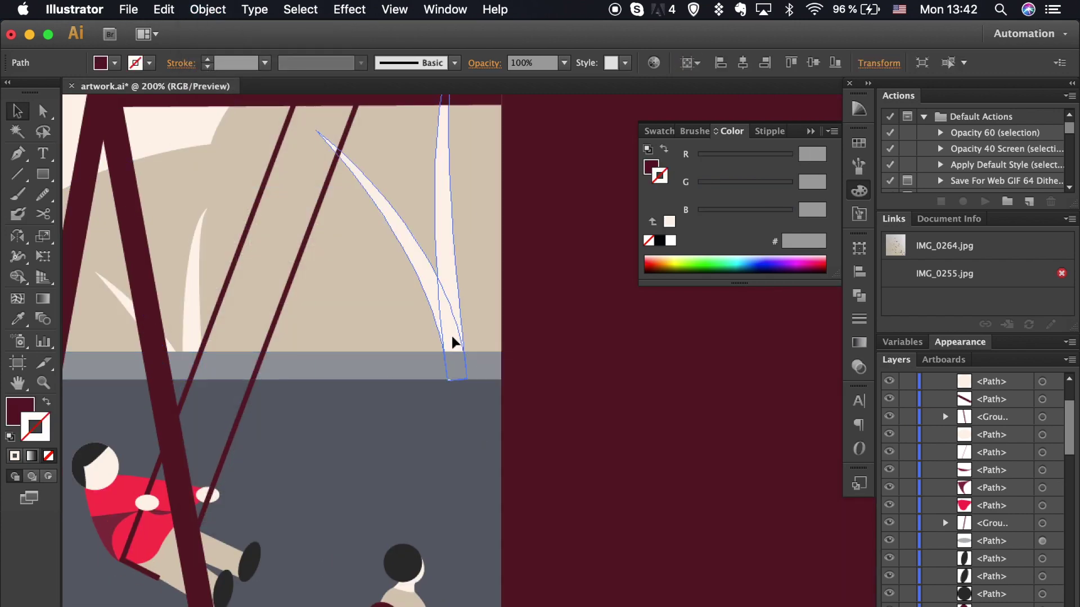
key("super+minus")
key("super+minus")
key("super+minus")
key("super+minus")
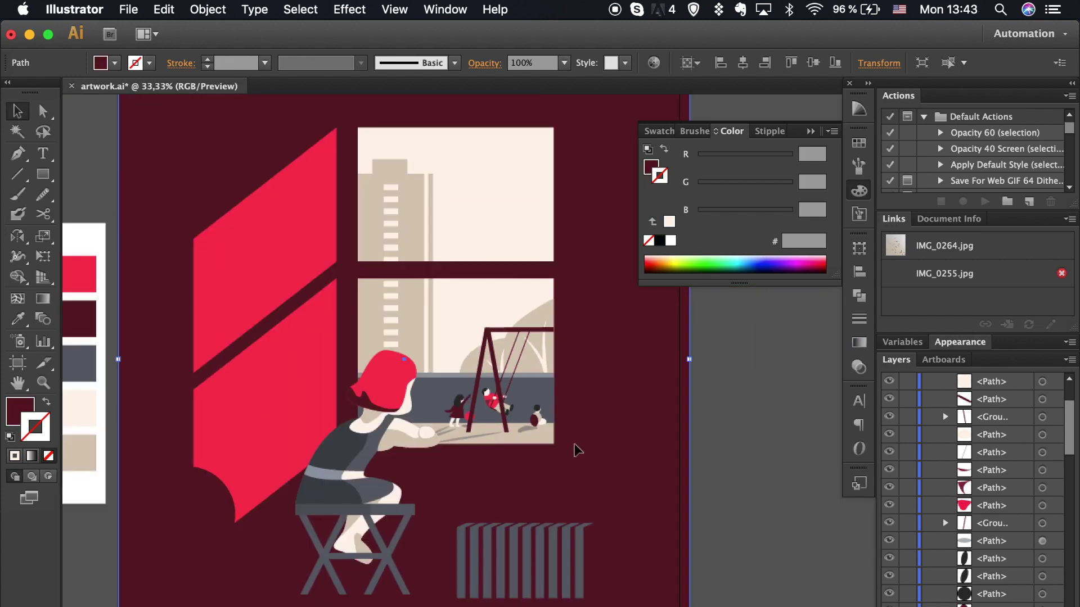
Inspect the girl's foot anchor and leg shape, then zoom out to the whole artwork.
key("super+1")
key("a")
left_click(235, 488)
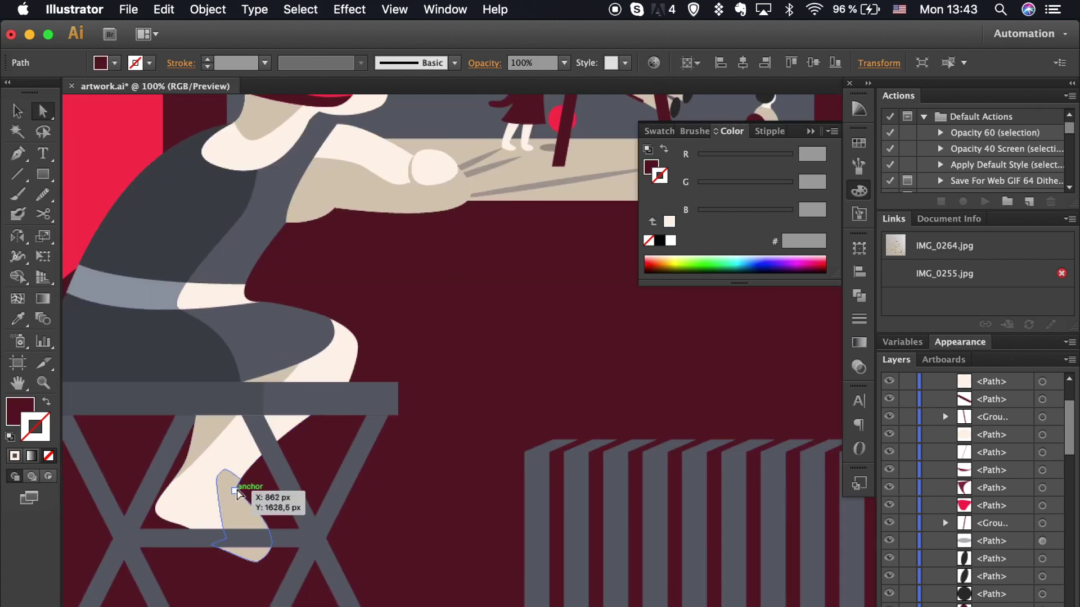
scroll(414, 535, "down", 2)
scroll(414, 535, "left", 2)
left_click(306, 434, "shift")
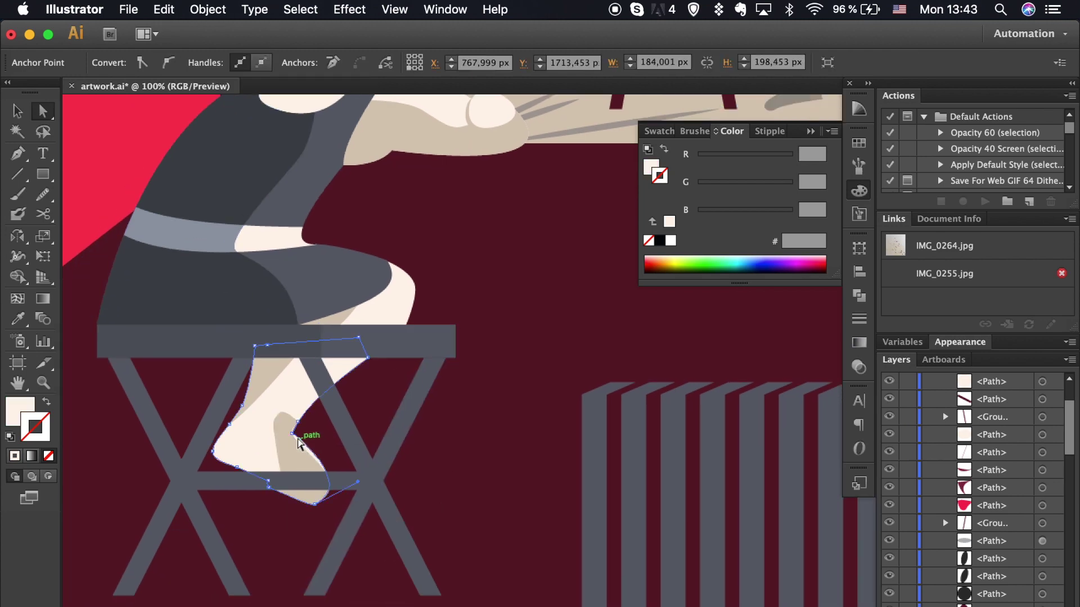
left_click(470, 501)
key("super+minus")
key("super+minus")
key("super+minus")
key("super+minus")
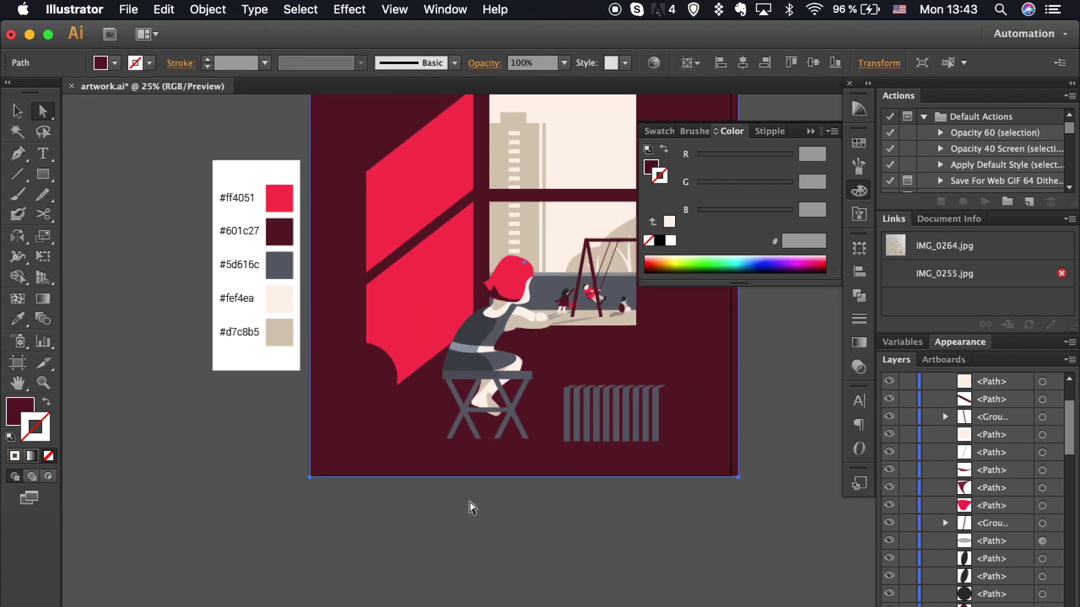
Show the pencil sketch in front of the artwork and draw a small circle at lower right.
scroll(963, 499, "up", 5)
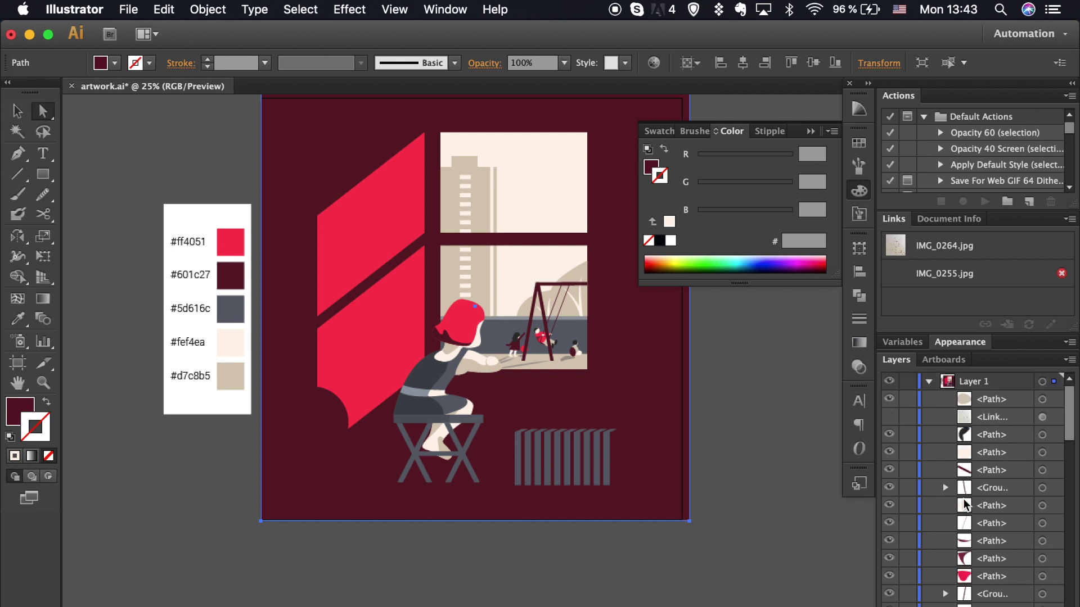
left_click(889, 398)
key("super+plus")
key("super+shift+a")
left_click_drag(42, 175, 112, 215)
Add floor dots and colour them cream #fef4ea, grey-blue and red #ff4051.
mouse_move(663, 533)
left_mouse_down()
mouse_move(693, 562)
mouse_move(708, 551)
left_mouse_up()
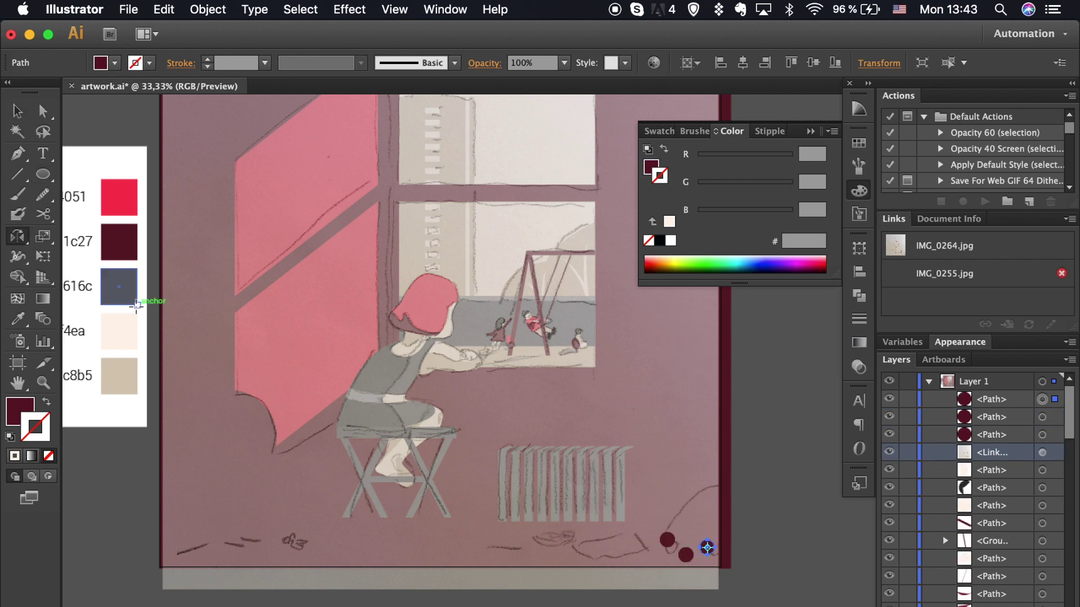
left_click(120, 332)
left_click(685, 555, "super")
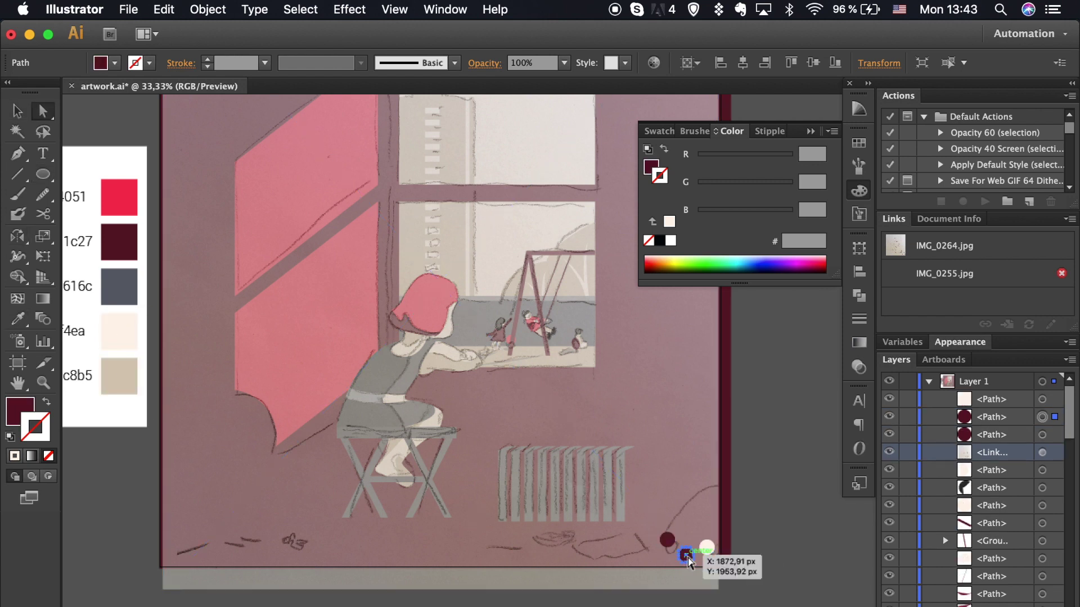
left_click(122, 284)
left_click(667, 539, "super")
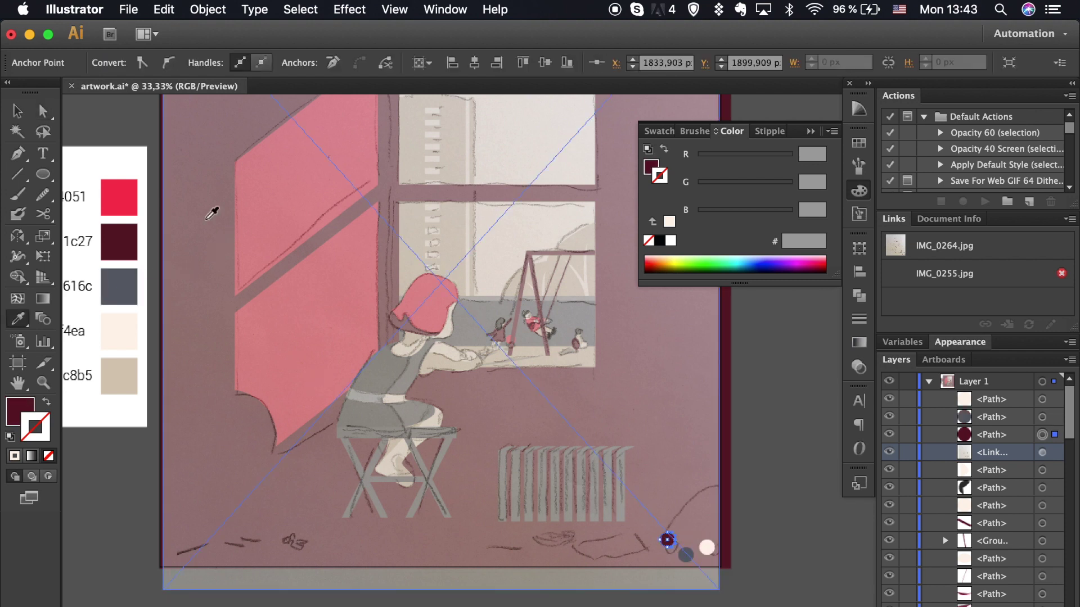
left_click(119, 197)
left_click(766, 589, "super")
scroll(767, 588, "left", 1)
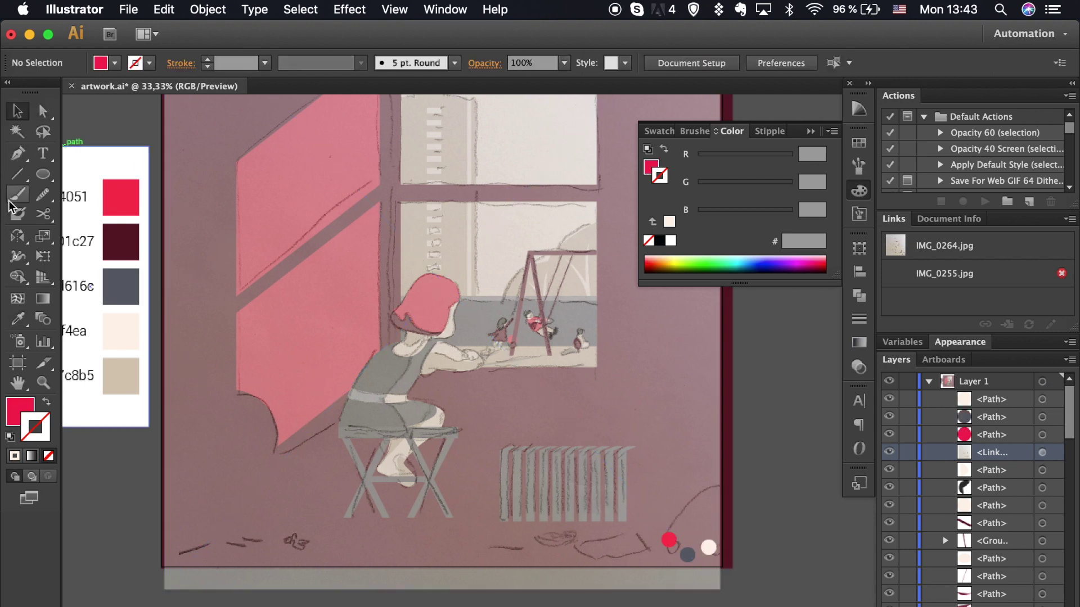
Pen-draw several short strokes along the bottom-left floor sketch.
left_click(178, 554)
left_click(208, 547)
right_click(209, 548)
key("Escape")
scroll(199, 550, "up", 3)
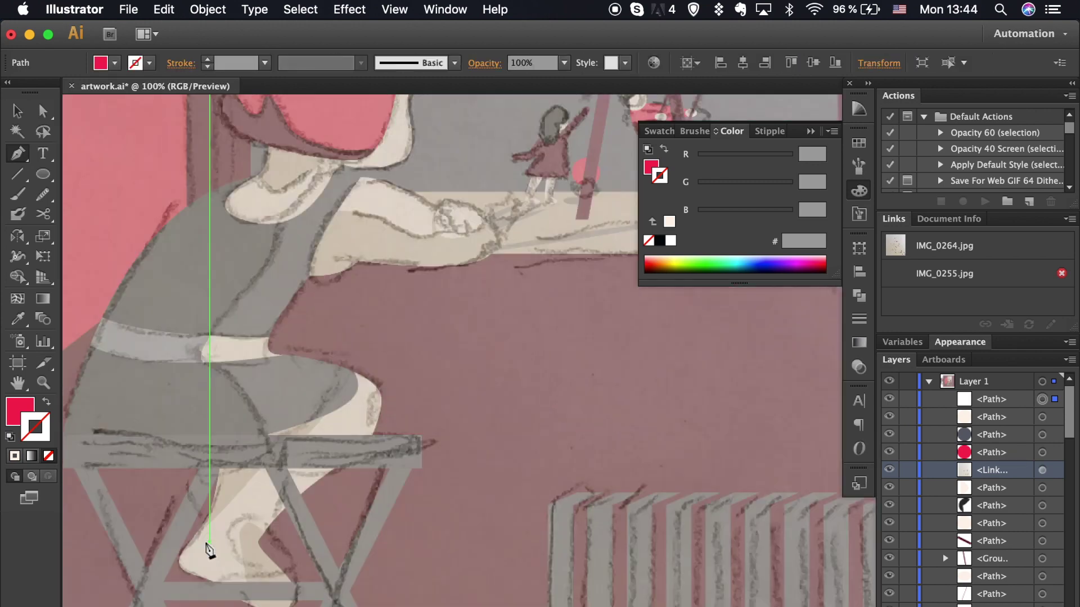
left_click(284, 531)
left_click(340, 541)
left_click(374, 531)
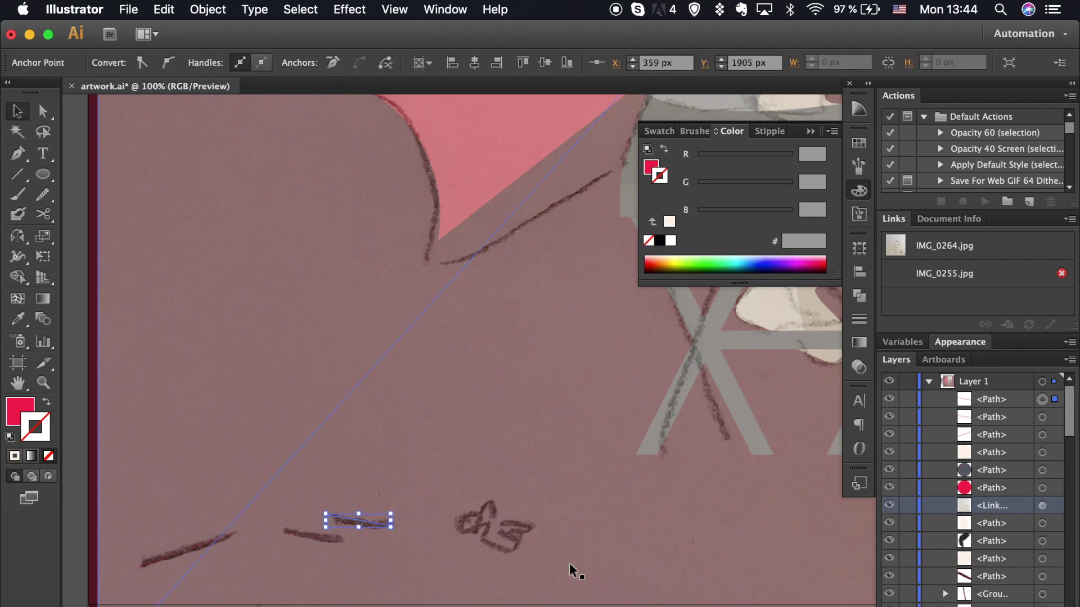
scroll(569, 565, "right", 10)
key("v")
scroll(501, 564, "down", 3)
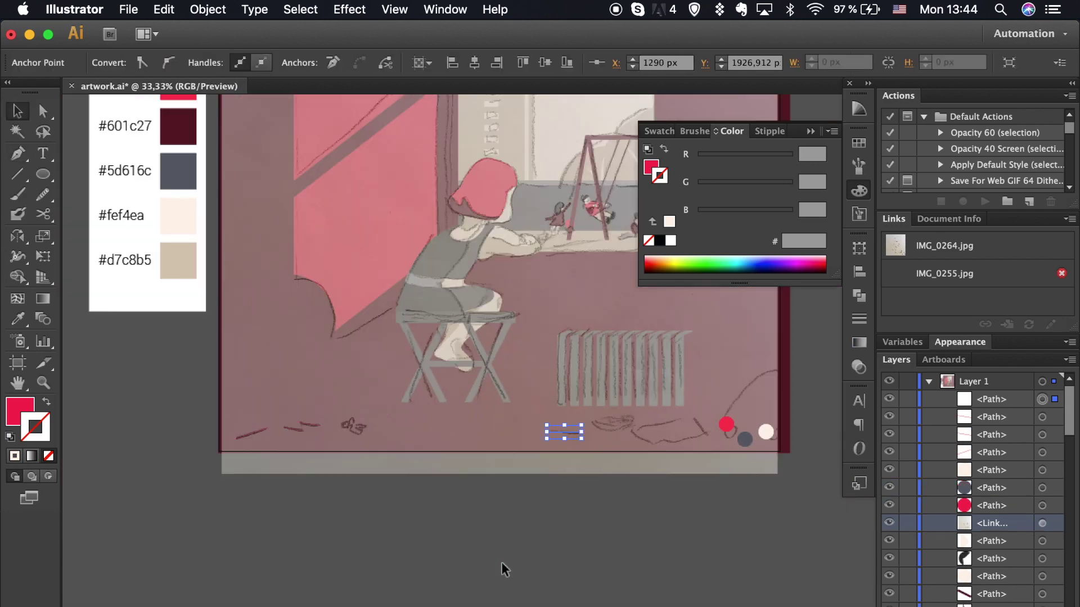
Make the bottom strokes red outlines with a tapered width profile at 14 pt.
left_click(297, 431, "shift")
left_click(252, 433, "shift")
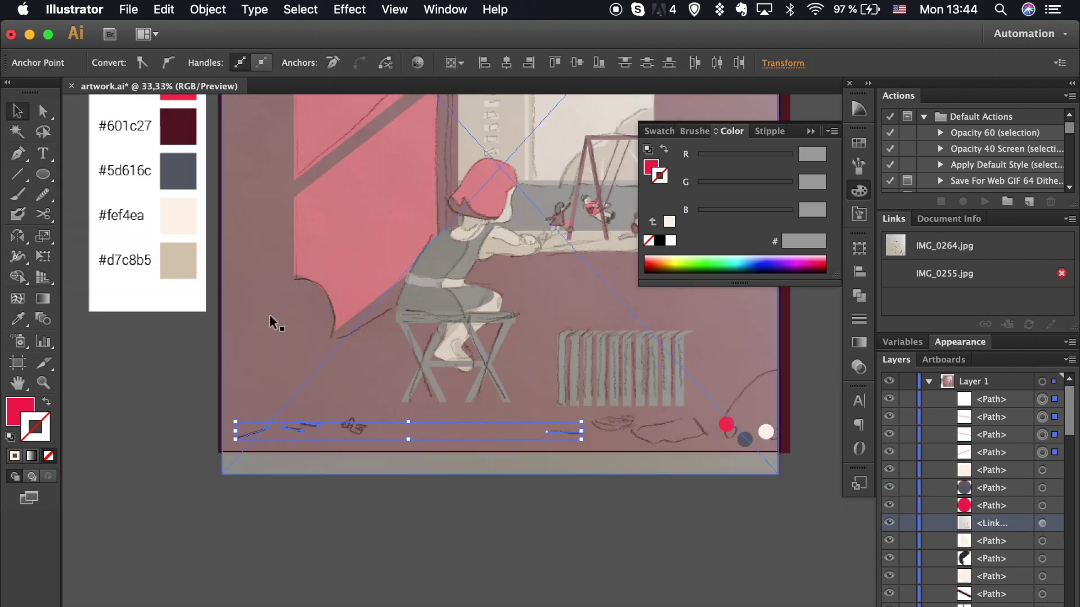
key("shift+x")
left_click(305, 429)
key("ctrl+shift+a")
left_click(564, 431)
left_click(305, 427, "shift")
left_click(251, 433, "shift")
left_click(338, 62)
left_click(316, 110)
triple_click(207, 59)
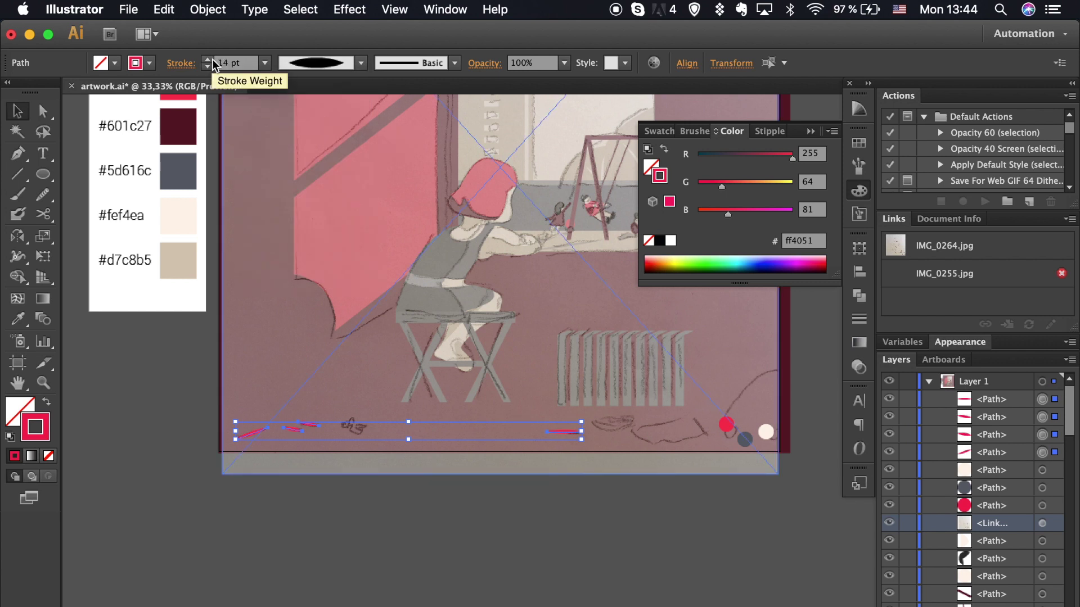
left_click(357, 550)
Recolour two of the bottom strokes cream #fef4ea with the Eyedropper.
key("i")
left_click(173, 224)
double_click(20, 409)
left_click(1005, 369)
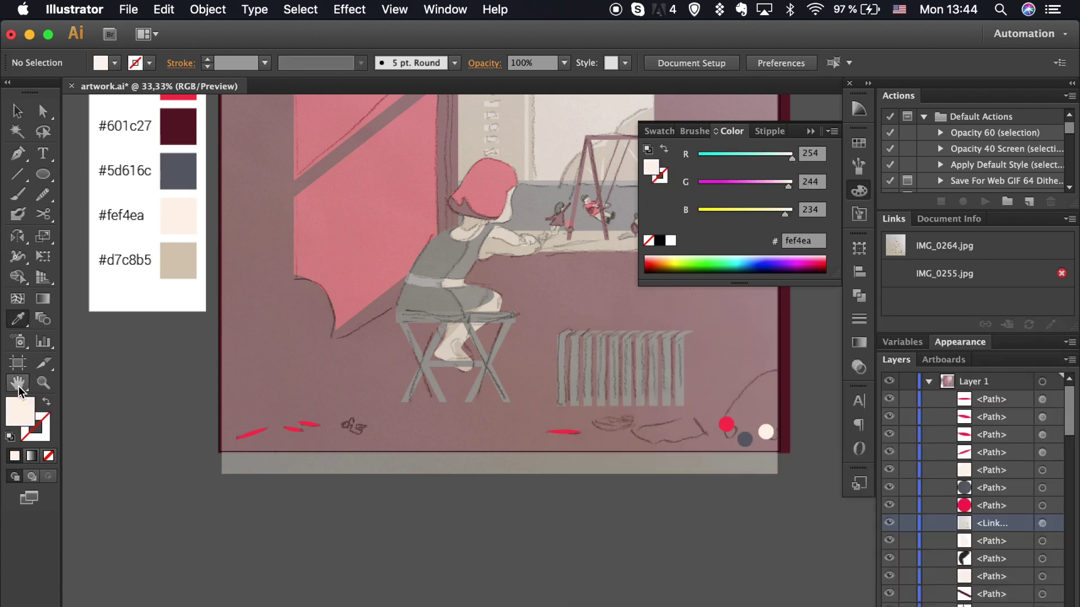
key("a")
left_click(565, 432)
left_click(49, 428)
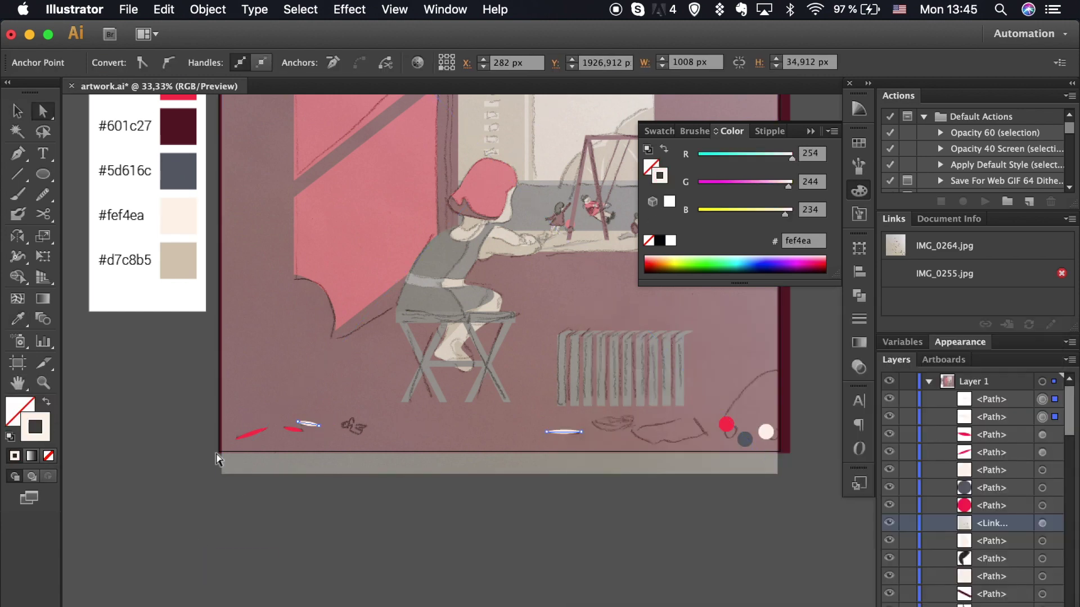
left_click(101, 433)
Turn the small red stroke grey-blue #5d616c.
left_click(174, 185)
left_click(293, 429)
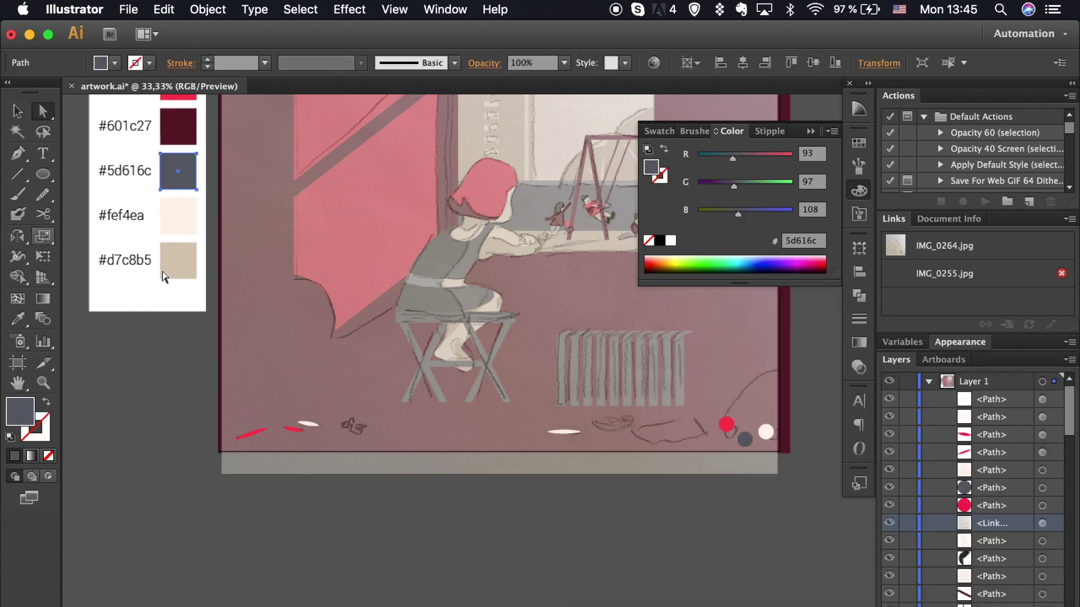
left_click(509, 539)
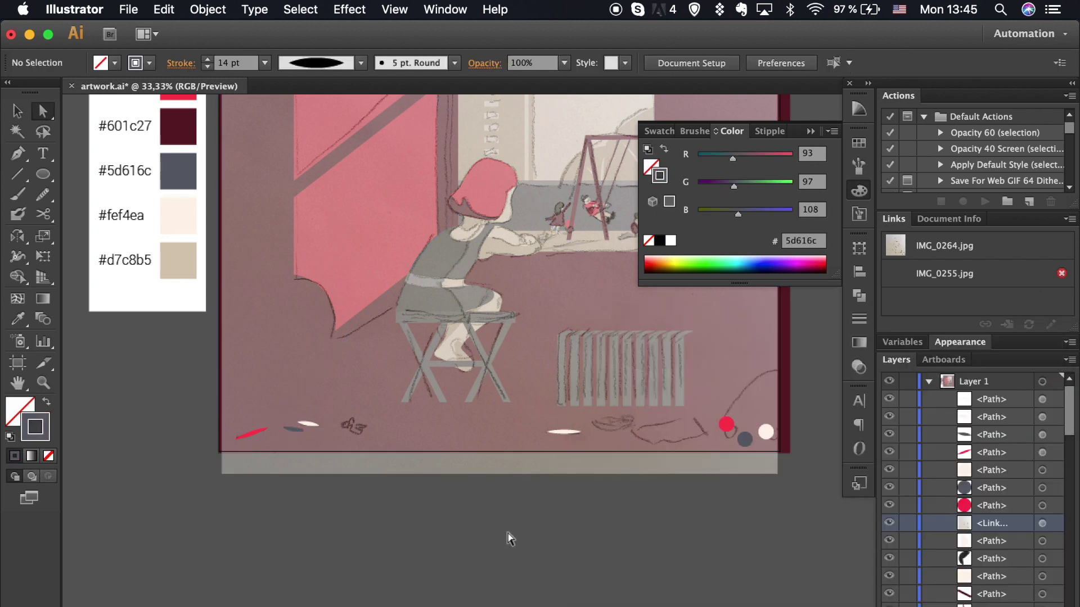
scroll(534, 510, "right", 3)
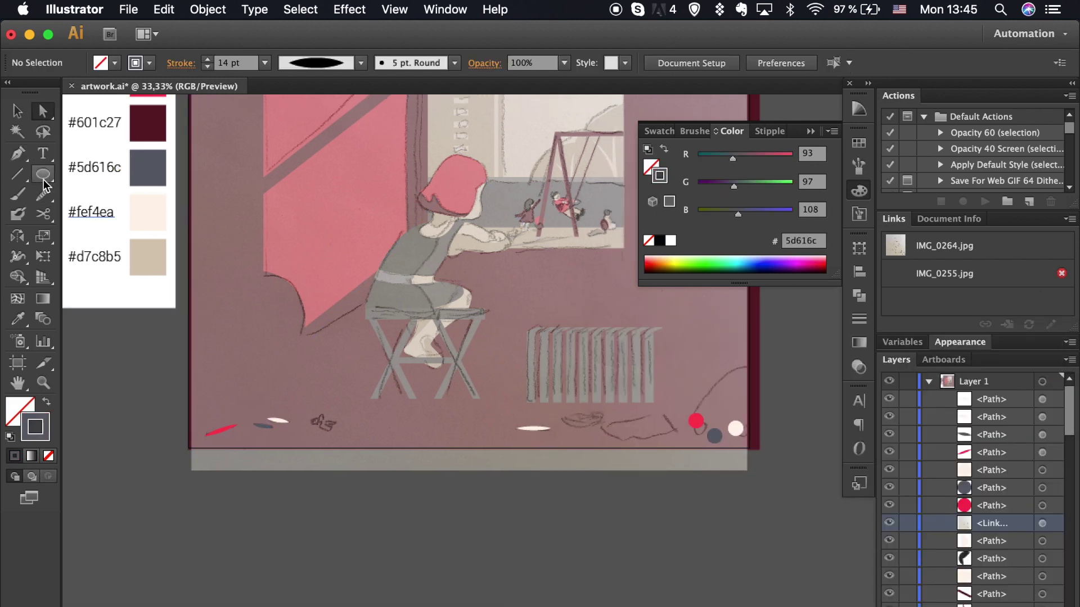
left_click_drag(43, 174, 168, 174)
Pen-draw a closed grey-filled floor shape near the dots, without outline.
key("p")
left_click(600, 429)
left_click(653, 413)
left_click(675, 430)
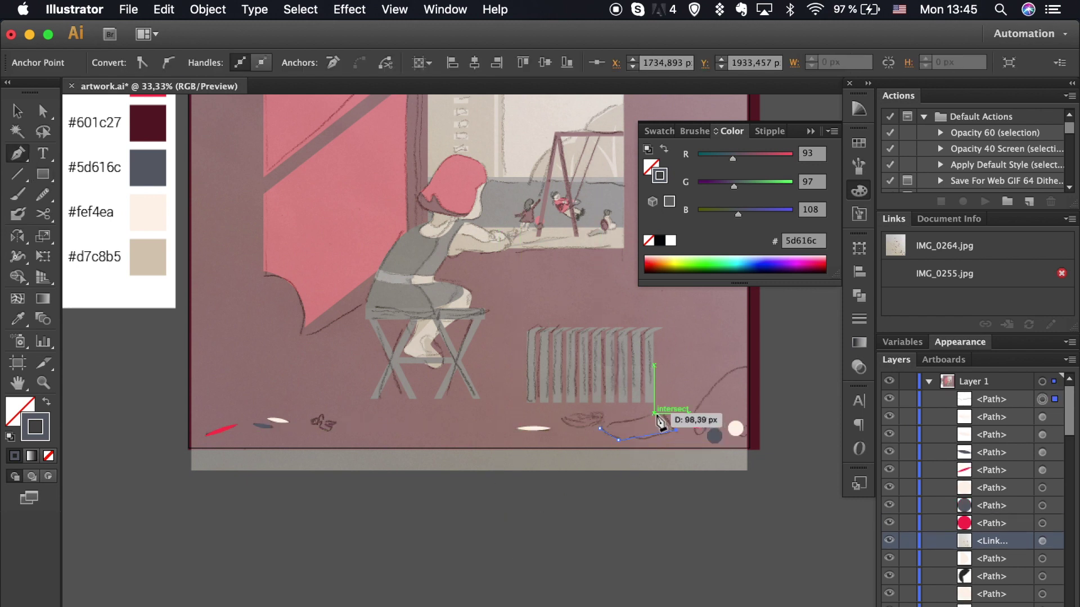
left_click(600, 428)
key("shift+x")
Reshape the grey floor shape by moving its top and bottom corner anchors.
key("a")
left_click_drag(656, 417, 666, 416)
left_click(699, 542)
left_click(618, 439)
left_click(669, 567)
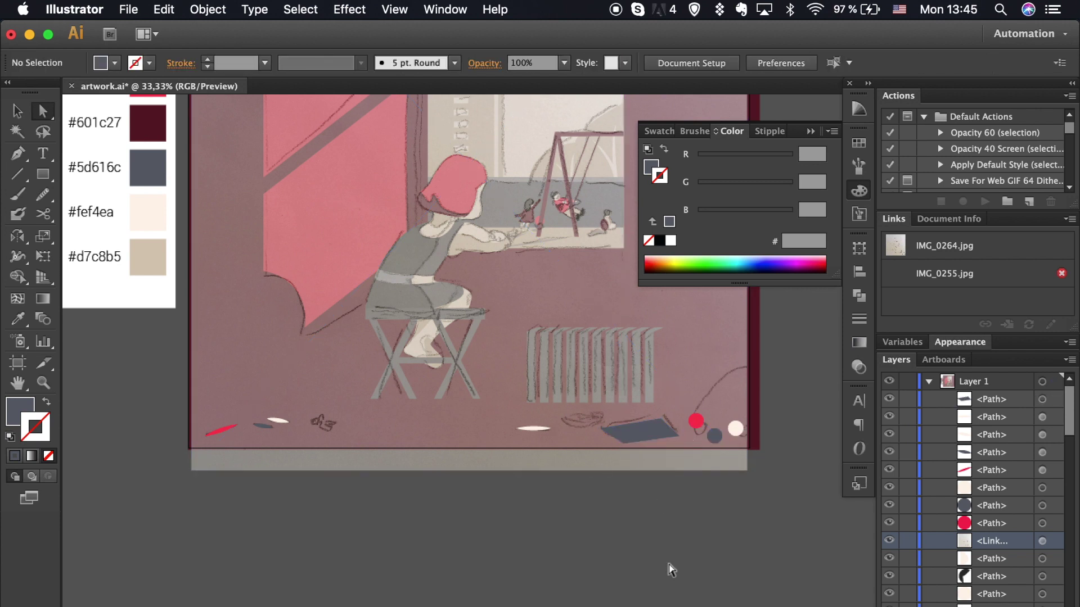
left_click(623, 442)
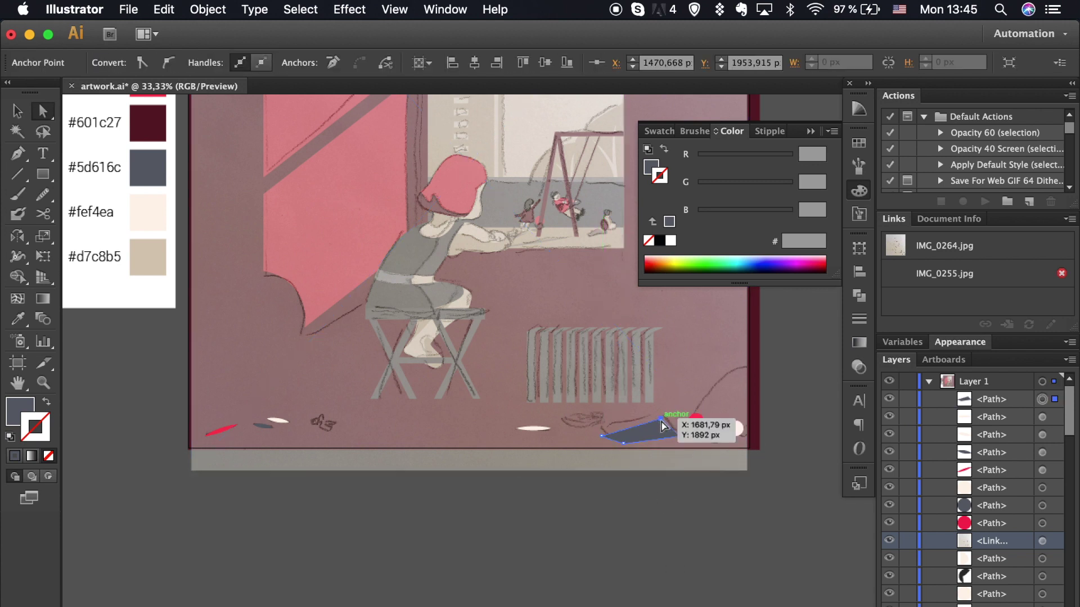
left_click_drag(663, 433, 657, 434)
key("v")
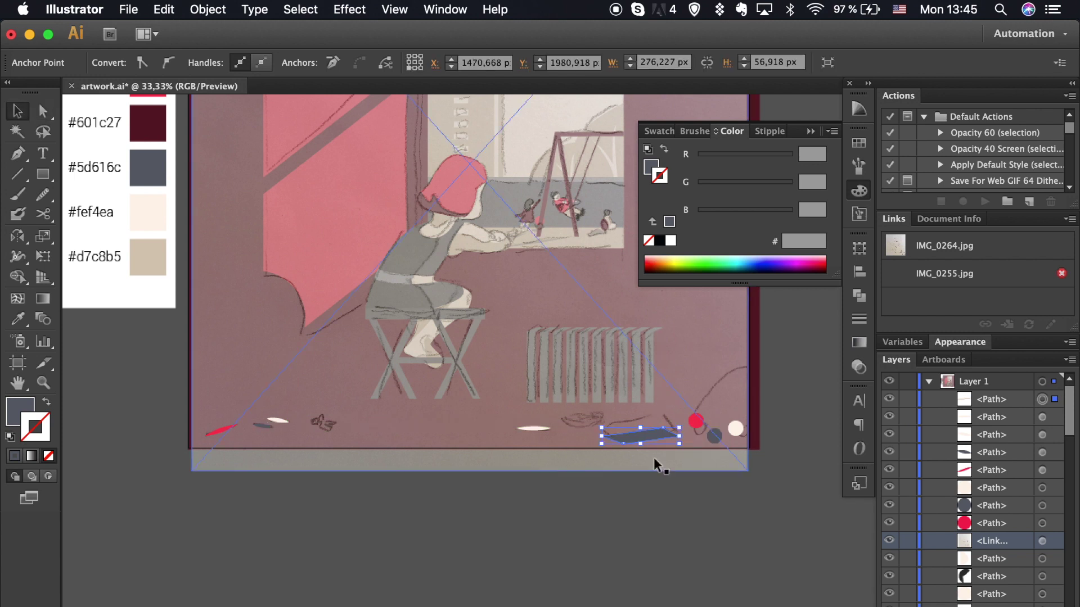
left_click(653, 458)
left_click(648, 431)
left_click(669, 570)
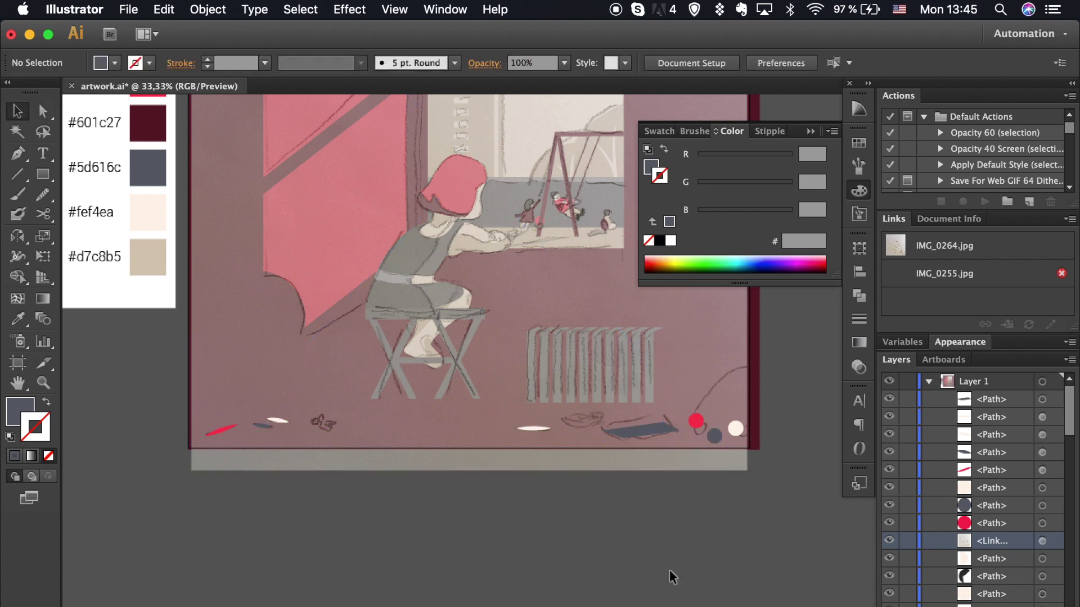
scroll(503, 375, "up", 2)
Draw a small round head and a curved body outline for the lying toy figure.
key("l")
scroll(241, 456, "up", 1)
scroll(303, 492, "up", 1)
left_click_drag(299, 477, 315, 496)
key("v")
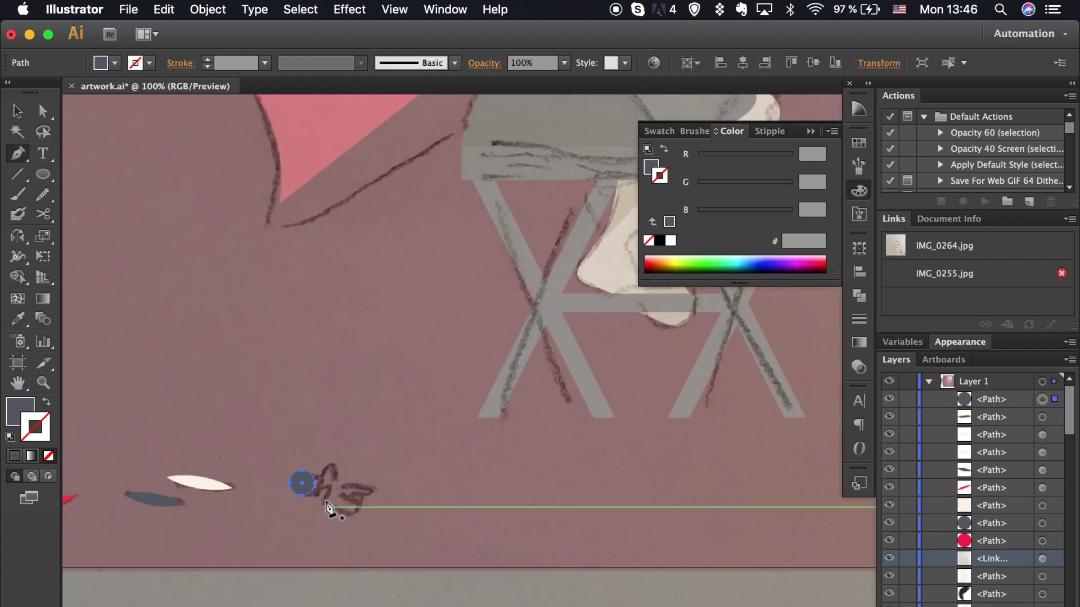
left_click(310, 496)
left_click_drag(360, 512, 370, 500)
left_click(350, 495)
left_click_drag(375, 494, 333, 468)
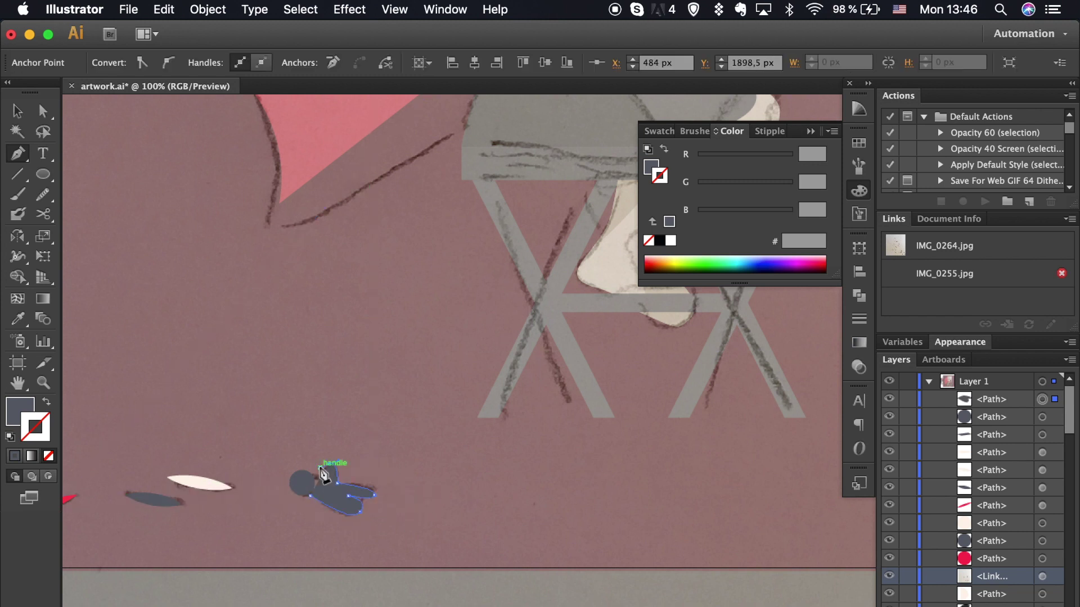
left_click(302, 478)
left_click_drag(310, 496, 316, 504)
key("v")
Reshape the toy's body by pulling one of its points left.
left_click(225, 379)
left_click(339, 508)
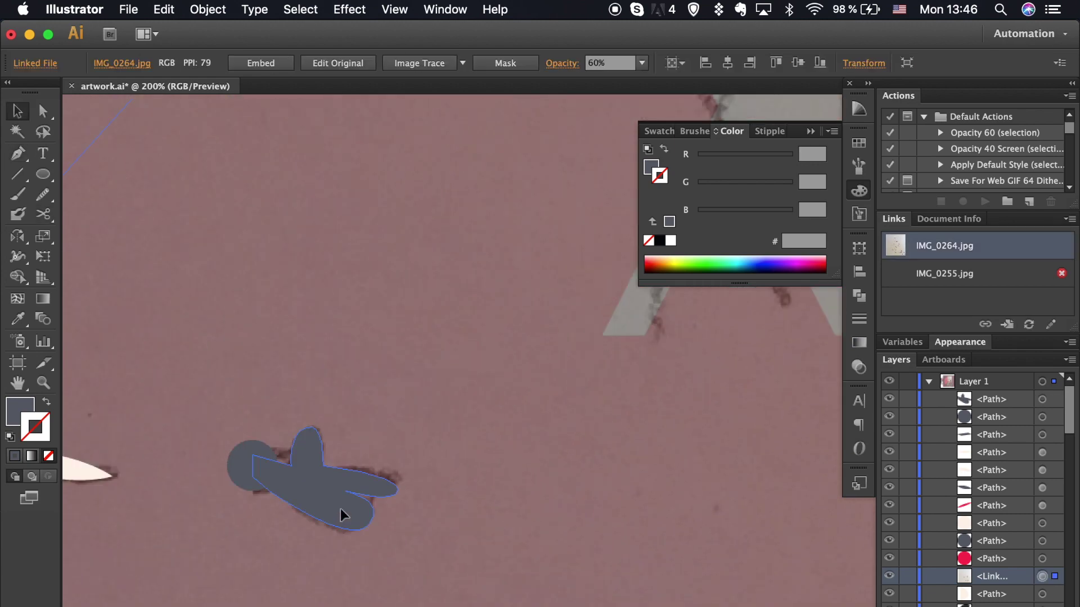
scroll(346, 494, "up", 2)
key("z")
left_click_drag(345, 497, 334, 495)
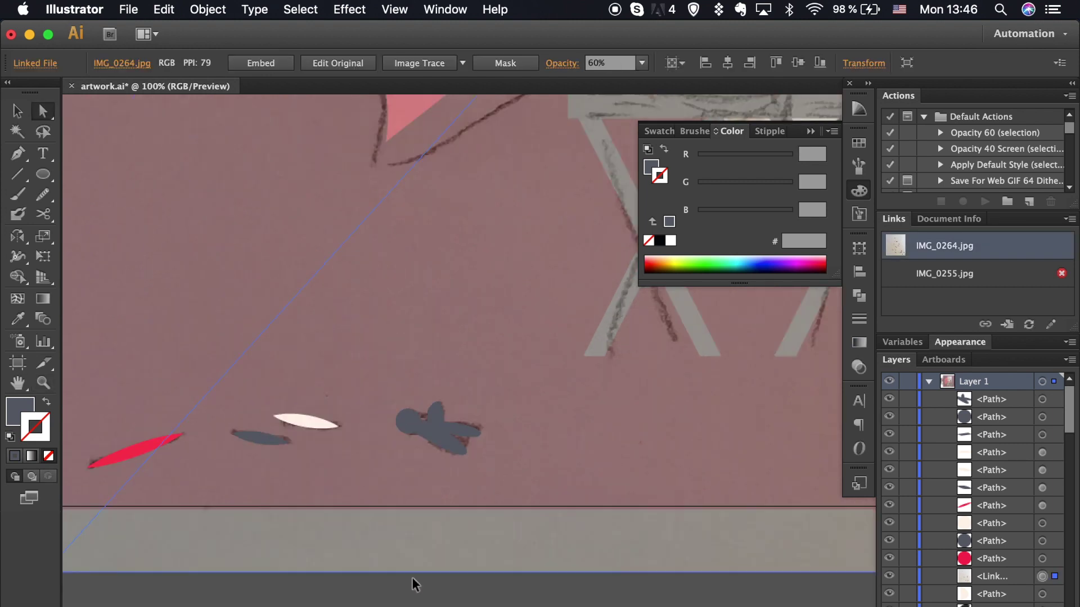
Draw a tiny pale eye dot on the toy's head.
key("l")
left_click_drag(246, 467, 251, 467)
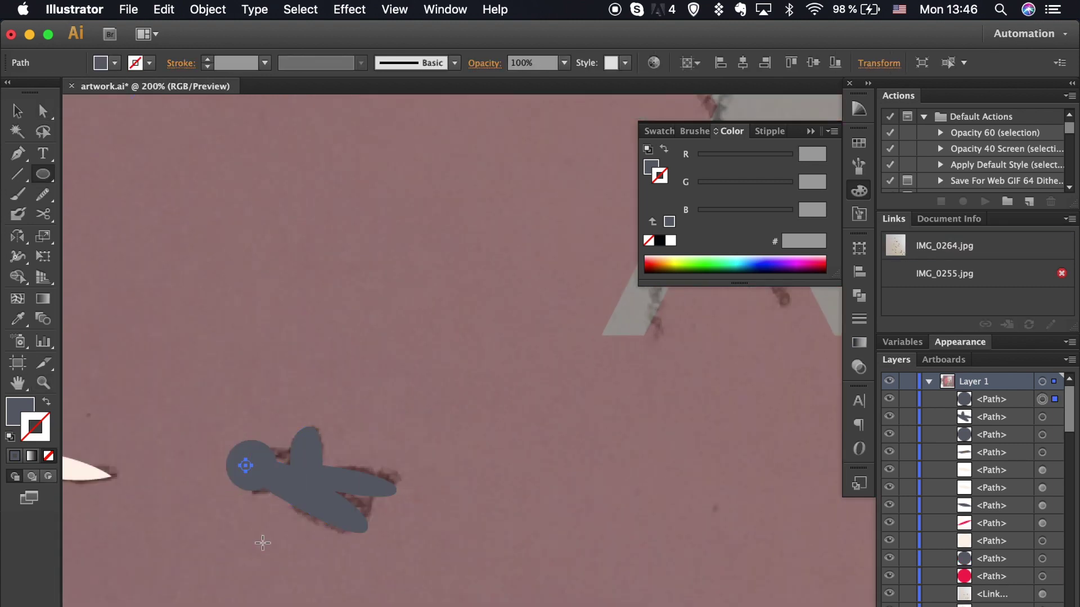
key("i")
left_click(90, 468)
key("c")
left_click(190, 515)
key("Return")
left_click(568, 494)
Move the toy outline's top bump and adjust its anchor points.
key("a")
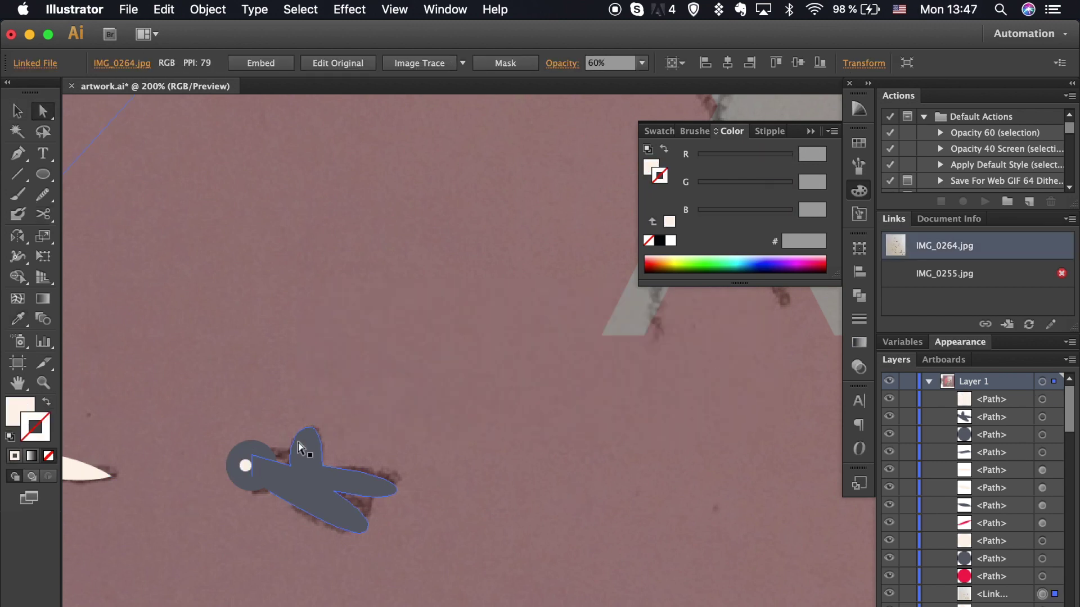
left_click(306, 433)
left_click_drag(307, 433, 327, 435)
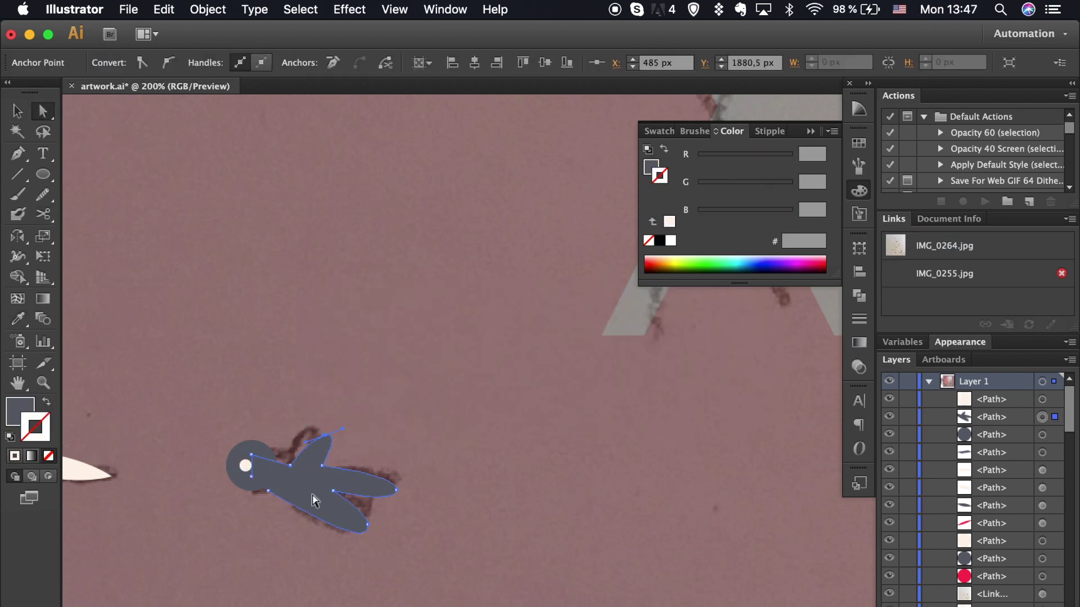
left_click_drag(288, 500, 288, 502)
key("p")
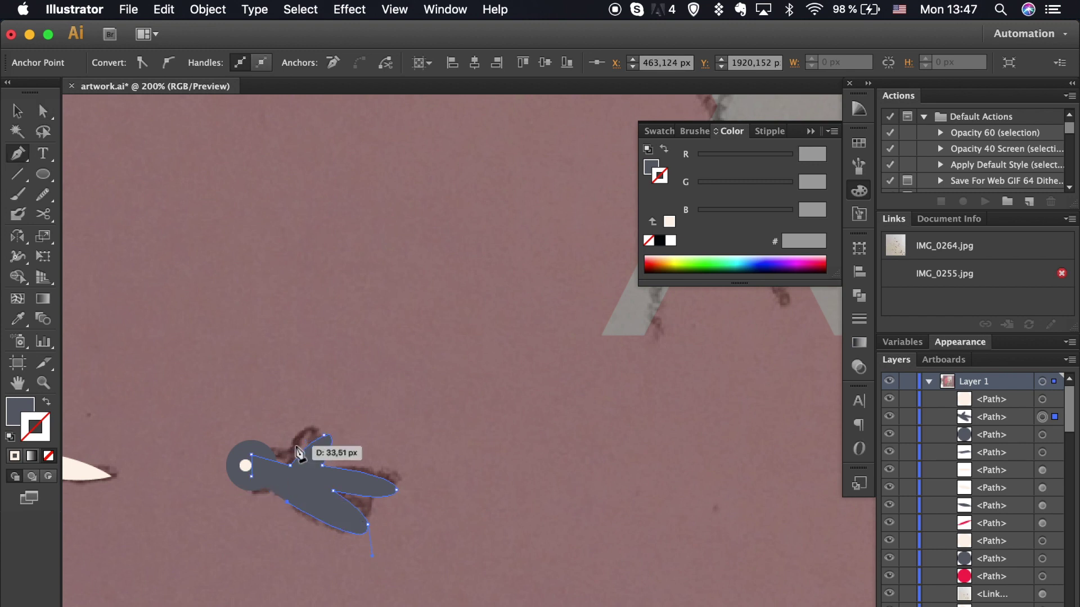
left_click(262, 488)
key("v")
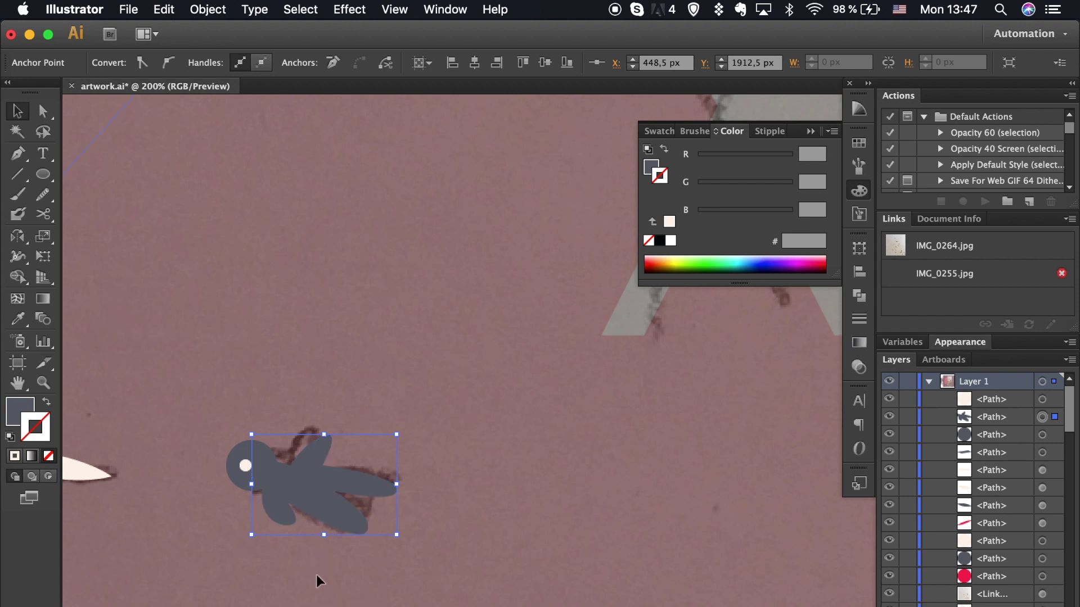
Lengthen the toy's bottom leg and pull its upper arm point down.
key("a")
left_click_drag(284, 526, 284, 542)
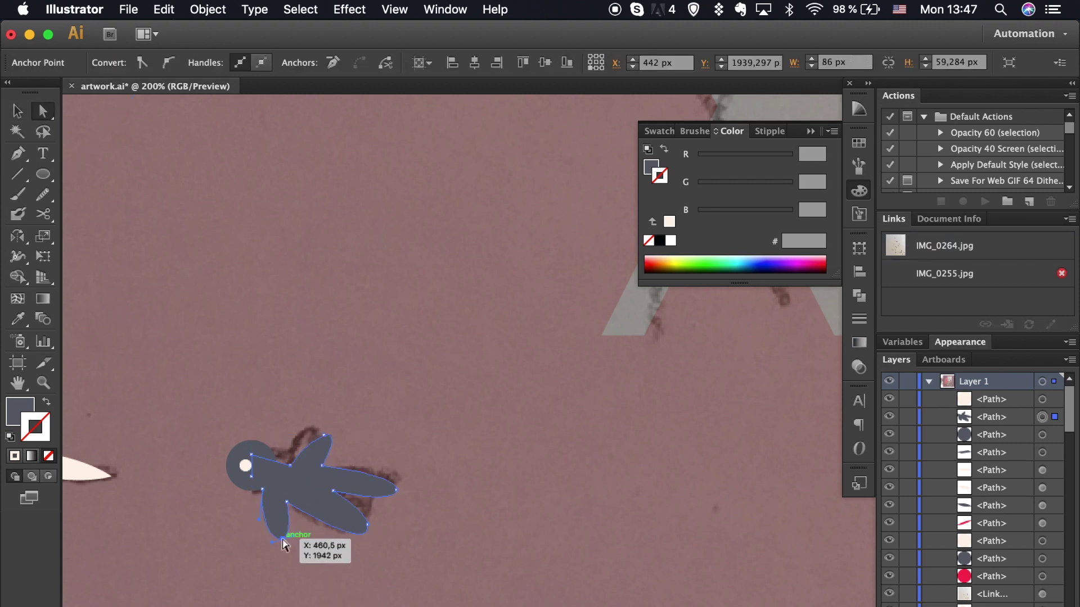
left_click(284, 458)
left_click(335, 565)
left_click(330, 441)
mouse_move(330, 441)
left_mouse_down()
mouse_move(325, 473)
mouse_move(315, 467)
left_mouse_up()
left_click(448, 429)
Draw small ellipses and move them up onto the toy's head as ears.
left_click_drag(43, 174, 120, 212)
mouse_move(216, 465)
left_mouse_down()
mouse_move(234, 477)
mouse_move(232, 452)
left_mouse_up()
key("v")
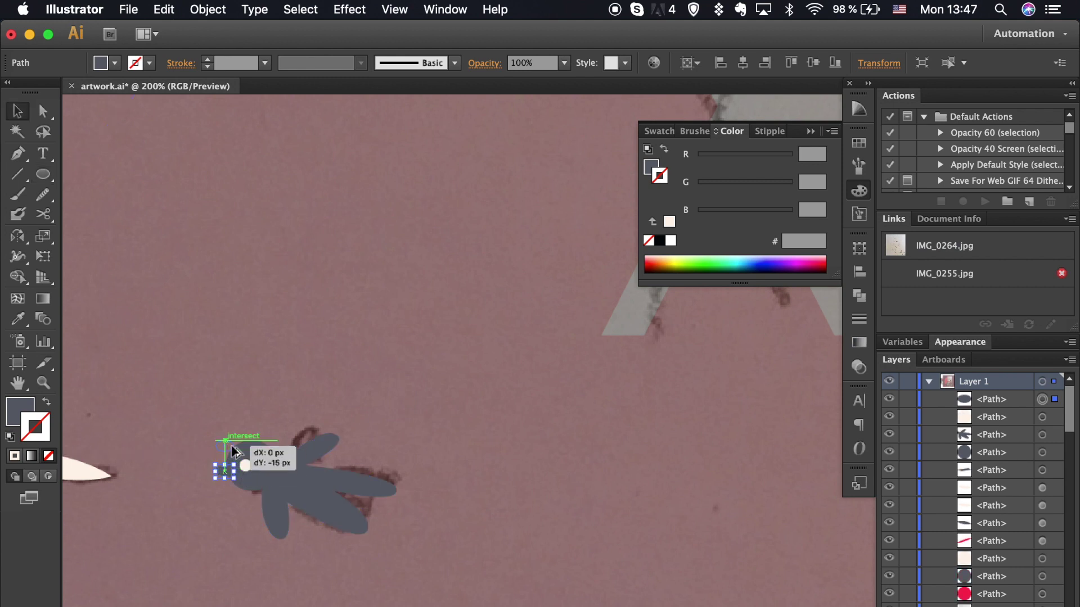
left_click_drag(233, 452, 256, 448)
left_click(419, 450)
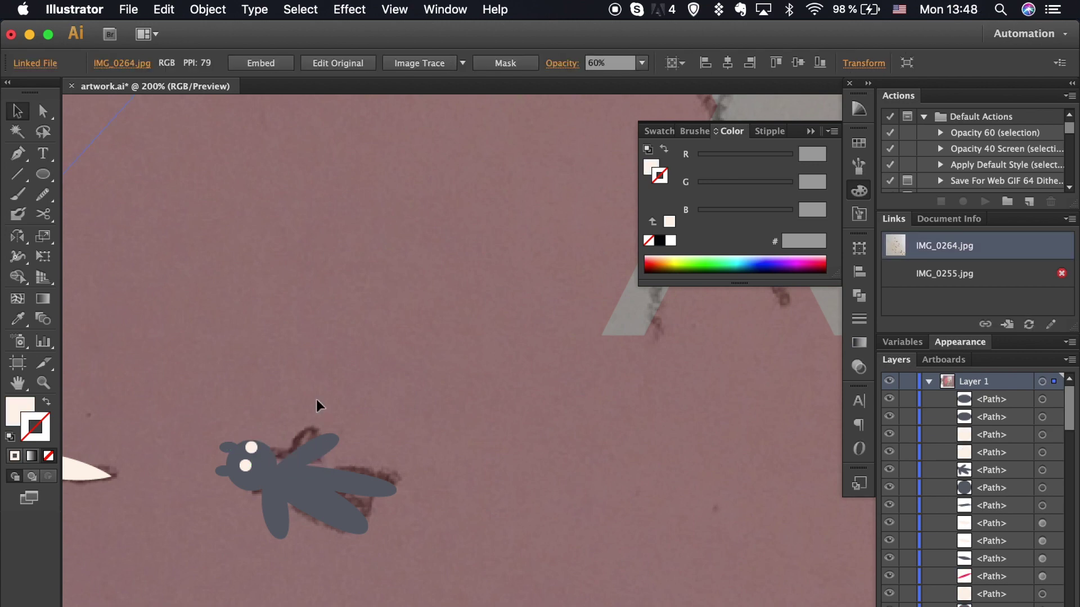
scroll(316, 399, "up", 3)
Place a copy of the cream eye dot as the toy's second eye.
left_click_drag(218, 573, 242, 519)
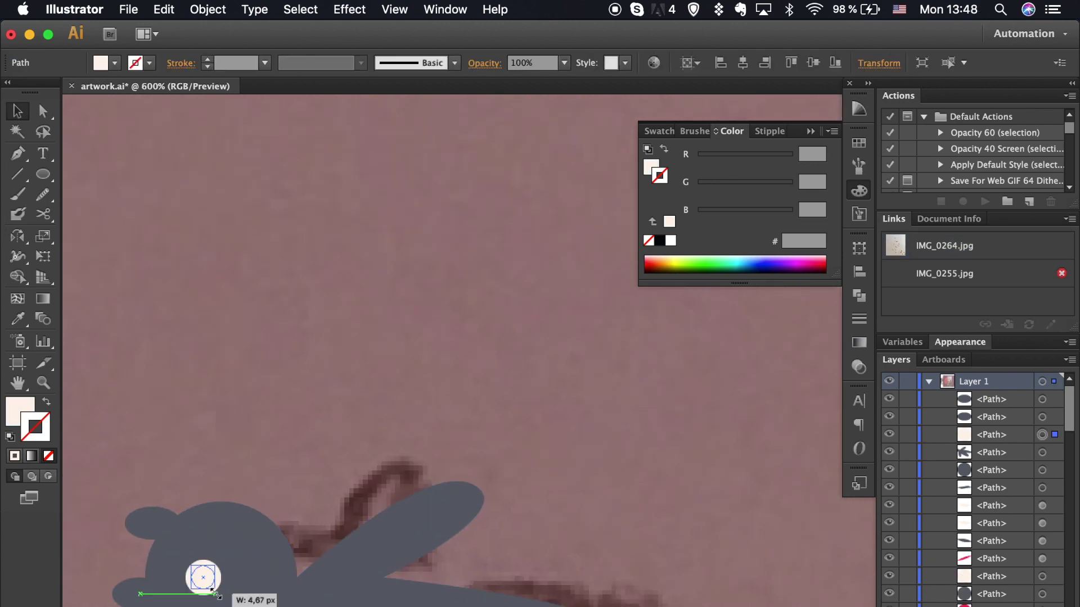
left_click(312, 428)
scroll(312, 427, "down", 5)
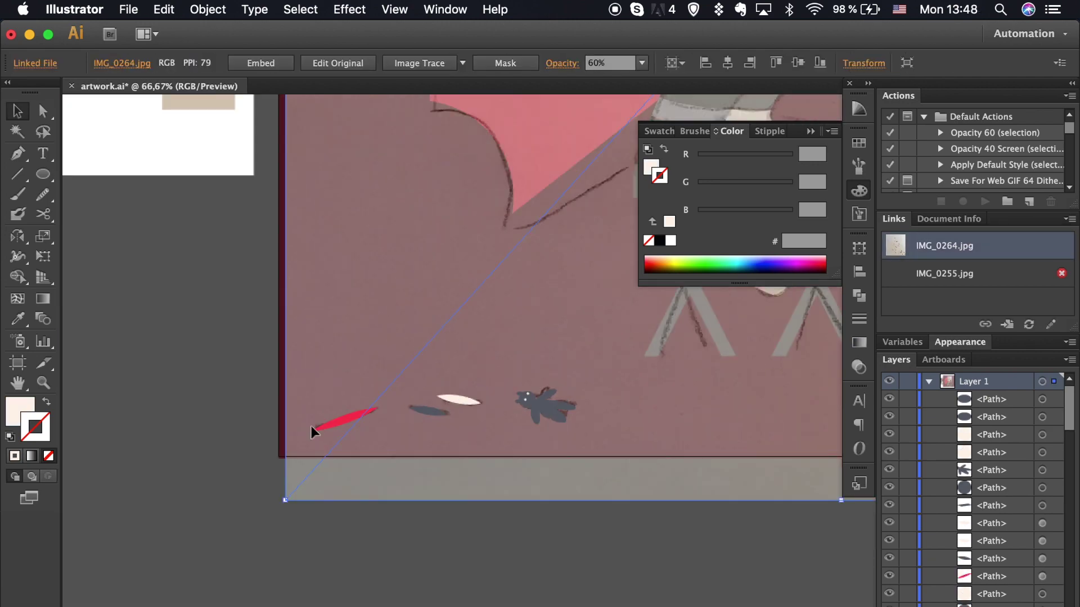
scroll(400, 481, "up", 1)
scroll(202, 593, "up", 1)
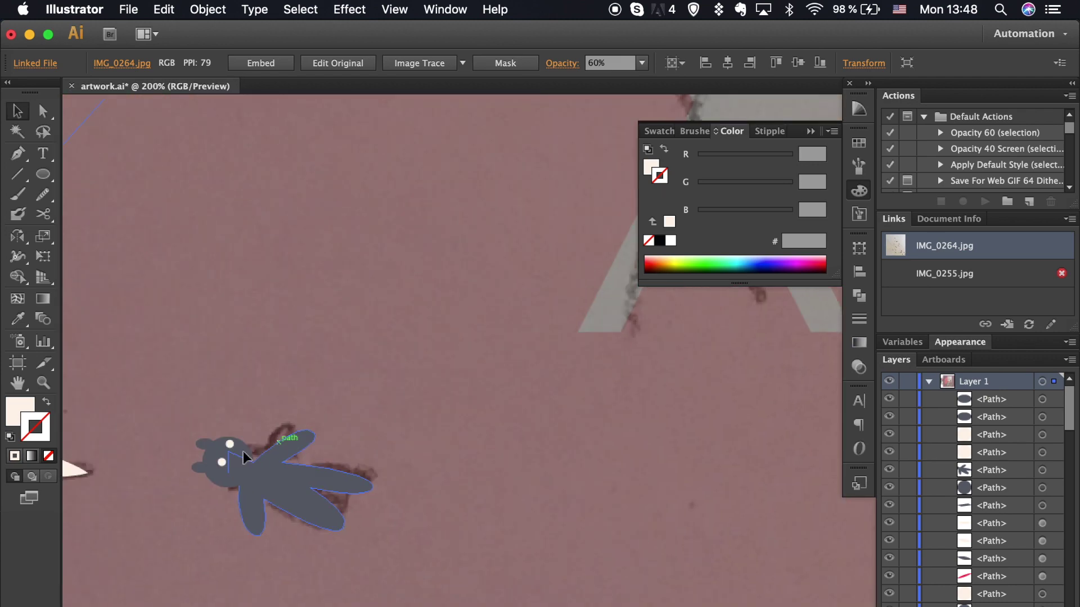
Colour the toy's eyes dark grey #494847 and hide the IMG_0264 reference photo.
left_click(225, 453)
double_click(651, 166)
left_click_drag(643, 501, 607, 517)
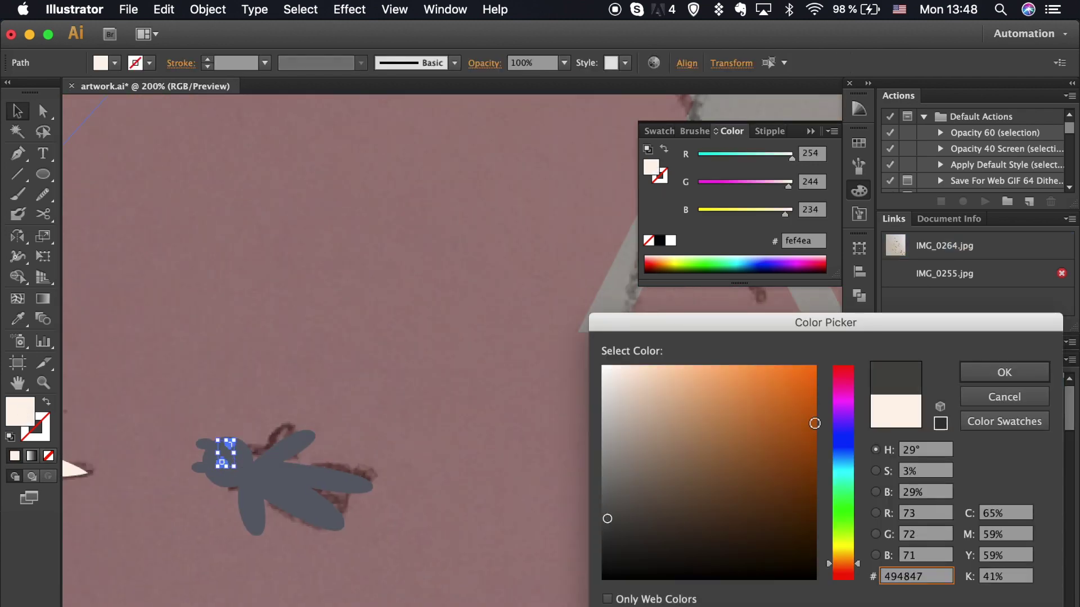
key("Return")
left_click(657, 418)
scroll(656, 419, "down", 5)
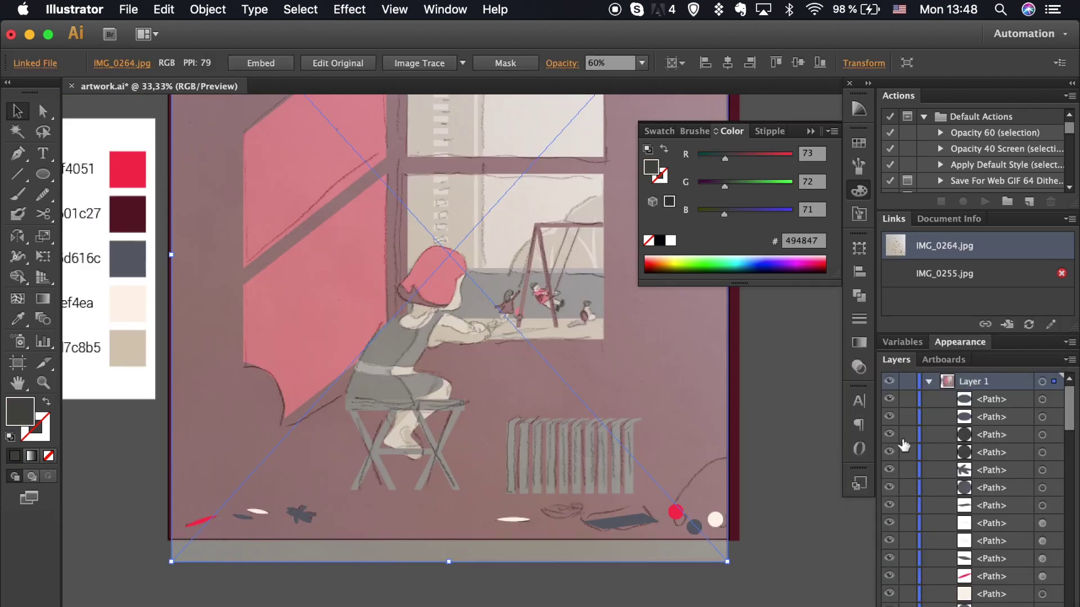
scroll(899, 457, "down", 3)
left_click(889, 594)
scroll(731, 338, "down", 1)
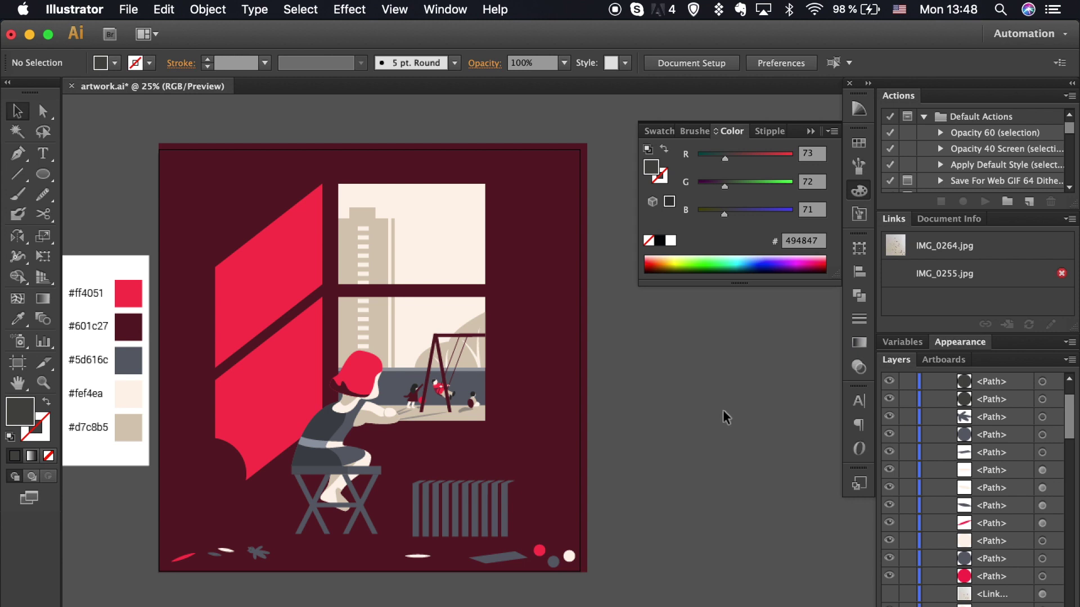
Widen the maroon background rectangle slightly by extending its left edge outward.
left_click(166, 396)
left_click_drag(160, 359, 150, 358)
left_click(386, 591)
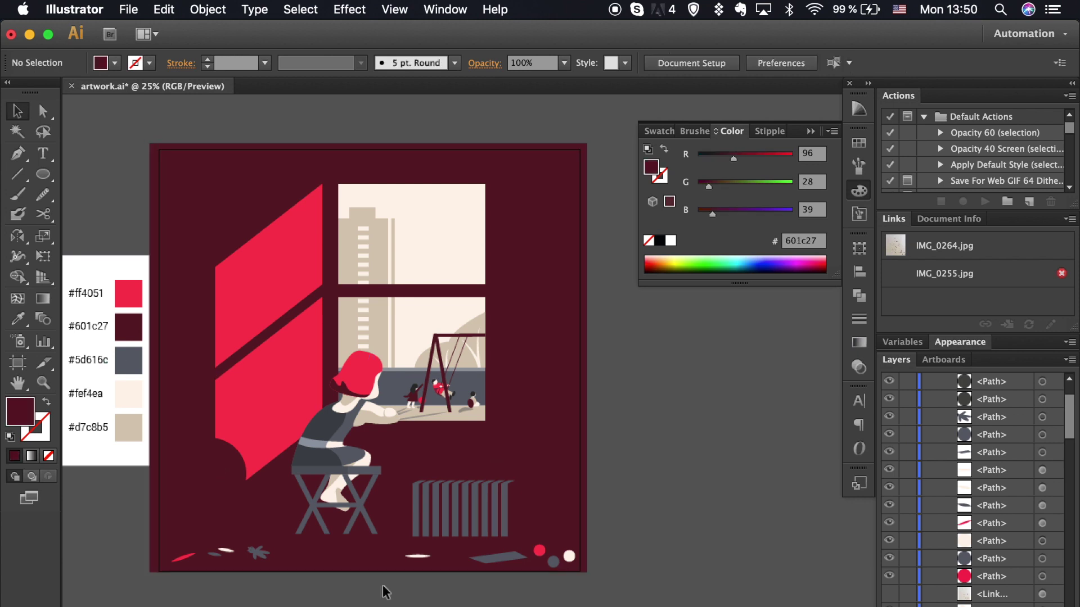
scroll(386, 585, "up", 1)
scroll(433, 494, "up", 1)
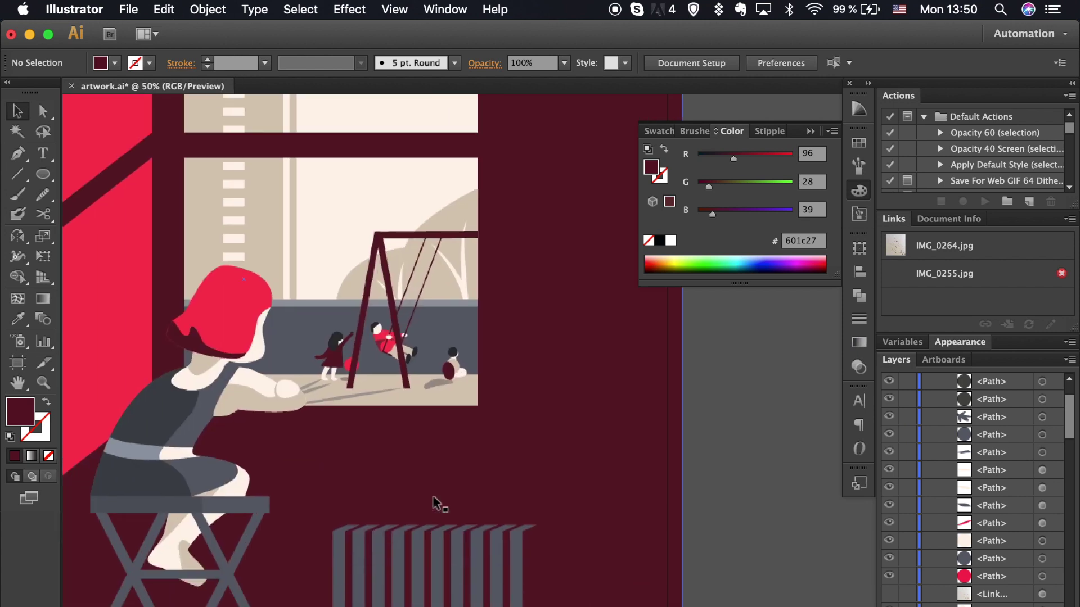
Copy the window beam below the window as a slanted sill in the radiator's grey.
left_click_drag(393, 145, 403, 425)
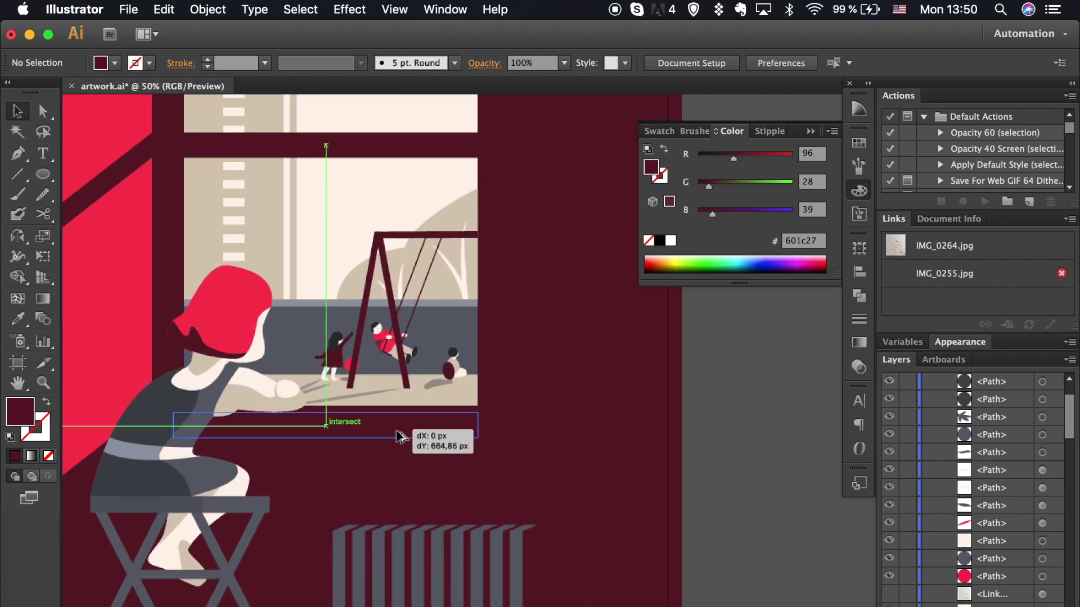
key("a")
left_click_drag(174, 438, 161, 422)
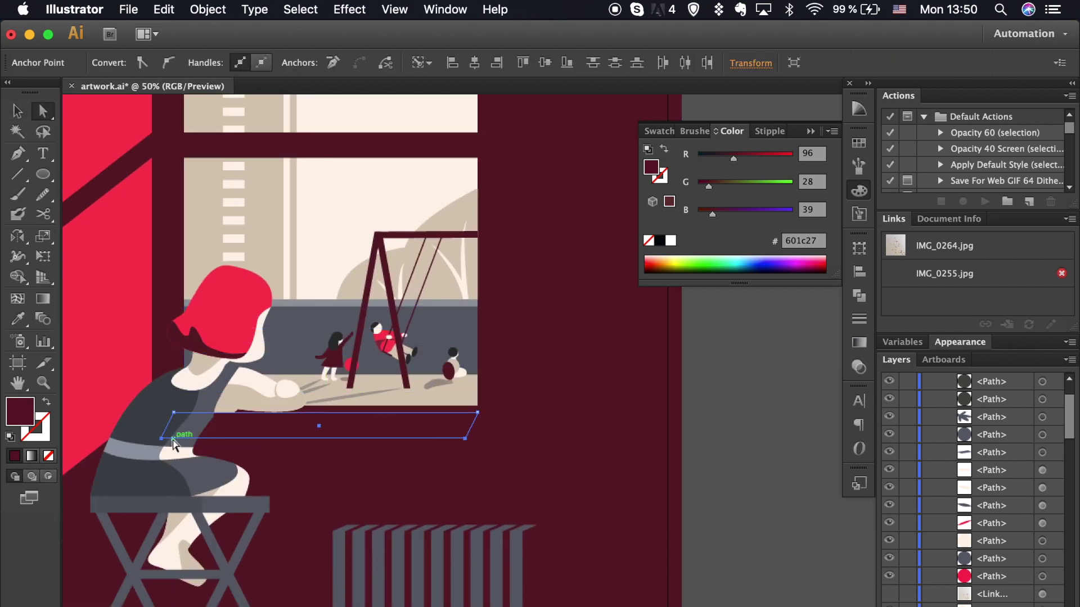
key("i")
left_click(339, 572)
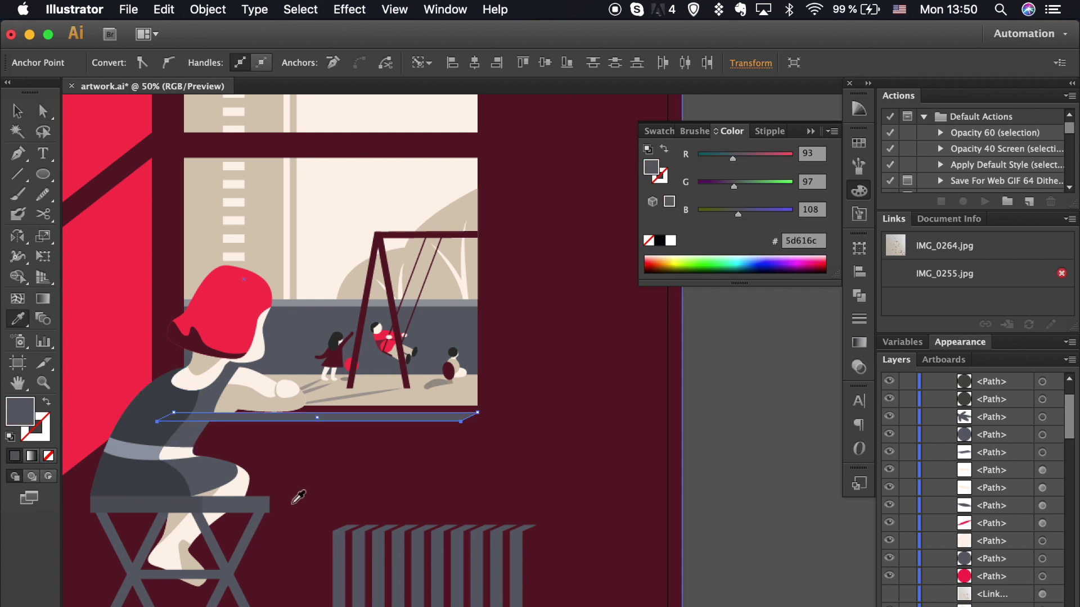
Adjust the grey sill's right end point, then zoom out to view the whole artboard.
key("v")
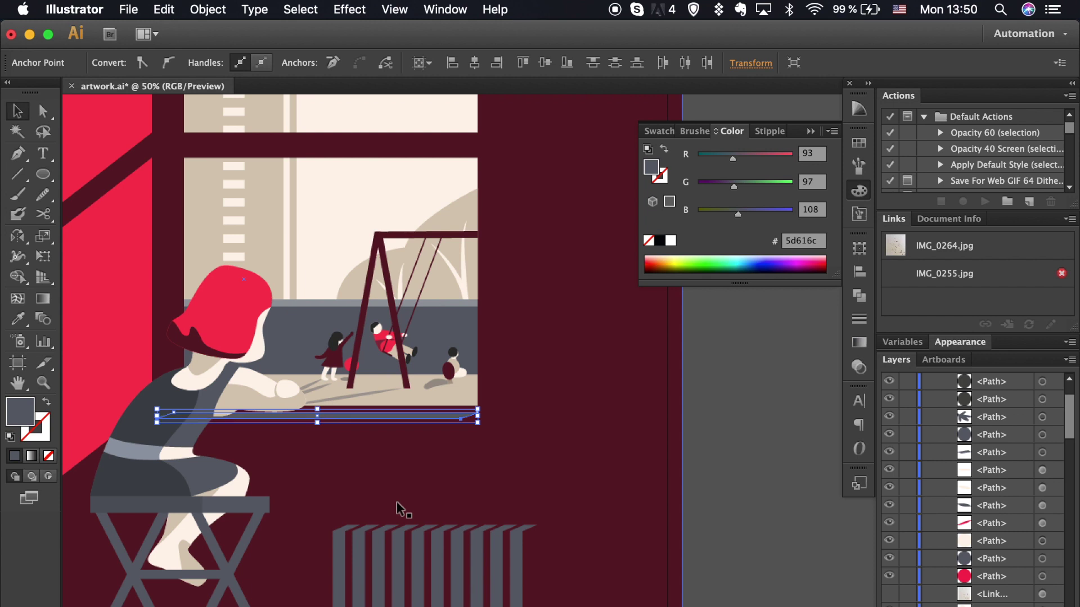
left_click(423, 419)
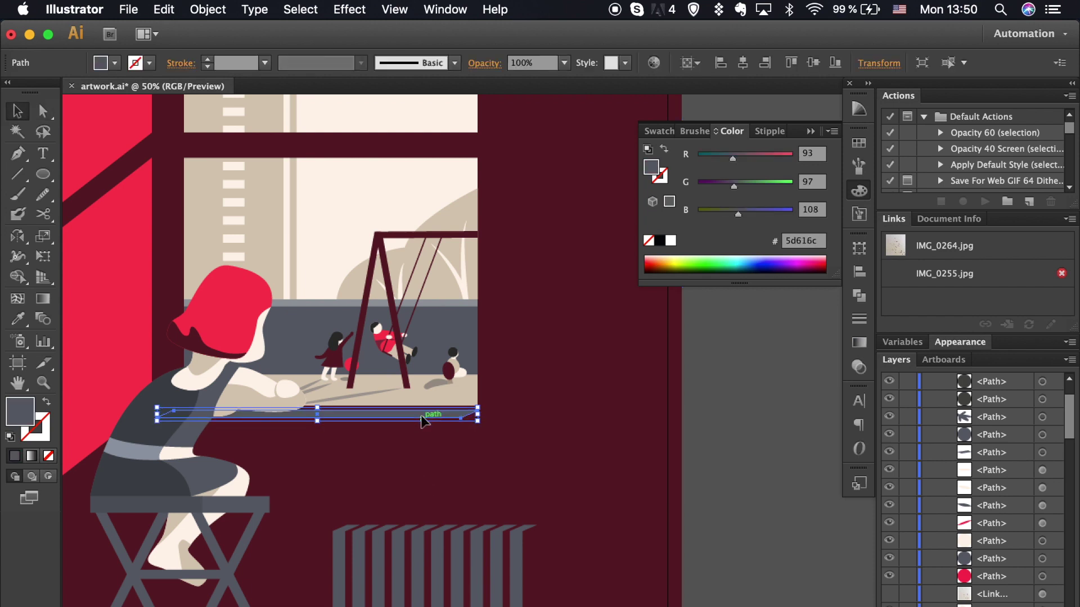
left_click(426, 474)
left_click(396, 422)
key("a")
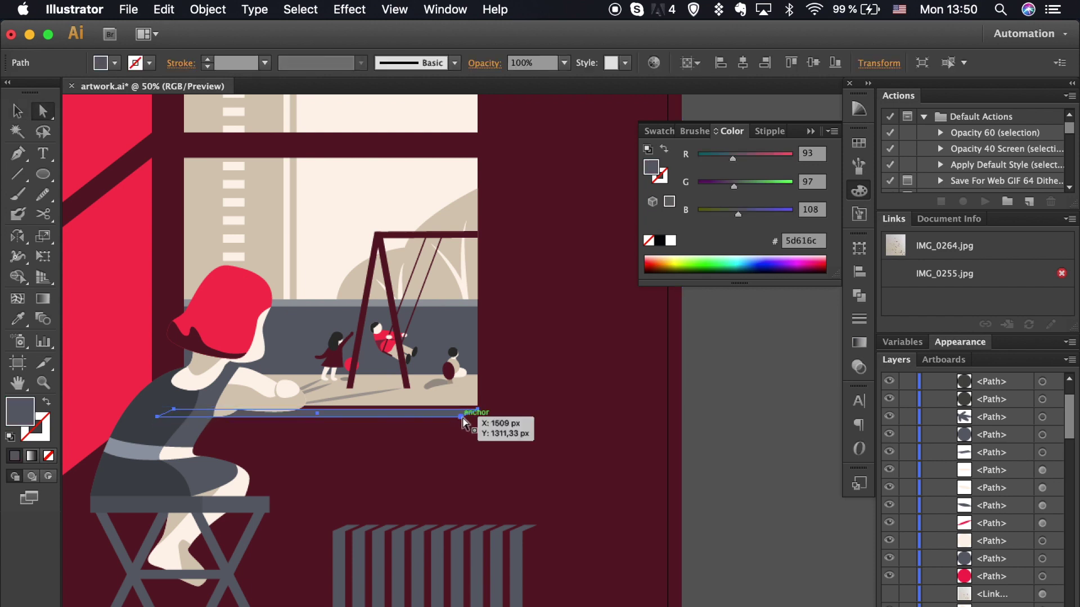
left_click(462, 417)
left_click_drag(160, 426, 160, 426)
left_click(702, 521)
key("super+minus")
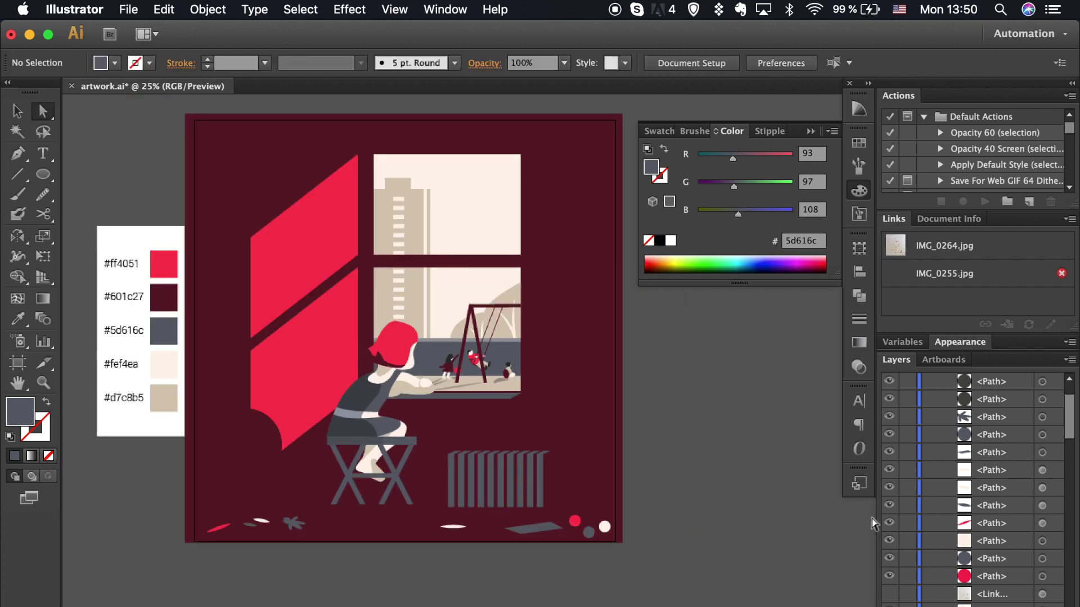
key("super+minus")
Select all the artwork and group it into one object.
key("super+a")
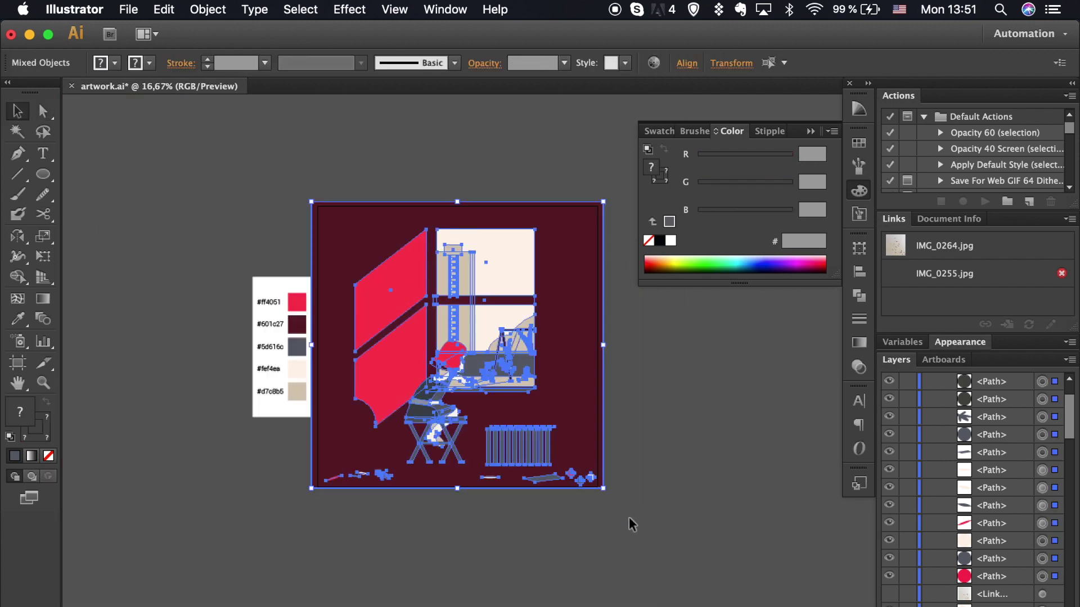
key("super+g")
left_click(629, 518)
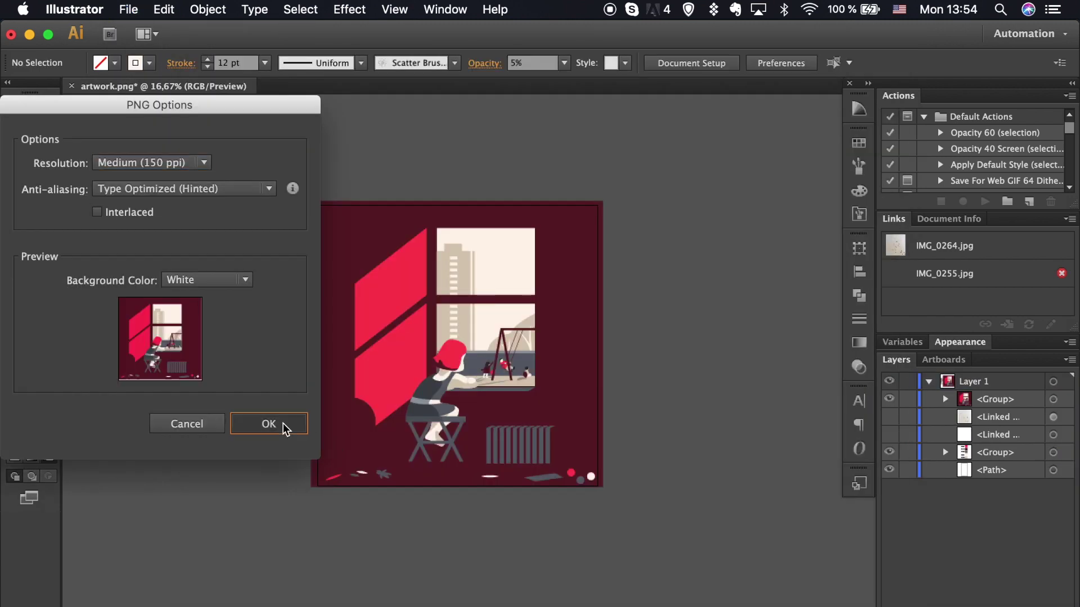
Export the artwork as artwork-01.png and view it full screen in Preview.
left_click(283, 424)
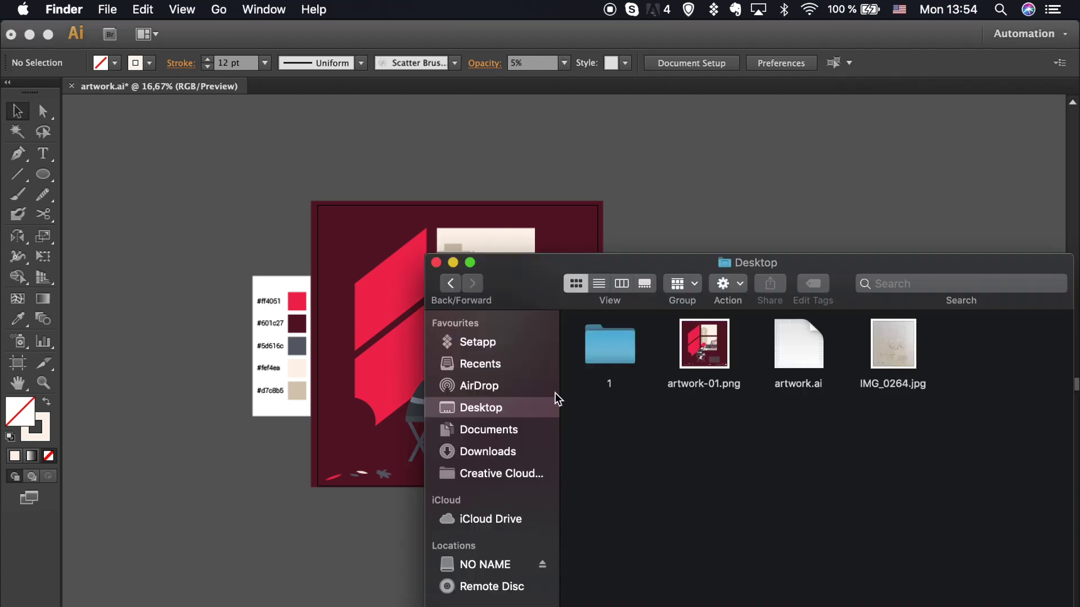
double_click(703, 344)
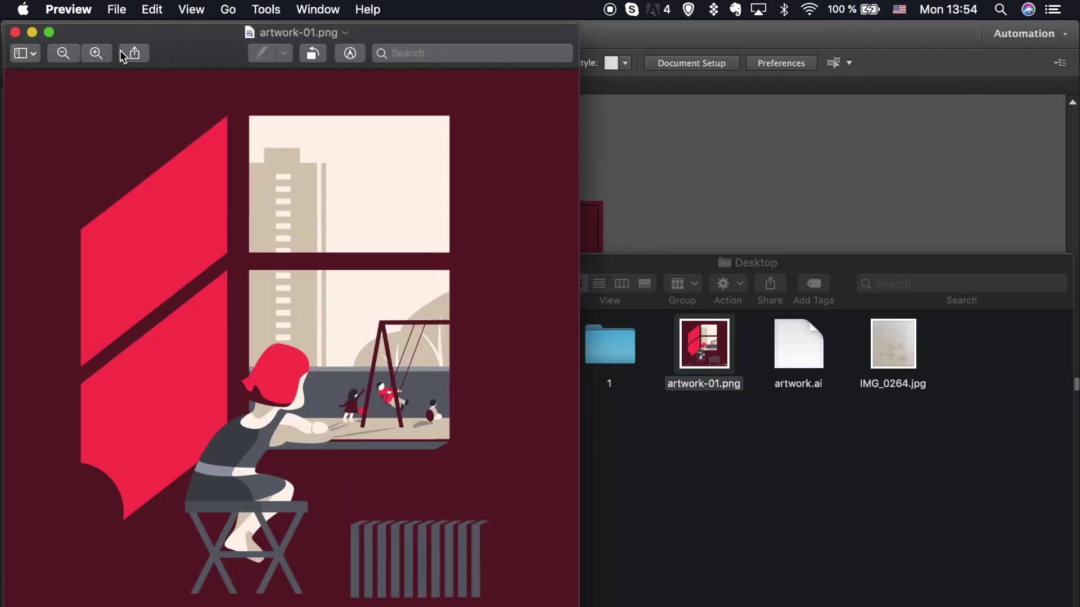
key("ctrl+super+f")
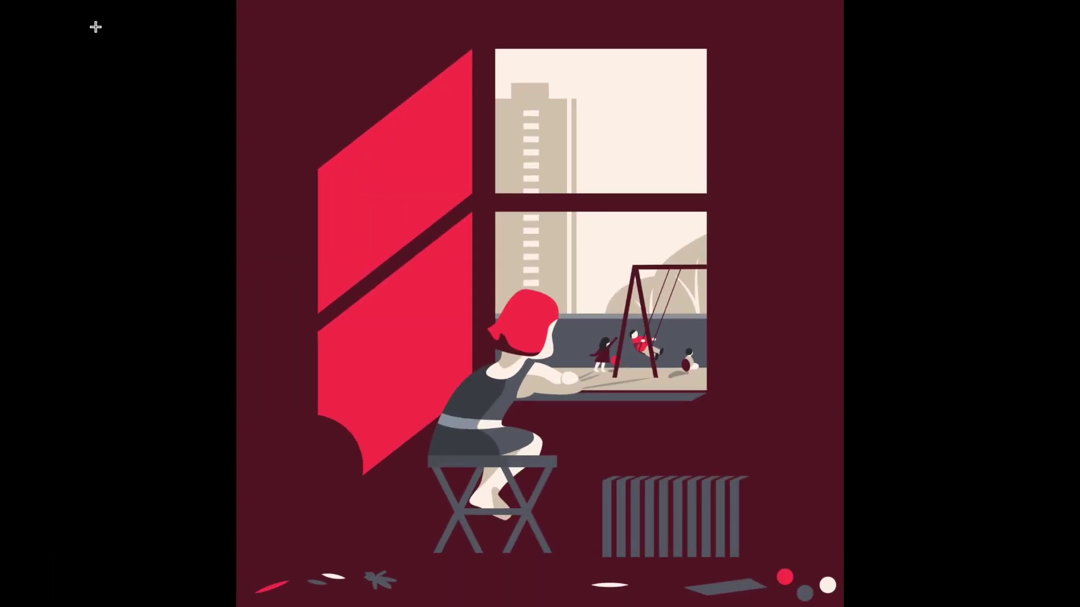